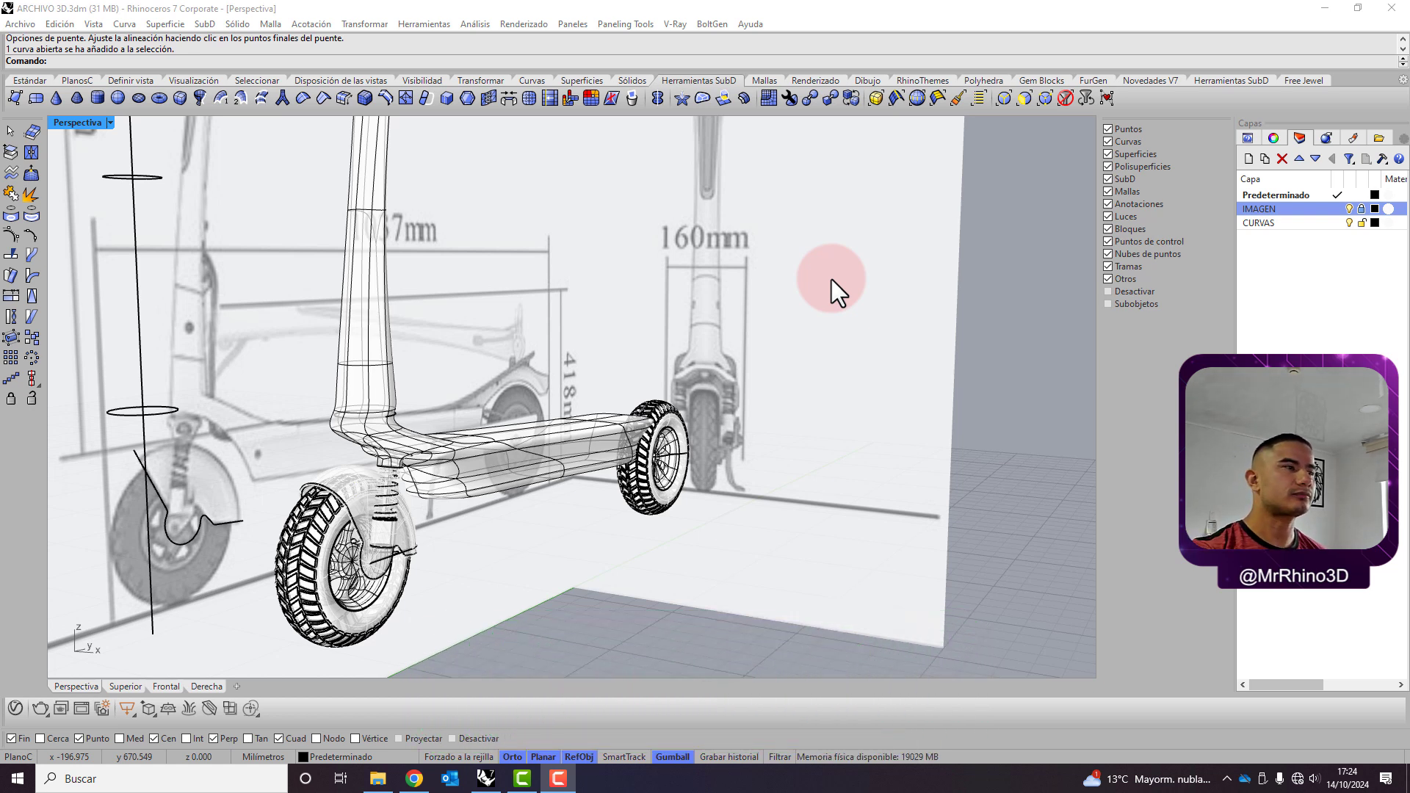
Orbit, pan and zoom the Perspective view onto the fork neck just above the spring
{"action": "mouse_move", "coordinate": [555, 543]}
{"action": "right_mouse_down"}
{"action": "mouse_move", "coordinate": [425, 441]}
{"action": "mouse_move", "coordinate": [511, 520]}
{"action": "right_mouse_up"}
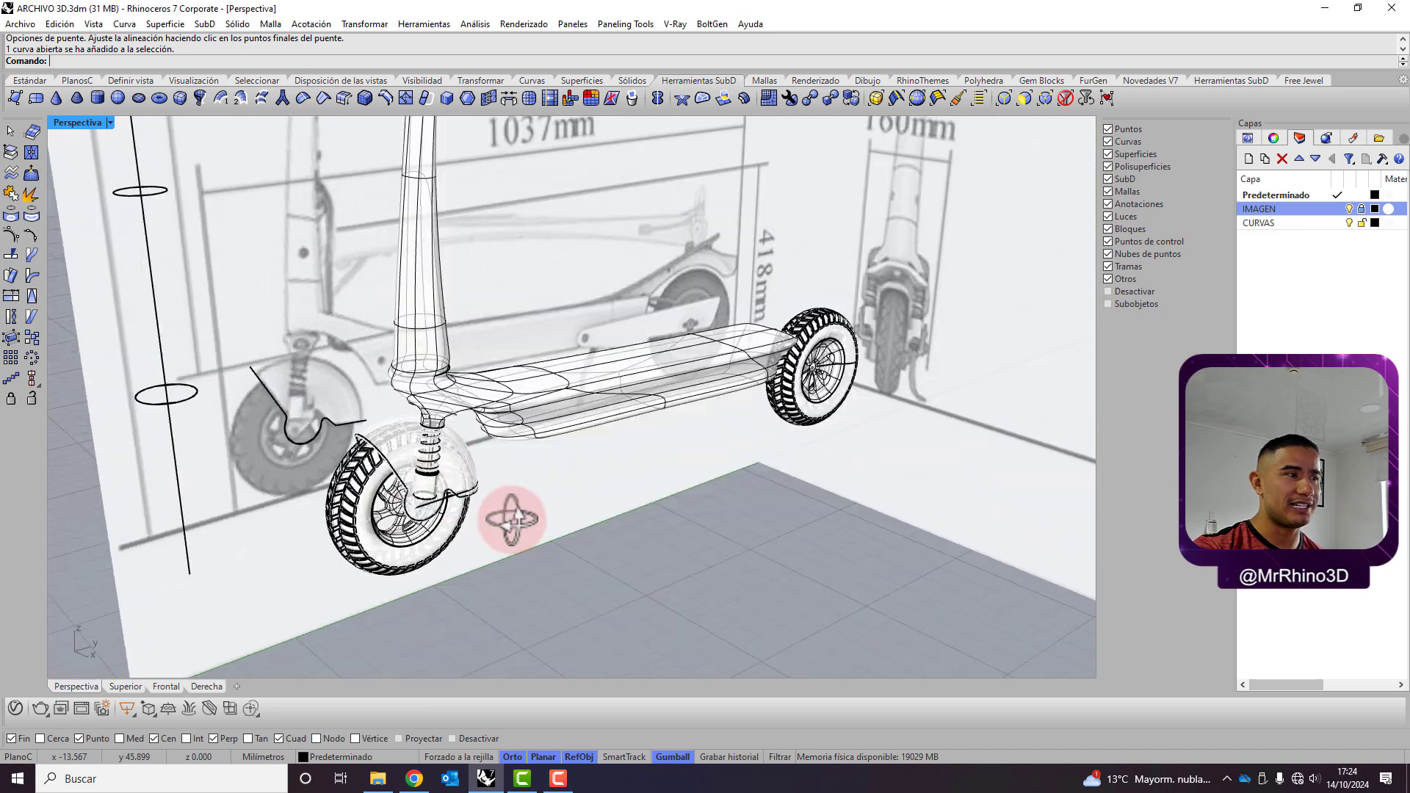
{"action": "scroll", "coordinate": [473, 499], "scroll_direction": "up", "scroll_amount": 3}
{"action": "scroll", "coordinate": [377, 464], "scroll_direction": "up", "scroll_amount": 2}
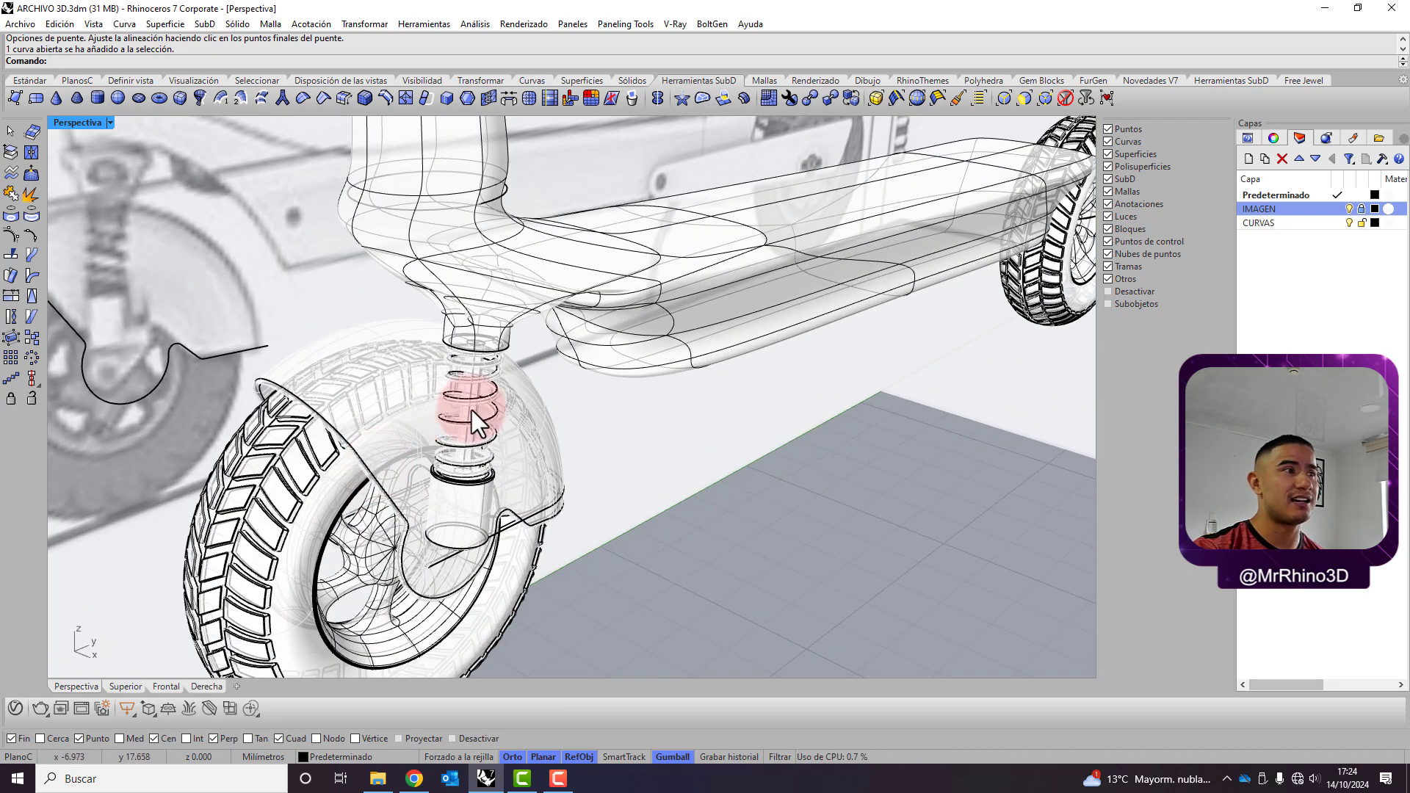
{"action": "mouse_move", "coordinate": [488, 384]}
{"action": "right_mouse_down"}
{"action": "mouse_move", "coordinate": [488, 315]}
{"action": "mouse_move", "coordinate": [598, 315]}
{"action": "mouse_move", "coordinate": [636, 332]}
{"action": "mouse_move", "coordinate": [823, 297]}
{"action": "mouse_move", "coordinate": [756, 431]}
{"action": "mouse_move", "coordinate": [686, 355]}
{"action": "right_mouse_up"}
{"action": "scroll", "coordinate": [676, 356], "scroll_direction": "up", "scroll_amount": 3}
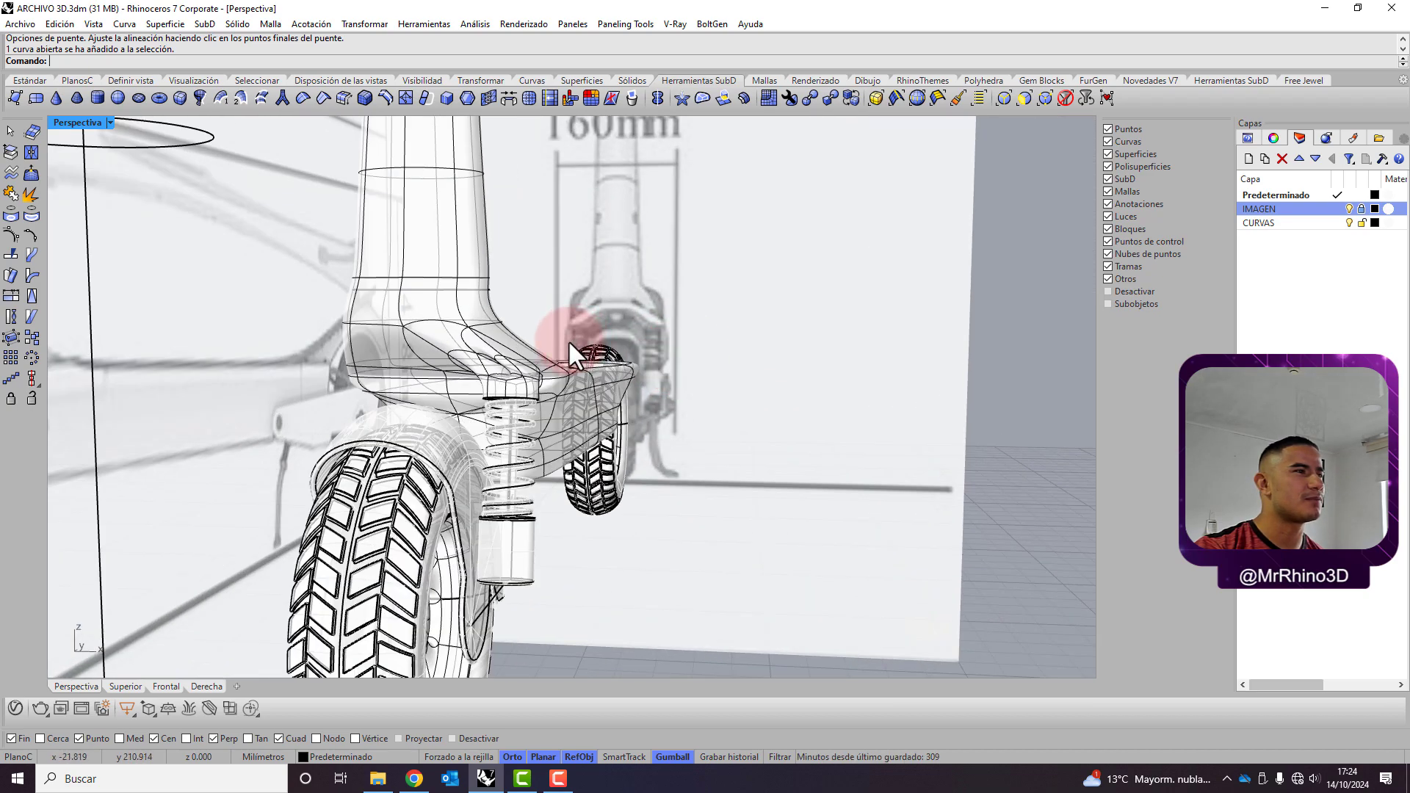
{"action": "scroll", "coordinate": [566, 330], "scroll_direction": "up", "scroll_amount": 2}
{"action": "right_click_drag", "start_coordinate": [470, 379], "coordinate": [450, 419], "text": "shift"}
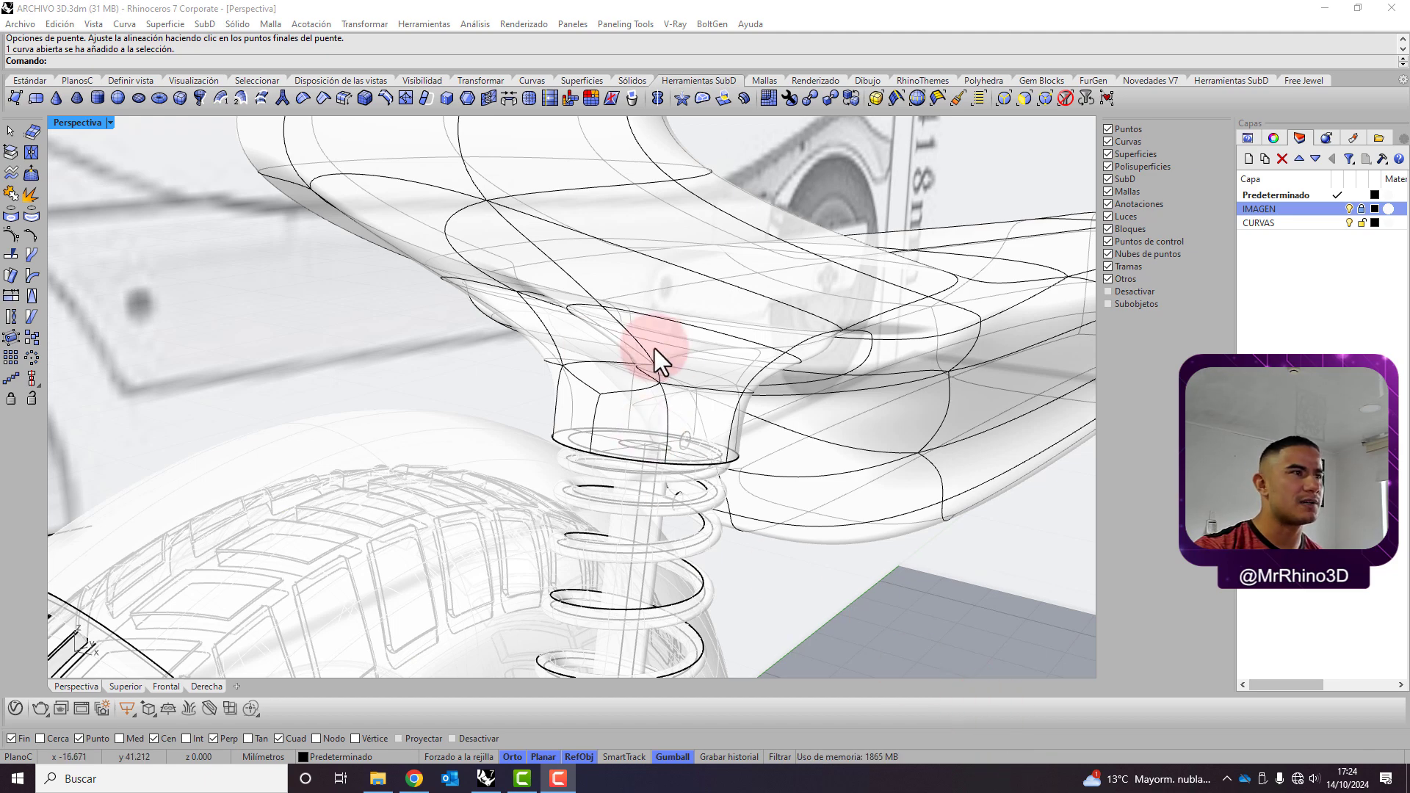
{"action": "mouse_move", "coordinate": [654, 348]}
{"action": "right_mouse_down"}
{"action": "mouse_move", "coordinate": [774, 368]}
{"action": "mouse_move", "coordinate": [804, 328]}
{"action": "right_mouse_up"}
{"action": "scroll", "coordinate": [584, 316], "scroll_direction": "up", "scroll_amount": 2}
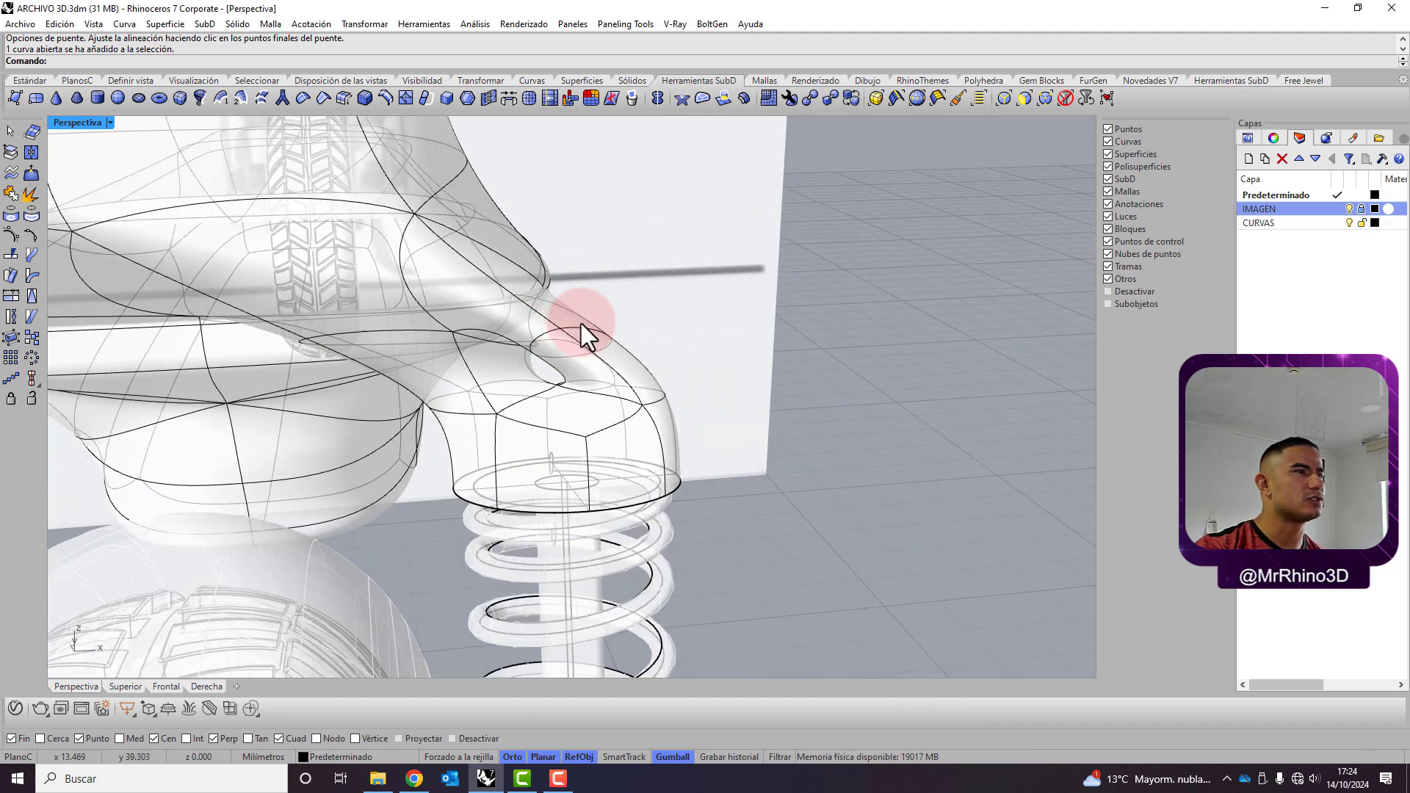
{"action": "scroll", "coordinate": [581, 324], "scroll_direction": "up", "scroll_amount": 2}
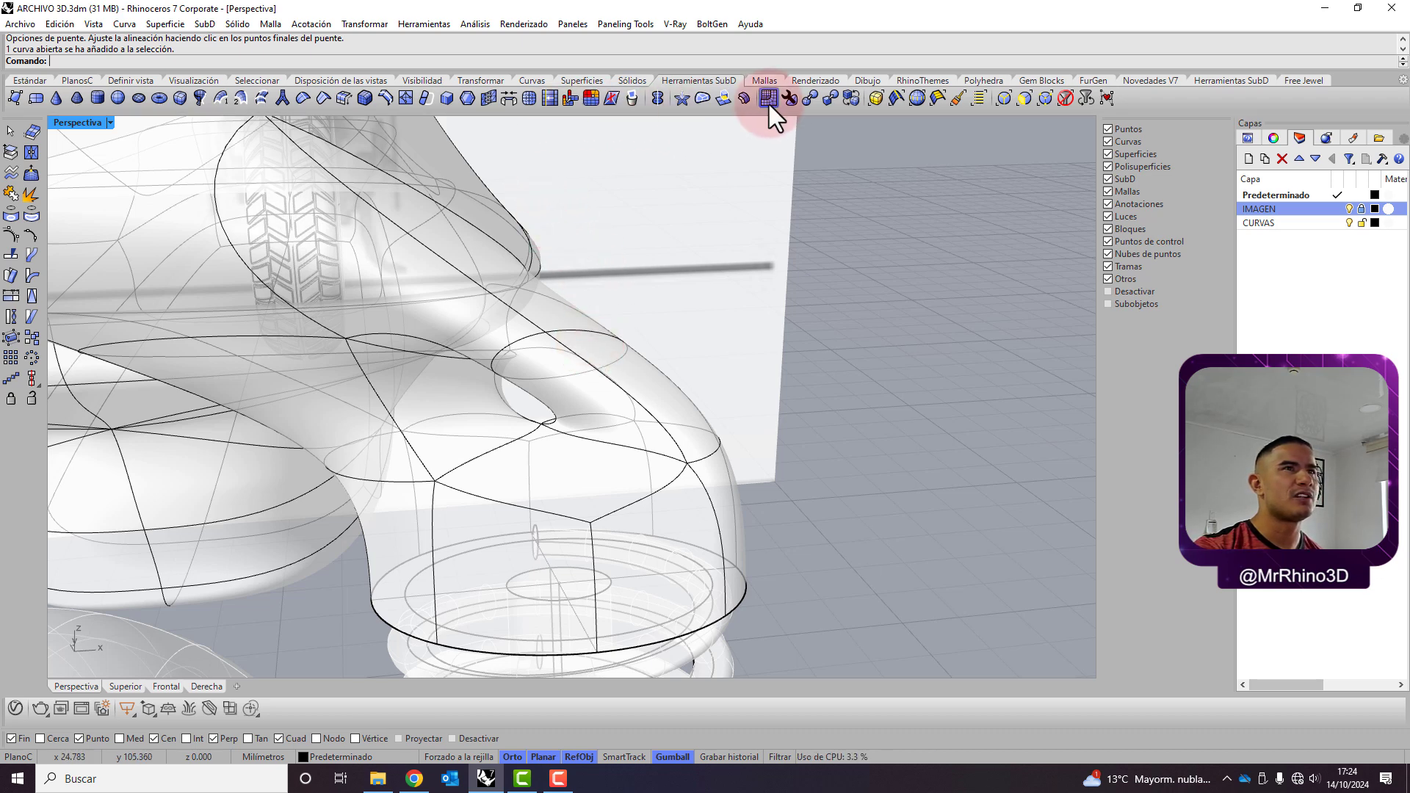
Select the edge loop around the neck opening and nudge it slightly left with the gumball
{"action": "left_click", "coordinate": [895, 96]}
{"action": "left_click", "coordinate": [565, 342]}
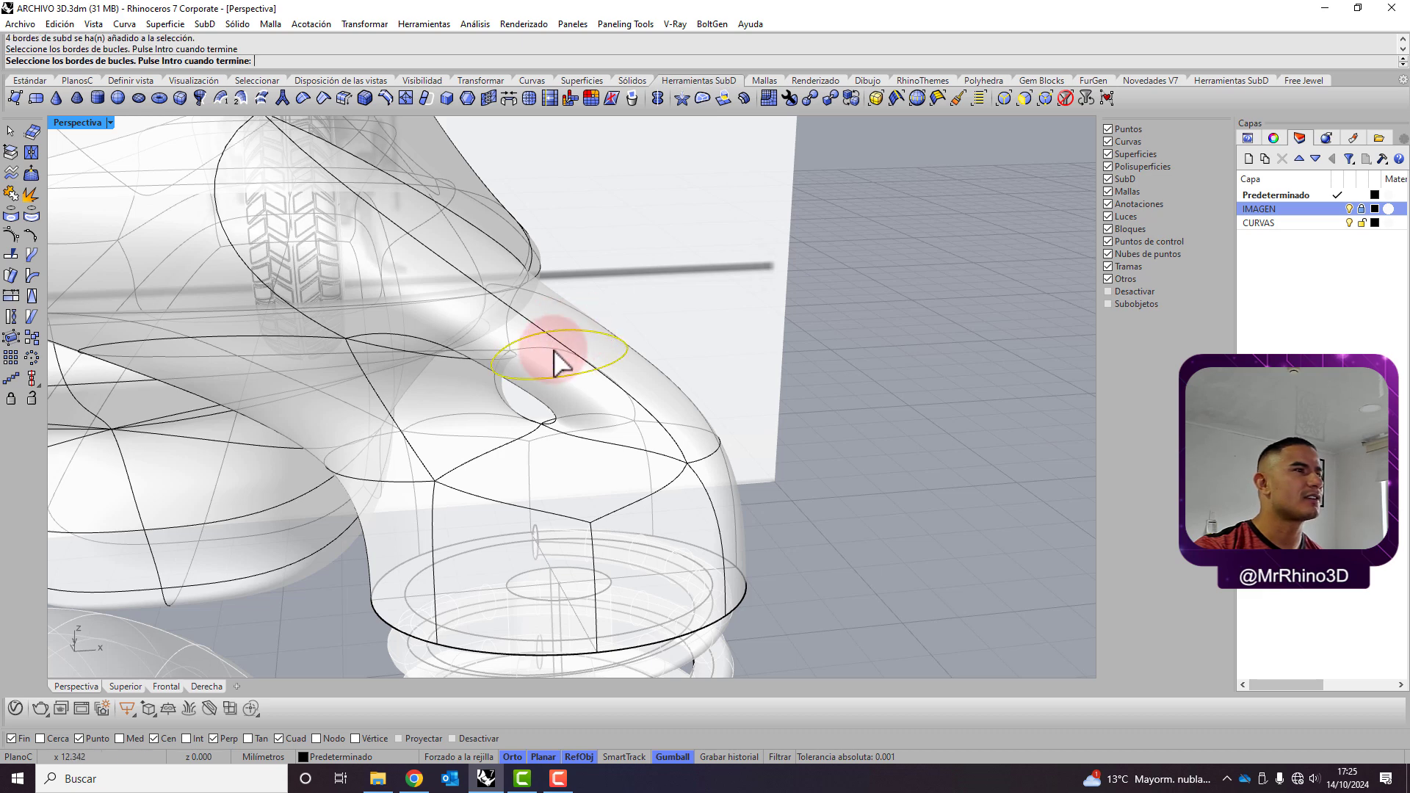
{"action": "right_click", "coordinate": [588, 385]}
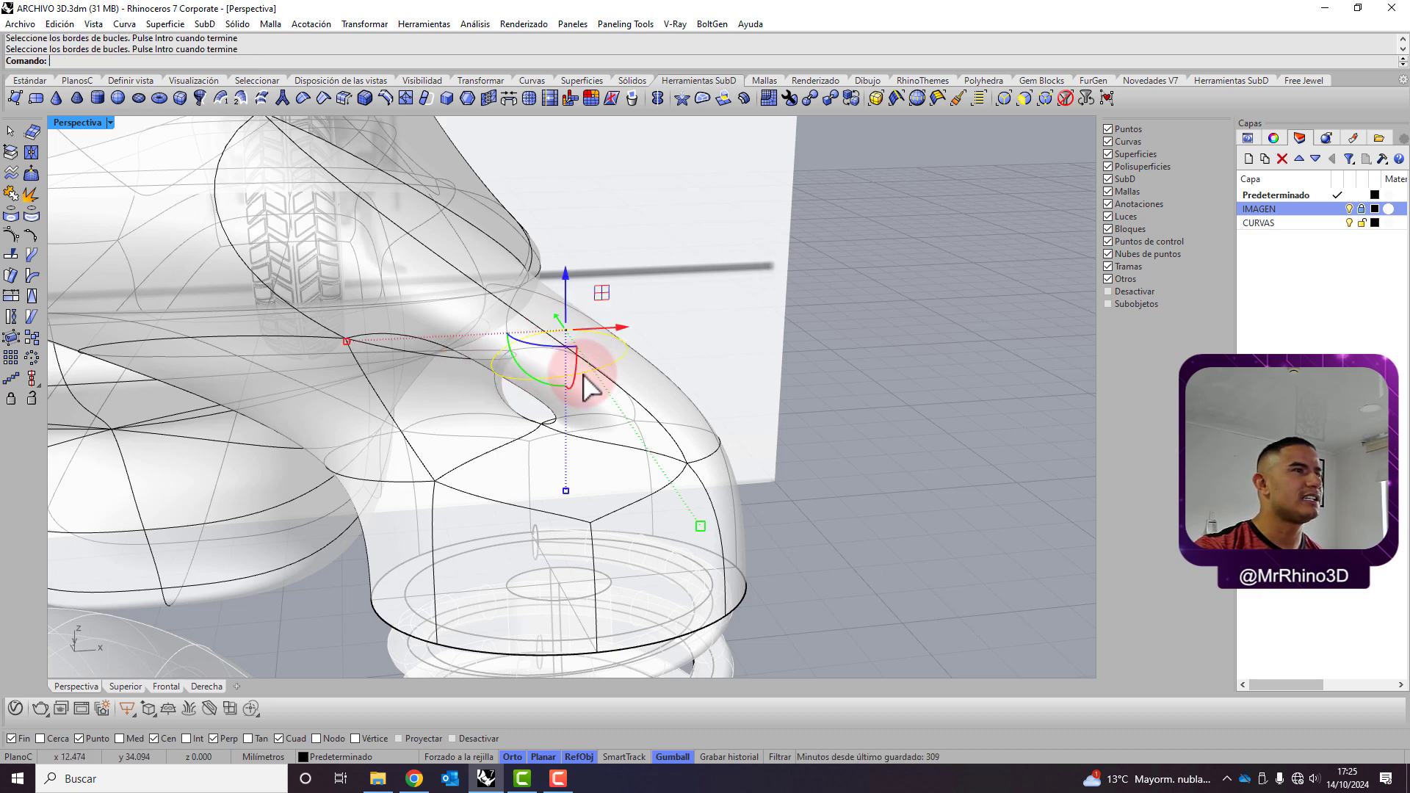
{"action": "left_click_drag", "start_coordinate": [569, 283], "coordinate": [641, 316]}
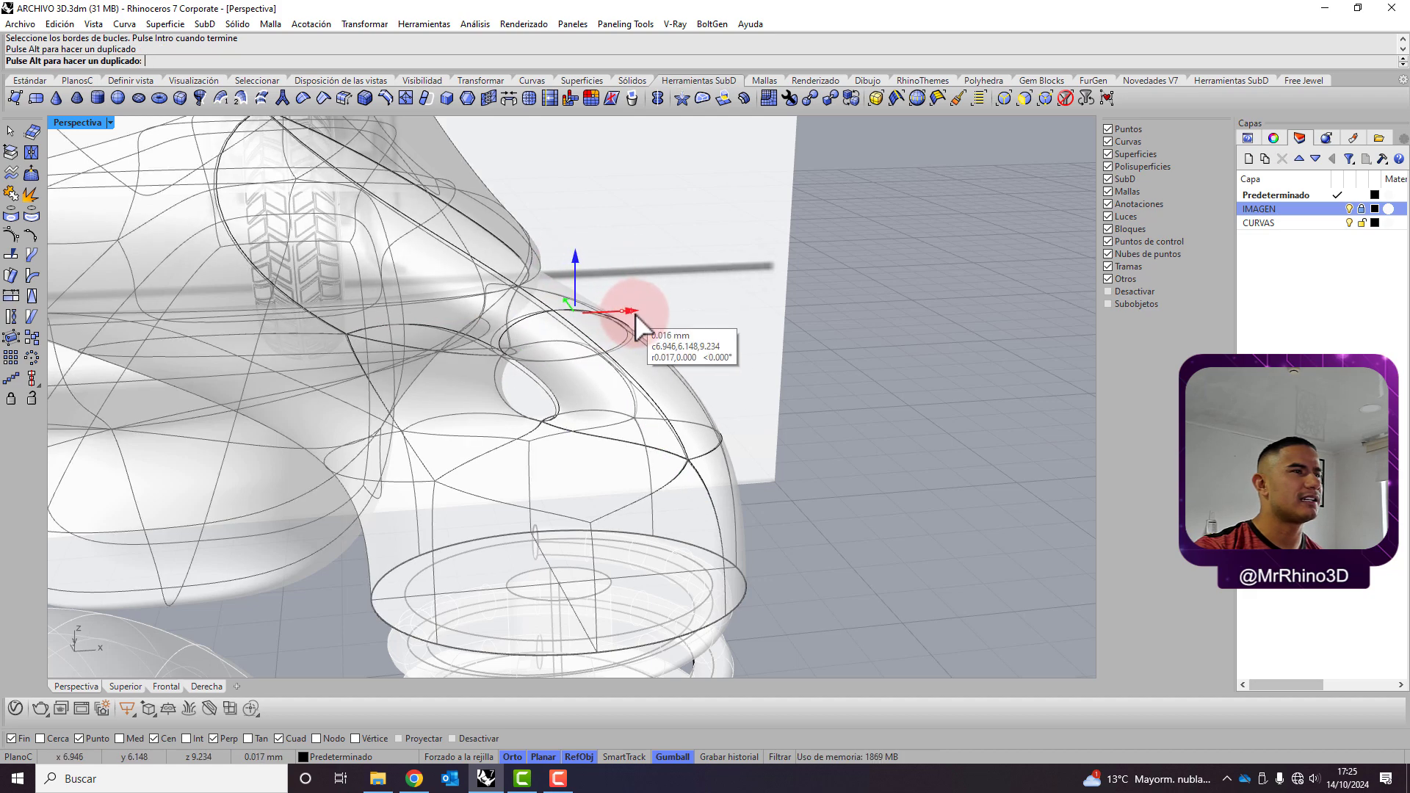
{"action": "mouse_move", "coordinate": [641, 315]}
{"action": "right_mouse_down"}
{"action": "mouse_move", "coordinate": [587, 376]}
{"action": "mouse_move", "coordinate": [400, 324]}
{"action": "mouse_move", "coordinate": [764, 398]}
{"action": "mouse_move", "coordinate": [668, 407]}
{"action": "right_mouse_up"}
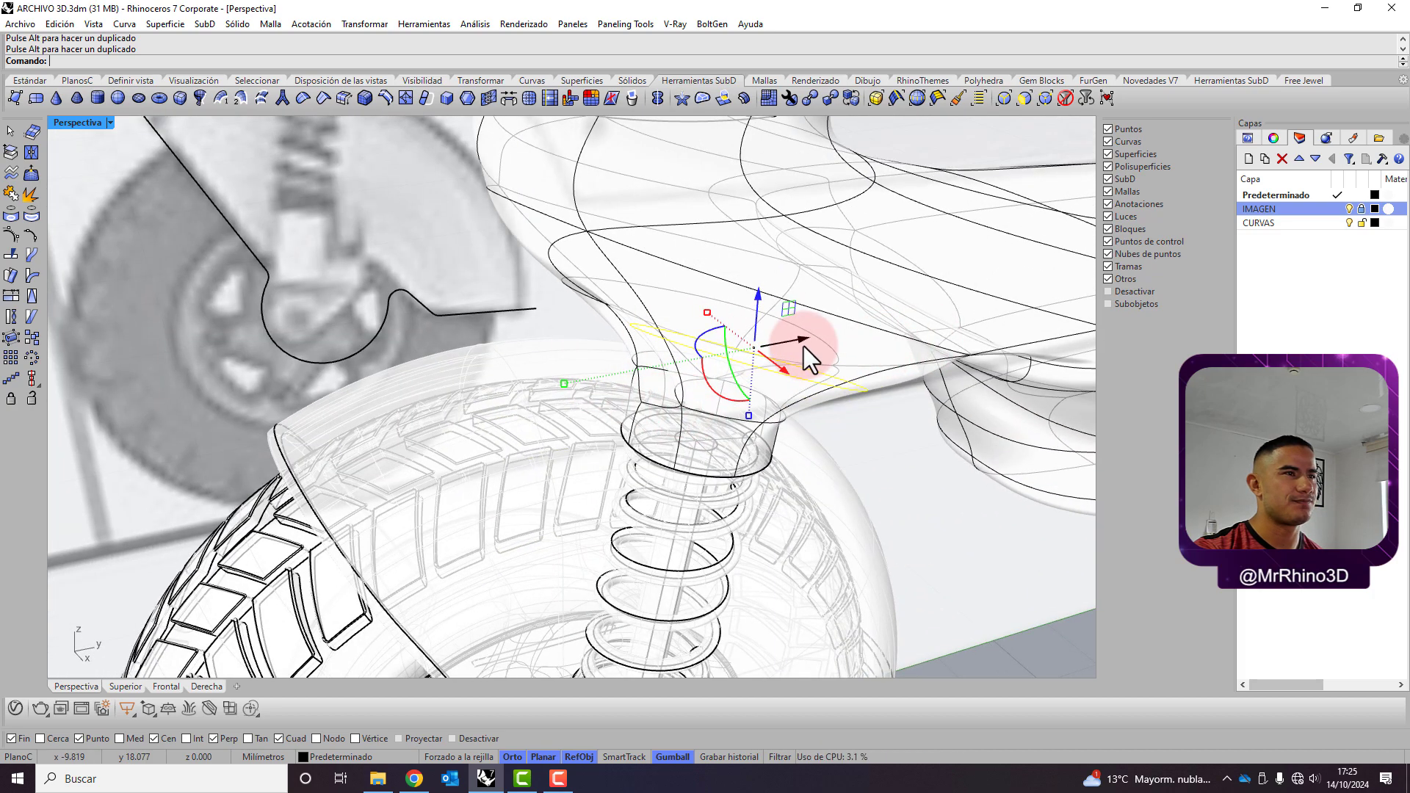
{"action": "left_click_drag", "start_coordinate": [804, 346], "coordinate": [689, 526]}
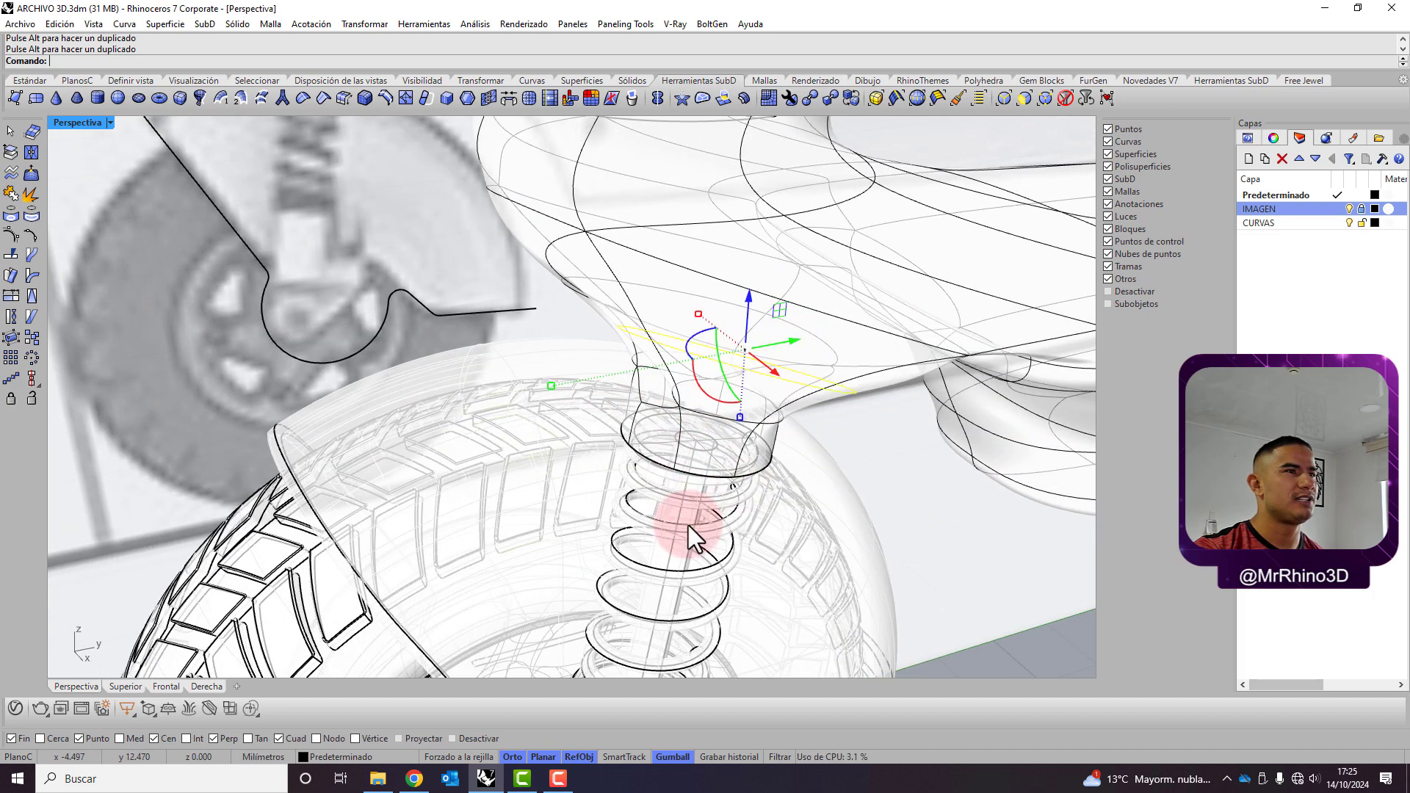
Orbit and zoom around the neck to a side view of the scooter
{"action": "right_click_drag", "start_coordinate": [689, 526], "coordinate": [787, 456]}
{"action": "scroll", "coordinate": [717, 325], "scroll_direction": "down", "scroll_amount": 3}
{"action": "scroll", "coordinate": [645, 324], "scroll_direction": "up", "scroll_amount": 3}
{"action": "scroll", "coordinate": [720, 342], "scroll_direction": "up", "scroll_amount": 2}
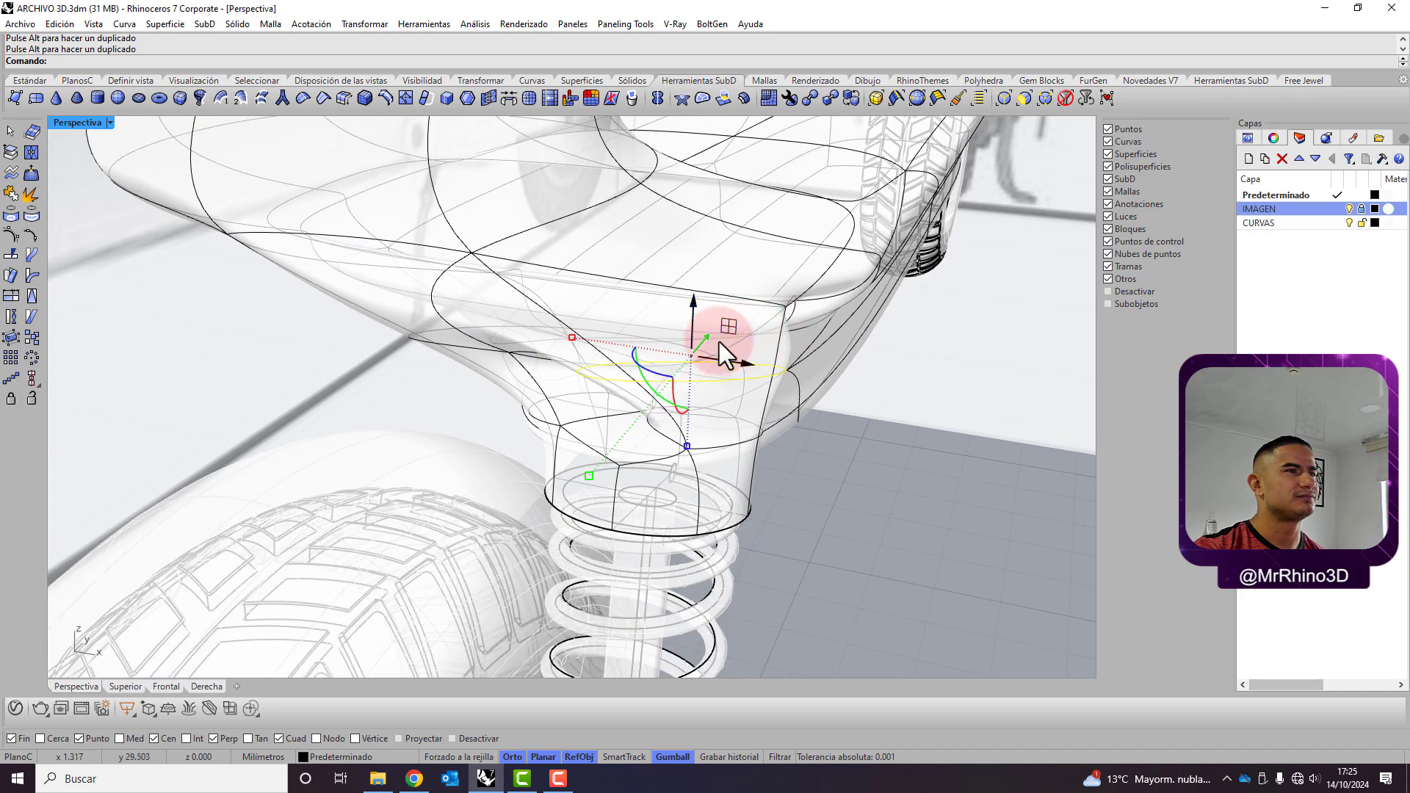
{"action": "mouse_move", "coordinate": [772, 510]}
{"action": "right_mouse_down"}
{"action": "mouse_move", "coordinate": [860, 389]}
{"action": "mouse_move", "coordinate": [766, 467]}
{"action": "mouse_move", "coordinate": [598, 410]}
{"action": "mouse_move", "coordinate": [882, 416]}
{"action": "mouse_move", "coordinate": [791, 384]}
{"action": "mouse_move", "coordinate": [734, 440]}
{"action": "mouse_move", "coordinate": [813, 478]}
{"action": "mouse_move", "coordinate": [699, 472]}
{"action": "mouse_move", "coordinate": [821, 481]}
{"action": "mouse_move", "coordinate": [835, 410]}
{"action": "mouse_move", "coordinate": [859, 416]}
{"action": "mouse_move", "coordinate": [828, 393]}
{"action": "mouse_move", "coordinate": [845, 423]}
{"action": "mouse_move", "coordinate": [913, 425]}
{"action": "mouse_move", "coordinate": [922, 452]}
{"action": "mouse_move", "coordinate": [938, 399]}
{"action": "mouse_move", "coordinate": [925, 466]}
{"action": "mouse_move", "coordinate": [799, 434]}
{"action": "mouse_move", "coordinate": [646, 440]}
{"action": "mouse_move", "coordinate": [766, 452]}
{"action": "mouse_move", "coordinate": [655, 419]}
{"action": "mouse_move", "coordinate": [532, 528]}
{"action": "right_mouse_up"}
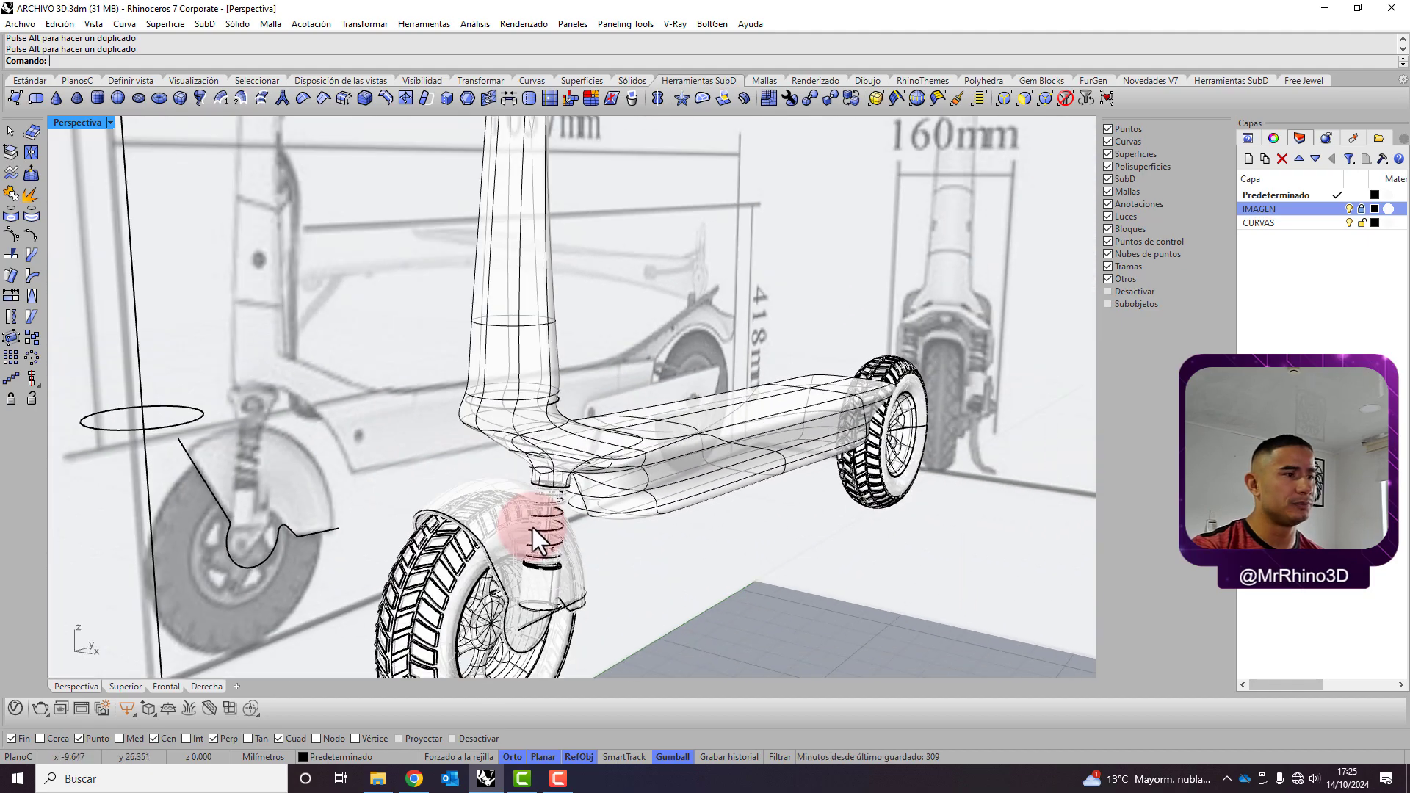
Zoom and orbit the Perspective view until the front wheel's spoked hub and fork fill it
{"action": "scroll", "coordinate": [538, 490], "scroll_direction": "down", "scroll_amount": 3}
{"action": "scroll", "coordinate": [537, 510], "scroll_direction": "down", "scroll_amount": 2}
{"action": "scroll", "coordinate": [503, 495], "scroll_direction": "up", "scroll_amount": 5}
{"action": "scroll", "coordinate": [437, 408], "scroll_direction": "up", "scroll_amount": 4}
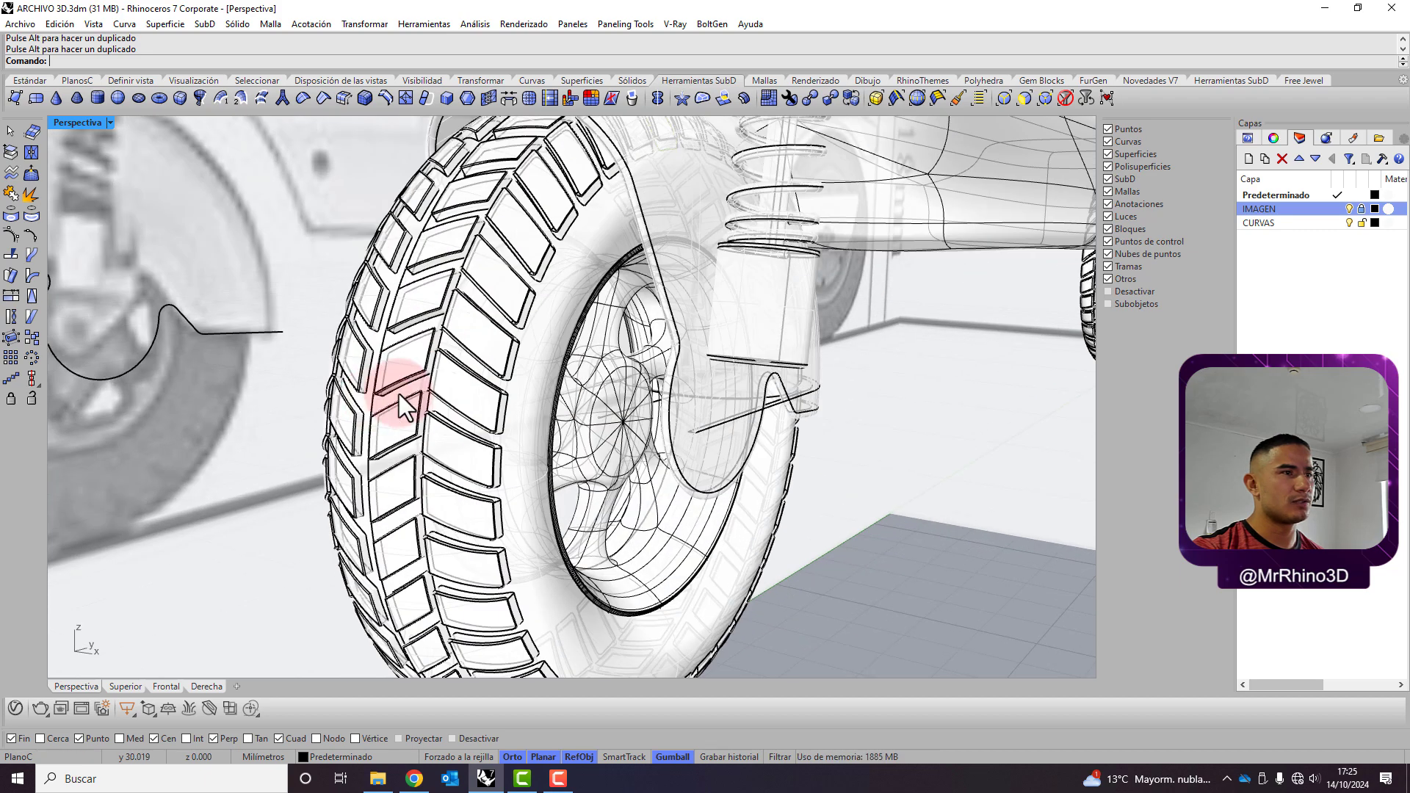
{"action": "mouse_move", "coordinate": [891, 441]}
{"action": "right_mouse_down"}
{"action": "mouse_move", "coordinate": [844, 410]}
{"action": "mouse_move", "coordinate": [638, 443]}
{"action": "right_mouse_up"}
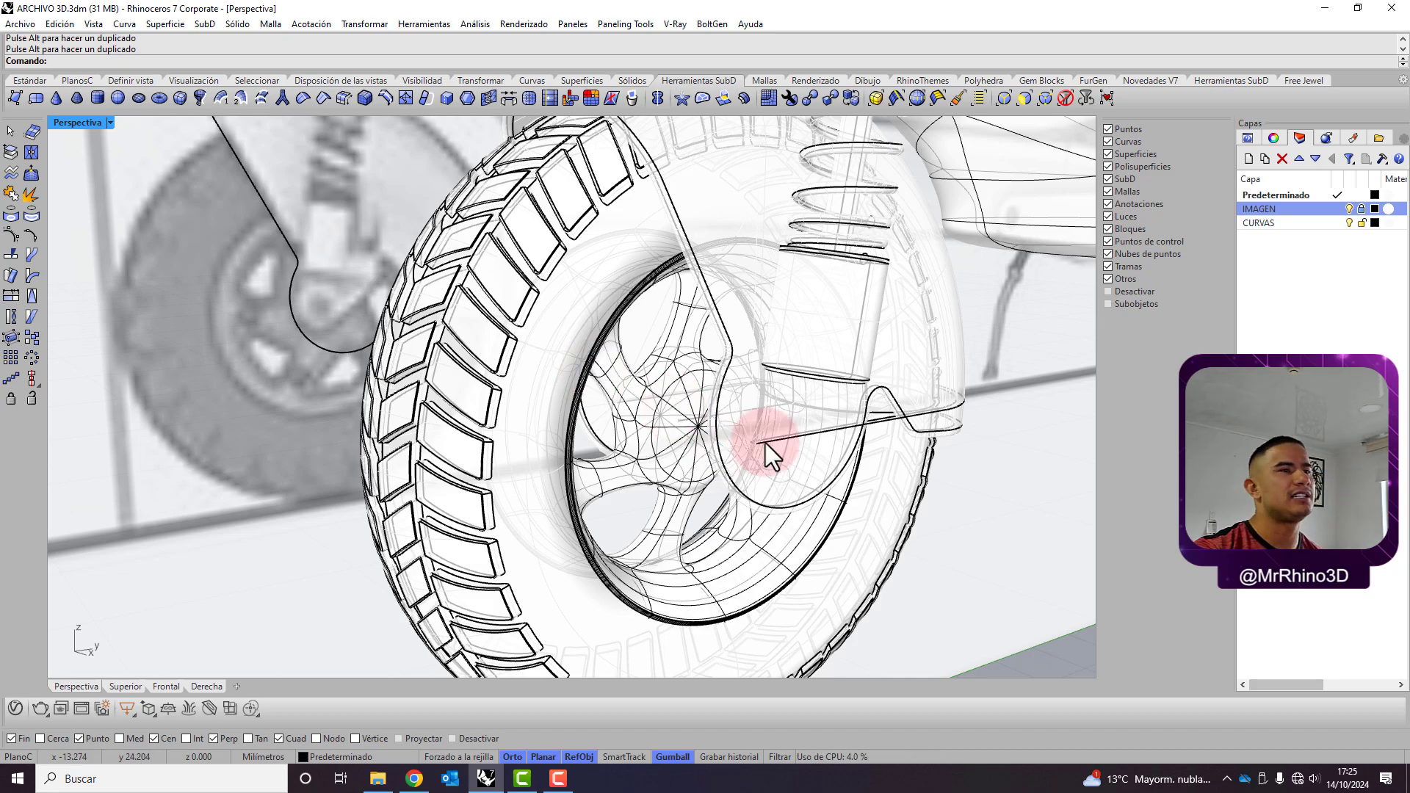
{"action": "mouse_move", "coordinate": [629, 456]}
{"action": "right_mouse_down"}
{"action": "mouse_move", "coordinate": [617, 415]}
{"action": "mouse_move", "coordinate": [787, 412]}
{"action": "mouse_move", "coordinate": [580, 404]}
{"action": "right_mouse_up"}
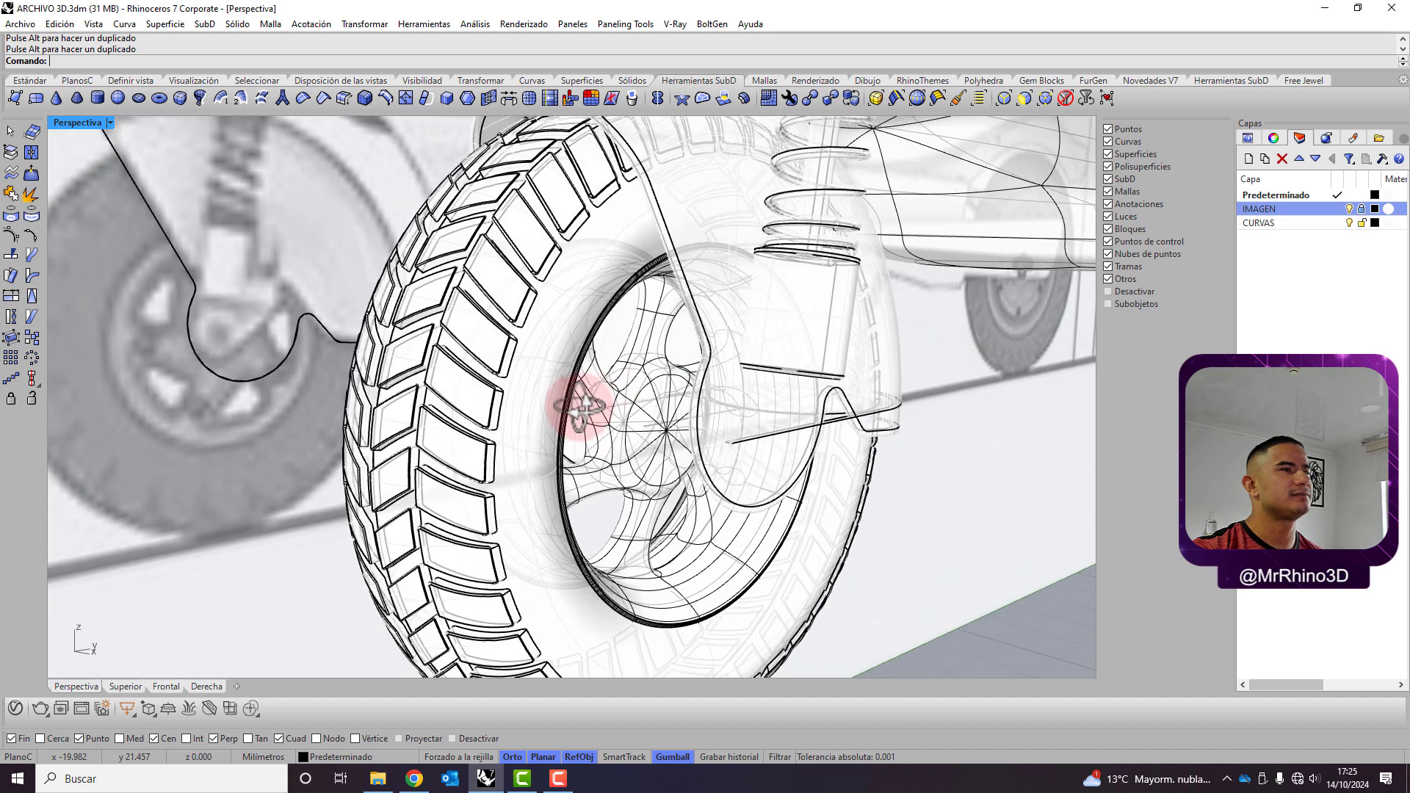
{"action": "scroll", "coordinate": [345, 433], "scroll_direction": "down", "scroll_amount": 5}
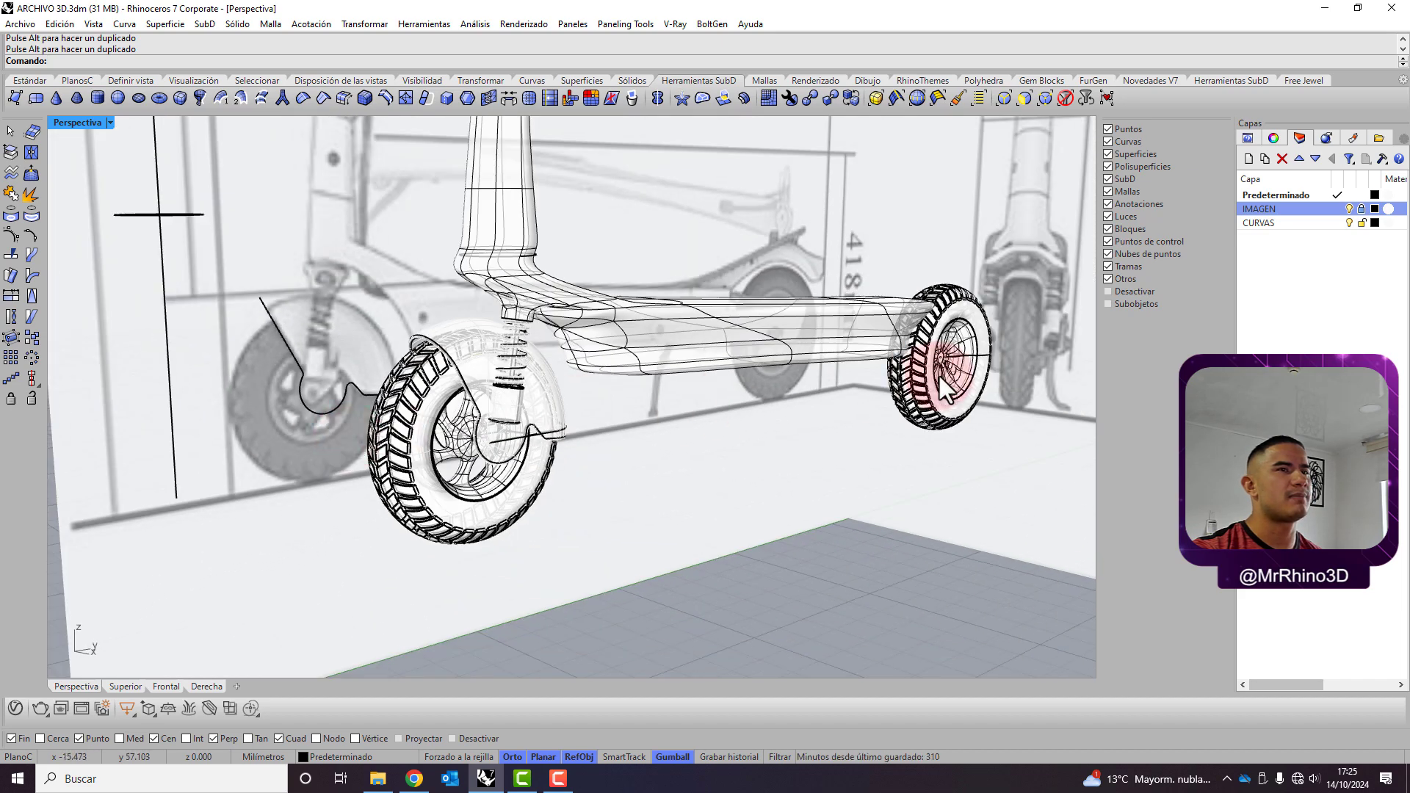
{"action": "scroll", "coordinate": [333, 447], "scroll_direction": "up", "scroll_amount": 2}
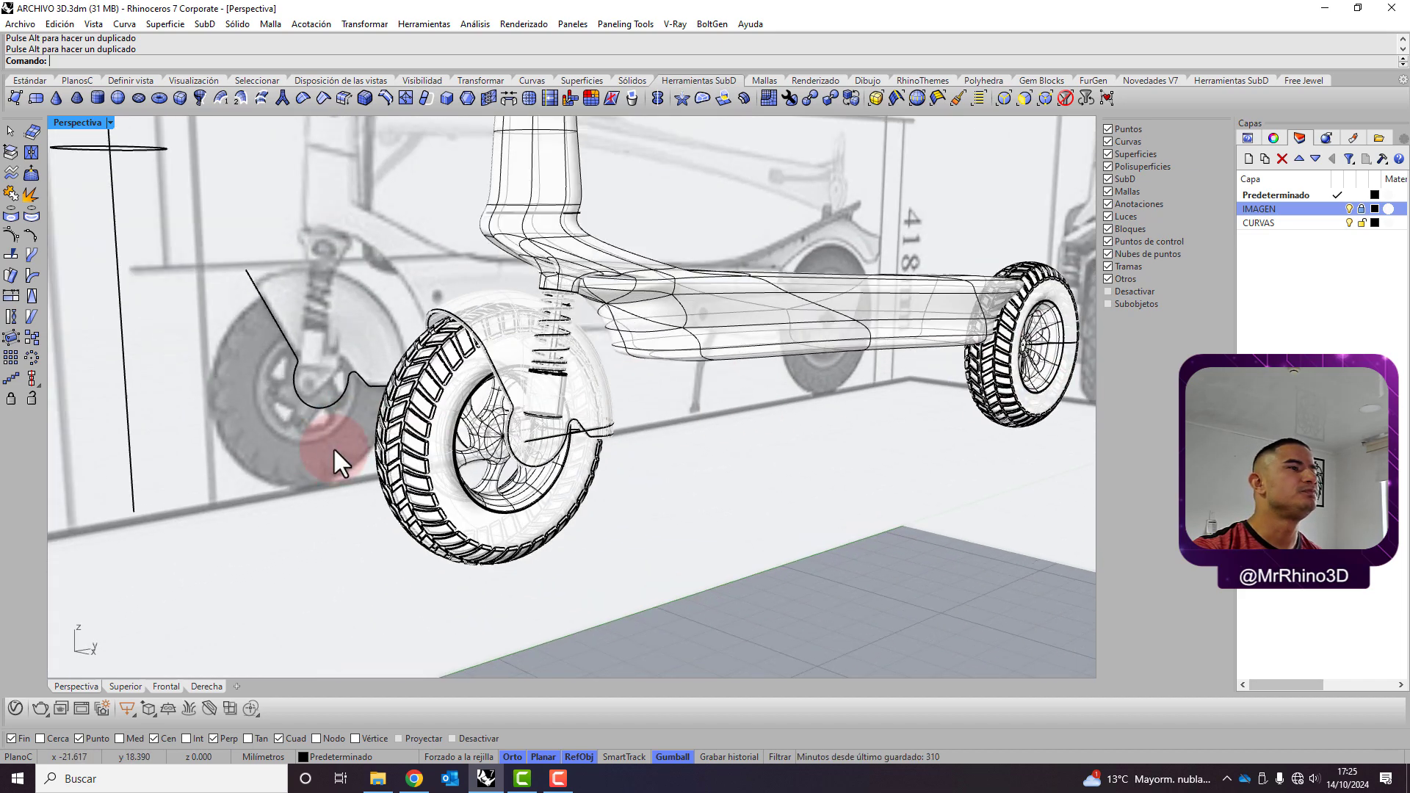
{"action": "scroll", "coordinate": [447, 434], "scroll_direction": "up", "scroll_amount": 3}
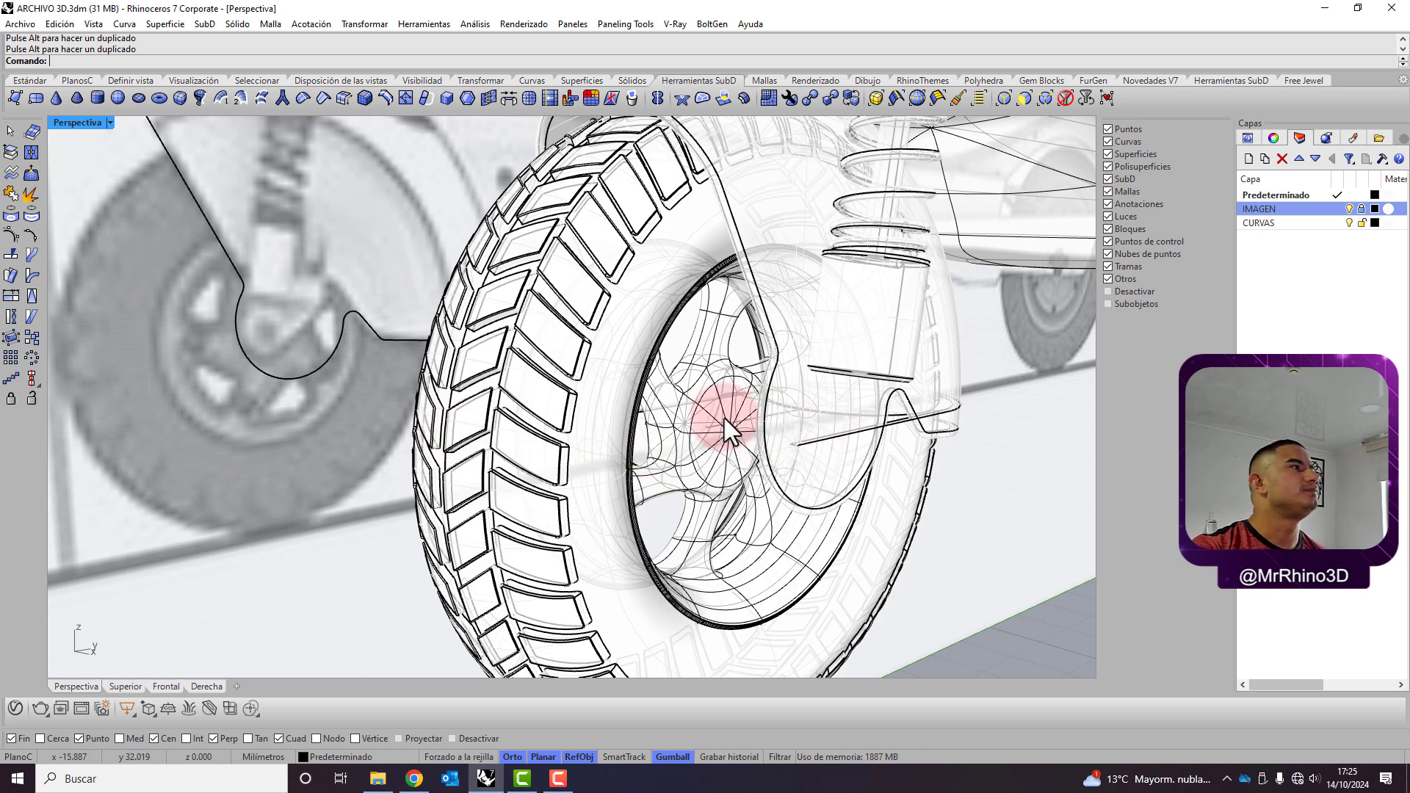
Restore the four-view layout and zoom out the Derecha view to frame the scooter
{"action": "double_click", "coordinate": [68, 123]}
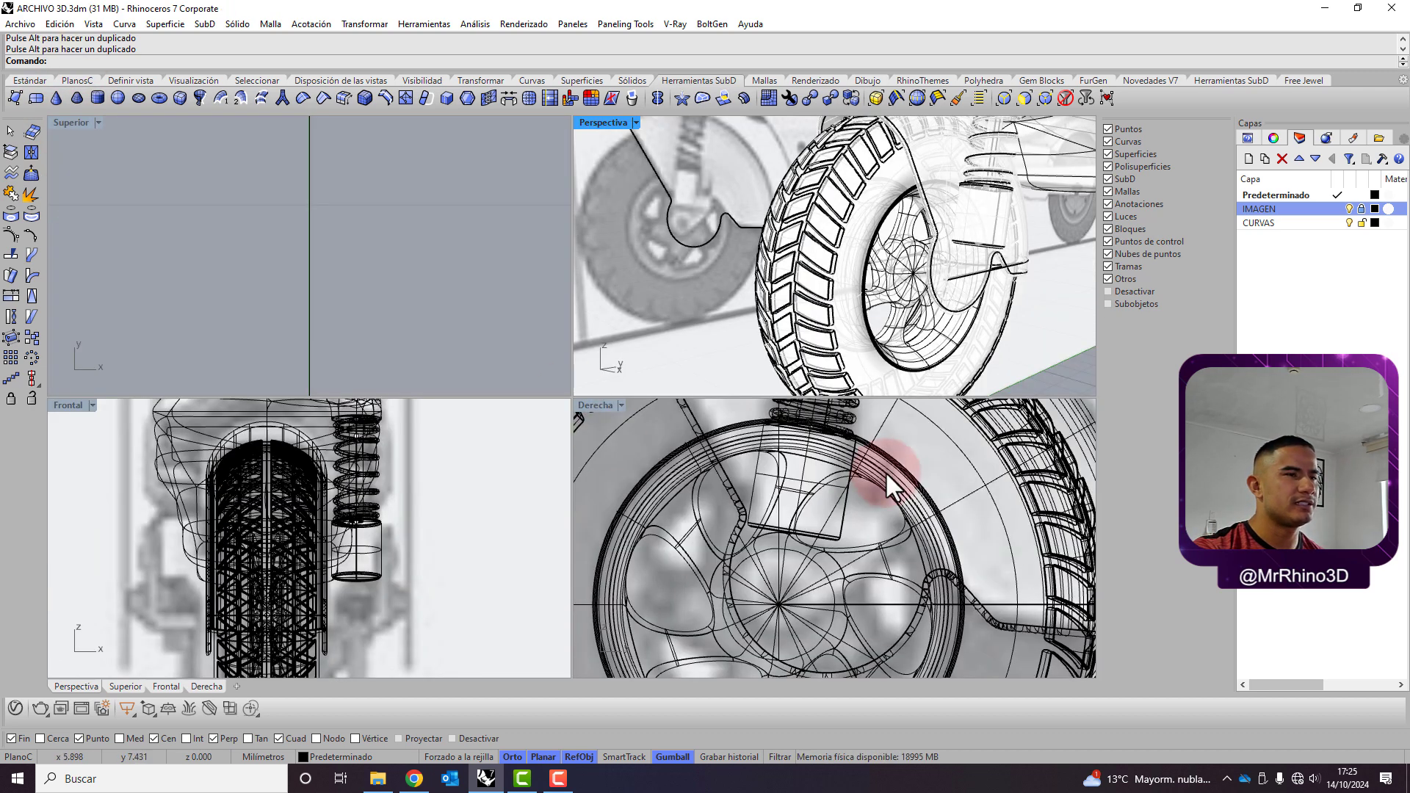
{"action": "scroll", "coordinate": [751, 513], "scroll_direction": "down", "scroll_amount": 2}
{"action": "scroll", "coordinate": [770, 511], "scroll_direction": "down", "scroll_amount": 2}
{"action": "scroll", "coordinate": [755, 527], "scroll_direction": "down", "scroll_amount": 2}
{"action": "scroll", "coordinate": [769, 527], "scroll_direction": "up", "scroll_amount": 3}
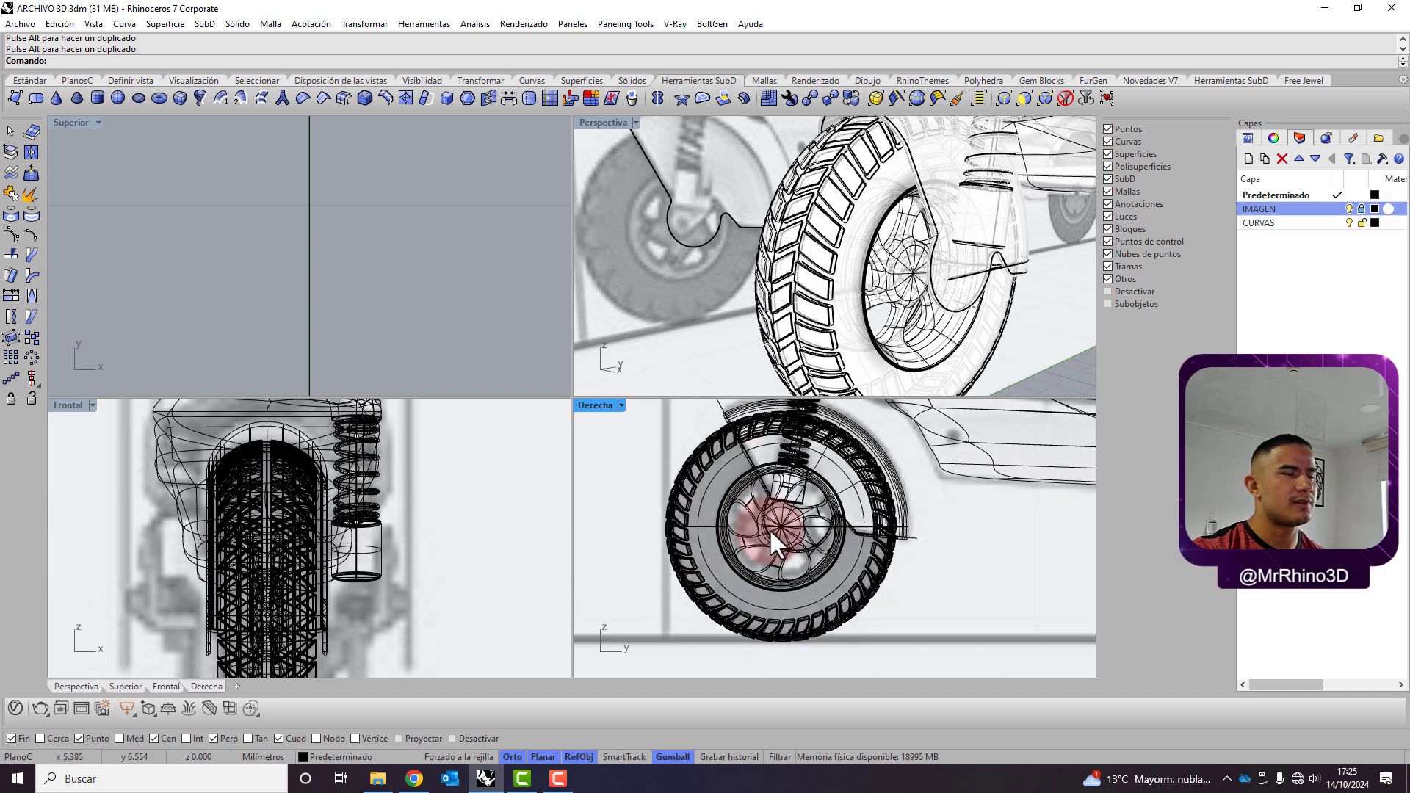
{"action": "scroll", "coordinate": [596, 584], "scroll_direction": "down", "scroll_amount": 5}
{"action": "scroll", "coordinate": [624, 581], "scroll_direction": "down", "scroll_amount": 2}
{"action": "scroll", "coordinate": [651, 575], "scroll_direction": "down", "scroll_amount": 2}
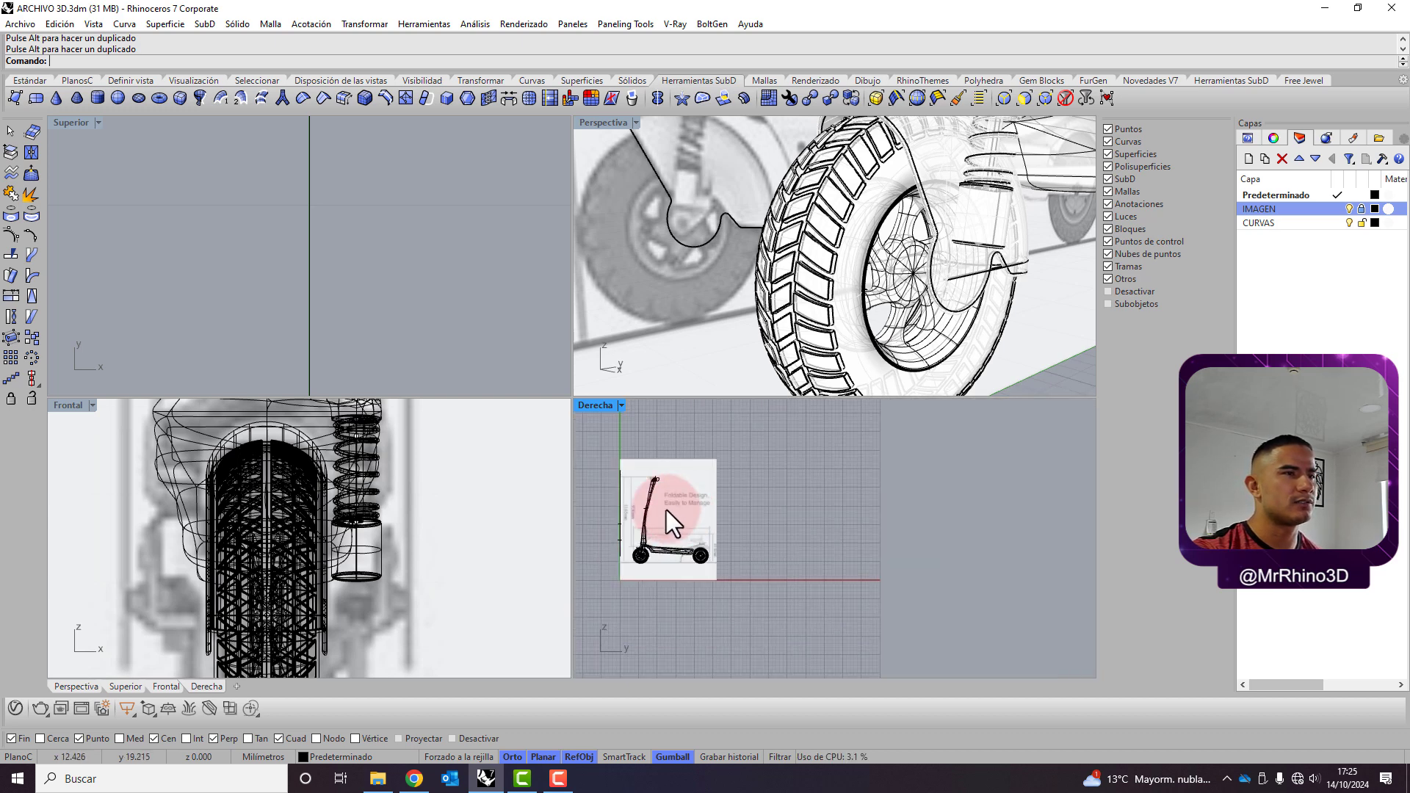
{"action": "right_click_drag", "start_coordinate": [667, 510], "coordinate": [784, 503]}
{"action": "left_click_drag", "start_coordinate": [703, 443], "coordinate": [932, 627]}
{"action": "left_click", "coordinate": [983, 498]}
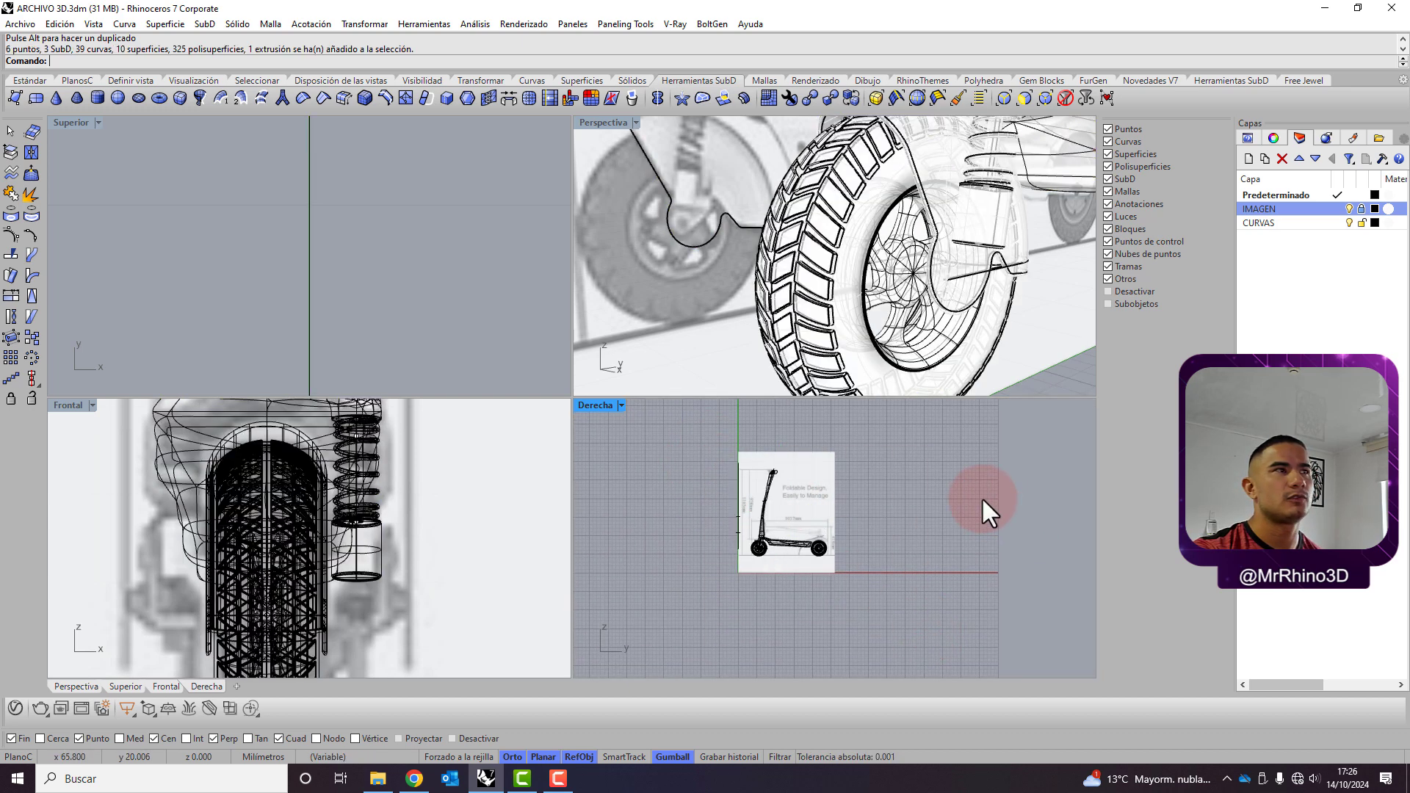
Make CURVAS the current layer and centre the reference image in the side view
{"action": "left_click", "coordinate": [29, 80]}
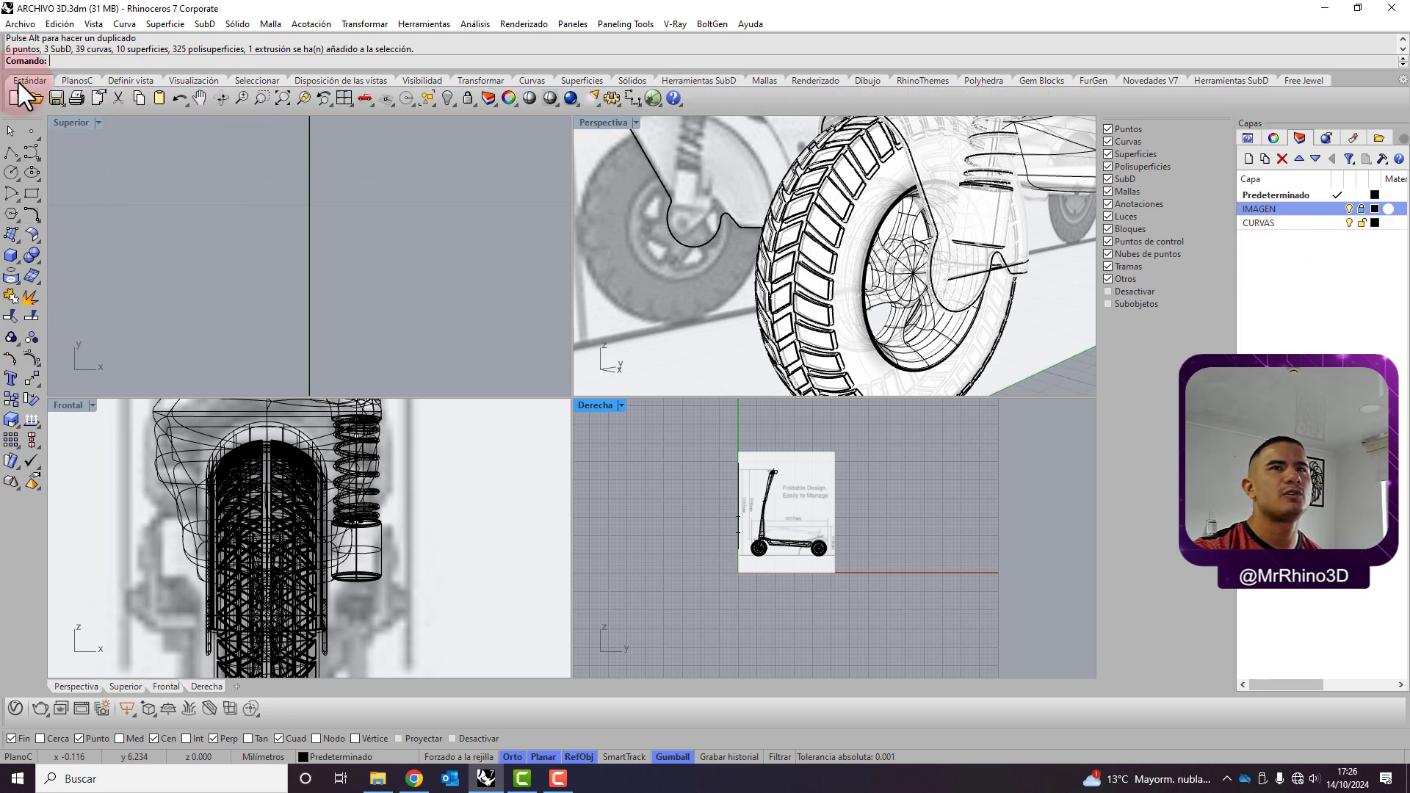
{"action": "left_click", "coordinate": [1349, 222]}
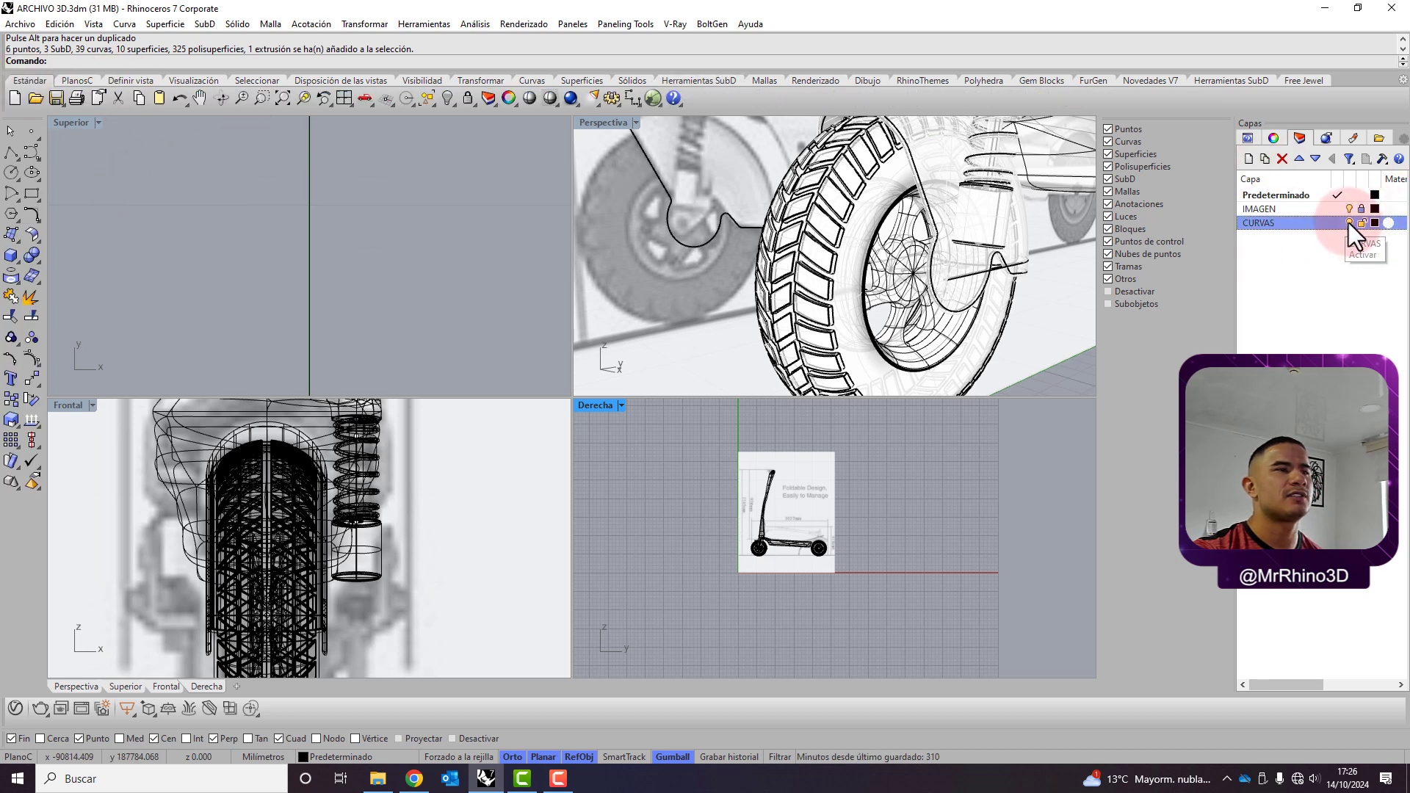
{"action": "right_click_drag", "start_coordinate": [651, 482], "coordinate": [820, 539]}
{"action": "scroll", "coordinate": [864, 533], "scroll_direction": "up", "scroll_amount": 3}
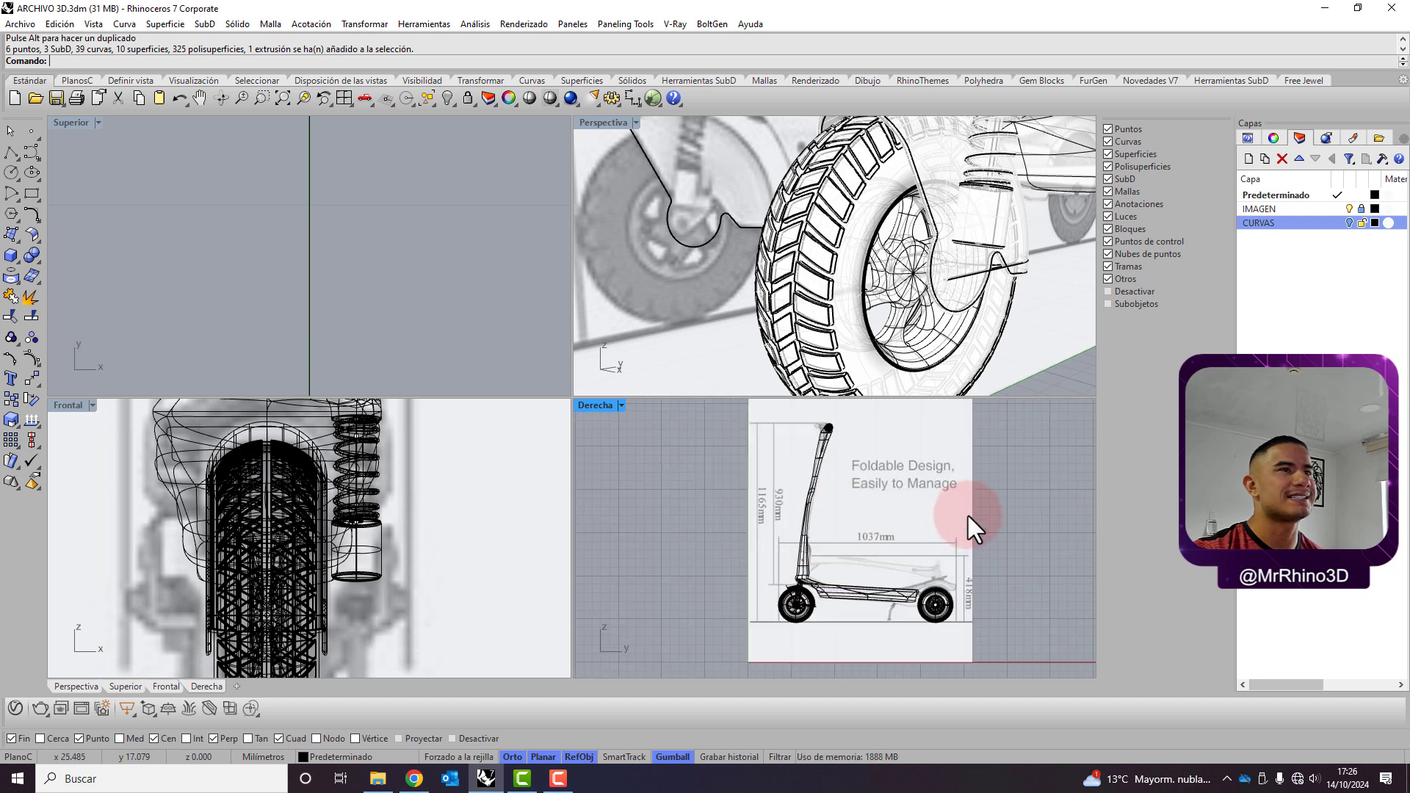
Select only the curves in the model using select-by-type
{"action": "left_click", "coordinate": [427, 99]}
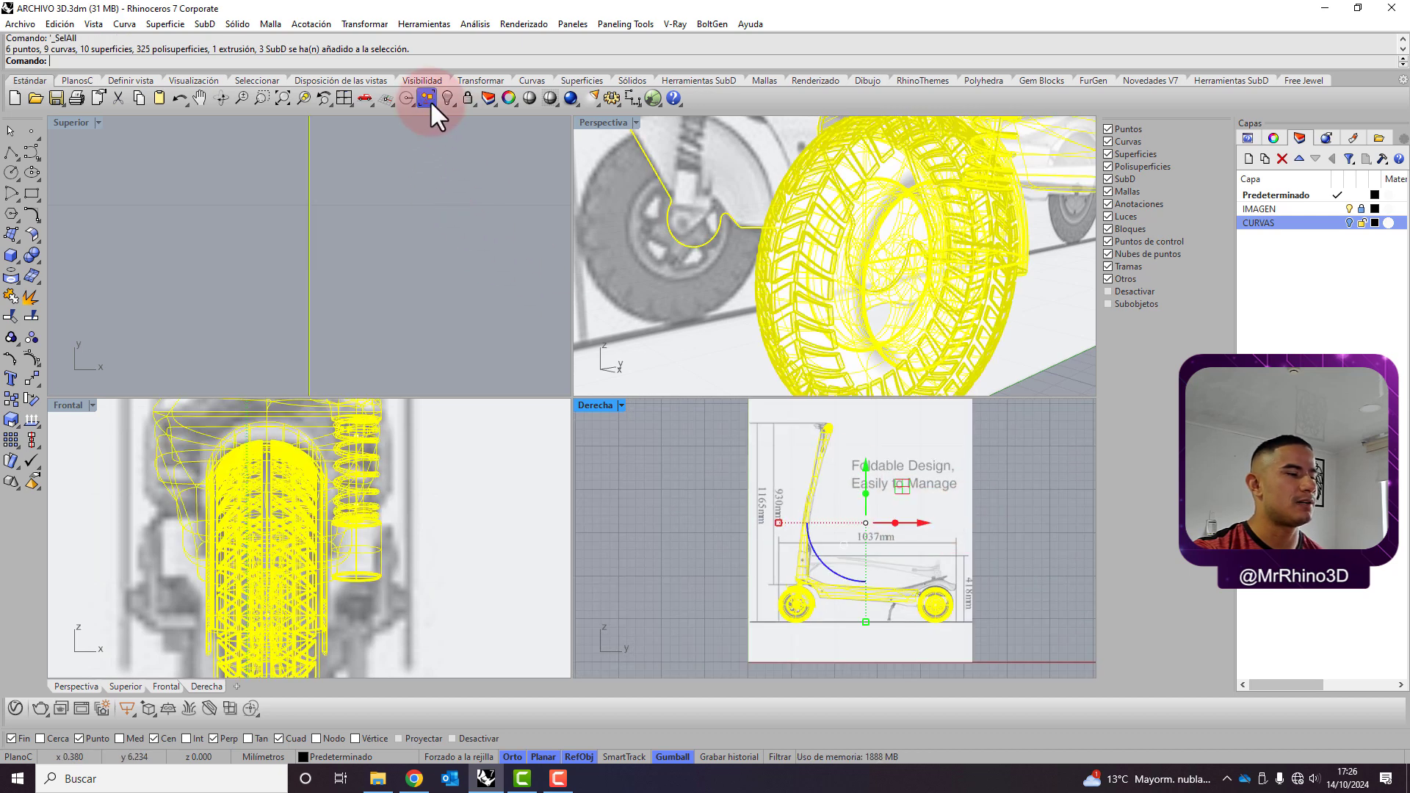
{"action": "key", "text": "Escape"}
{"action": "left_click", "coordinate": [432, 102]}
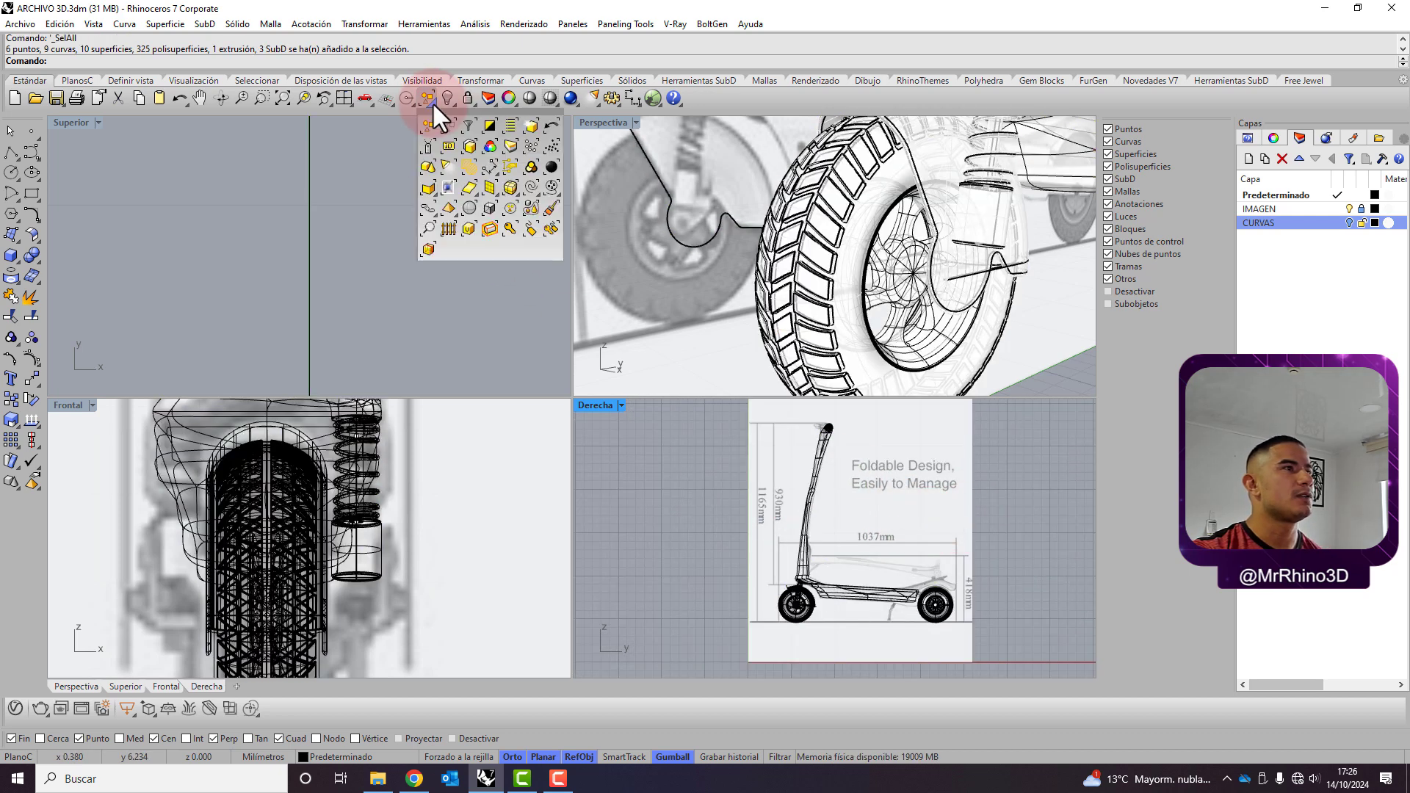
{"action": "left_click", "coordinate": [530, 157]}
{"action": "right_click_drag", "start_coordinate": [742, 282], "coordinate": [867, 313]}
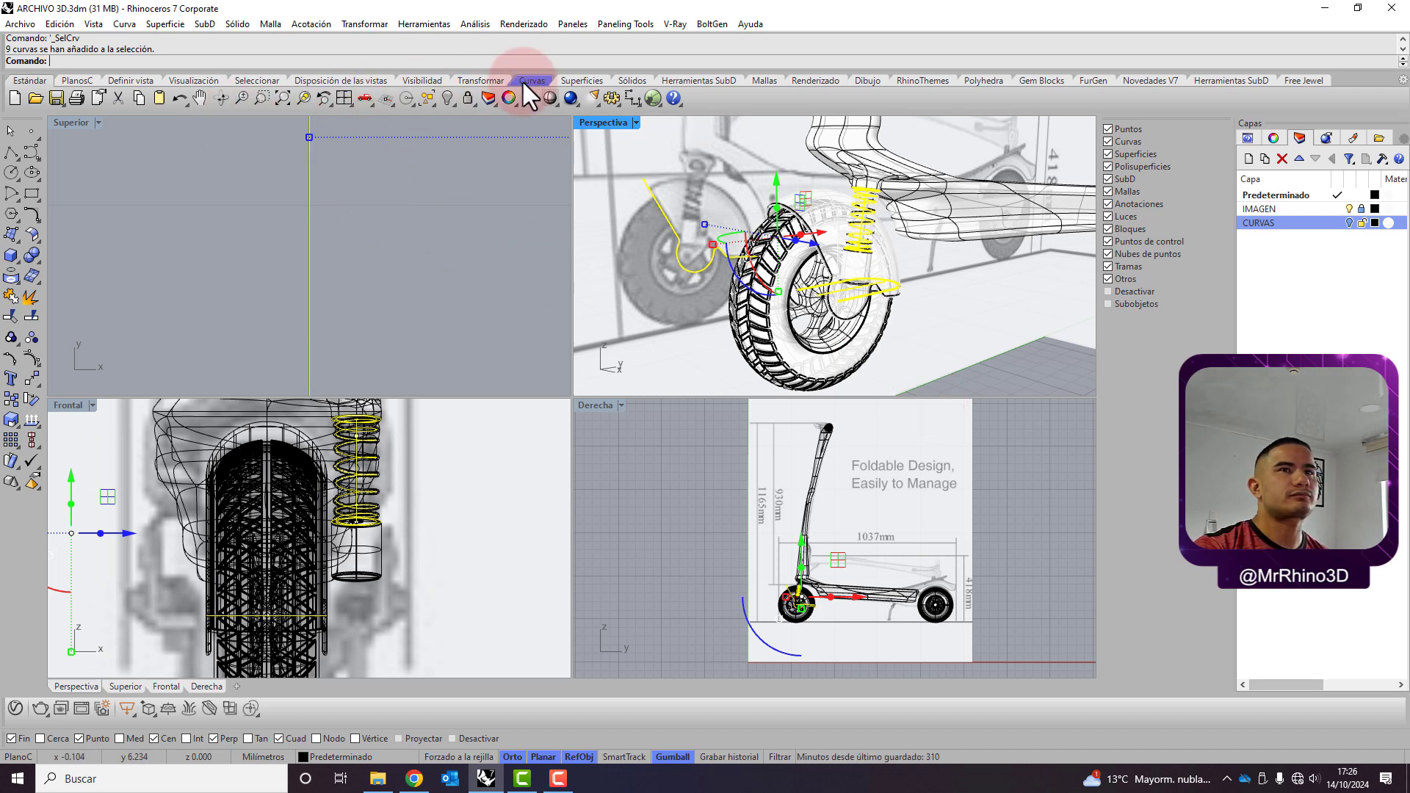
Move the nine selected curves onto the CURVAS layer
{"action": "right_click", "coordinate": [1315, 223]}
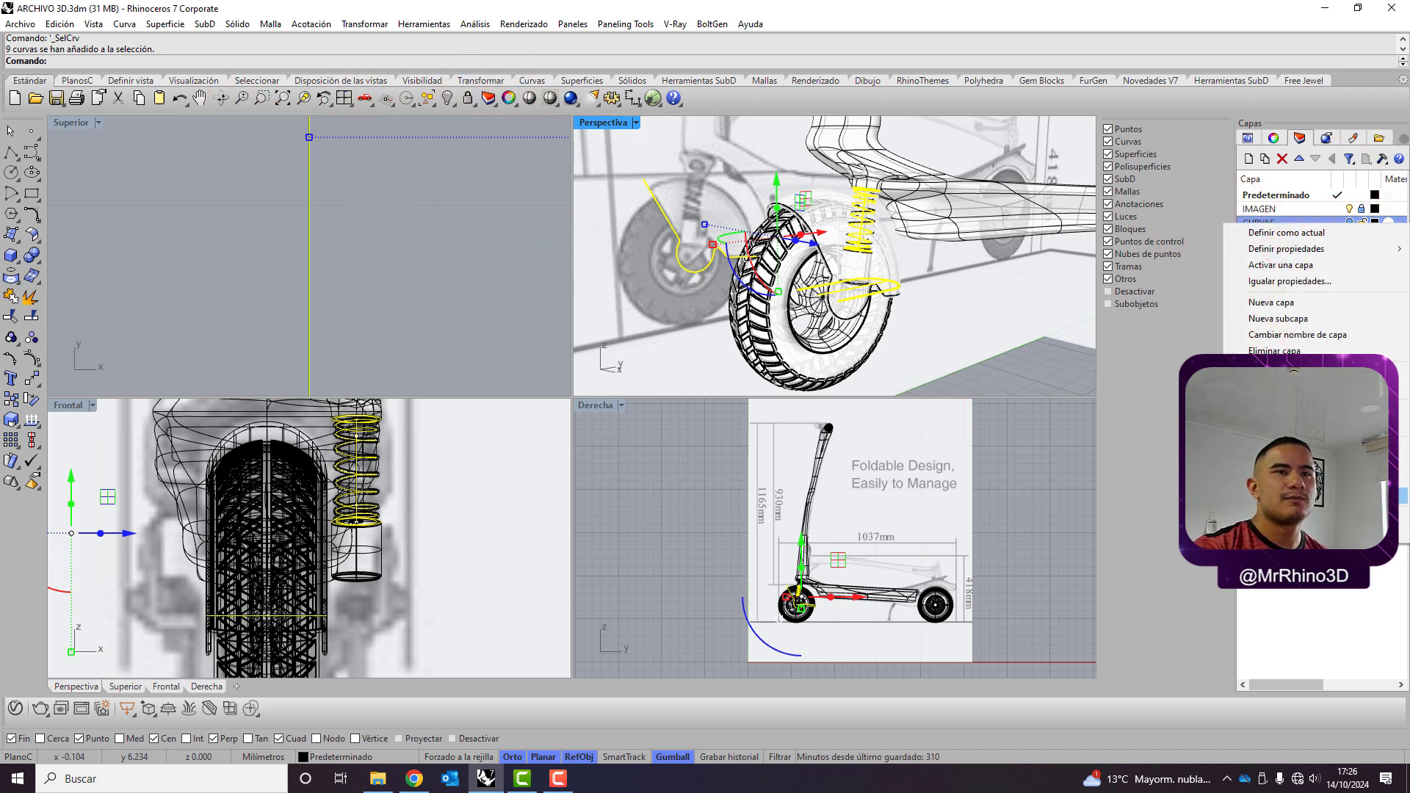
{"action": "left_click", "coordinate": [1293, 477]}
{"action": "scroll", "coordinate": [756, 583], "scroll_direction": "up", "scroll_amount": 2}
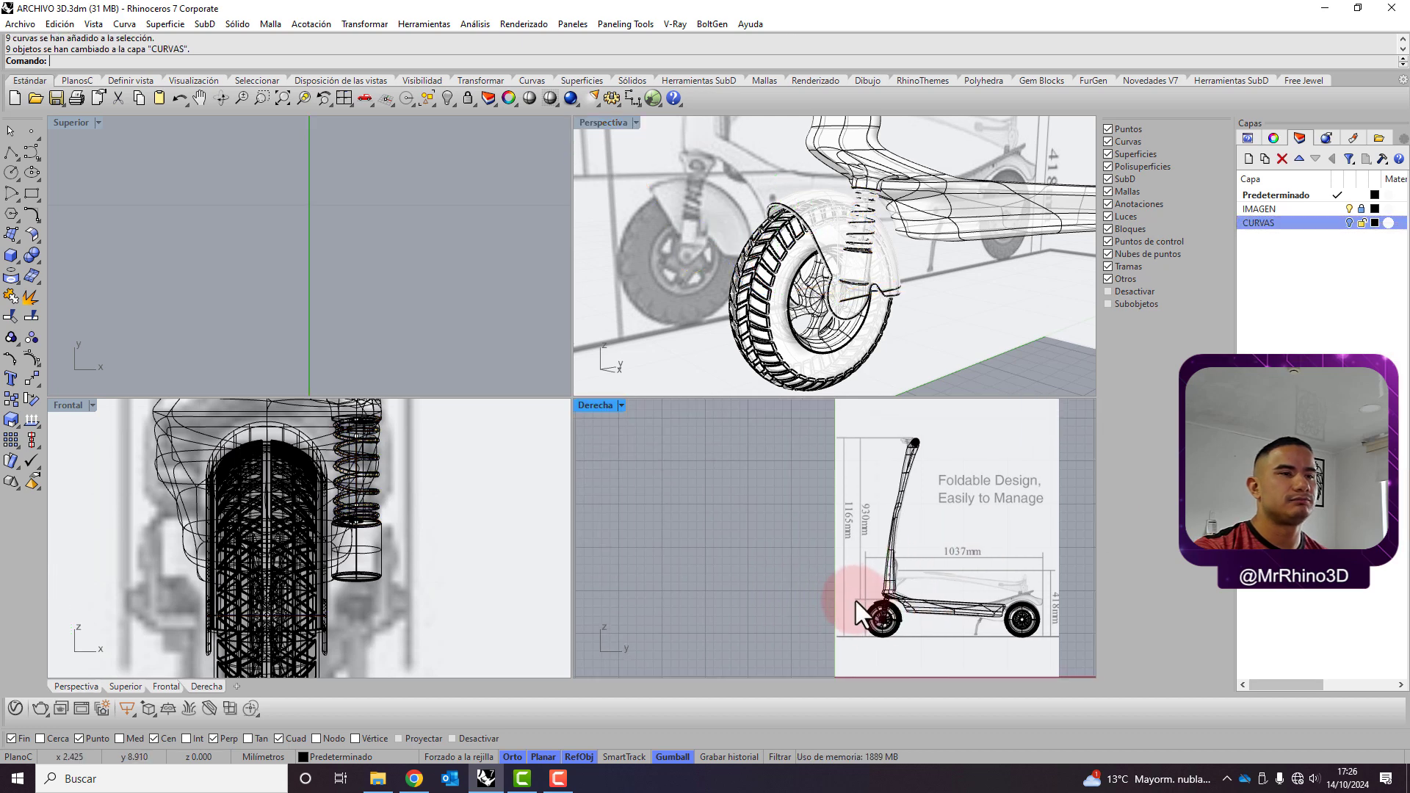
{"action": "scroll", "coordinate": [884, 638], "scroll_direction": "up", "scroll_amount": 4}
{"action": "scroll", "coordinate": [756, 544], "scroll_direction": "up", "scroll_amount": 3}
{"action": "scroll", "coordinate": [724, 567], "scroll_direction": "up", "scroll_amount": 2}
{"action": "scroll", "coordinate": [725, 567], "scroll_direction": "down", "scroll_amount": 4}
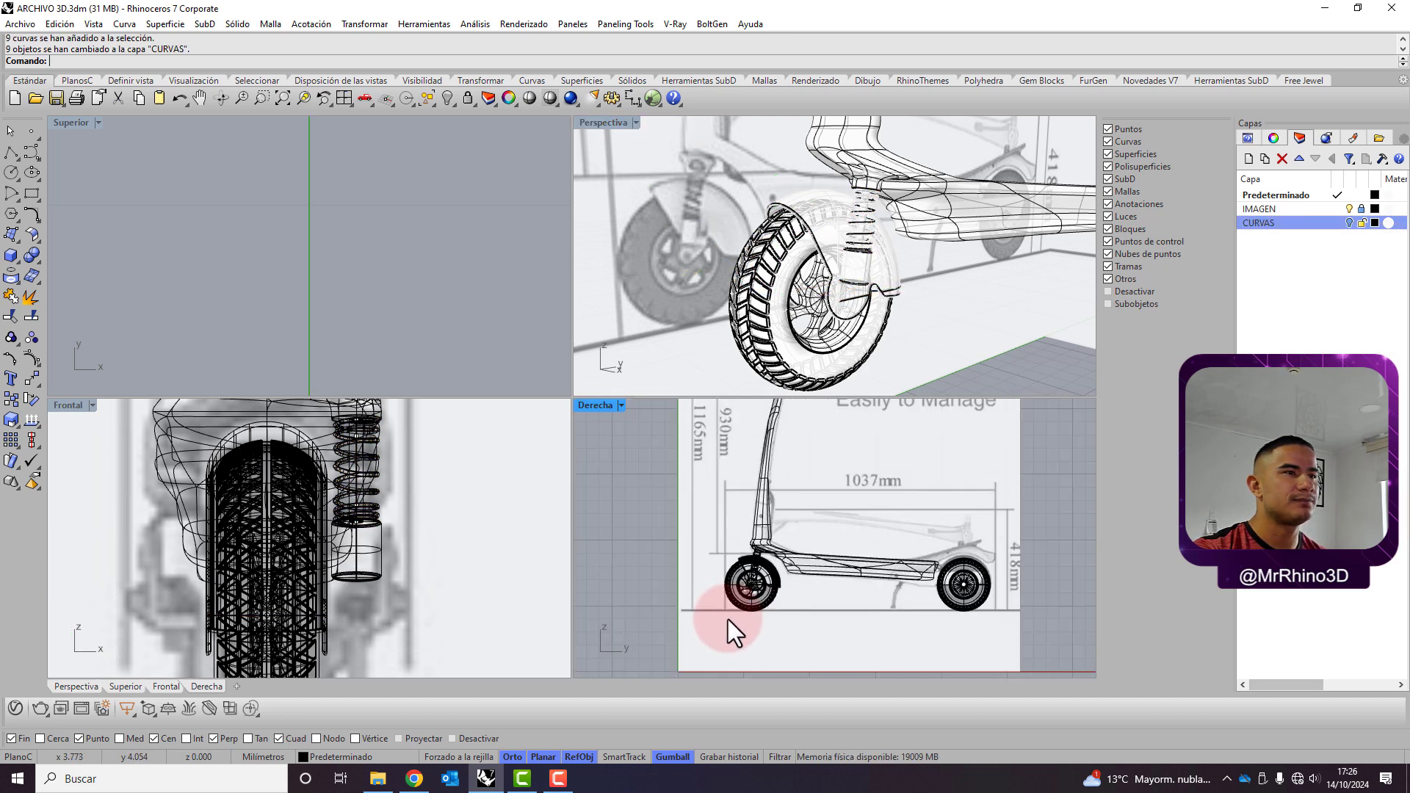
{"action": "scroll", "coordinate": [729, 619], "scroll_direction": "down", "scroll_amount": 2}
Select every object in the scene and lock it
{"action": "key", "text": "ctrl+a"}
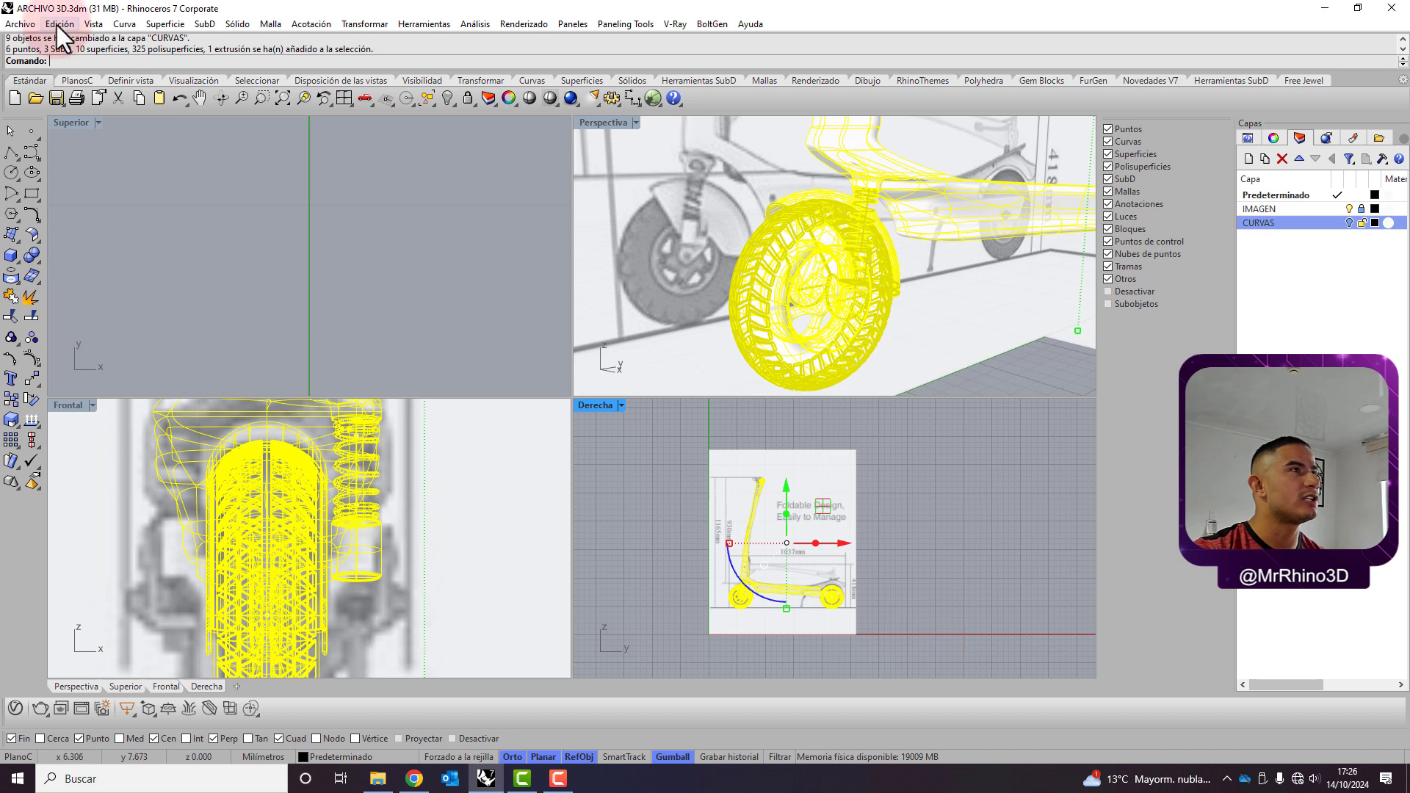
{"action": "left_click", "coordinate": [447, 97]}
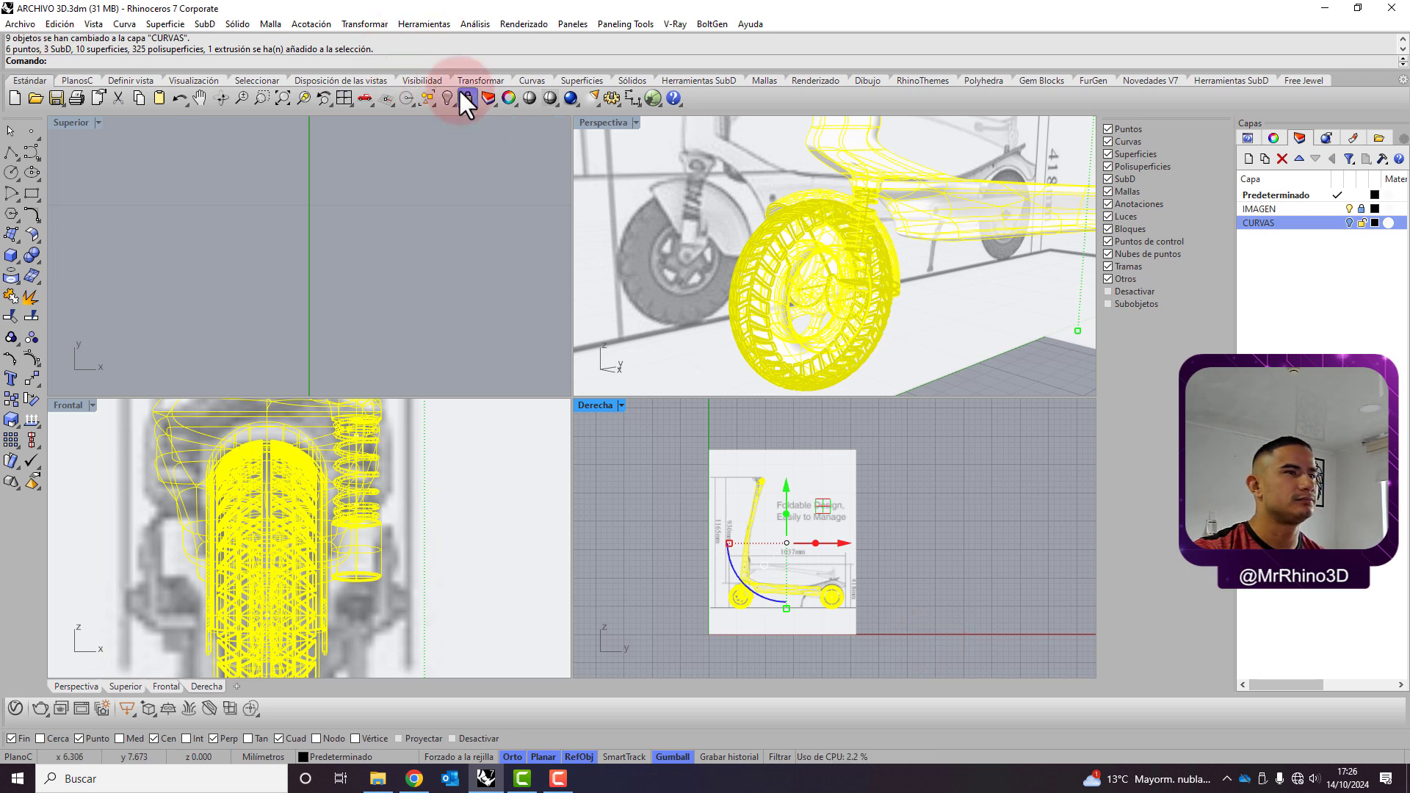
{"action": "mouse_move", "coordinate": [812, 382]}
{"action": "right_mouse_down"}
{"action": "mouse_move", "coordinate": [907, 330]}
{"action": "mouse_move", "coordinate": [971, 321]}
{"action": "mouse_move", "coordinate": [756, 315]}
{"action": "mouse_move", "coordinate": [866, 311]}
{"action": "right_mouse_up"}
{"action": "scroll", "coordinate": [866, 311], "scroll_direction": "up", "scroll_amount": 3}
Zoom and pan the side view onto the front wheel hub, then maximize the Derecha viewport
{"action": "scroll", "coordinate": [748, 374], "scroll_direction": "up", "scroll_amount": 3}
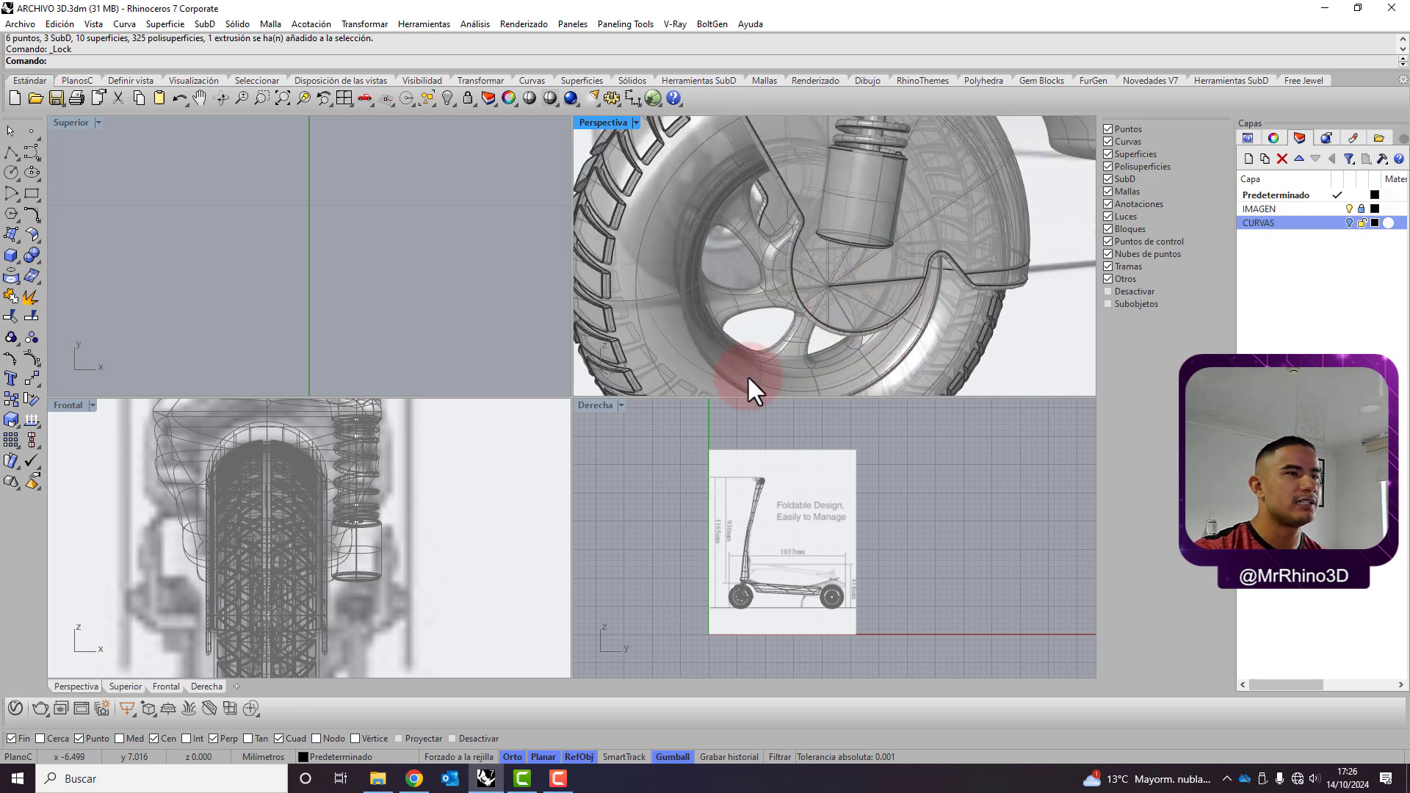
{"action": "scroll", "coordinate": [743, 611], "scroll_direction": "up", "scroll_amount": 3}
{"action": "scroll", "coordinate": [666, 589], "scroll_direction": "up", "scroll_amount": 3}
{"action": "scroll", "coordinate": [666, 589], "scroll_direction": "up", "scroll_amount": 2}
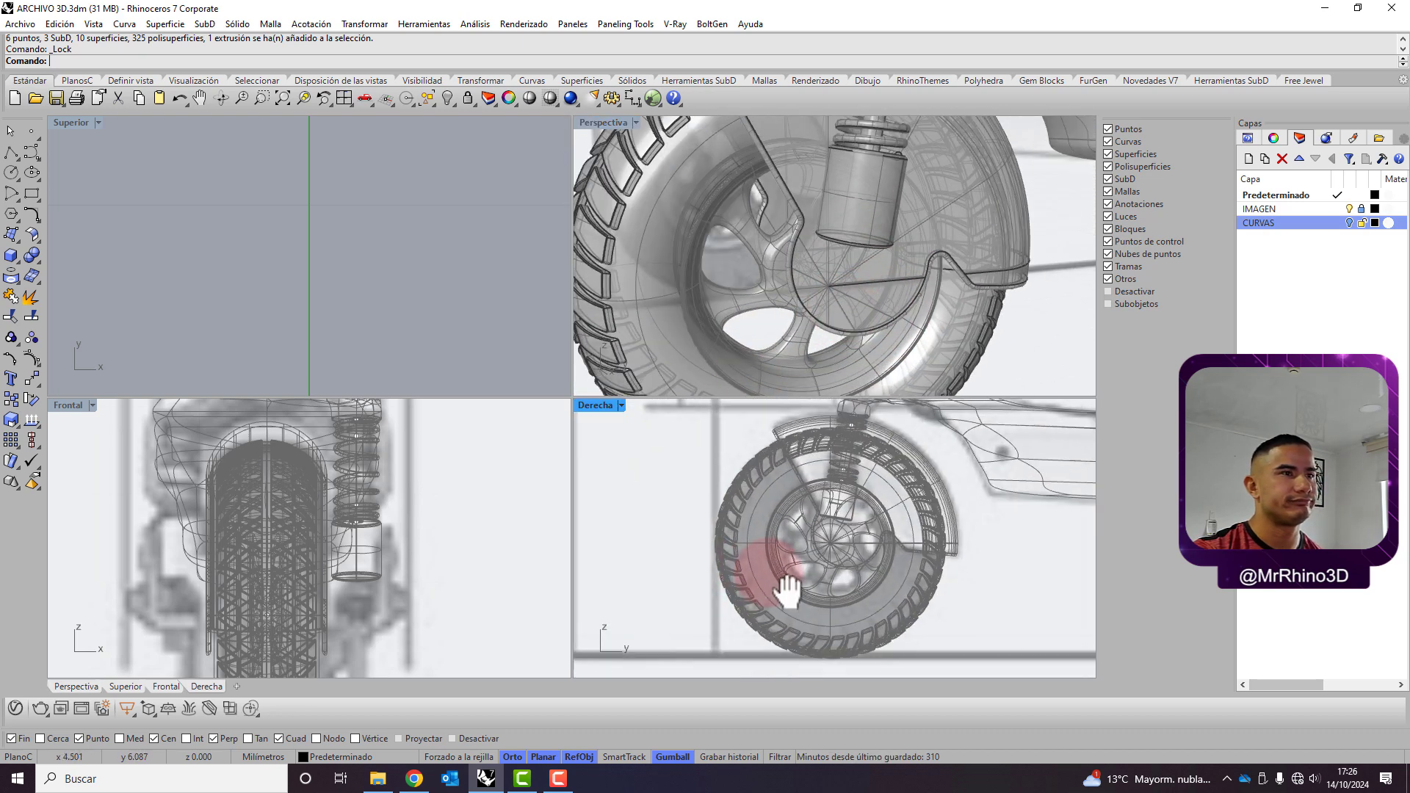
{"action": "right_click_drag", "start_coordinate": [762, 583], "coordinate": [783, 585]}
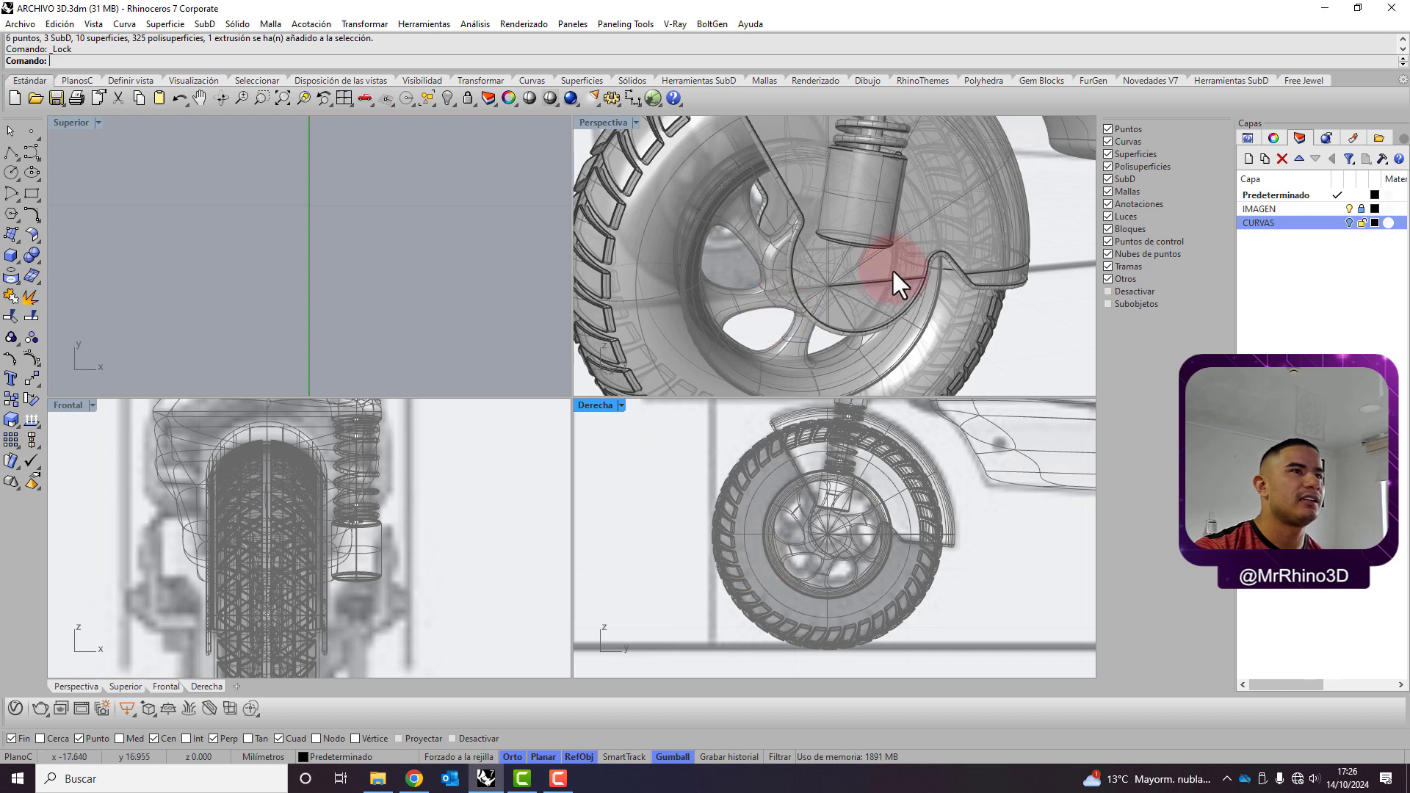
{"action": "mouse_move", "coordinate": [892, 268]}
{"action": "right_mouse_down"}
{"action": "mouse_move", "coordinate": [1015, 258]}
{"action": "mouse_move", "coordinate": [990, 244]}
{"action": "mouse_move", "coordinate": [831, 275]}
{"action": "mouse_move", "coordinate": [816, 323]}
{"action": "mouse_move", "coordinate": [742, 332]}
{"action": "mouse_move", "coordinate": [764, 341]}
{"action": "right_mouse_up"}
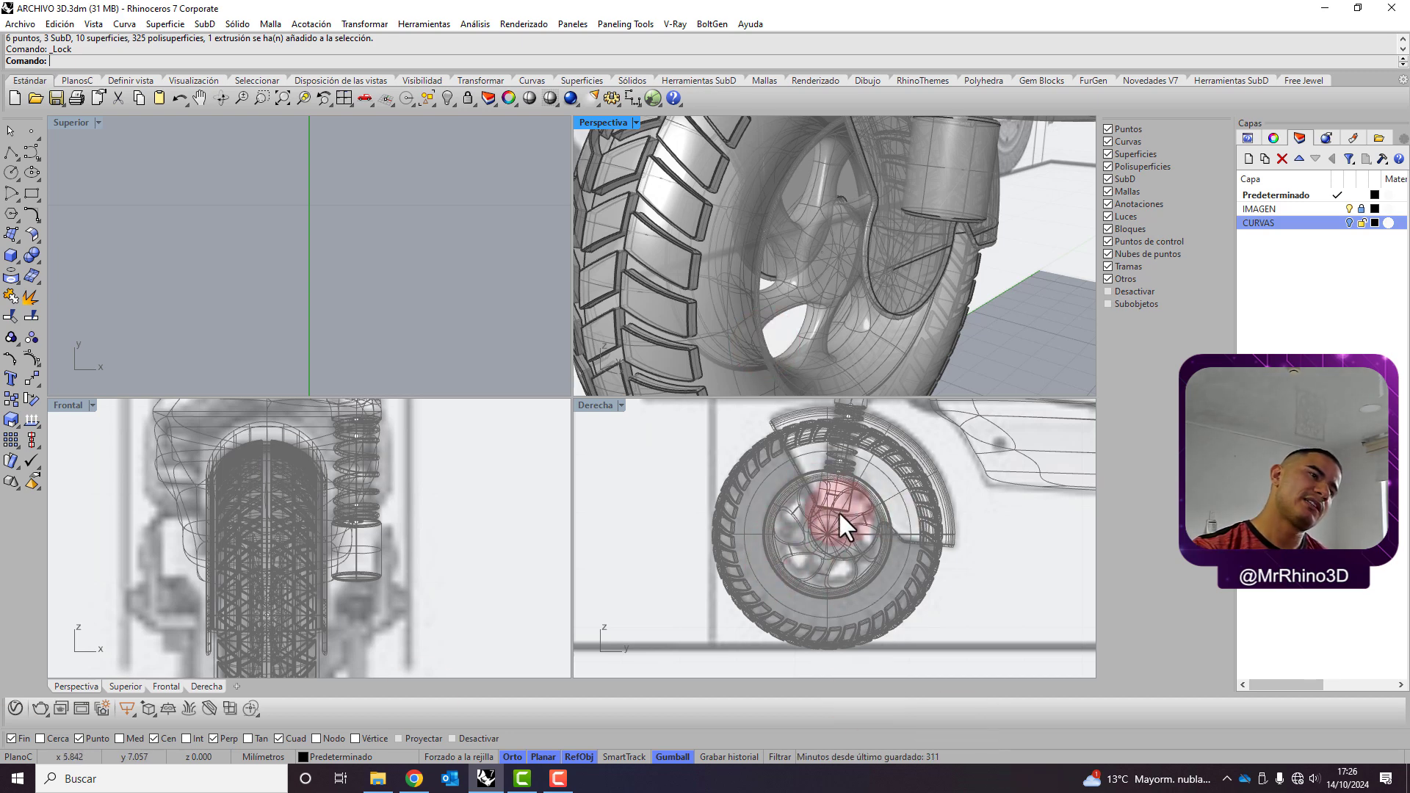
{"action": "right_click_drag", "start_coordinate": [812, 527], "coordinate": [744, 514]}
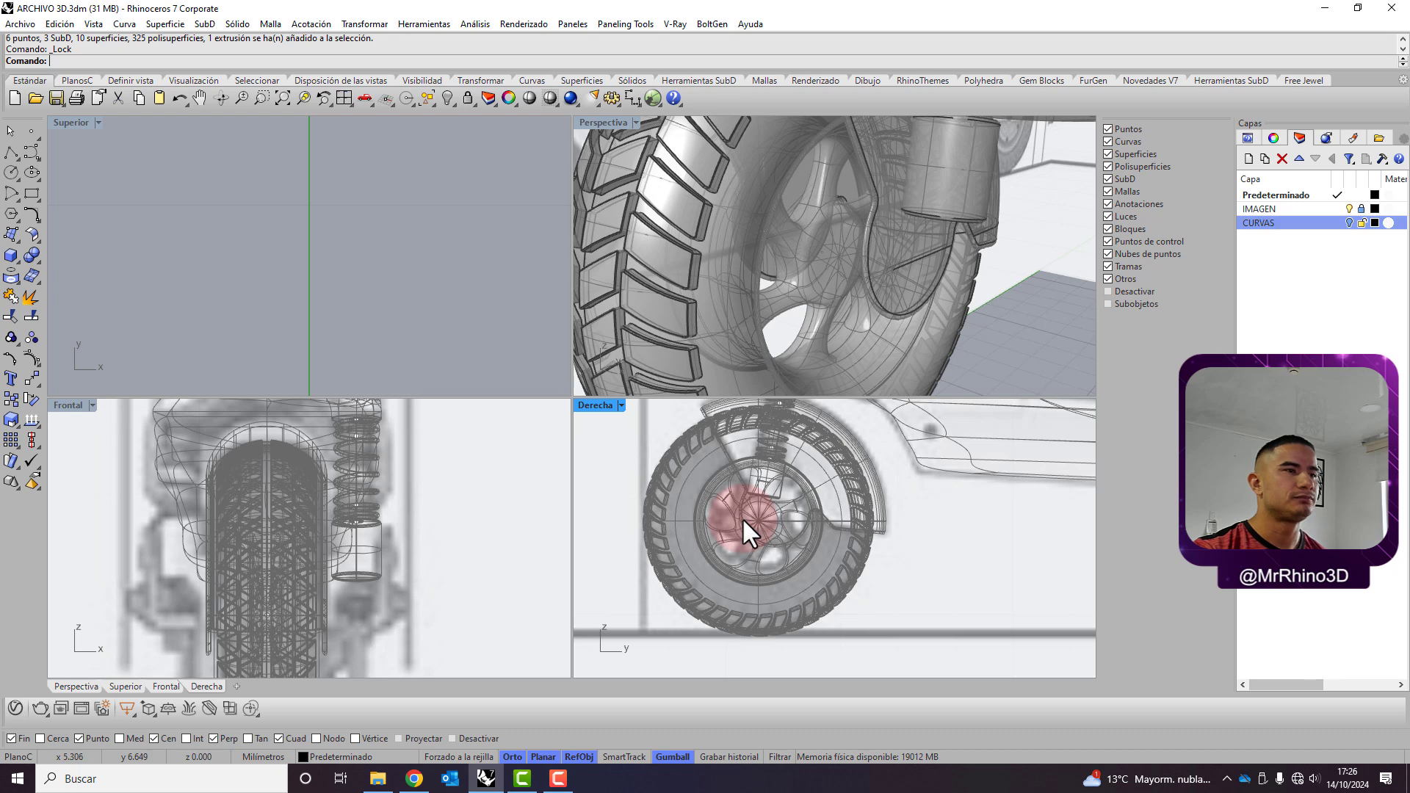
{"action": "scroll", "coordinate": [742, 518], "scroll_direction": "up", "scroll_amount": 3}
{"action": "scroll", "coordinate": [741, 519], "scroll_direction": "up", "scroll_amount": 3}
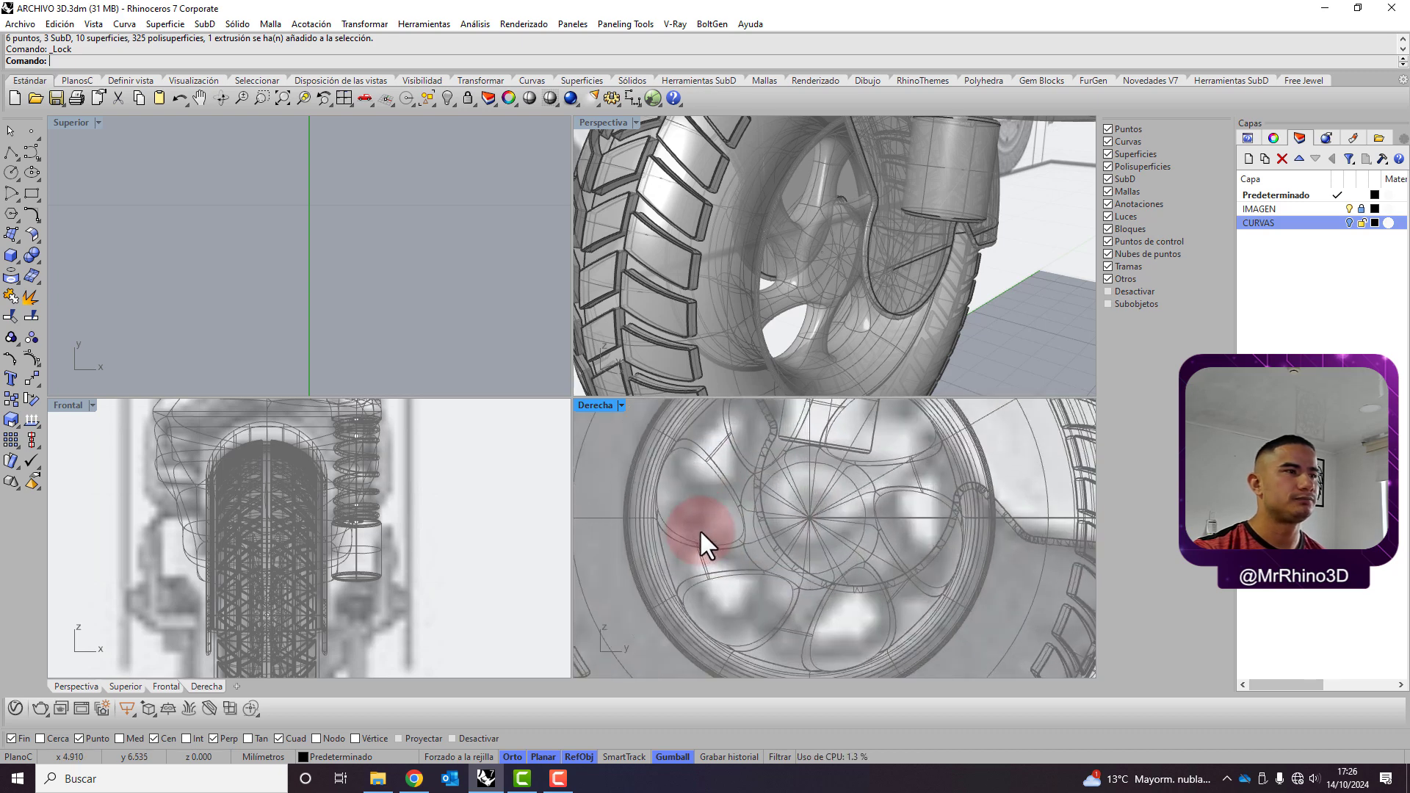
{"action": "double_click", "coordinate": [601, 399]}
{"action": "scroll", "coordinate": [497, 513], "scroll_direction": "down", "scroll_amount": 2}
{"action": "scroll", "coordinate": [489, 489], "scroll_direction": "down", "scroll_amount": 2}
Draw a circle snapped to the wheel hub's centre, with osnaps disabled for the radius
{"action": "scroll", "coordinate": [382, 393], "scroll_direction": "down", "scroll_amount": 2}
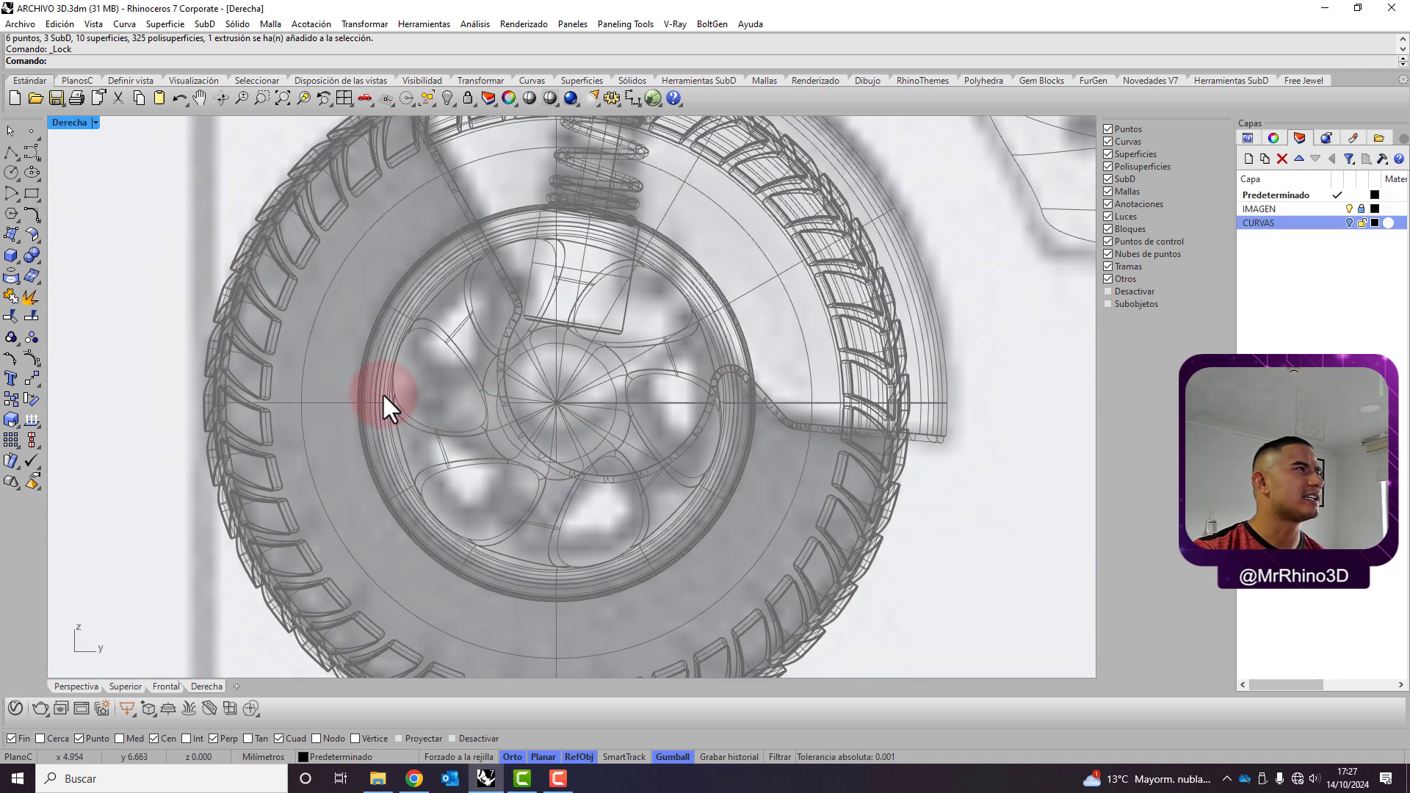
{"action": "left_click", "coordinate": [12, 172]}
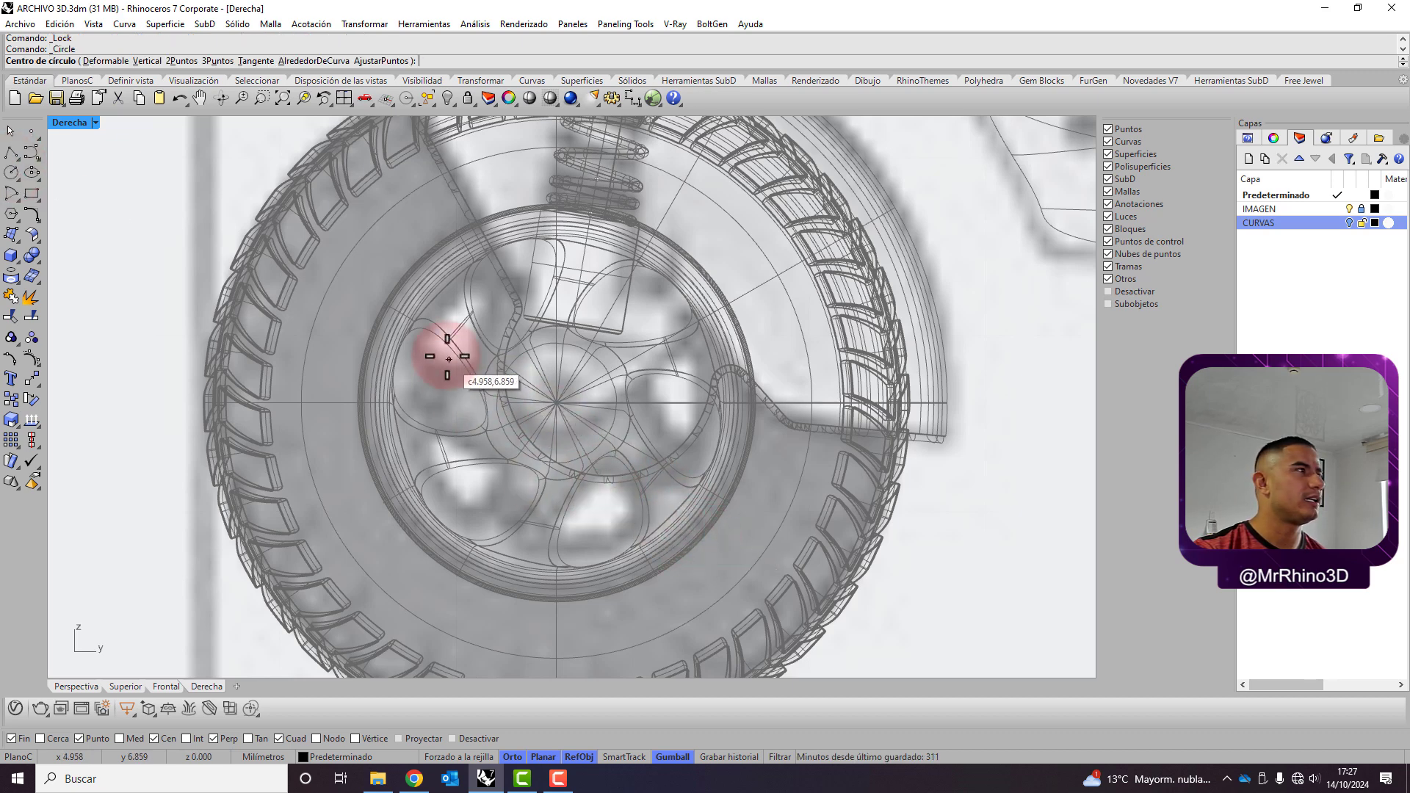
{"action": "left_click", "coordinate": [774, 594]}
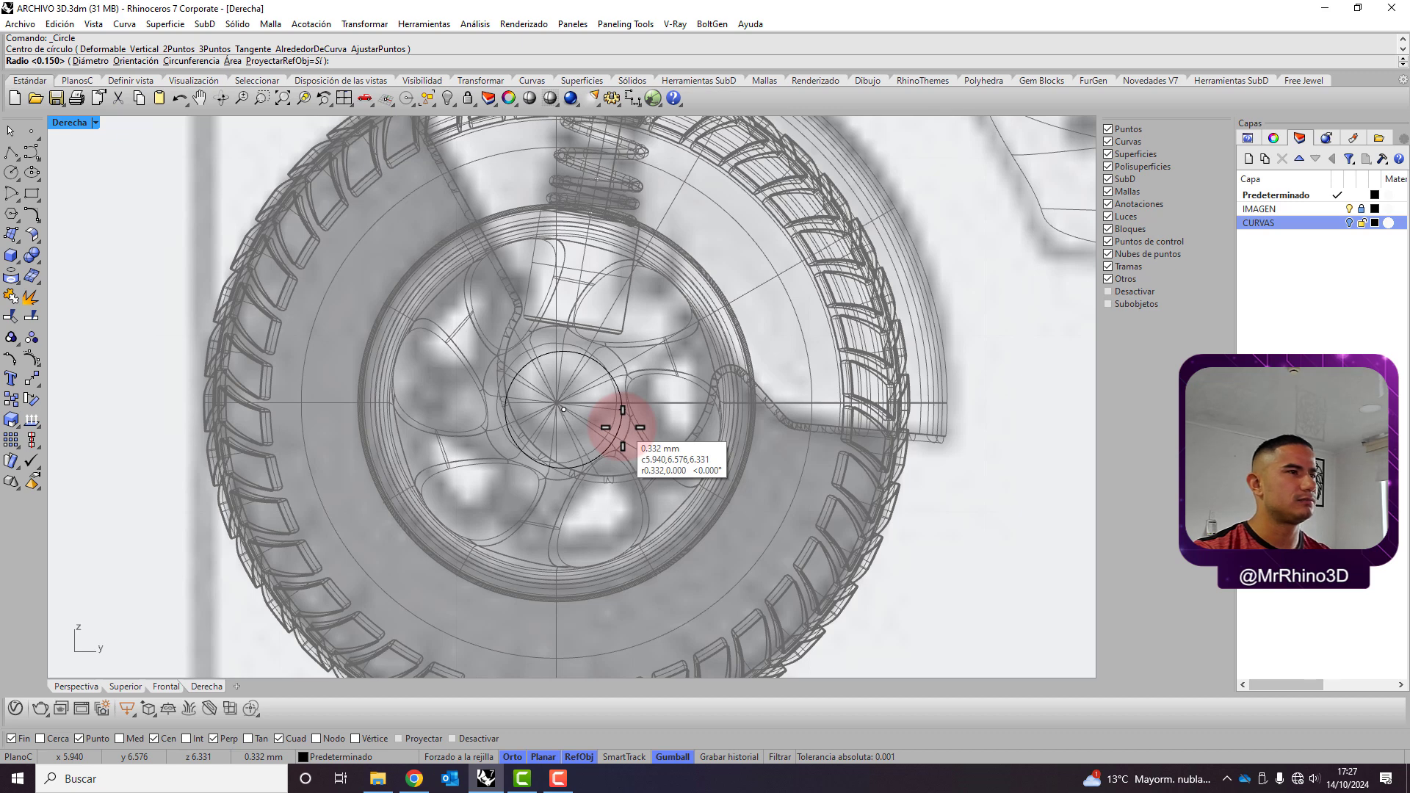
{"action": "key", "text": "Escape"}
{"action": "key", "text": "Return"}
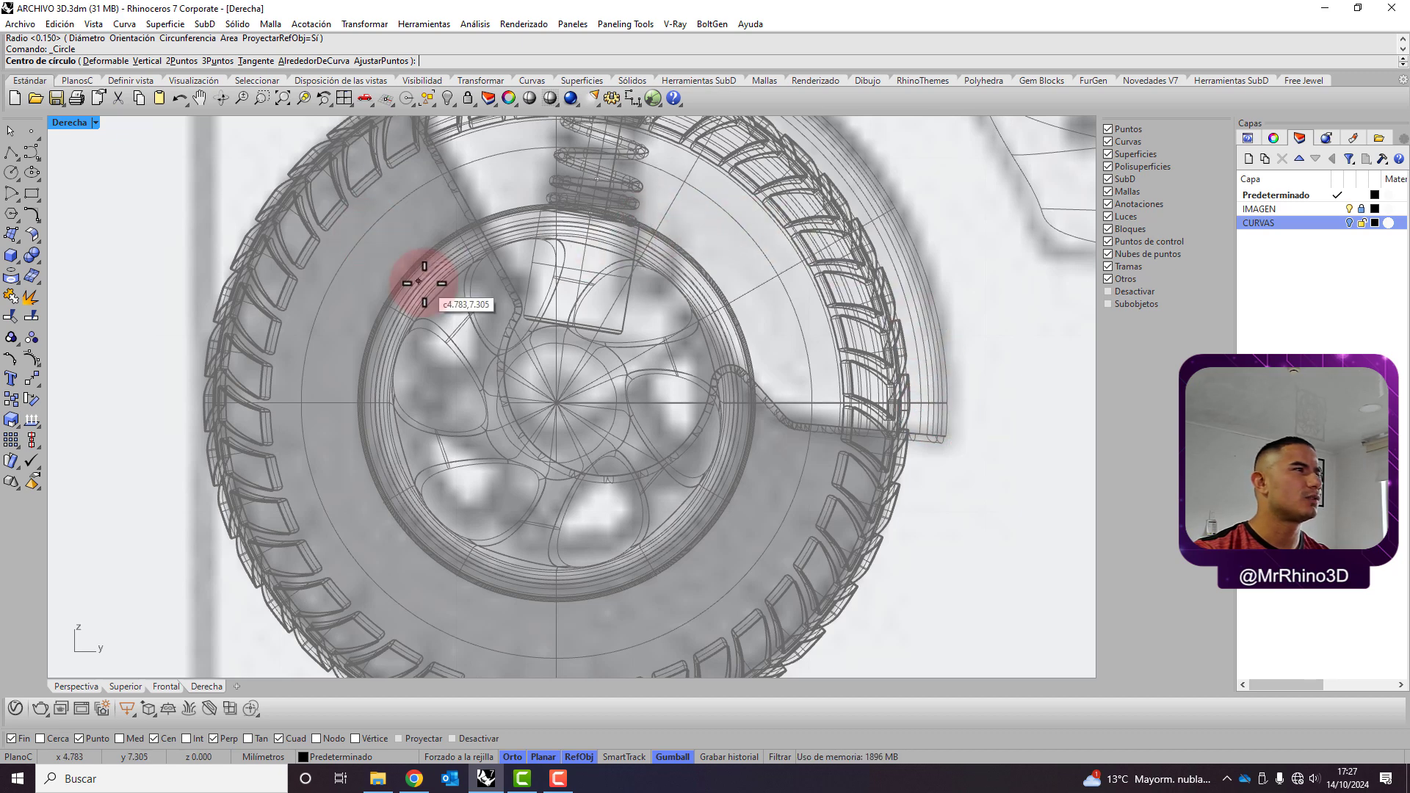
{"action": "left_click", "coordinate": [316, 255]}
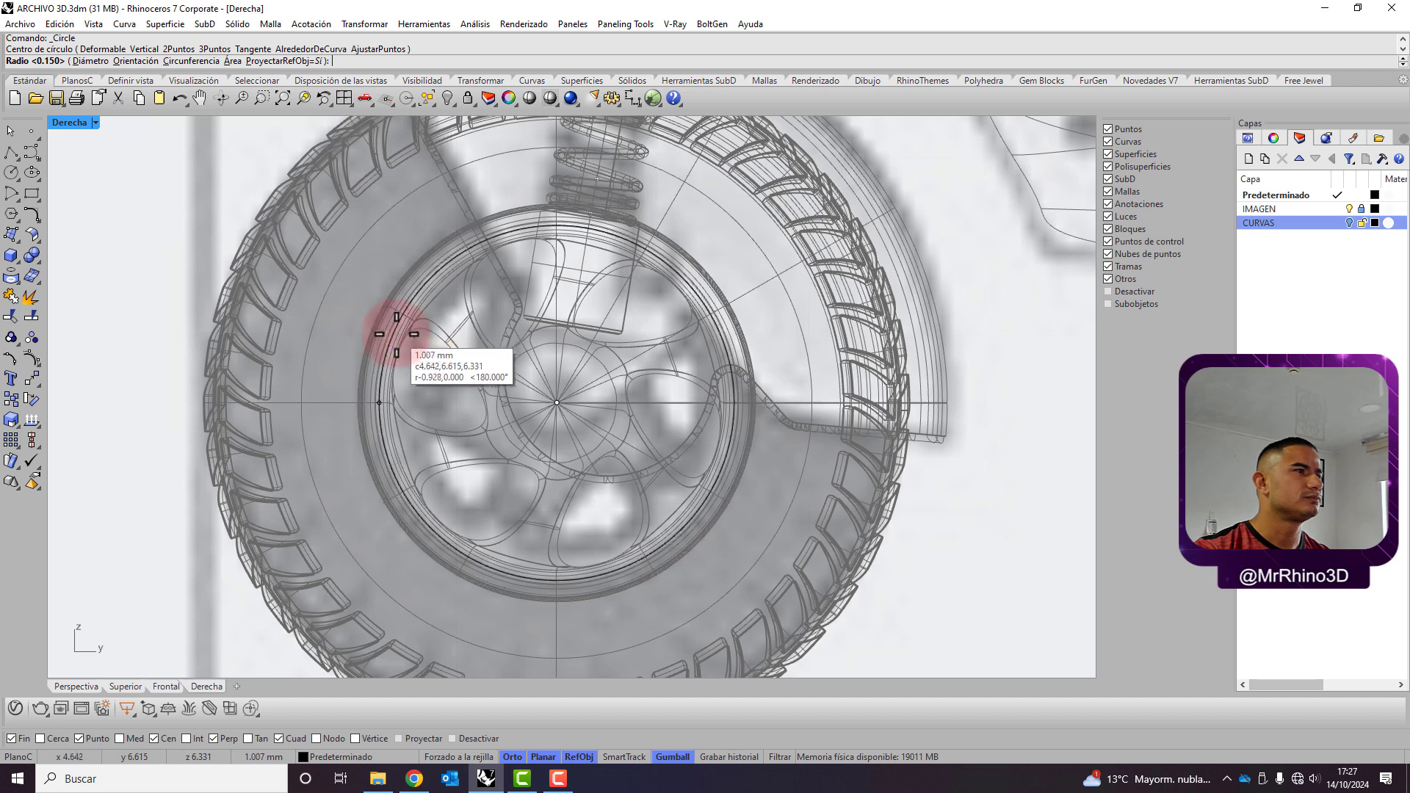
{"action": "left_click", "coordinate": [483, 737]}
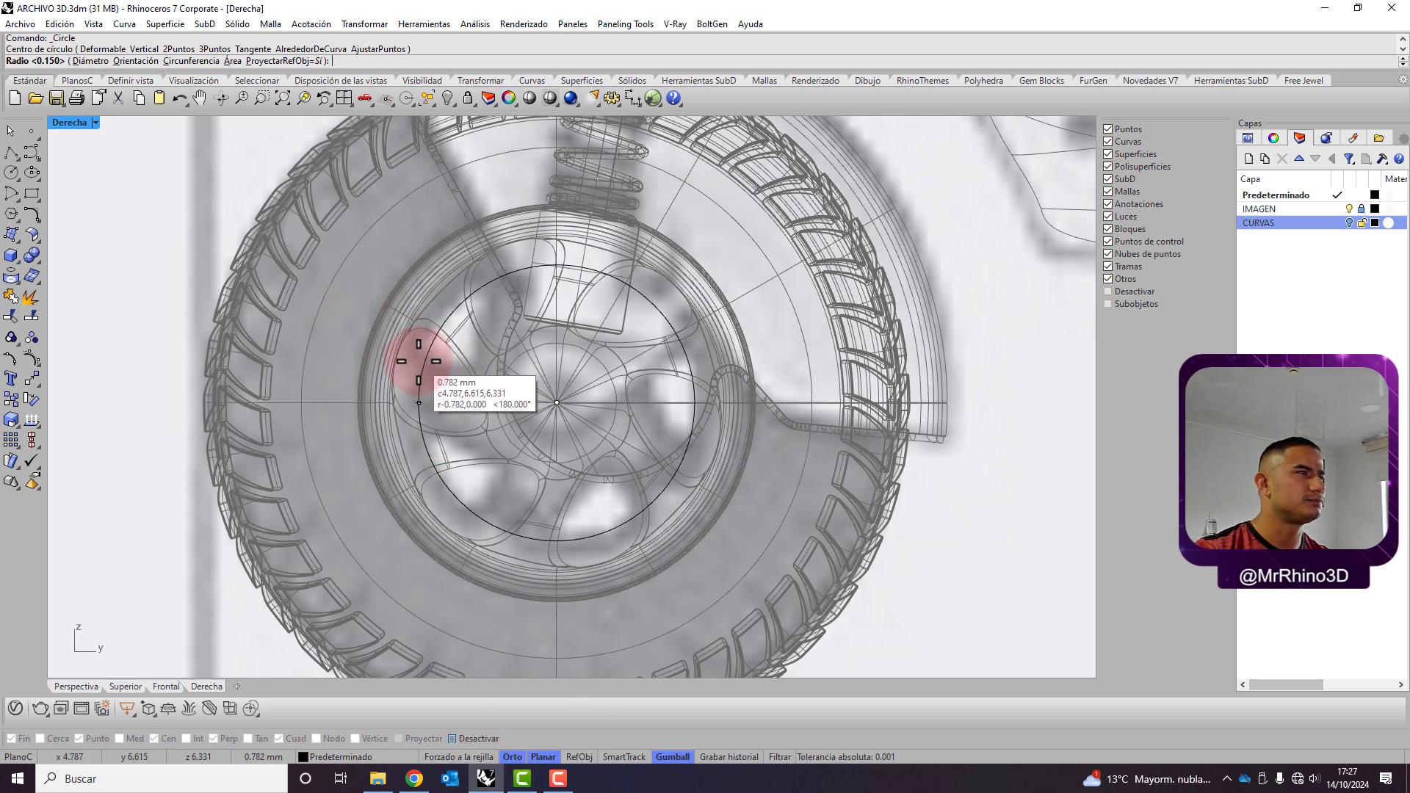
{"action": "left_click", "coordinate": [403, 344]}
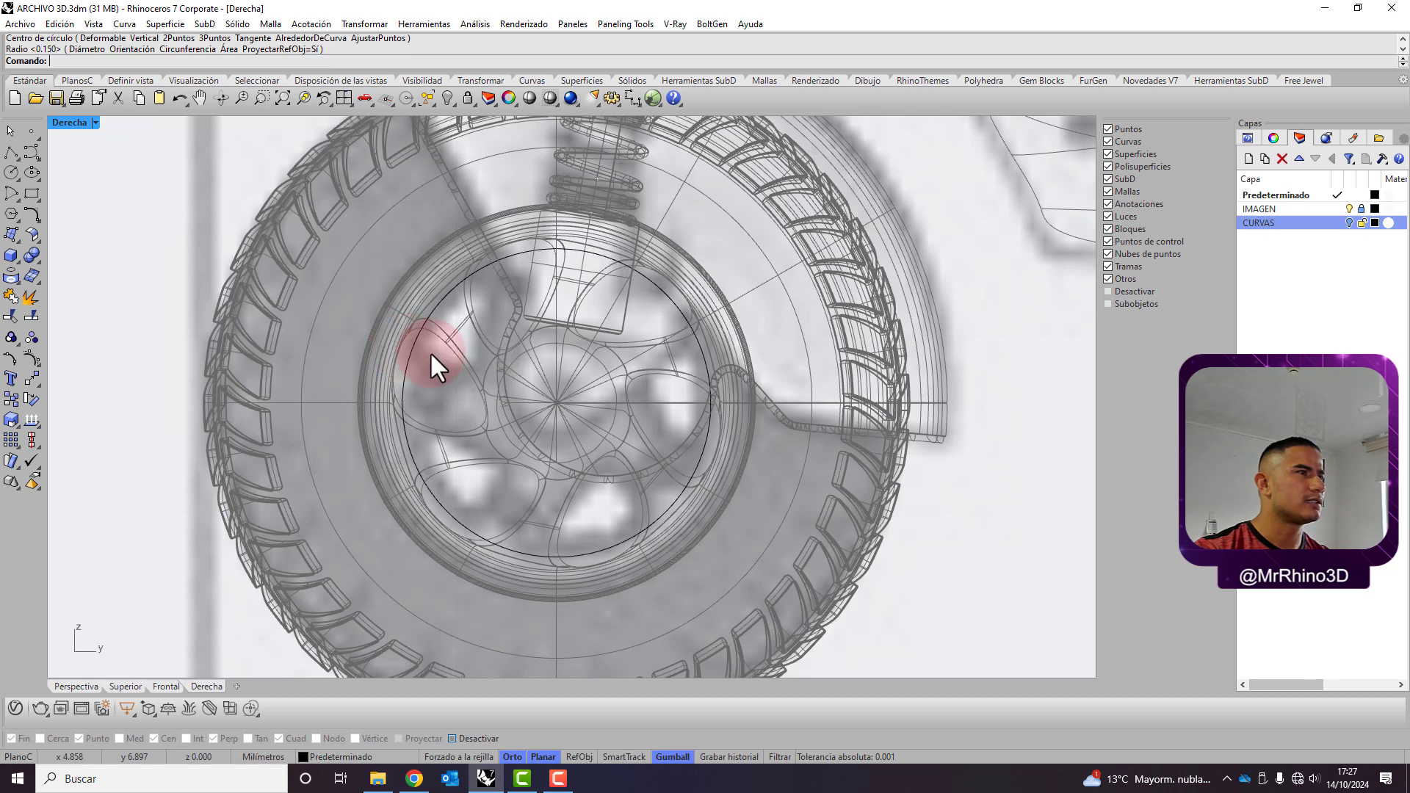
{"action": "left_click", "coordinate": [413, 342]}
Restore four viewports and drag the circle sideways and left, clear of the wheel
{"action": "double_click", "coordinate": [57, 123]}
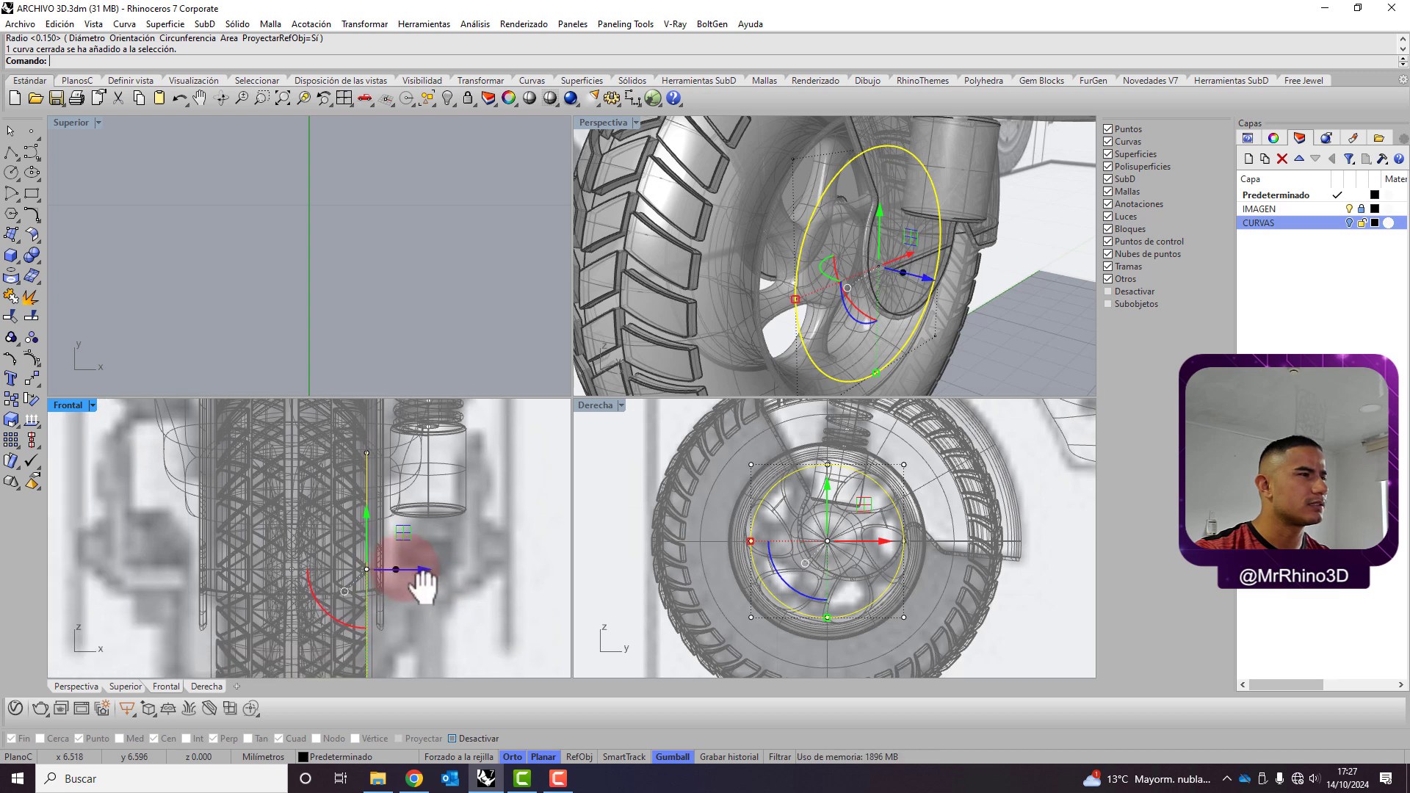
{"action": "right_click_drag", "start_coordinate": [365, 642], "coordinate": [373, 592]}
{"action": "scroll", "coordinate": [365, 579], "scroll_direction": "down", "scroll_amount": 3}
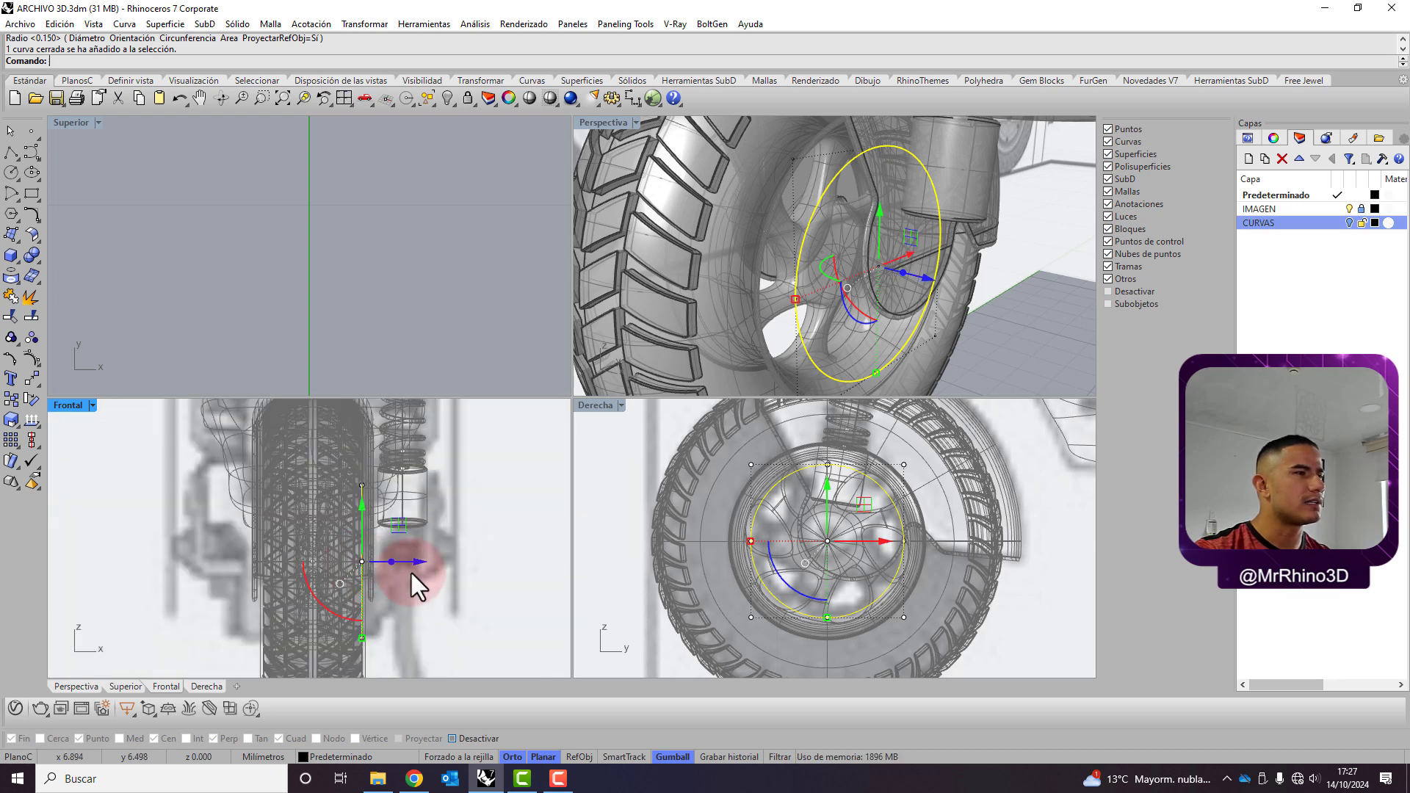
{"action": "left_click_drag", "start_coordinate": [420, 564], "coordinate": [507, 563]}
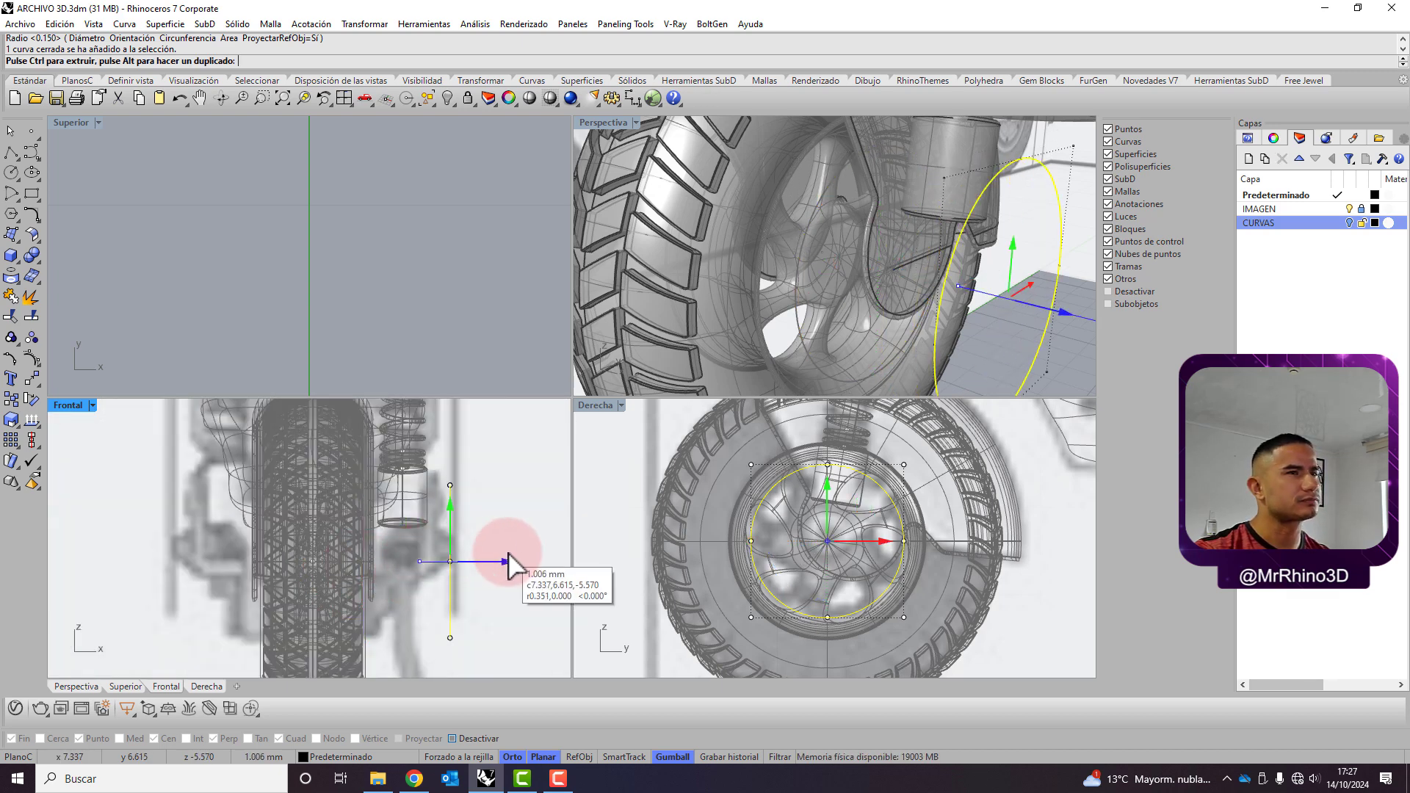
{"action": "right_click_drag", "start_coordinate": [837, 268], "coordinate": [779, 286]}
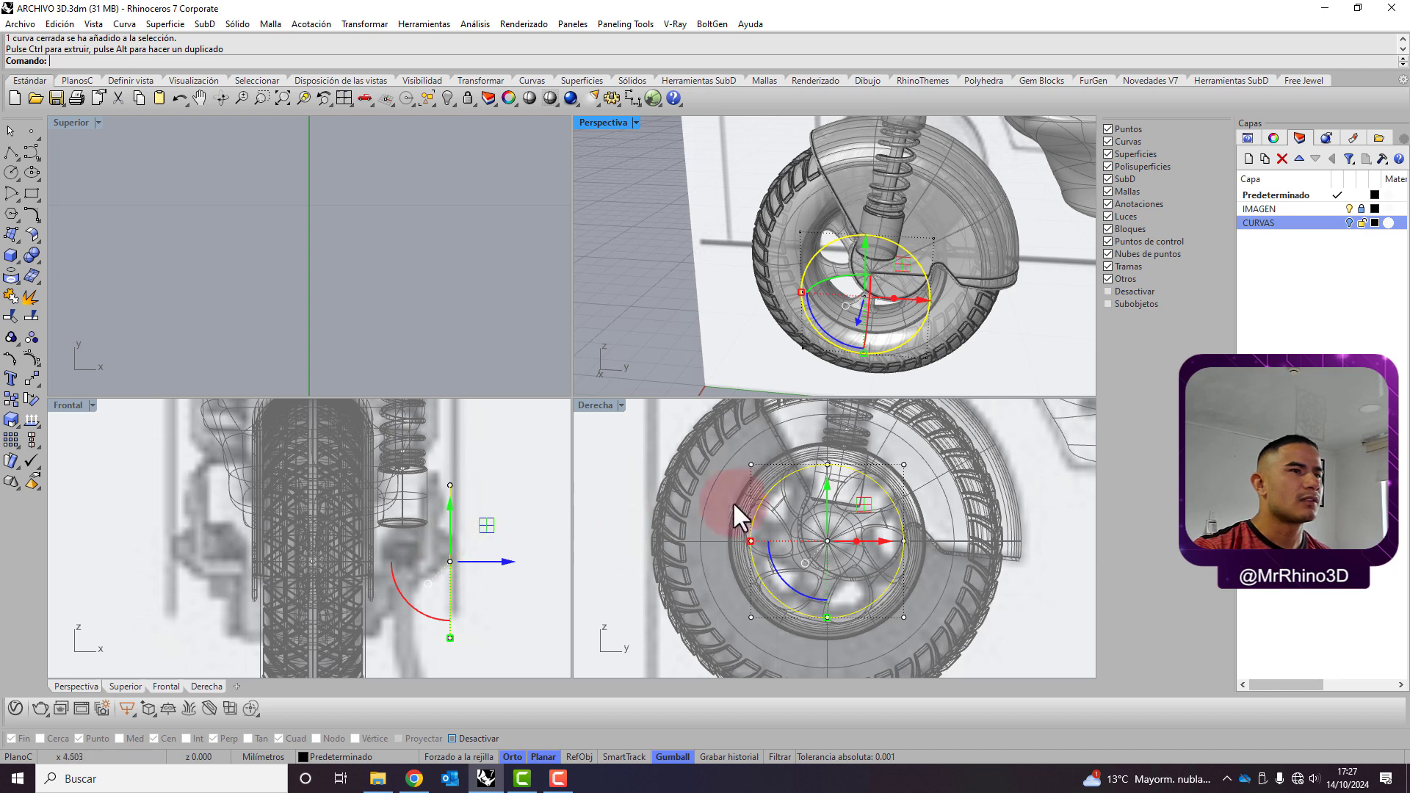
{"action": "scroll", "coordinate": [817, 523], "scroll_direction": "down", "scroll_amount": 3}
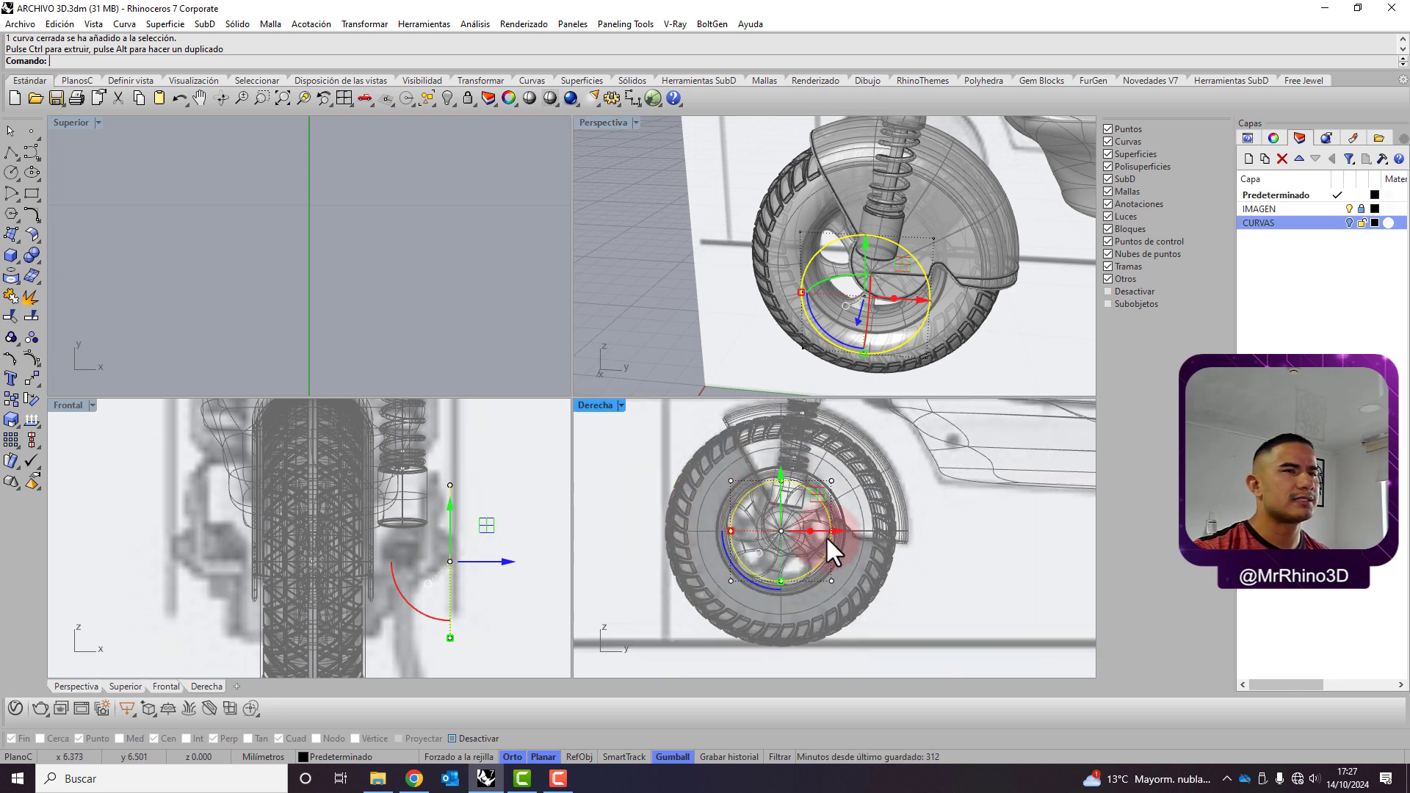
{"action": "left_click_drag", "start_coordinate": [837, 531], "coordinate": [656, 561]}
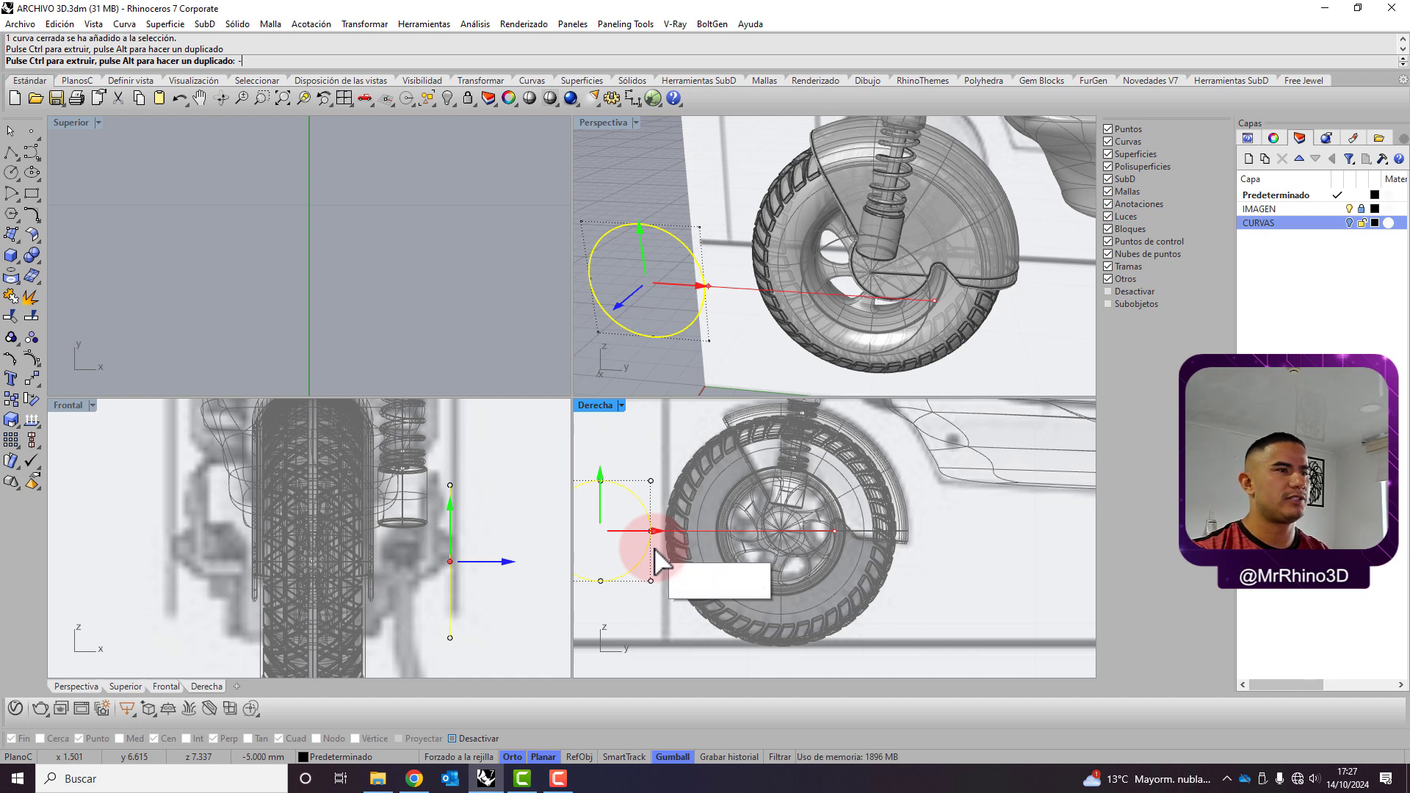
{"action": "left_click_drag", "start_coordinate": [655, 548], "coordinate": [655, 548]}
Deselect the circle and pan the side view to centre on it
{"action": "scroll", "coordinate": [655, 548], "scroll_direction": "down", "scroll_amount": 3}
{"action": "right_click_drag", "start_coordinate": [724, 514], "coordinate": [901, 469]}
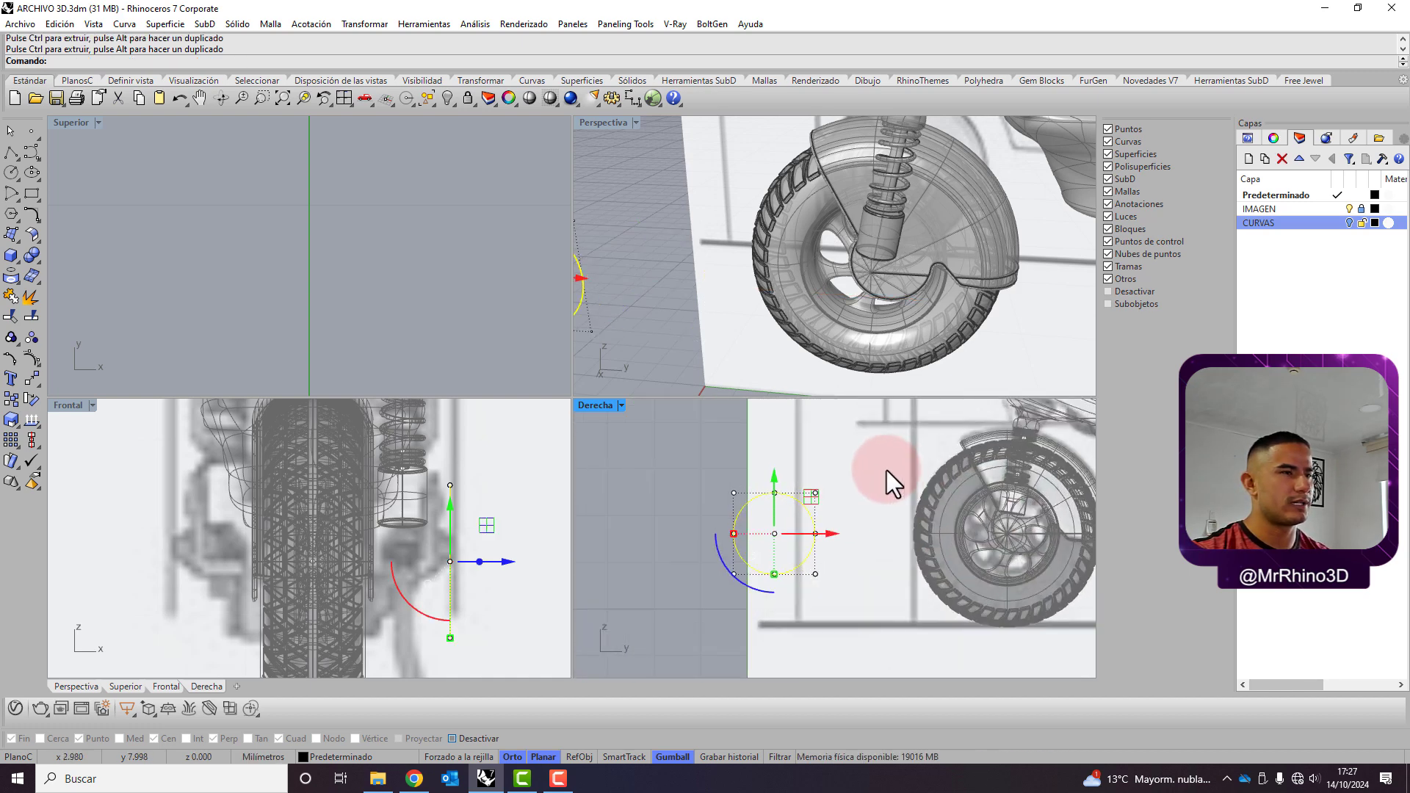
{"action": "left_click", "coordinate": [888, 470]}
{"action": "scroll", "coordinate": [813, 484], "scroll_direction": "up", "scroll_amount": 3}
{"action": "mouse_move", "coordinate": [714, 510]}
{"action": "right_mouse_down"}
{"action": "mouse_move", "coordinate": [771, 566]}
{"action": "mouse_move", "coordinate": [717, 557]}
{"action": "right_mouse_up"}
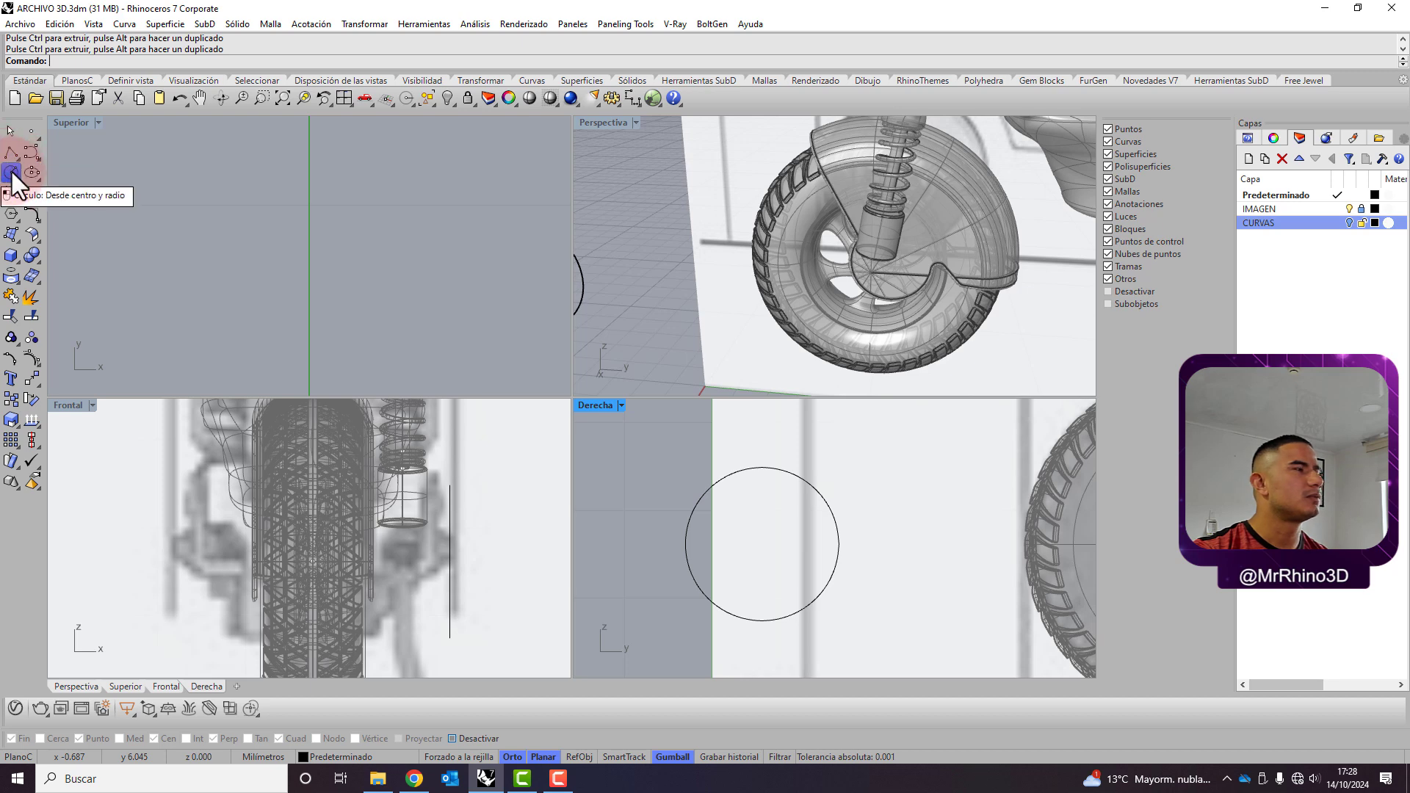
Offset the moved hub circle inward by 0.5
{"action": "left_click", "coordinate": [685, 515]}
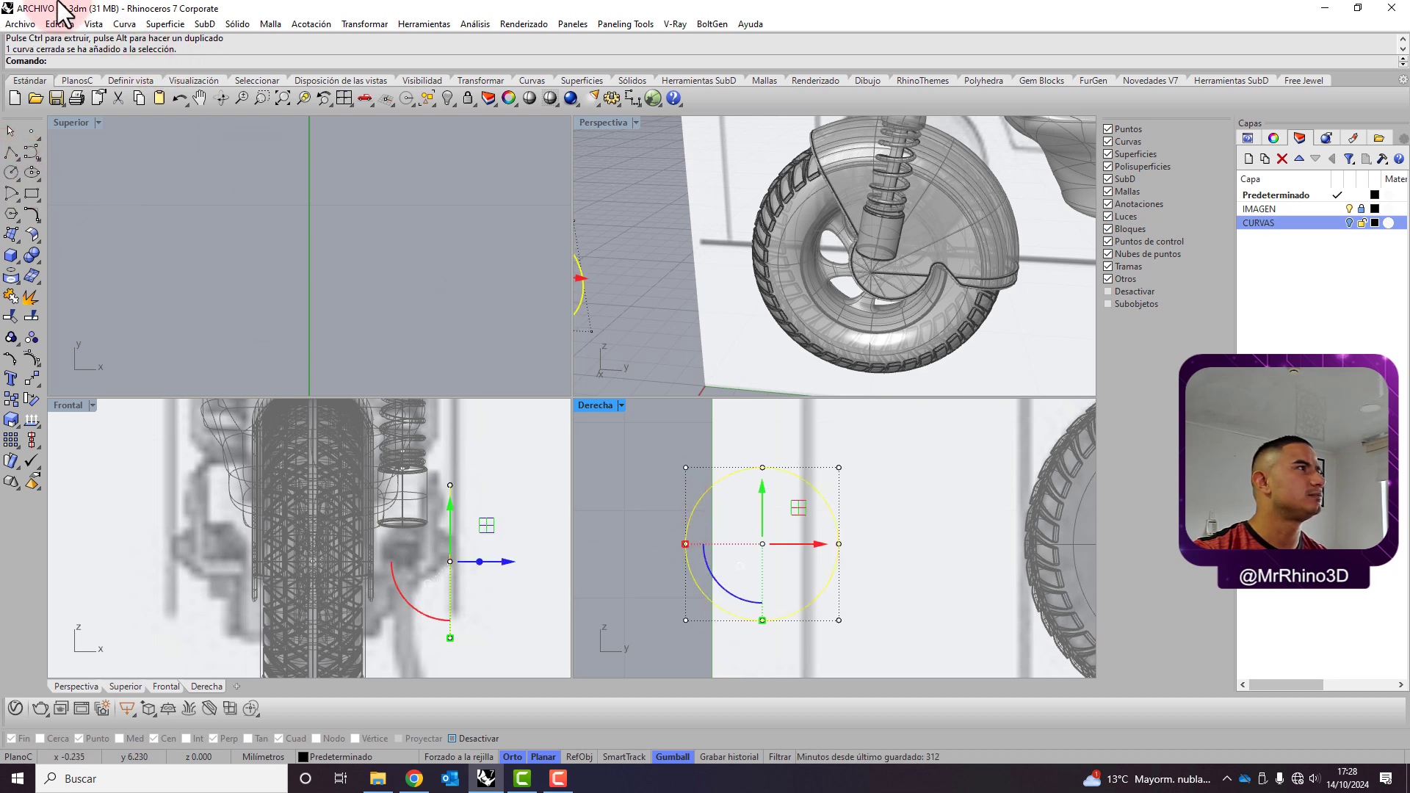
{"action": "left_click", "coordinate": [124, 24]}
{"action": "mouse_move", "coordinate": [151, 401]}
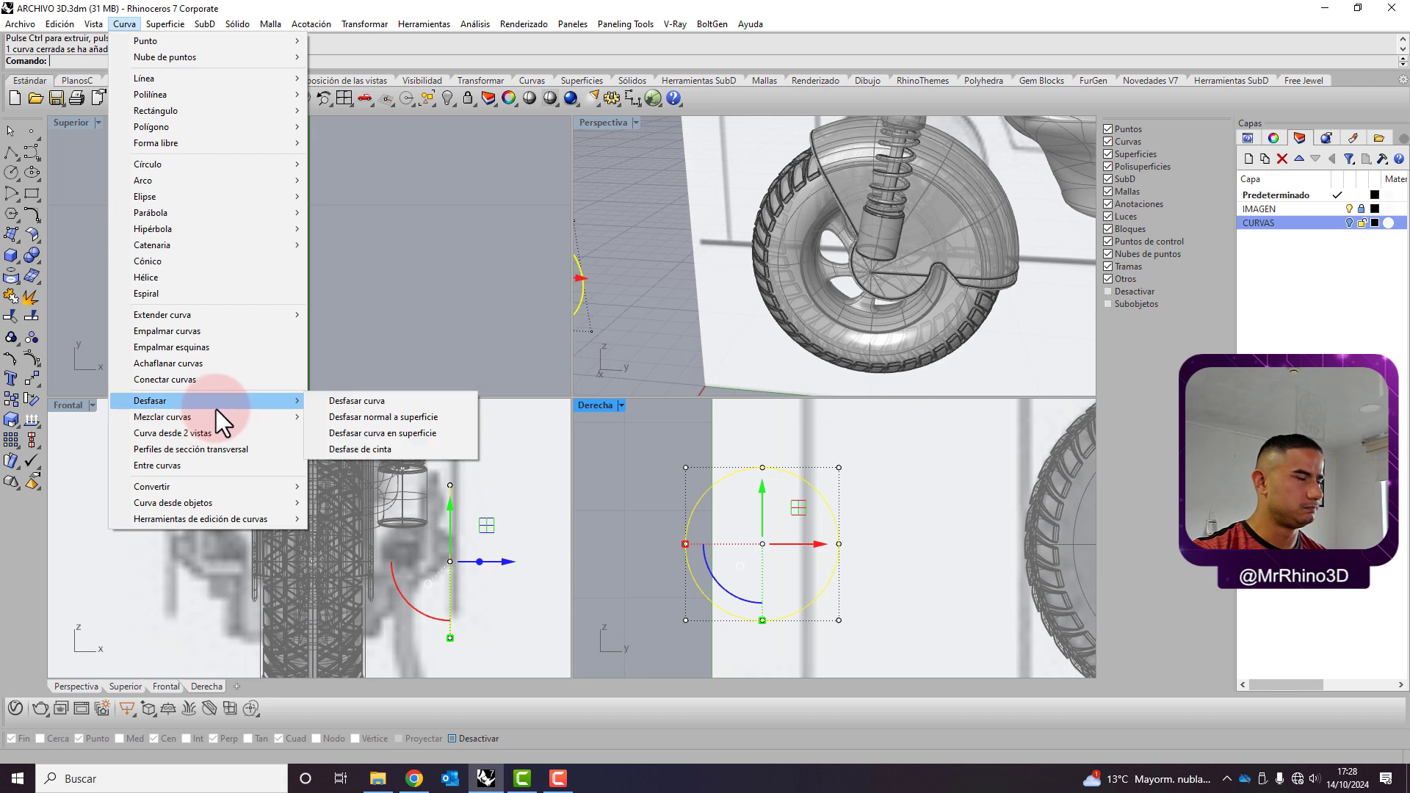
{"action": "left_click", "coordinate": [334, 401]}
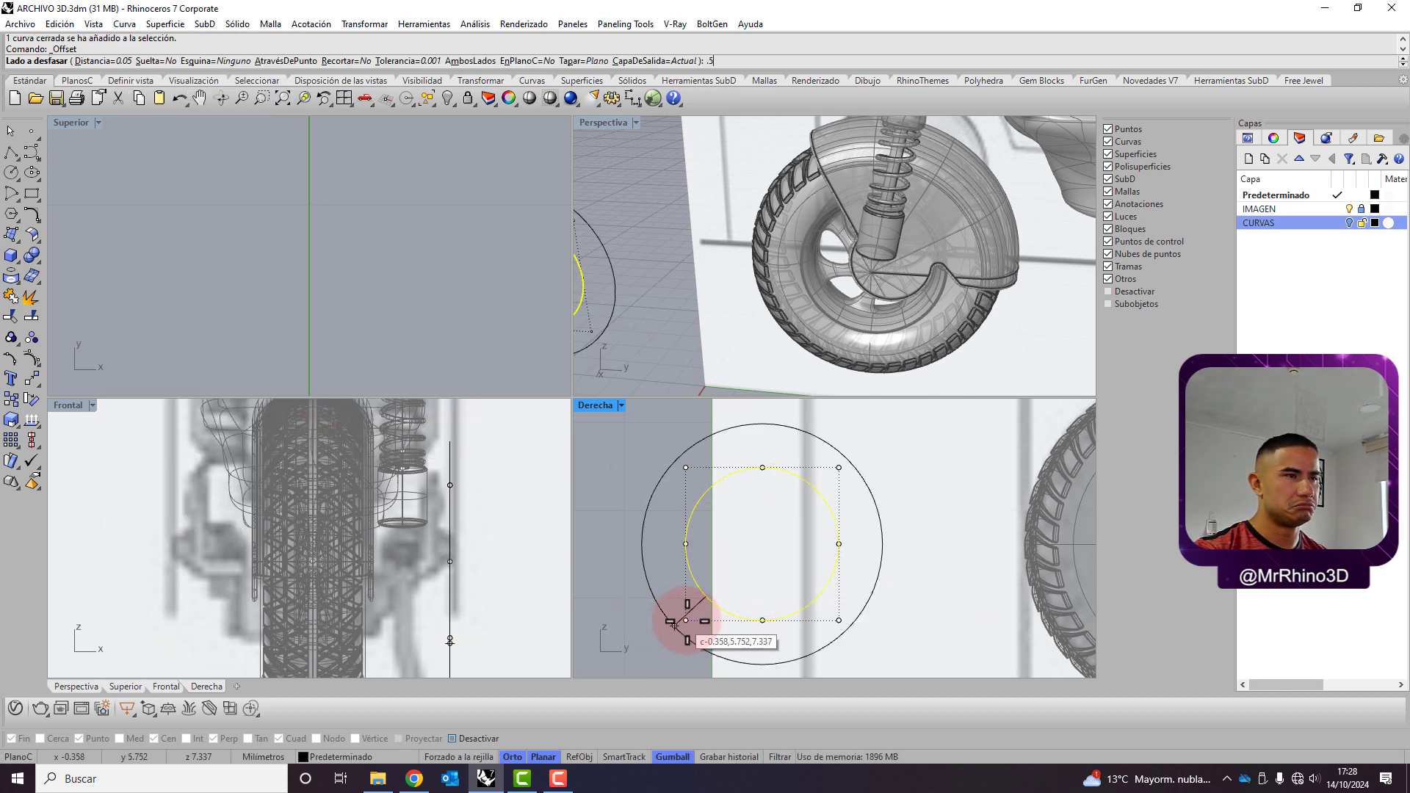
{"action": "type", "text": ".5"}
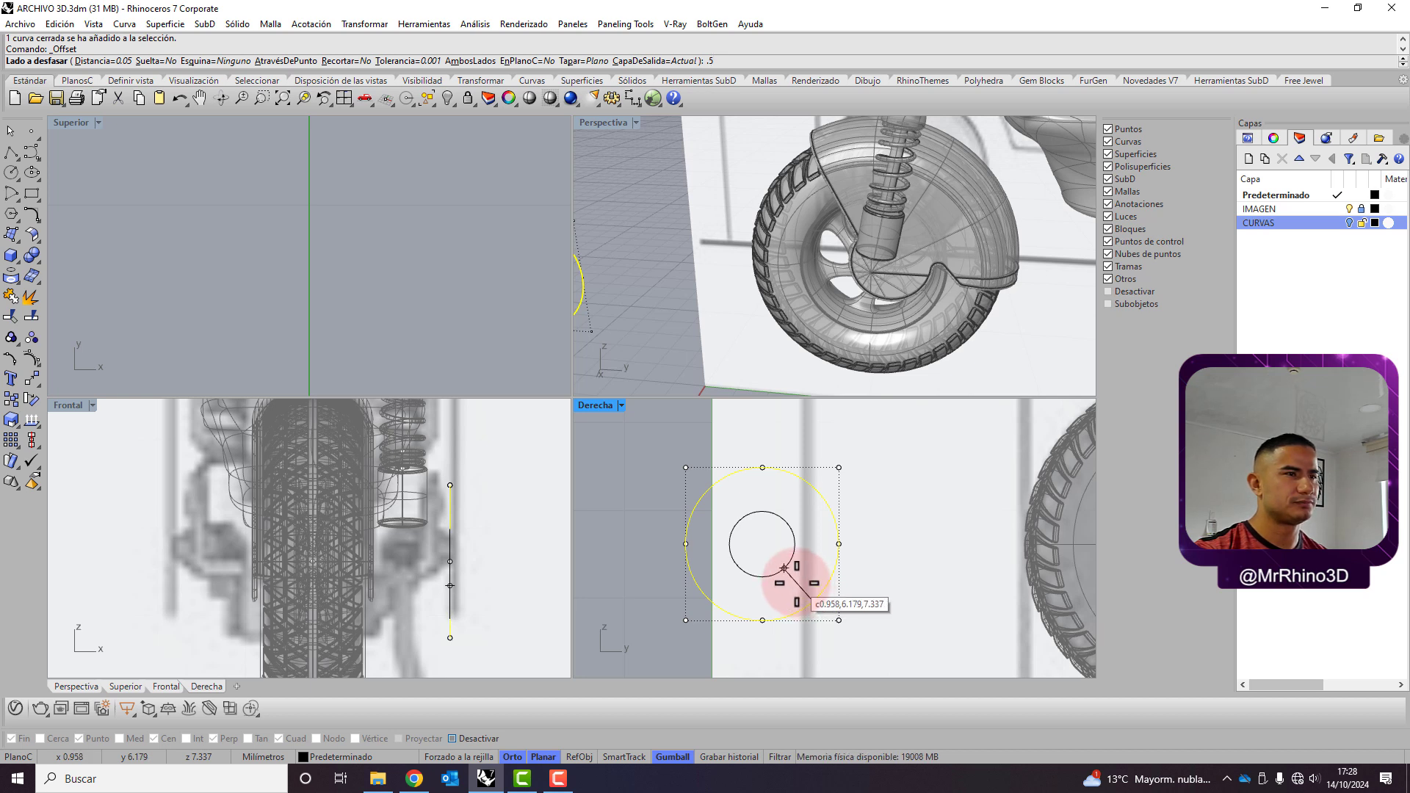
{"action": "key", "text": "Return"}
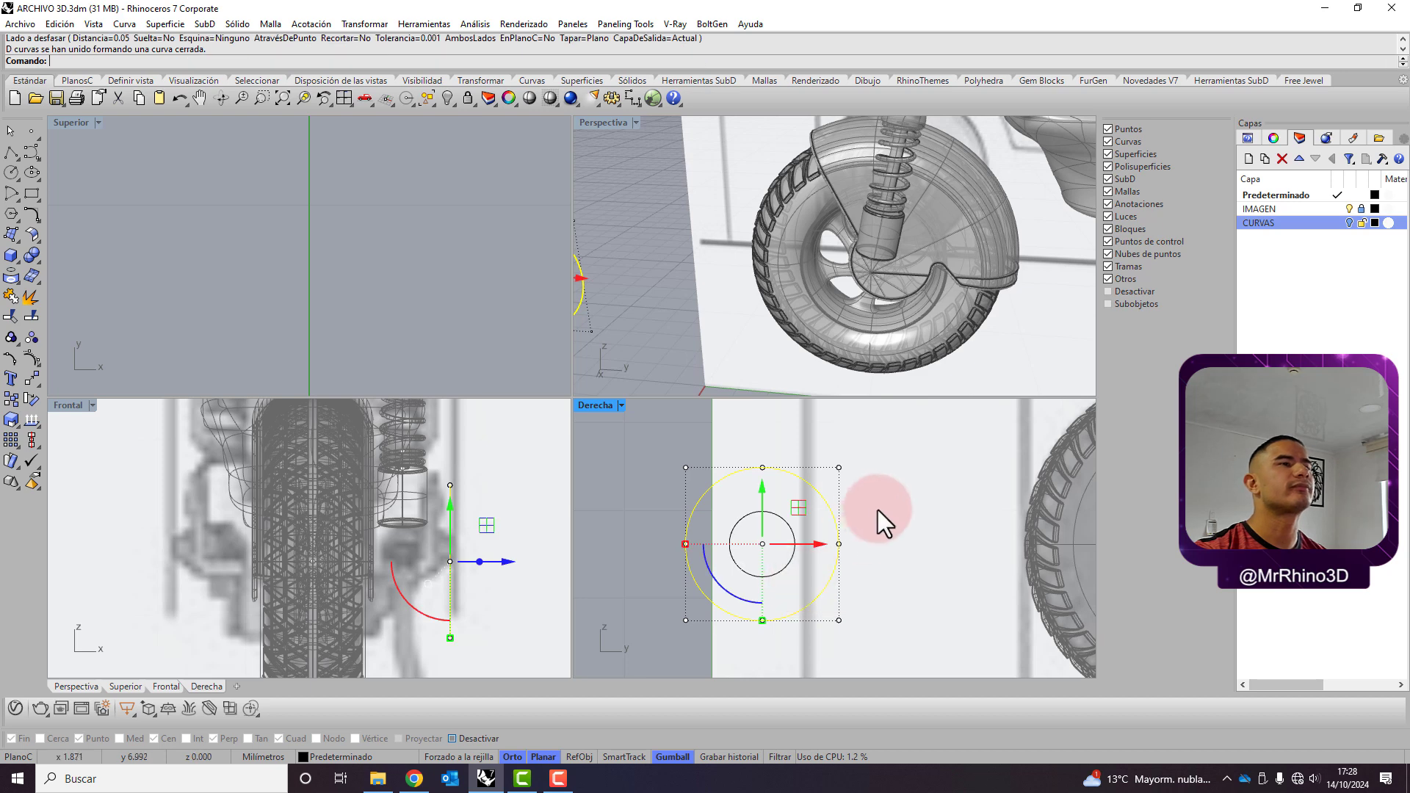
{"action": "left_click", "coordinate": [872, 508]}
{"action": "scroll", "coordinate": [774, 546], "scroll_direction": "up", "scroll_amount": 2}
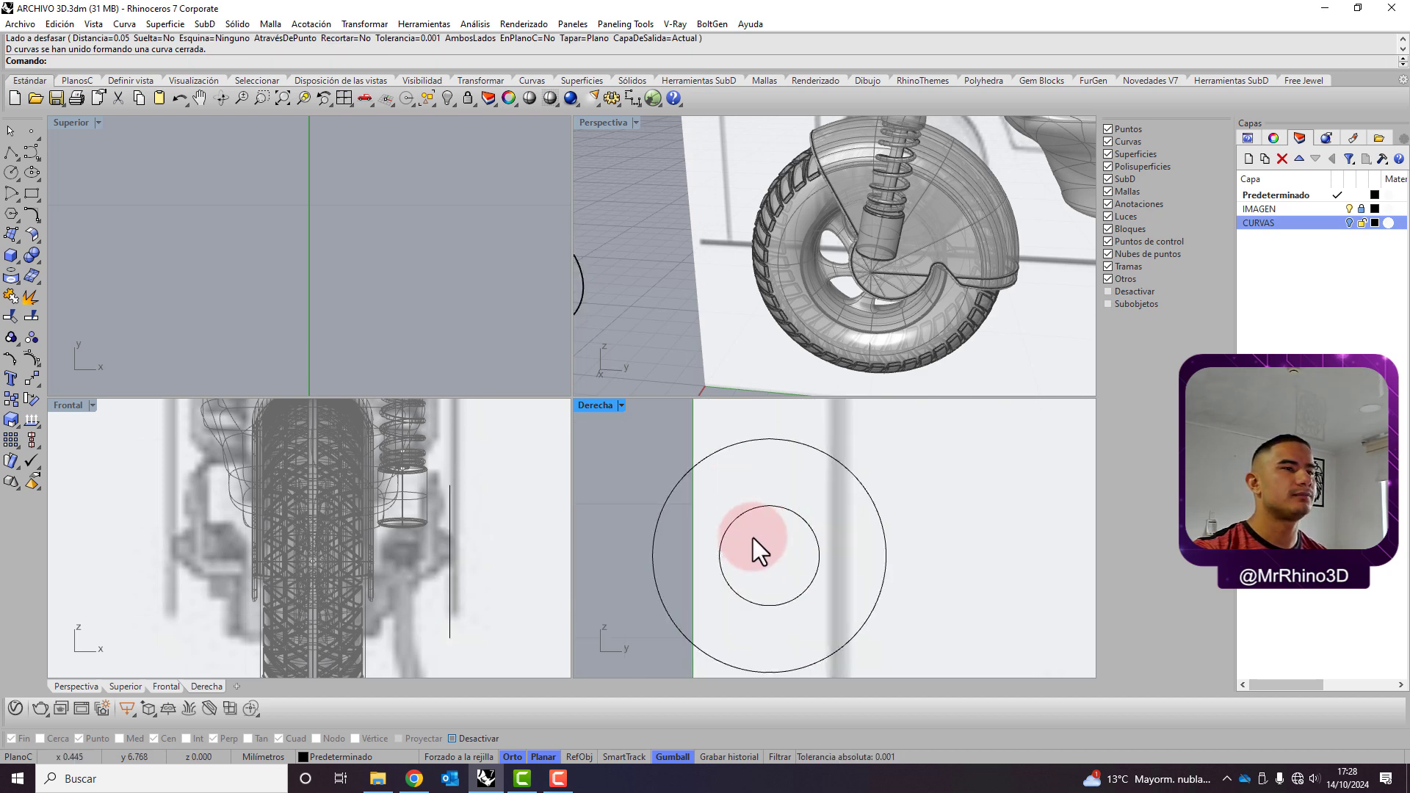
Offset the outer circle again, then offset the middle circle by 0.3, selecting the inner pair
{"action": "key", "text": "Return"}
{"action": "left_click", "coordinate": [778, 441]}
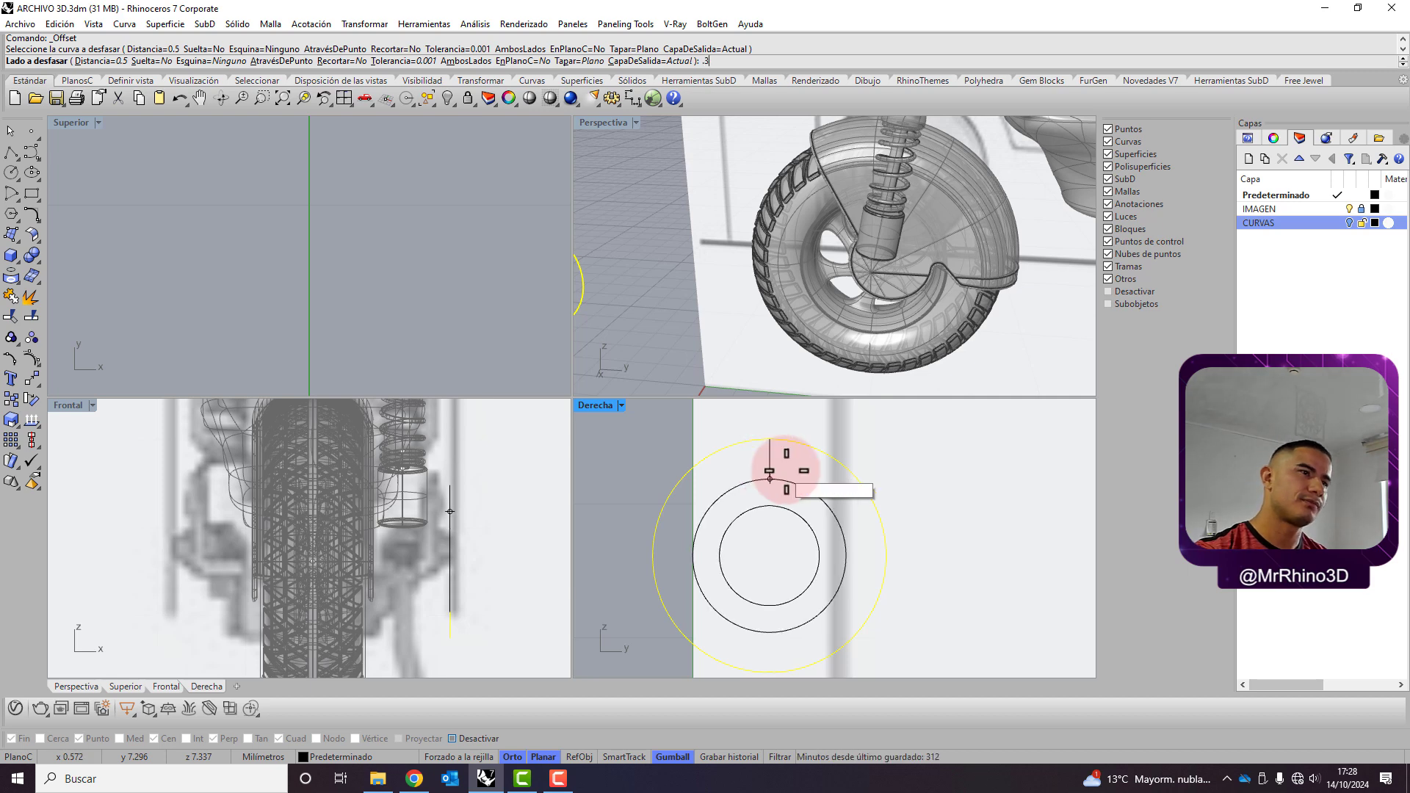
{"action": "left_click", "coordinate": [764, 476]}
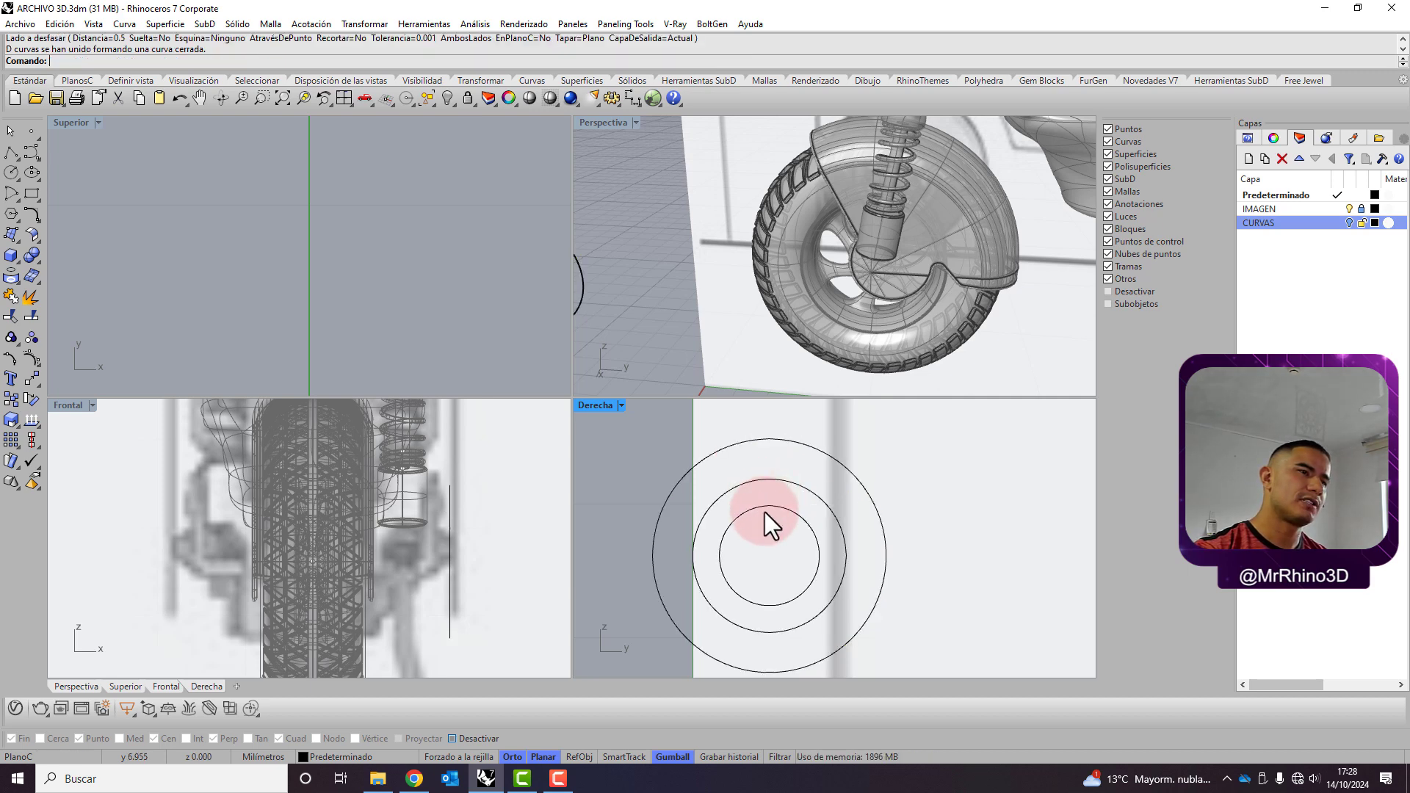
{"action": "left_click", "coordinate": [763, 479]}
{"action": "key", "text": "Return"}
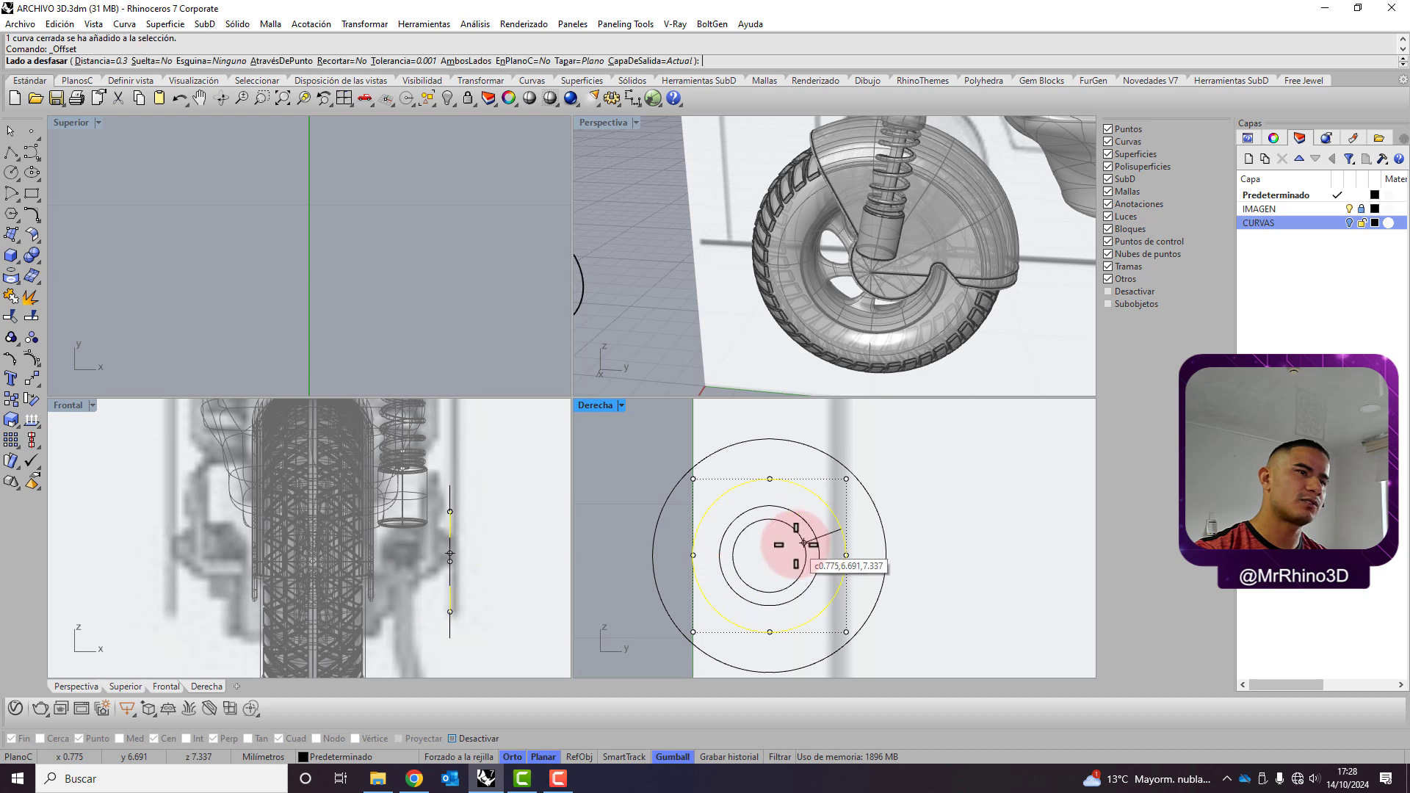
{"action": "left_click", "coordinate": [780, 567]}
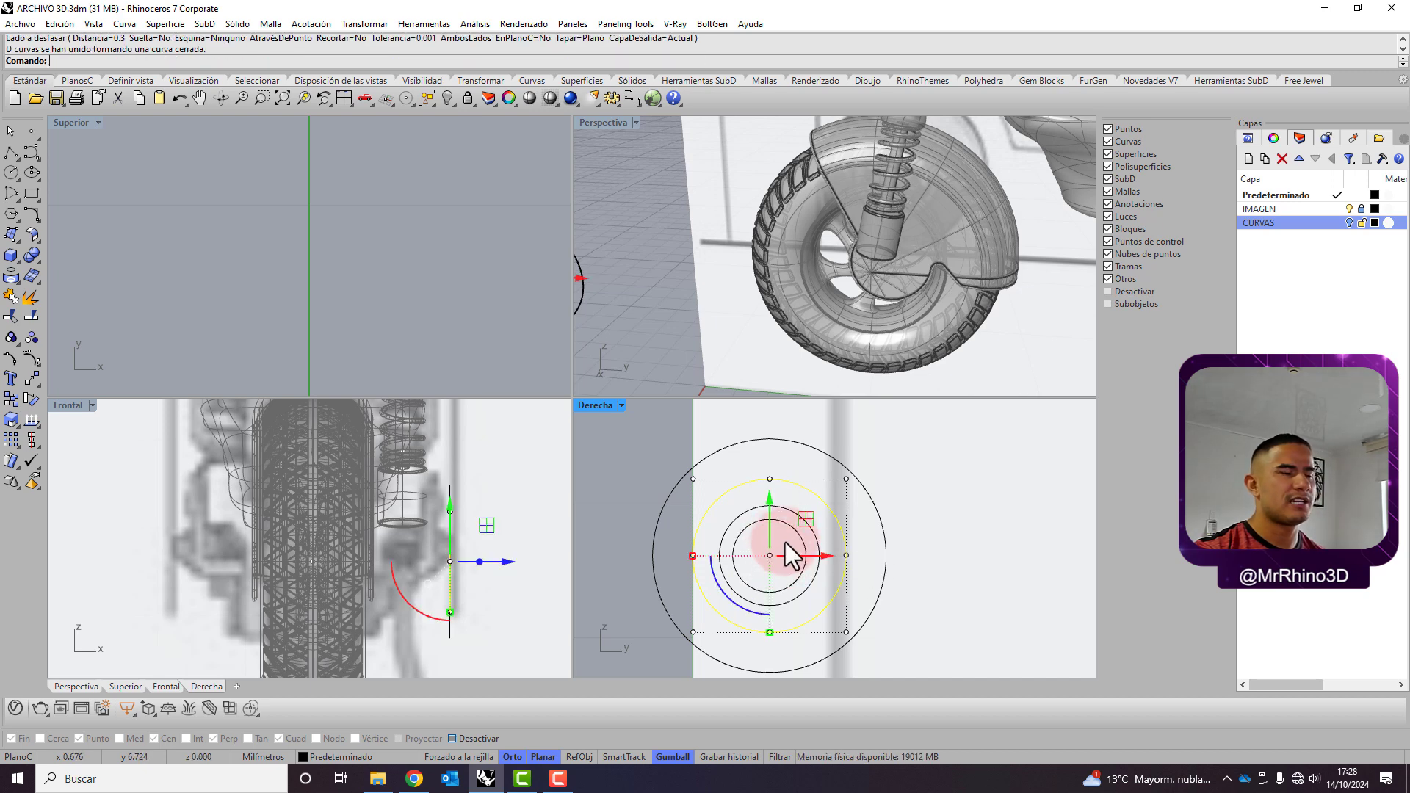
{"action": "left_click", "coordinate": [790, 530], "text": "shift"}
{"action": "scroll", "coordinate": [817, 469], "scroll_direction": "down", "scroll_amount": 2}
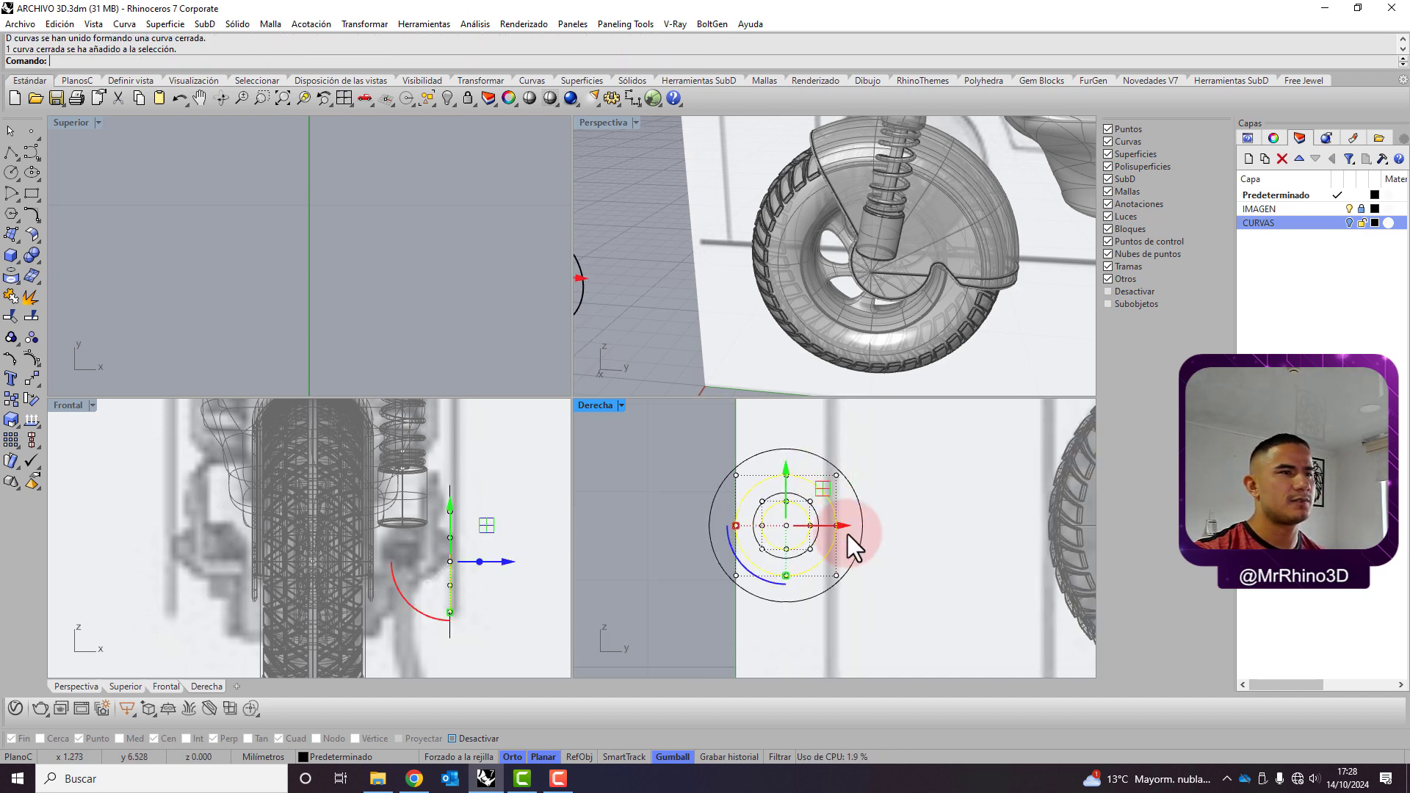
Move the two selected circles 1 mm sideways with the gumball
{"action": "left_click_drag", "start_coordinate": [844, 529], "coordinate": [663, 534]}
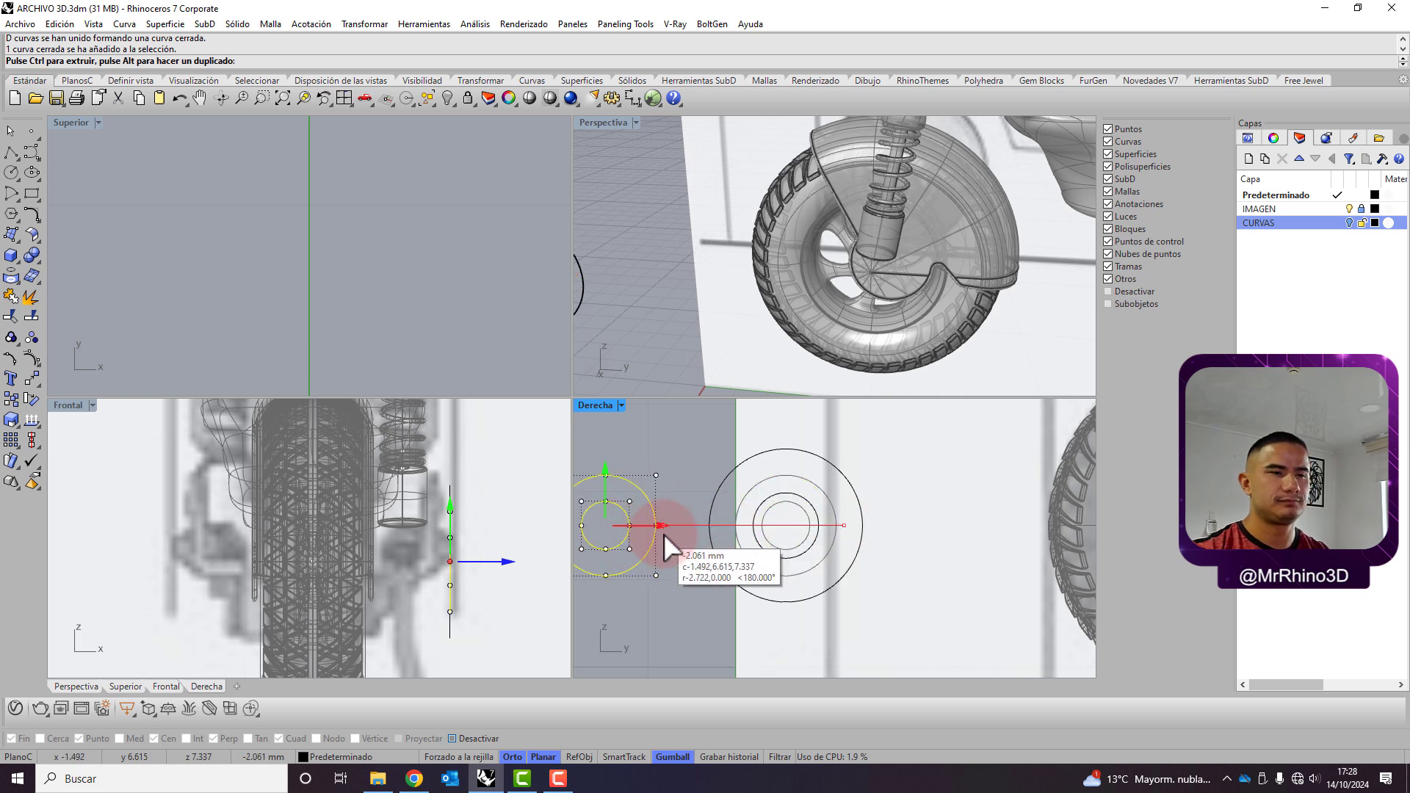
{"action": "type", "text": ".3"}
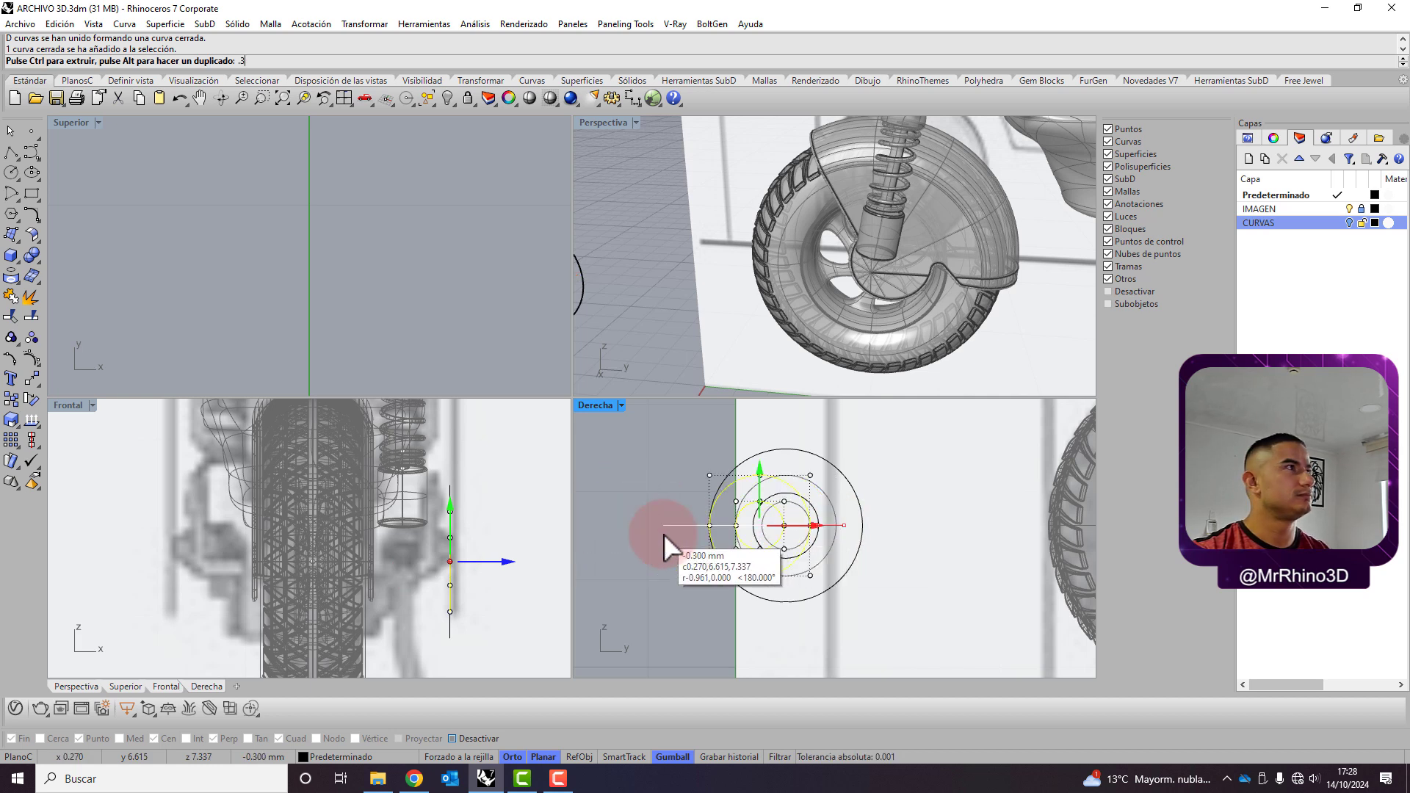
{"action": "key", "text": "BackSpace"}
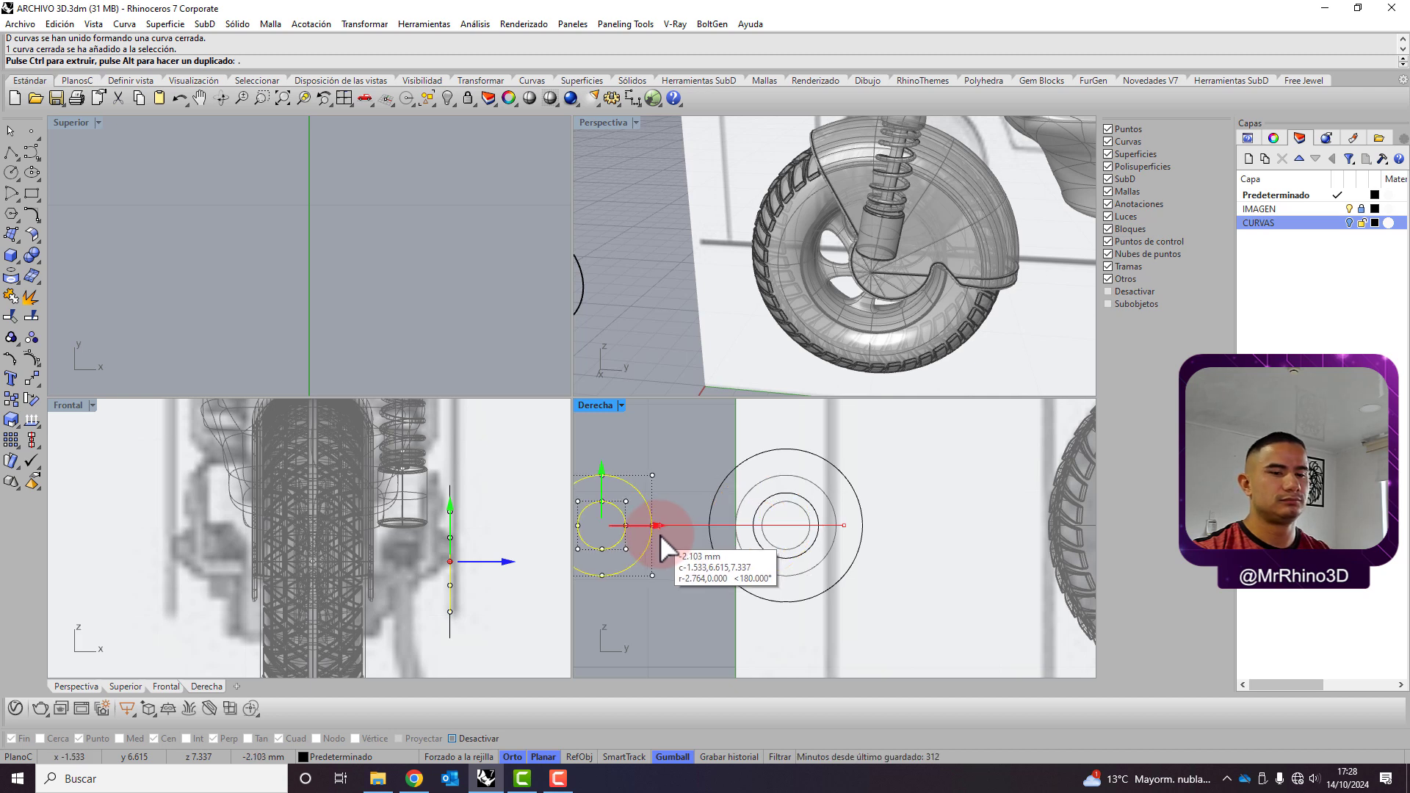
{"action": "type", "text": "3"}
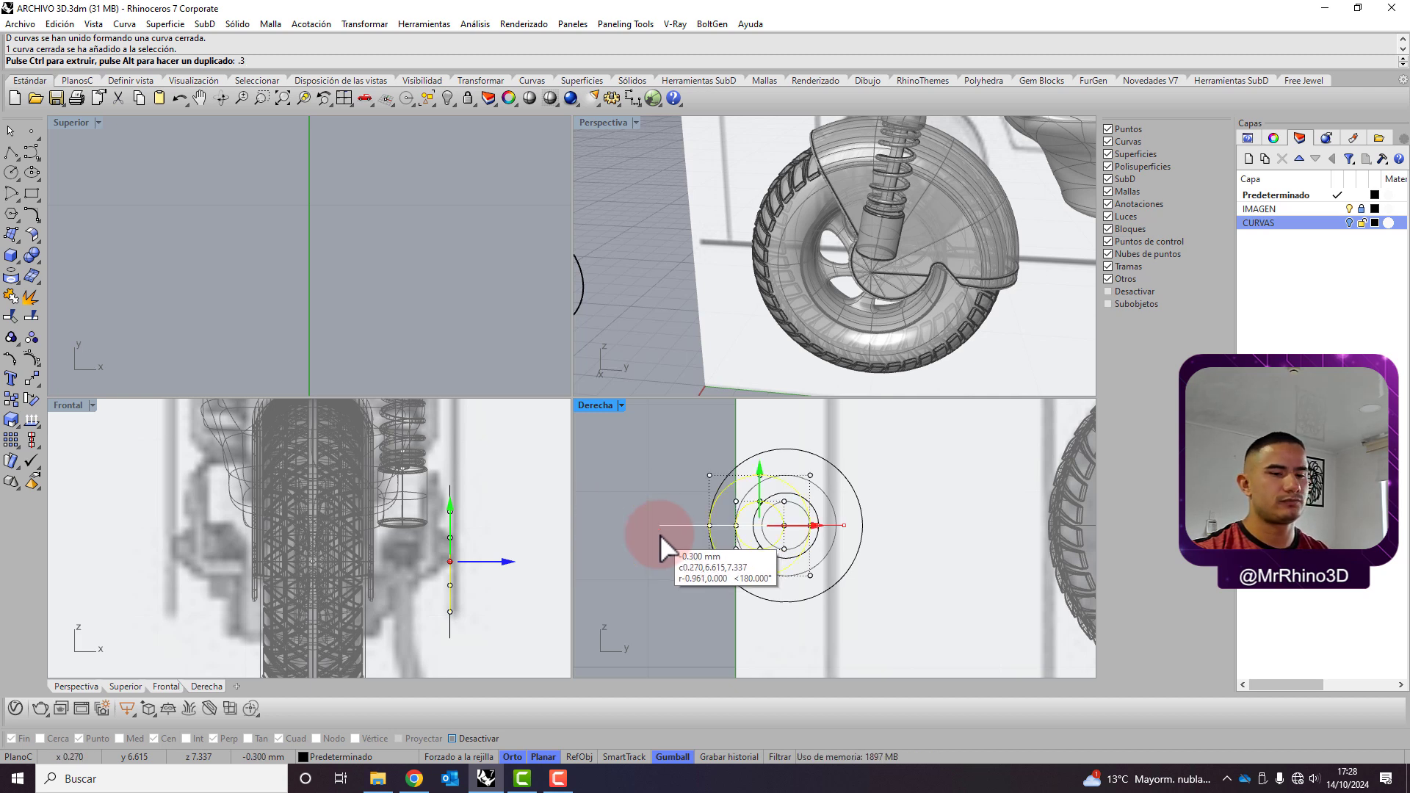
{"action": "key", "text": "BackSpace"}
{"action": "type", "text": "1"}
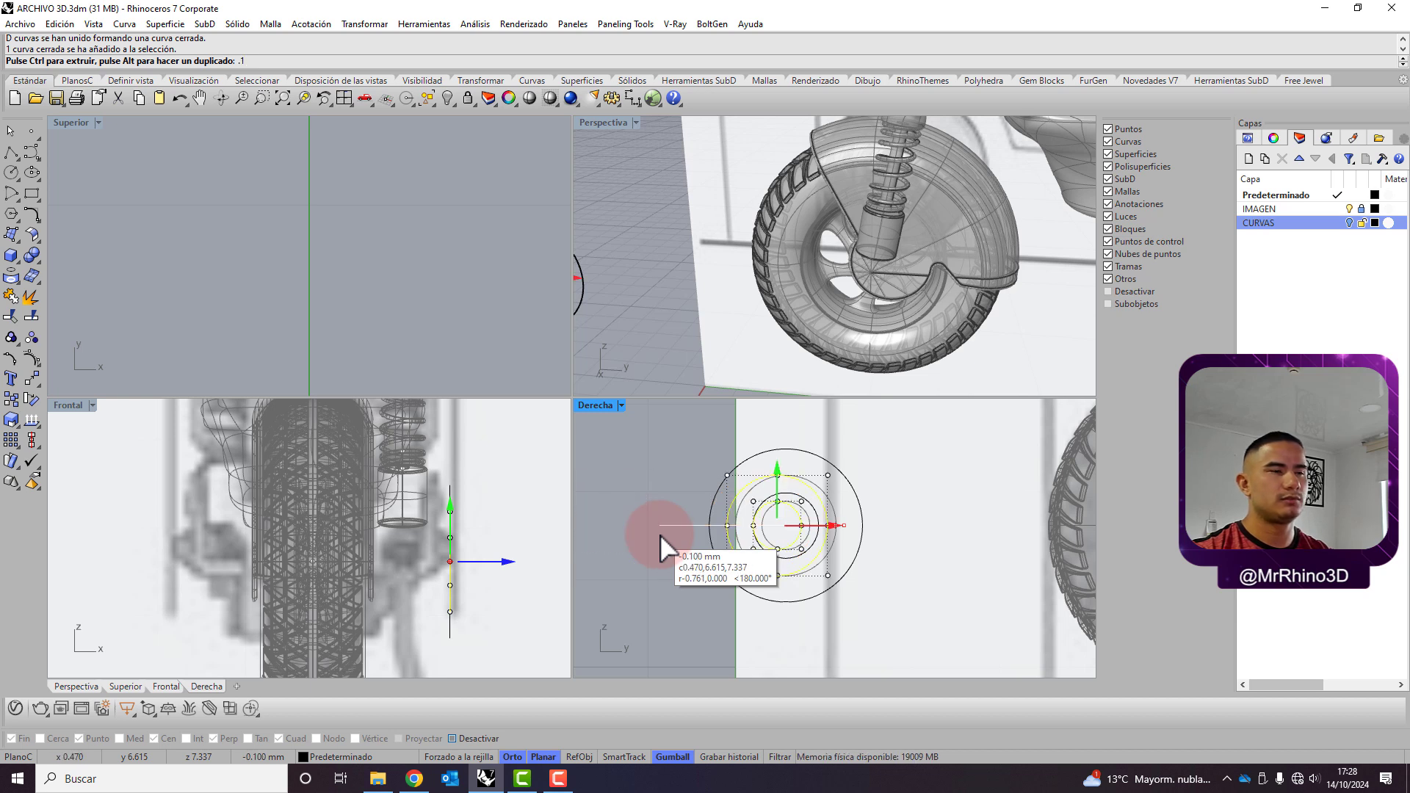
{"action": "key", "text": "BackSpace"}
{"action": "key", "text": "BackSpace"}
{"action": "type", "text": "1"}
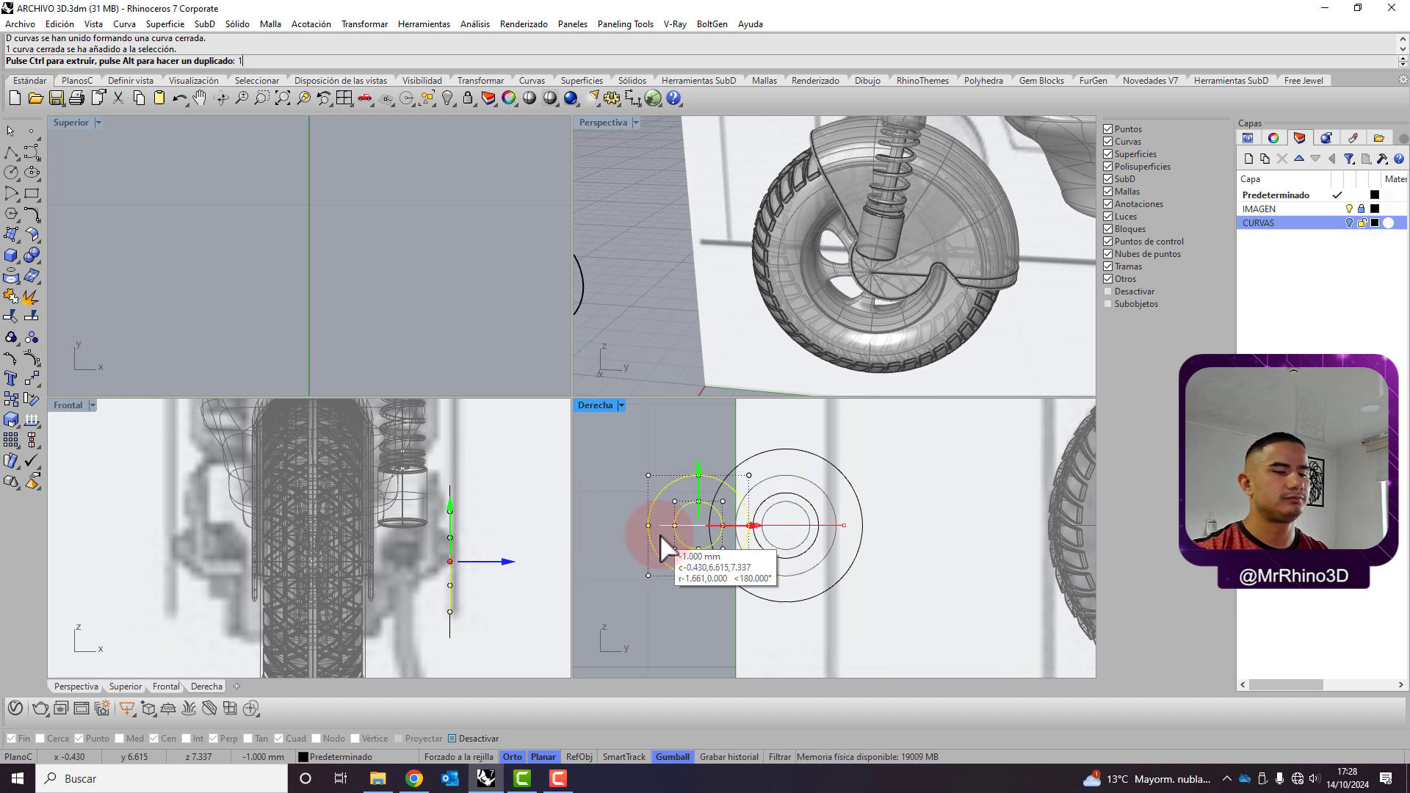
{"action": "key", "text": "Return"}
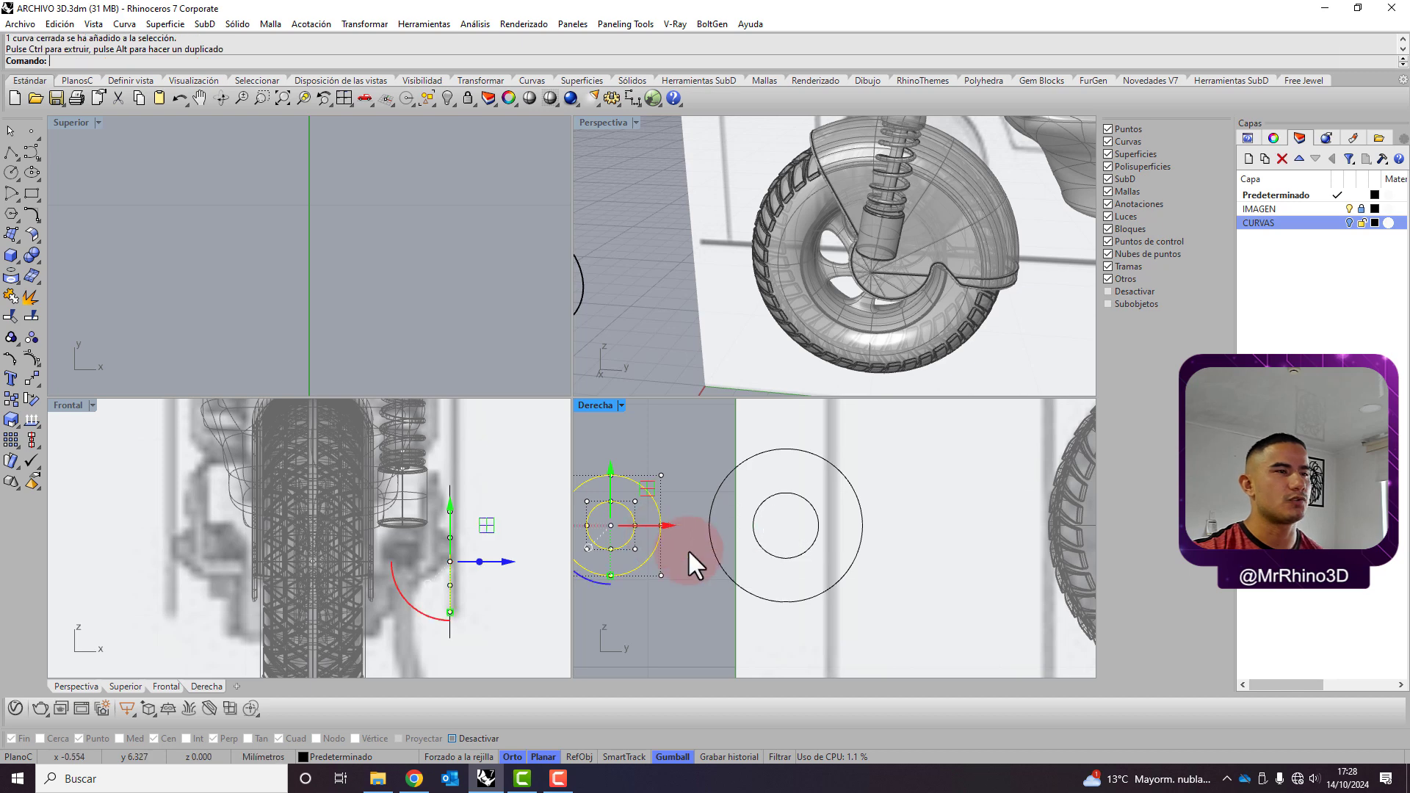
Reselect both moved circles and extrude them into a thin band in the Frontal view
{"action": "right_click_drag", "start_coordinate": [687, 549], "coordinate": [815, 569]}
{"action": "left_click", "coordinate": [792, 603]}
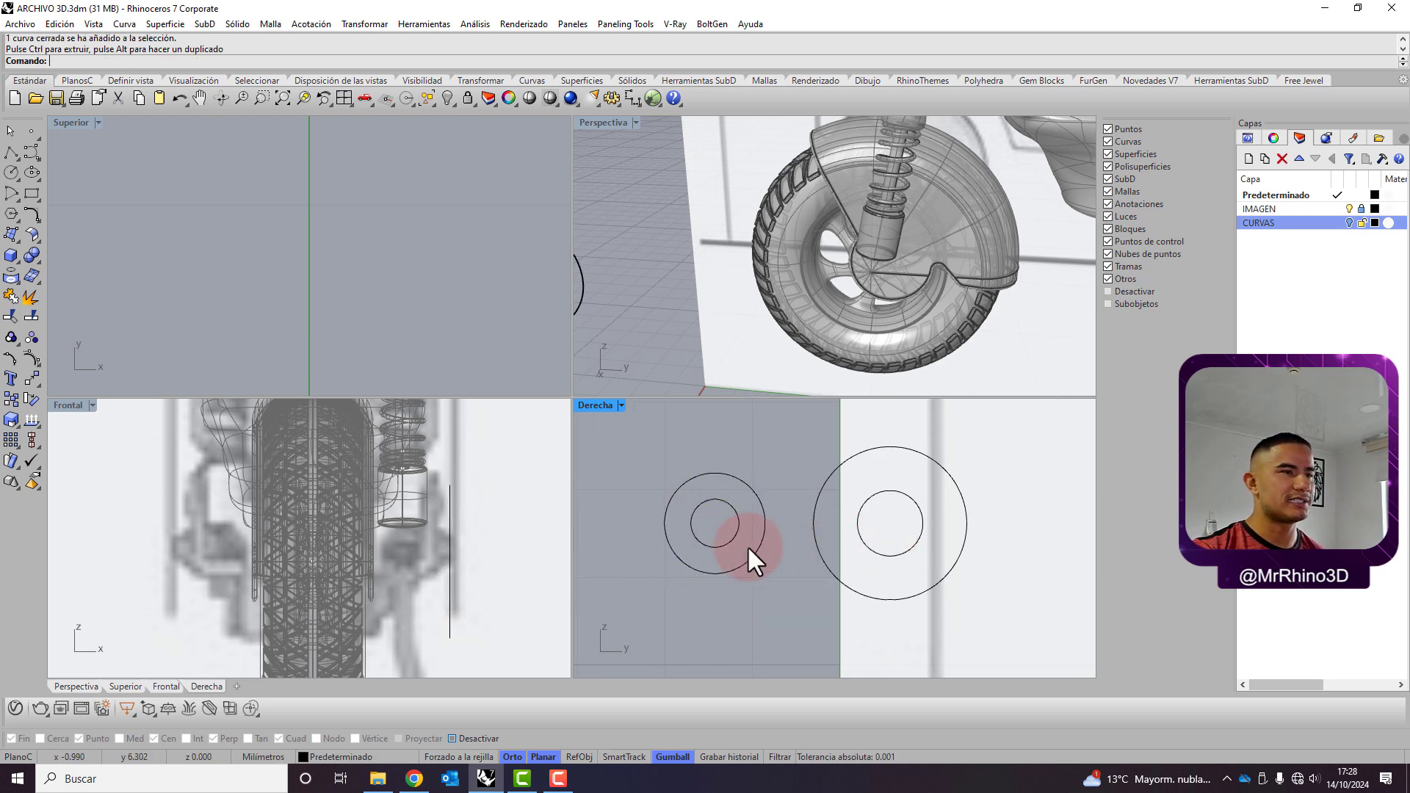
{"action": "left_click_drag", "start_coordinate": [762, 606], "coordinate": [708, 535]}
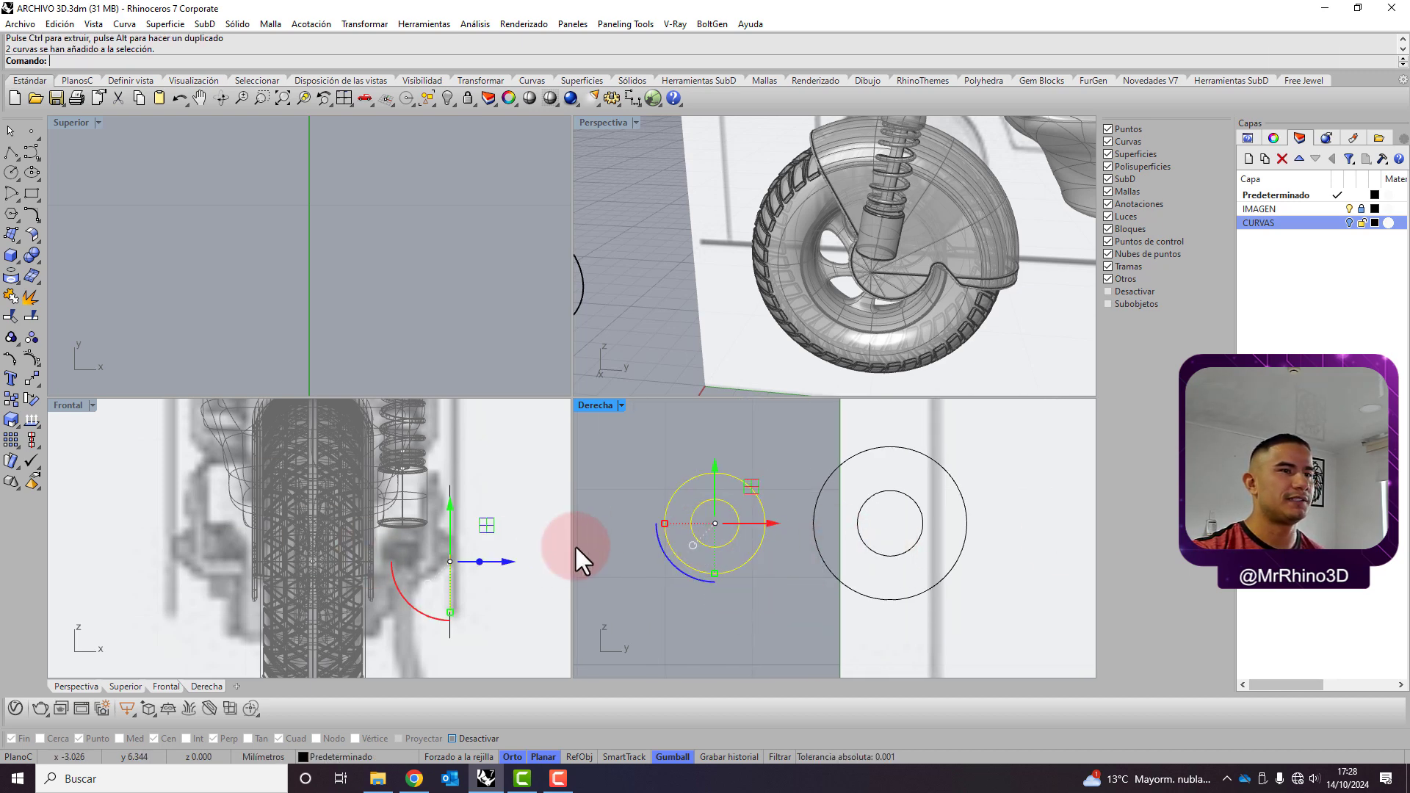
{"action": "scroll", "coordinate": [768, 528], "scroll_direction": "down", "scroll_amount": 3}
{"action": "scroll", "coordinate": [768, 527], "scroll_direction": "down", "scroll_amount": 2}
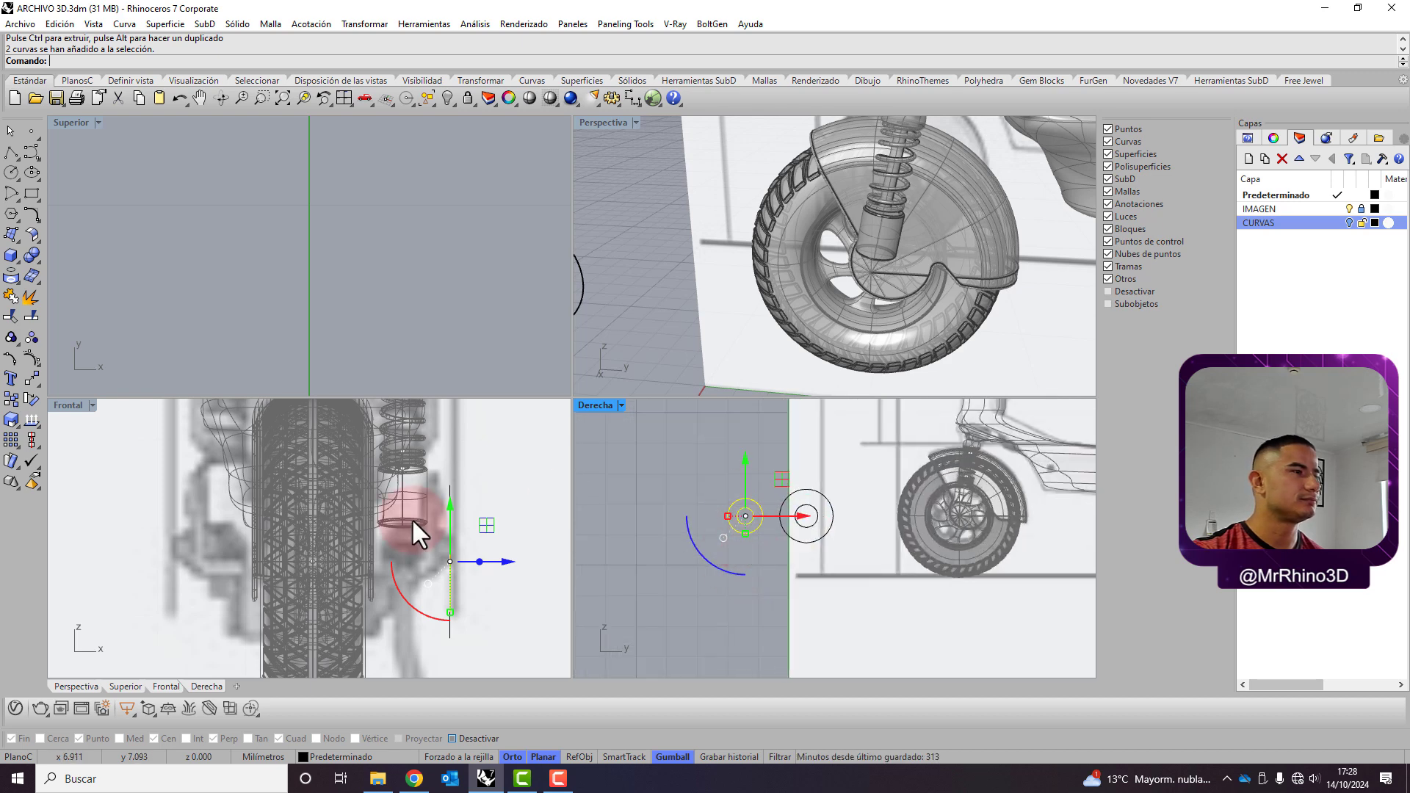
{"action": "scroll", "coordinate": [412, 518], "scroll_direction": "up", "scroll_amount": 2}
{"action": "scroll", "coordinate": [425, 543], "scroll_direction": "up", "scroll_amount": 1}
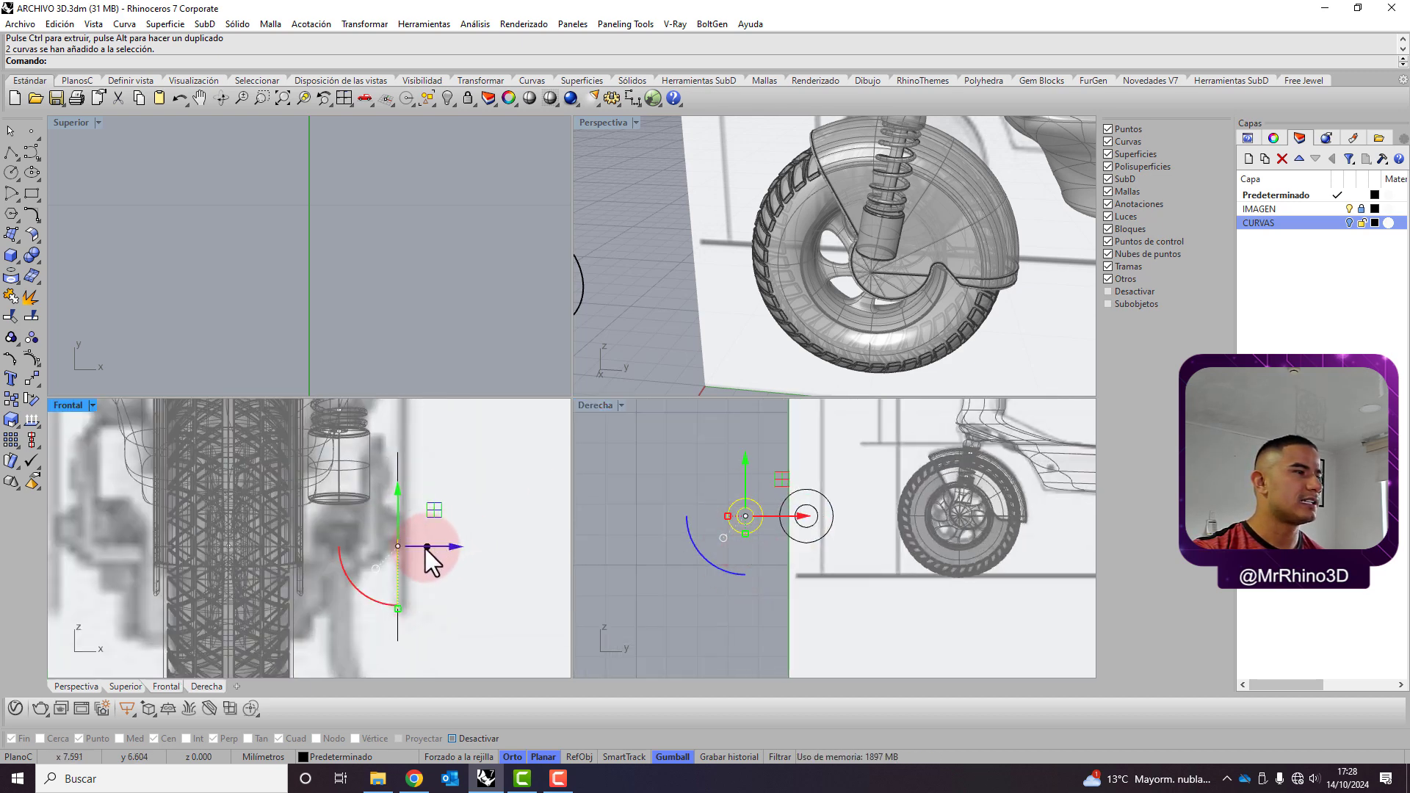
{"action": "left_click_drag", "start_coordinate": [427, 547], "coordinate": [434, 550]}
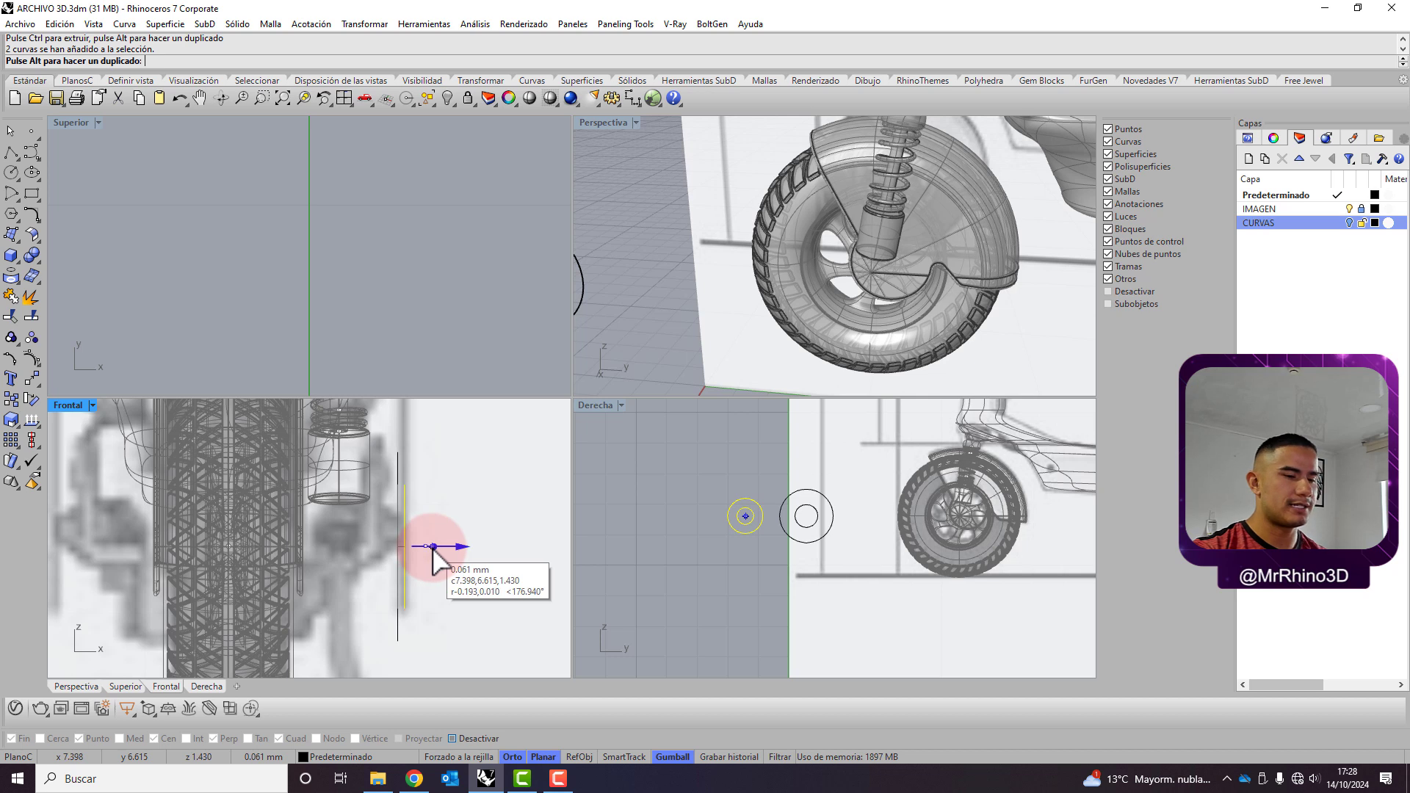
{"action": "left_click_drag", "start_coordinate": [433, 548], "coordinate": [429, 550]}
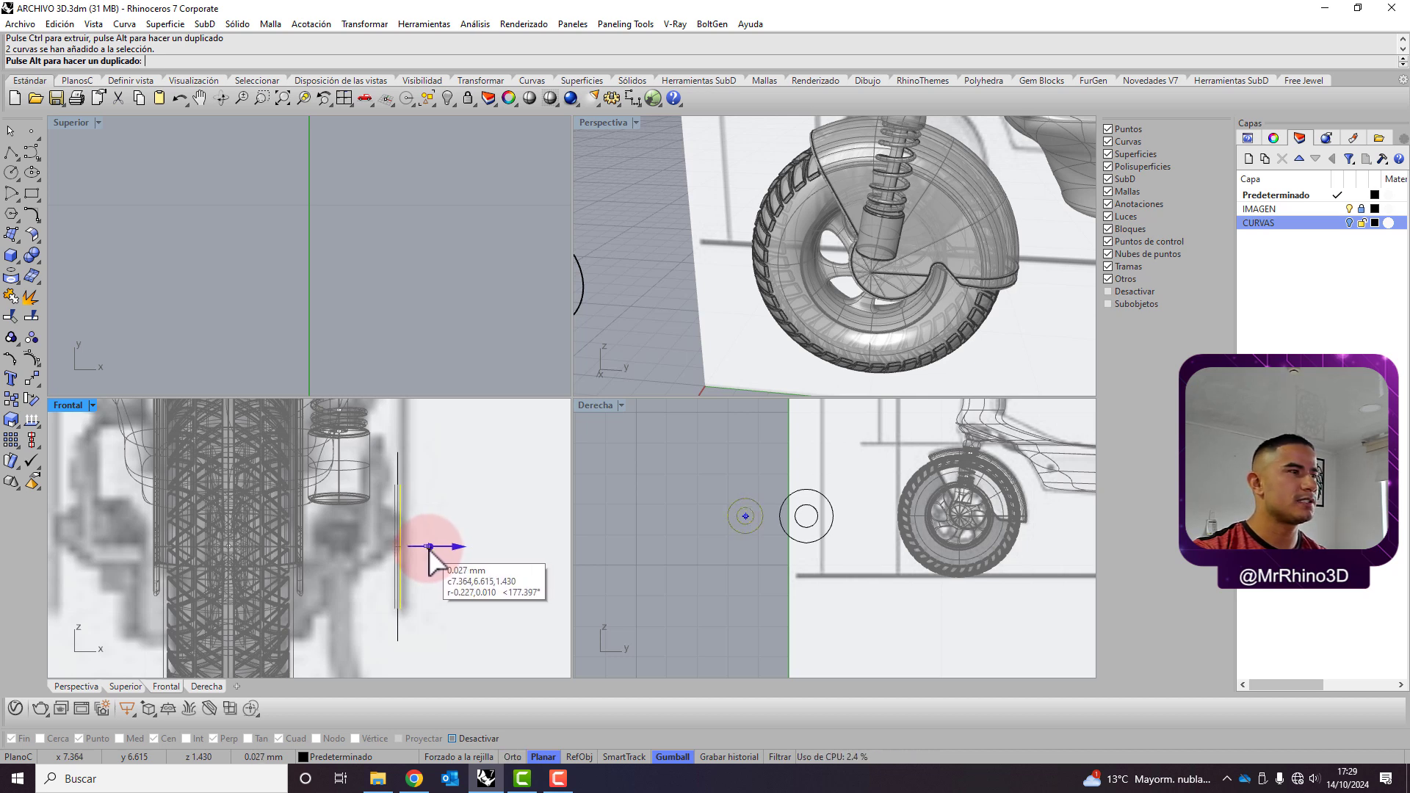
{"action": "left_click_drag", "start_coordinate": [429, 549], "coordinate": [430, 550]}
Select both circles and their extruded rings and cap their planar holes
{"action": "scroll", "coordinate": [788, 280], "scroll_direction": "down", "scroll_amount": 3}
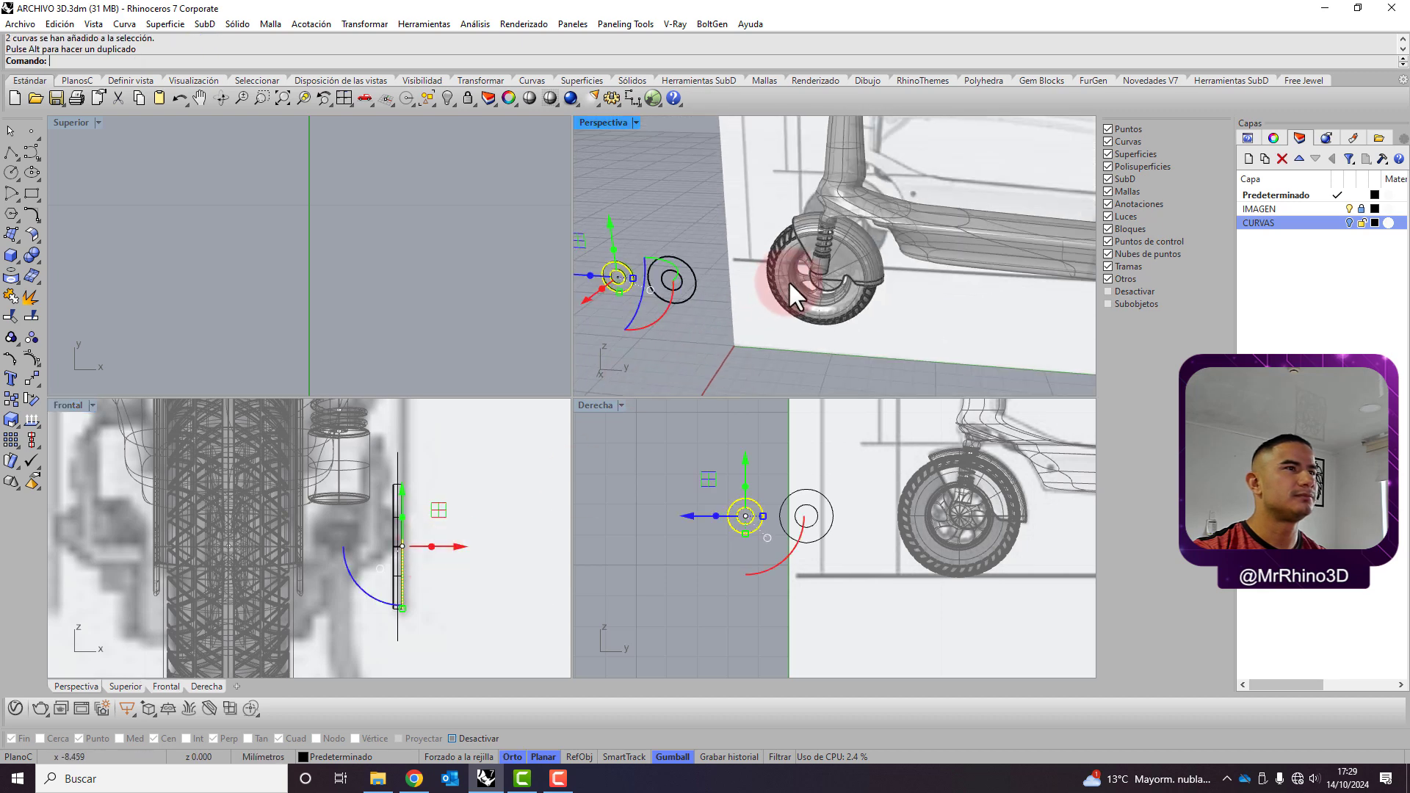
{"action": "scroll", "coordinate": [675, 304], "scroll_direction": "down", "scroll_amount": 2}
{"action": "left_click", "coordinate": [674, 304]}
{"action": "scroll", "coordinate": [716, 271], "scroll_direction": "up", "scroll_amount": 1}
{"action": "scroll", "coordinate": [715, 271], "scroll_direction": "up", "scroll_amount": 3}
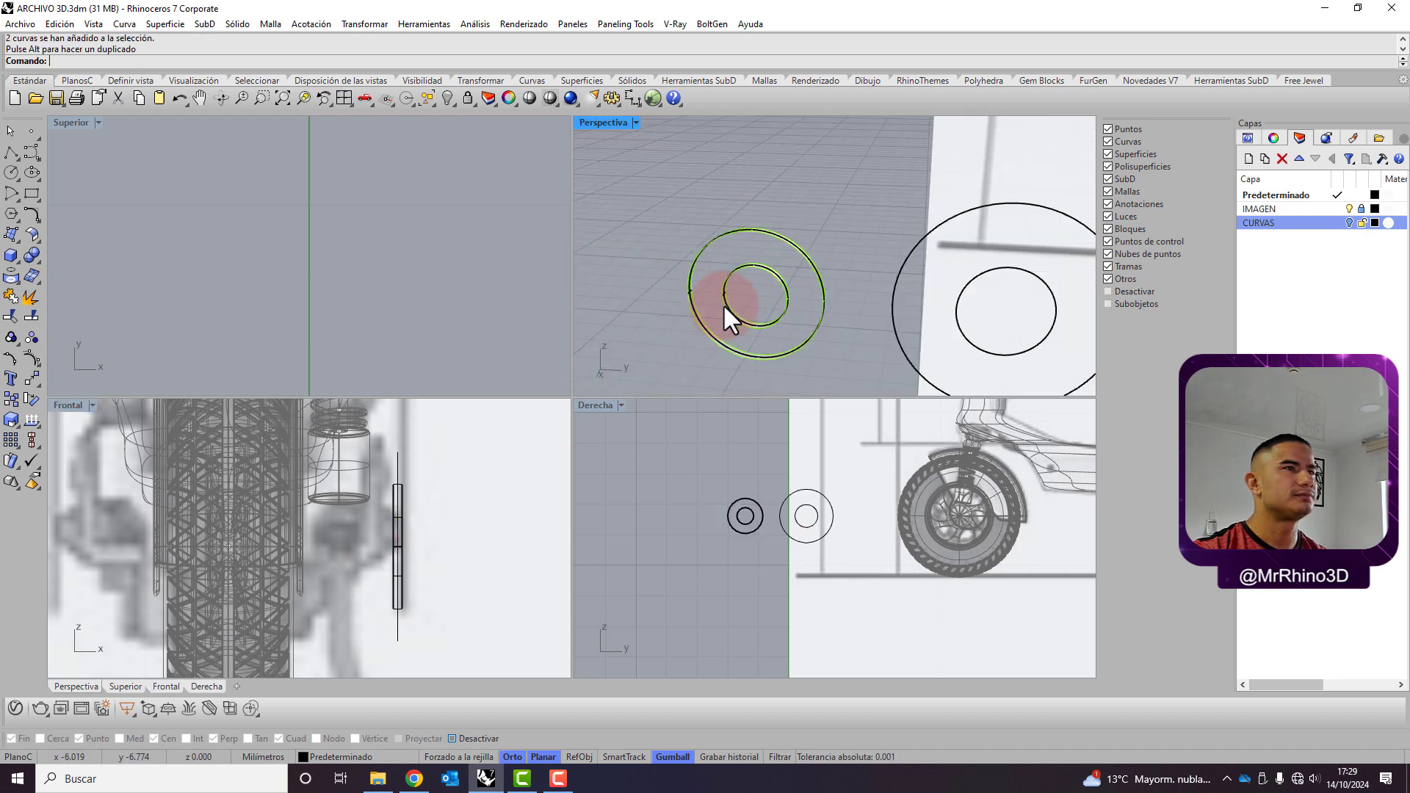
{"action": "scroll", "coordinate": [723, 303], "scroll_direction": "up", "scroll_amount": 2}
{"action": "left_click_drag", "start_coordinate": [767, 360], "coordinate": [692, 263]}
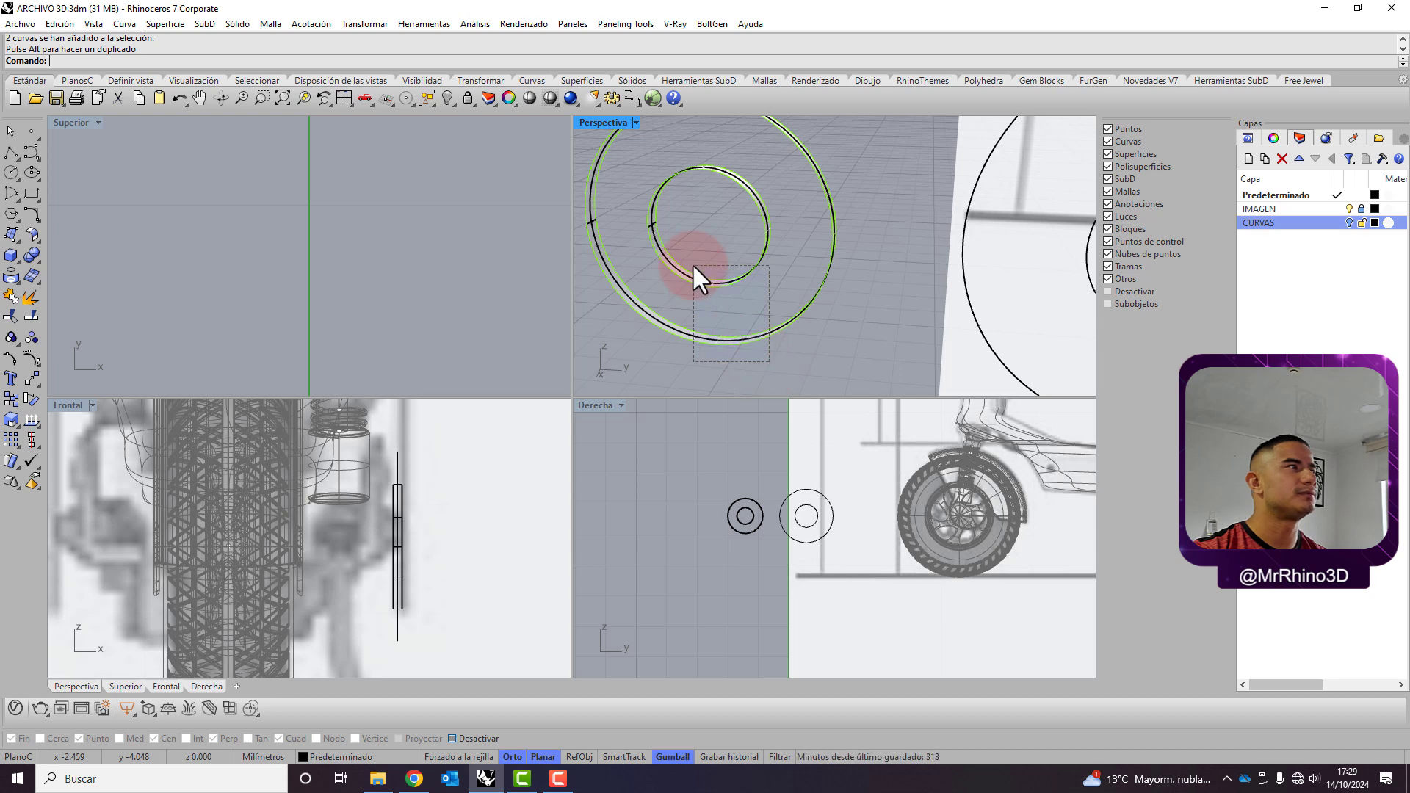
{"action": "left_click", "coordinate": [364, 24]}
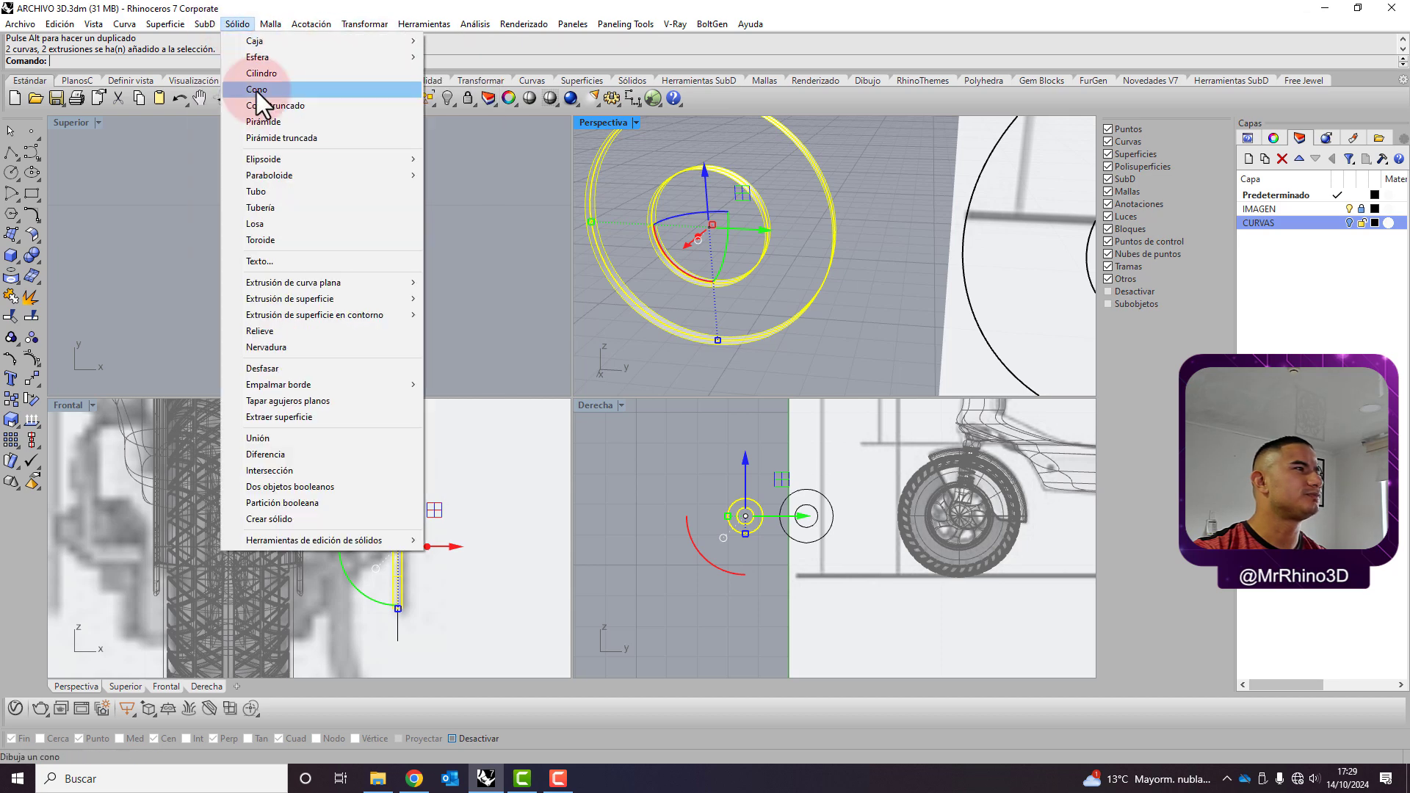
{"action": "left_click", "coordinate": [325, 401]}
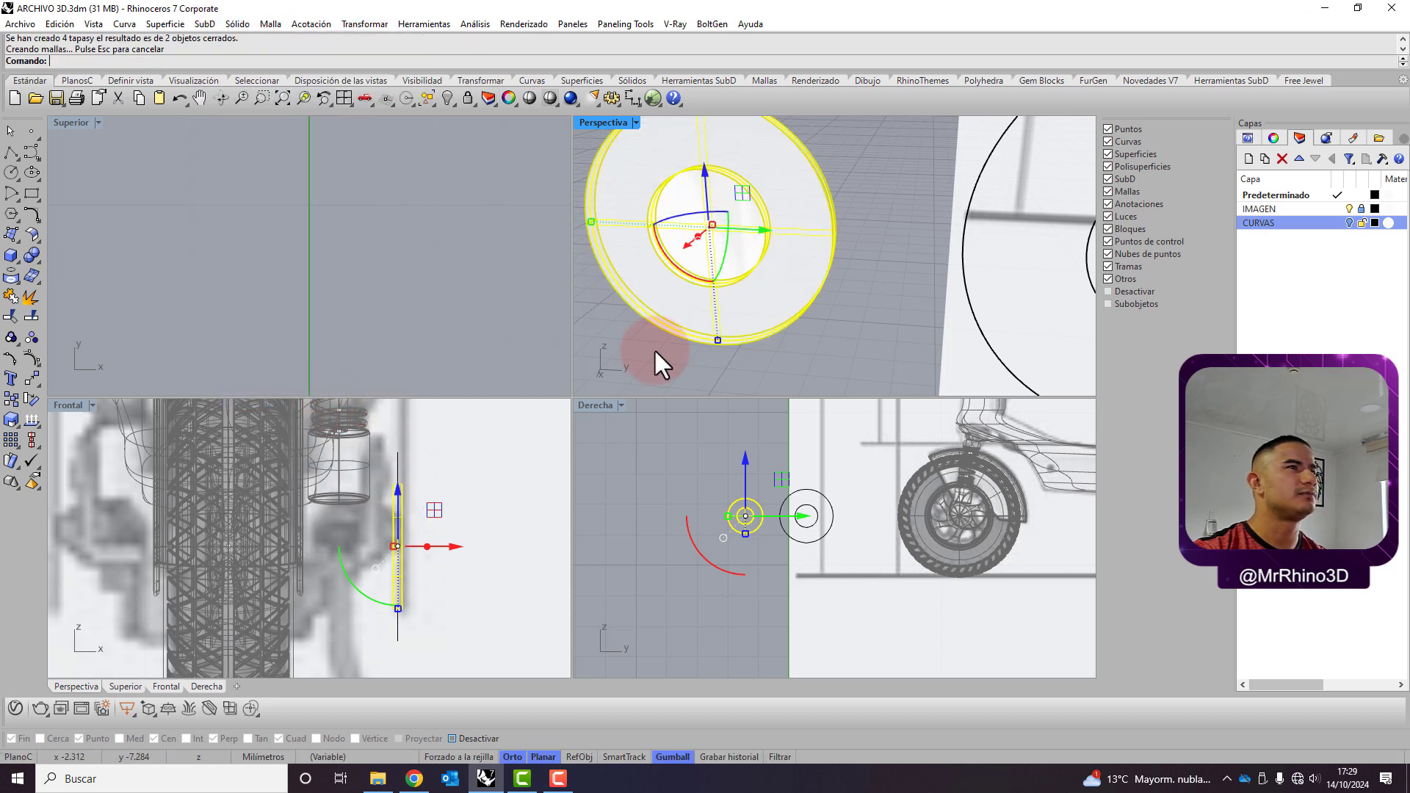
Delete the inner ring polysurface, then undo the deletion to restore it
{"action": "left_click", "coordinate": [898, 210]}
{"action": "left_click", "coordinate": [727, 220]}
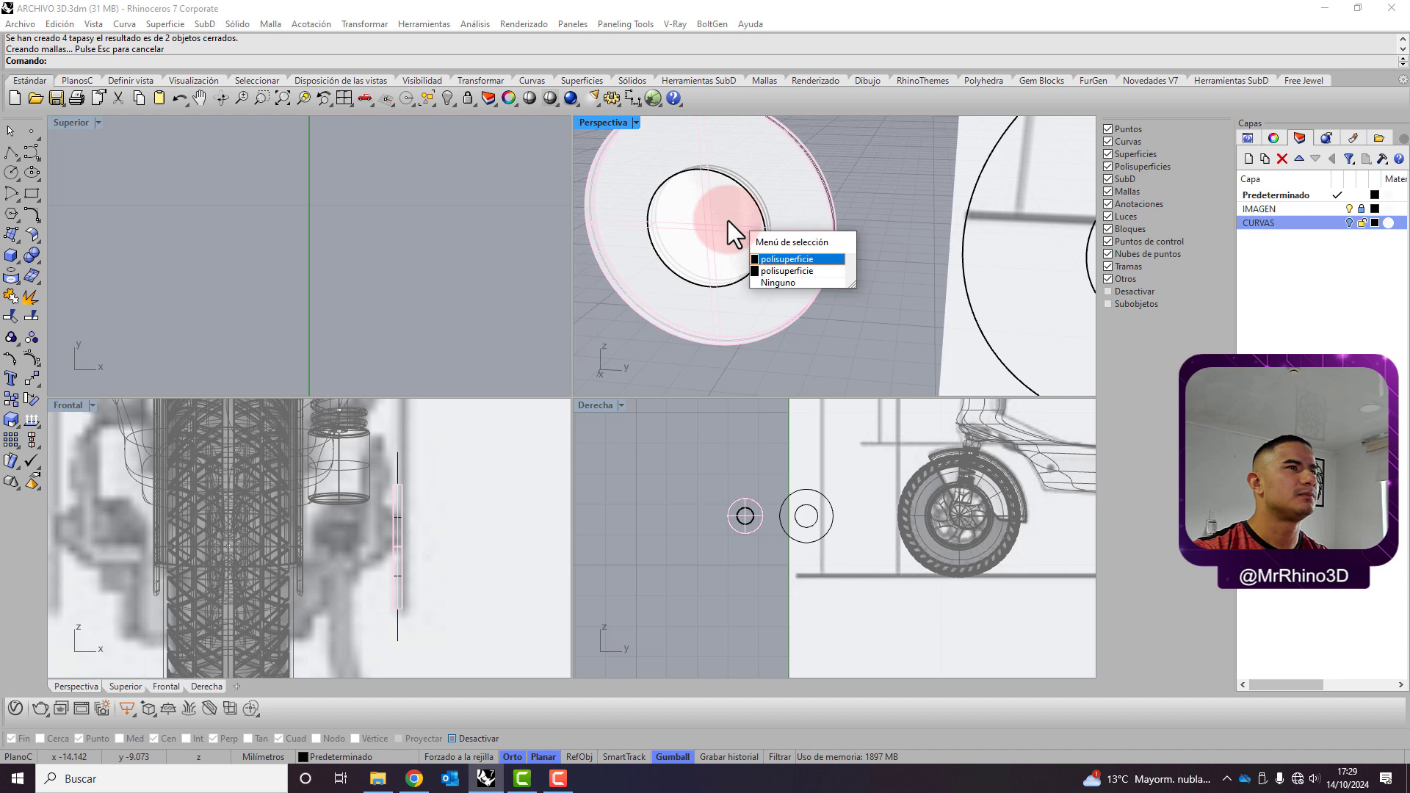
{"action": "left_click", "coordinate": [785, 270]}
{"action": "key", "text": "Delete"}
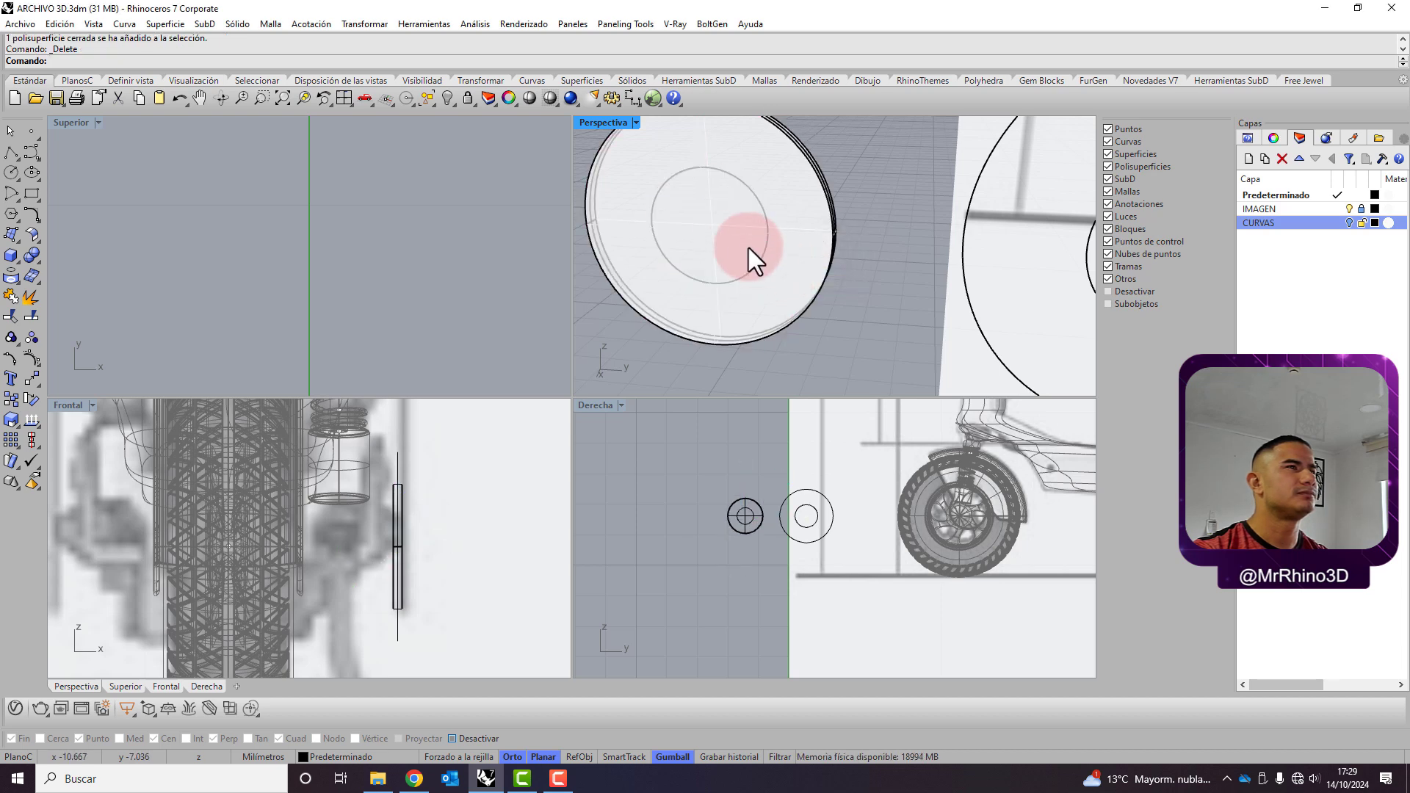
{"action": "left_click", "coordinate": [748, 248]}
{"action": "left_click", "coordinate": [770, 252]}
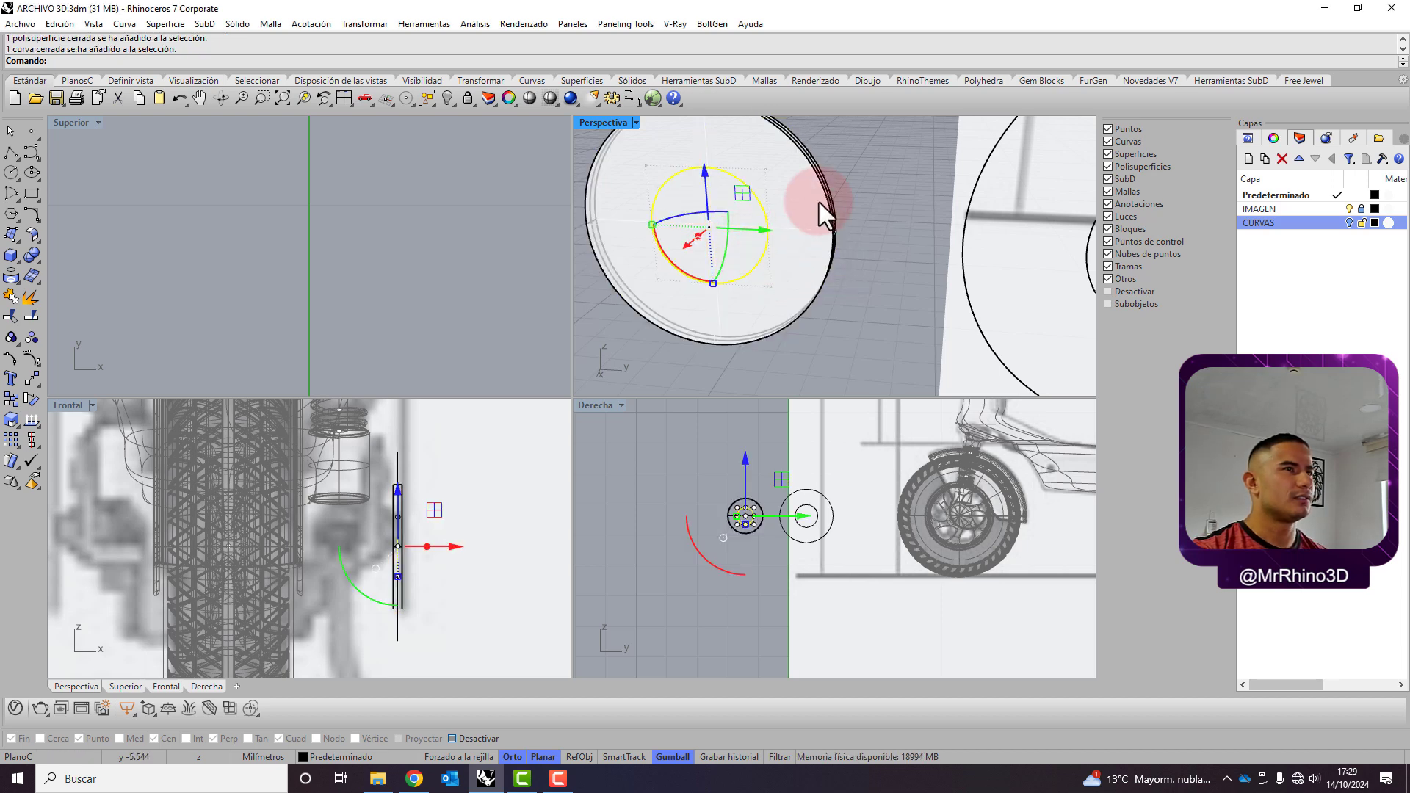
{"action": "left_click", "coordinate": [861, 141]}
{"action": "key", "text": "ctrl+z"}
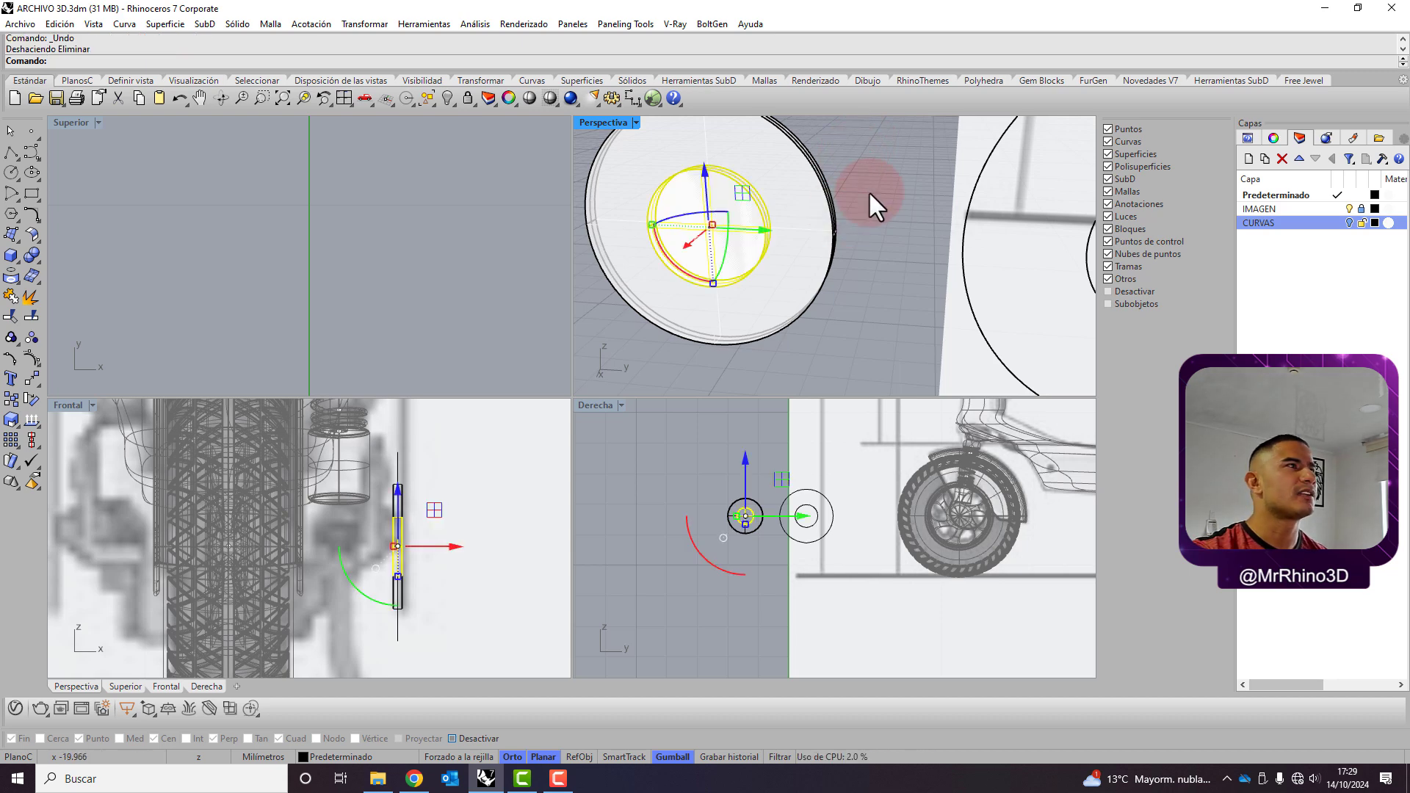
Boolean-difference the inner ring out of the outer disk to form a washer
{"action": "left_click", "coordinate": [866, 187]}
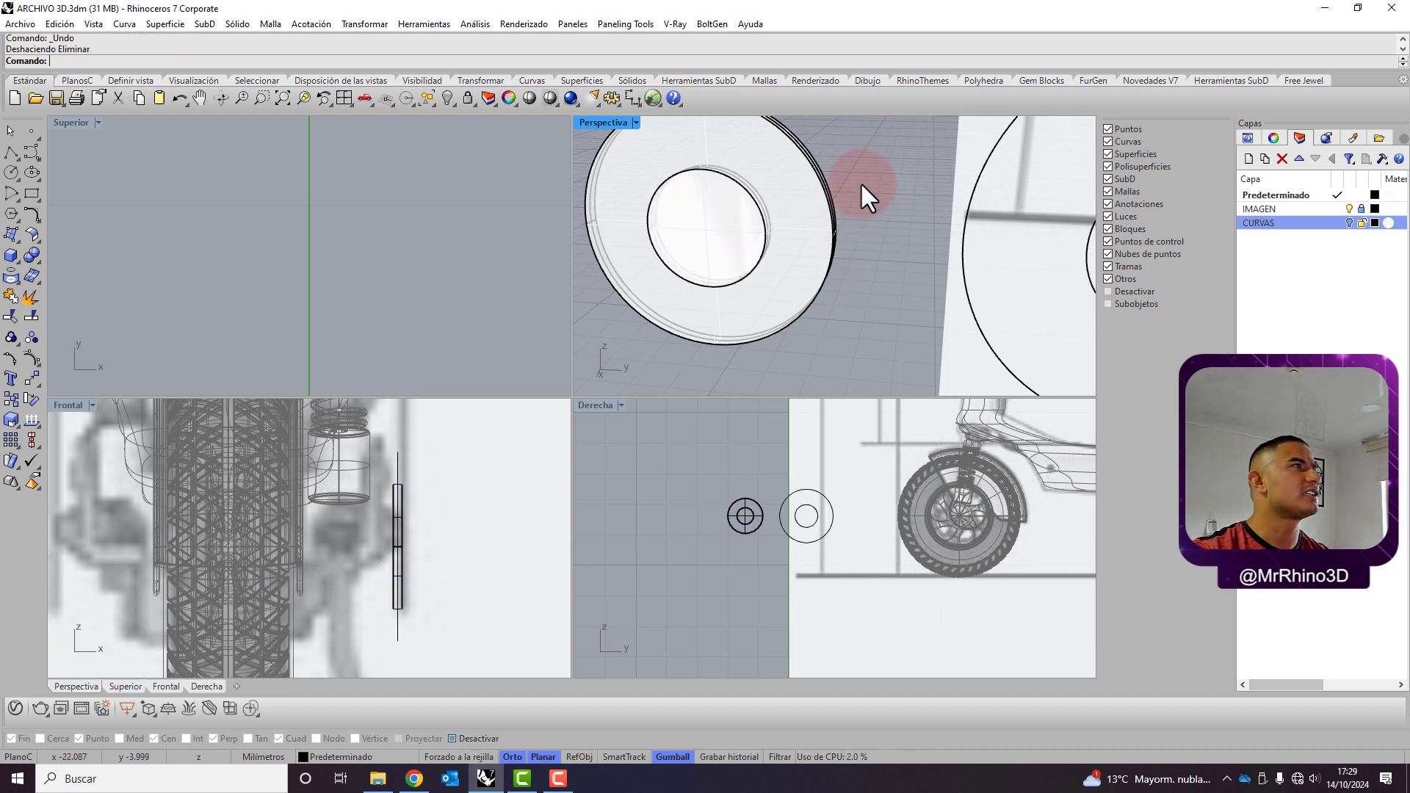
{"action": "left_click", "coordinate": [237, 24]}
{"action": "left_click", "coordinate": [309, 454]}
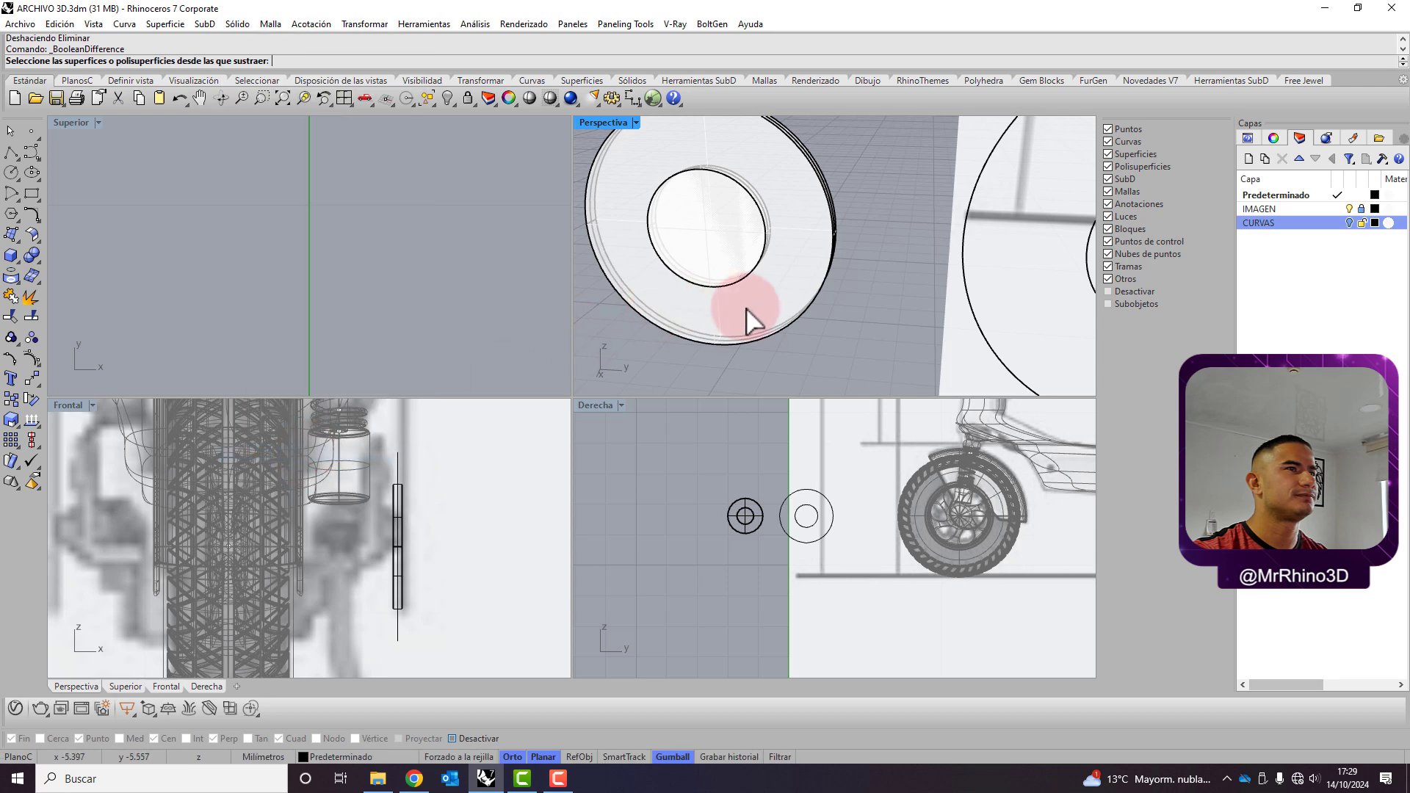
{"action": "left_click", "coordinate": [746, 319]}
{"action": "key", "text": "Return"}
{"action": "left_click", "coordinate": [724, 274]}
{"action": "key", "text": "Return"}
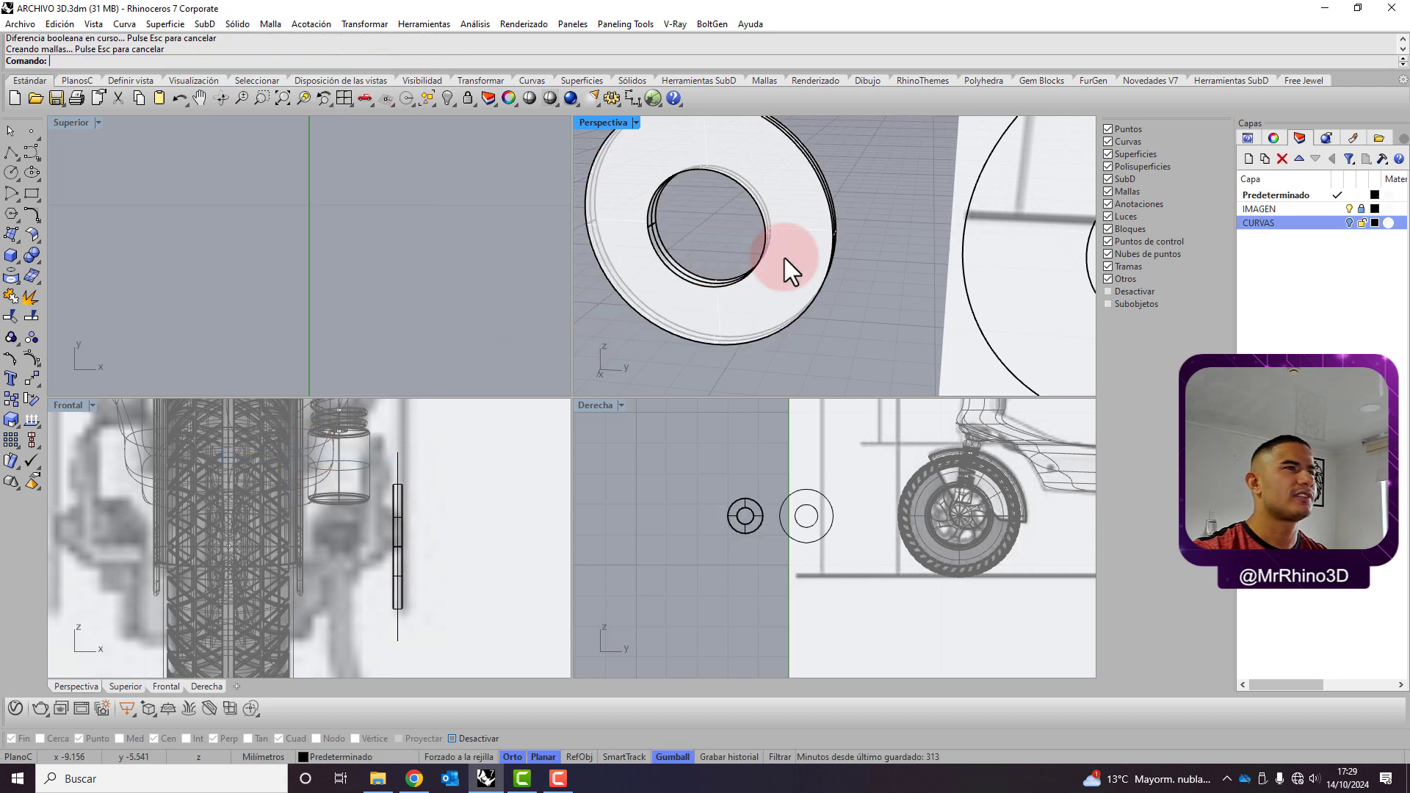
Orbit the Perspective view around the washer, then maximize the Derecha viewport
{"action": "scroll", "coordinate": [785, 257], "scroll_direction": "down", "scroll_amount": 2}
{"action": "scroll", "coordinate": [780, 259], "scroll_direction": "down", "scroll_amount": 5}
{"action": "mouse_move", "coordinate": [730, 319]}
{"action": "right_mouse_down"}
{"action": "mouse_move", "coordinate": [852, 304]}
{"action": "mouse_move", "coordinate": [787, 322]}
{"action": "right_mouse_up"}
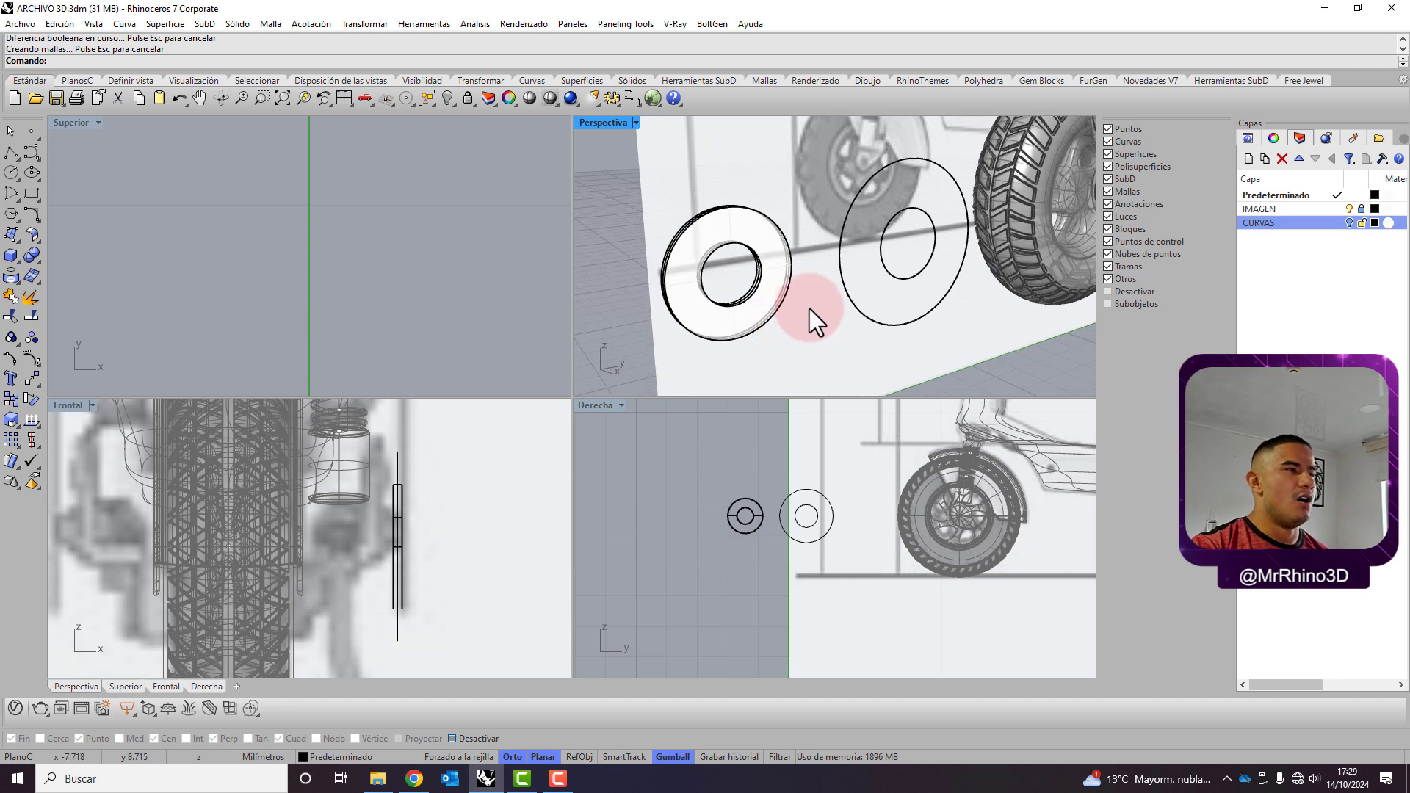
{"action": "scroll", "coordinate": [771, 470], "scroll_direction": "up", "scroll_amount": 3}
{"action": "scroll", "coordinate": [757, 500], "scroll_direction": "up", "scroll_amount": 1}
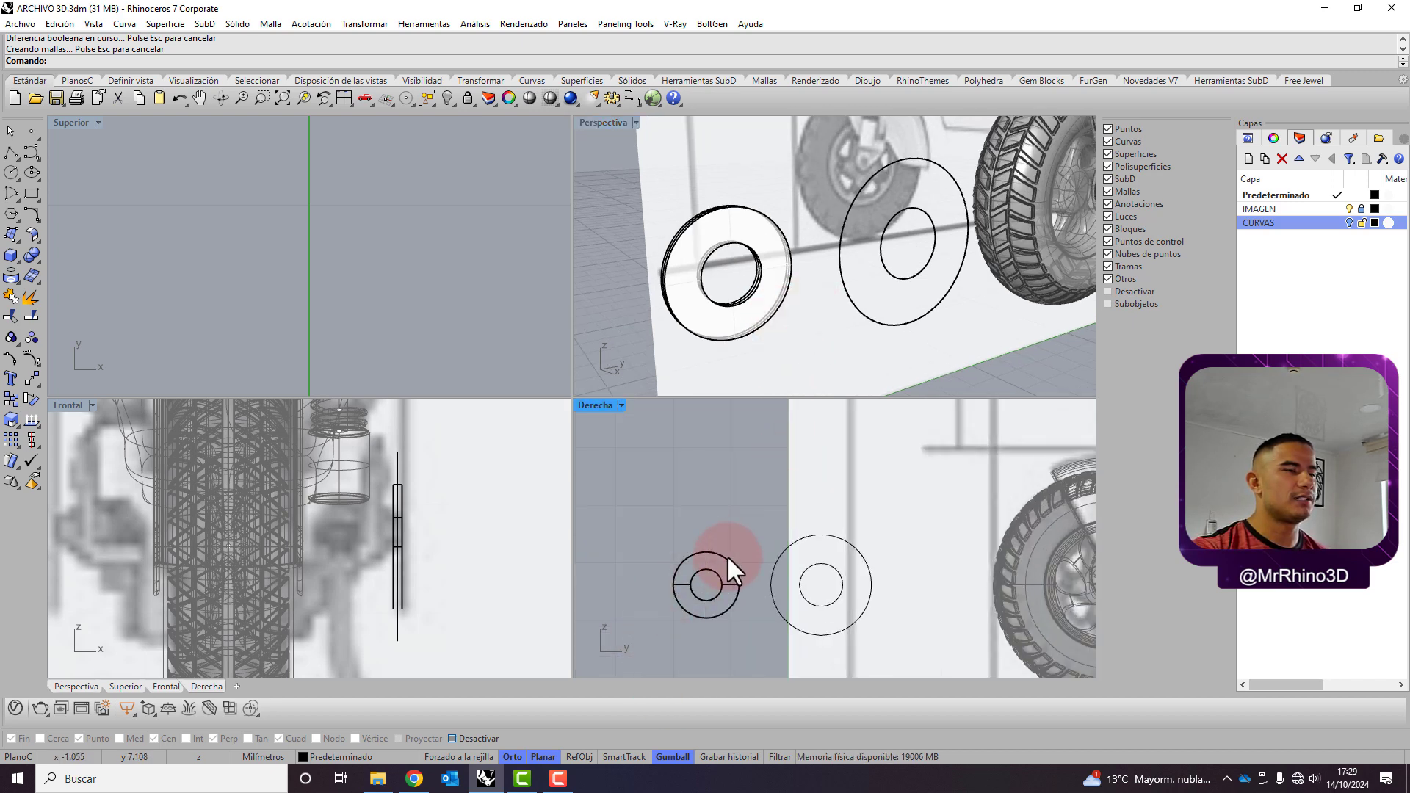
{"action": "scroll", "coordinate": [694, 589], "scroll_direction": "up", "scroll_amount": 3}
{"action": "scroll", "coordinate": [632, 512], "scroll_direction": "up", "scroll_amount": 2}
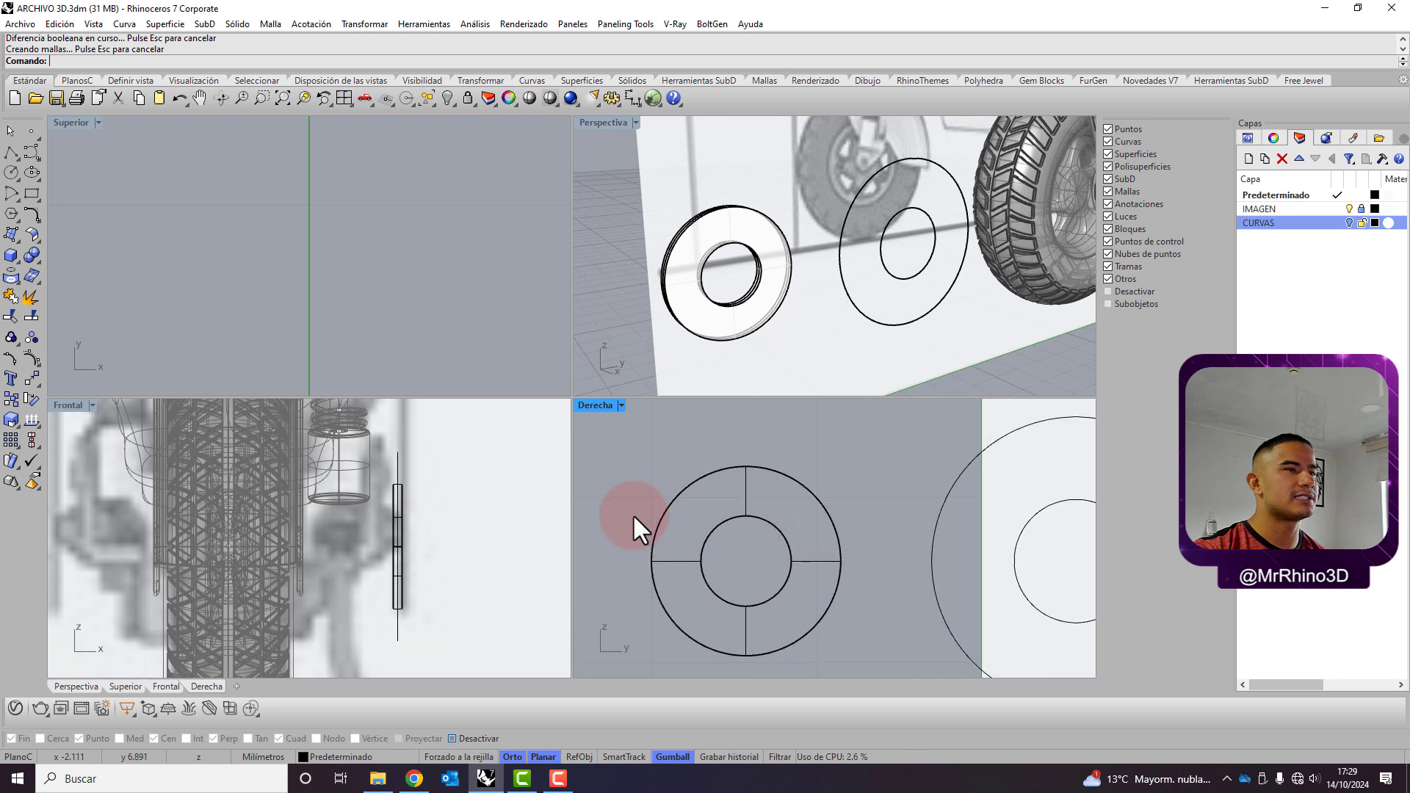
{"action": "scroll", "coordinate": [708, 547], "scroll_direction": "up", "scroll_amount": 1}
{"action": "scroll", "coordinate": [697, 536], "scroll_direction": "up", "scroll_amount": 1}
{"action": "scroll", "coordinate": [687, 530], "scroll_direction": "up", "scroll_amount": 1}
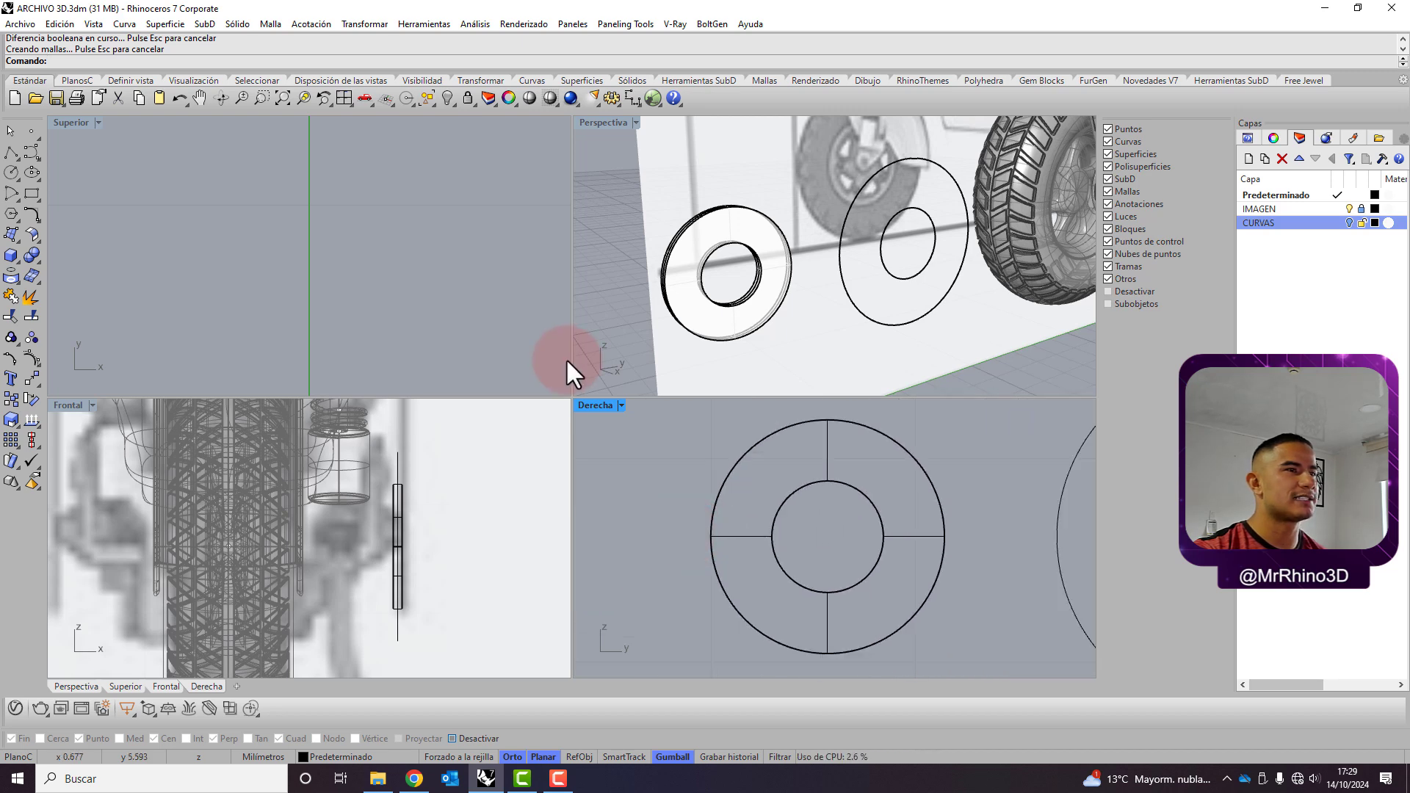
{"action": "double_click", "coordinate": [593, 404]}
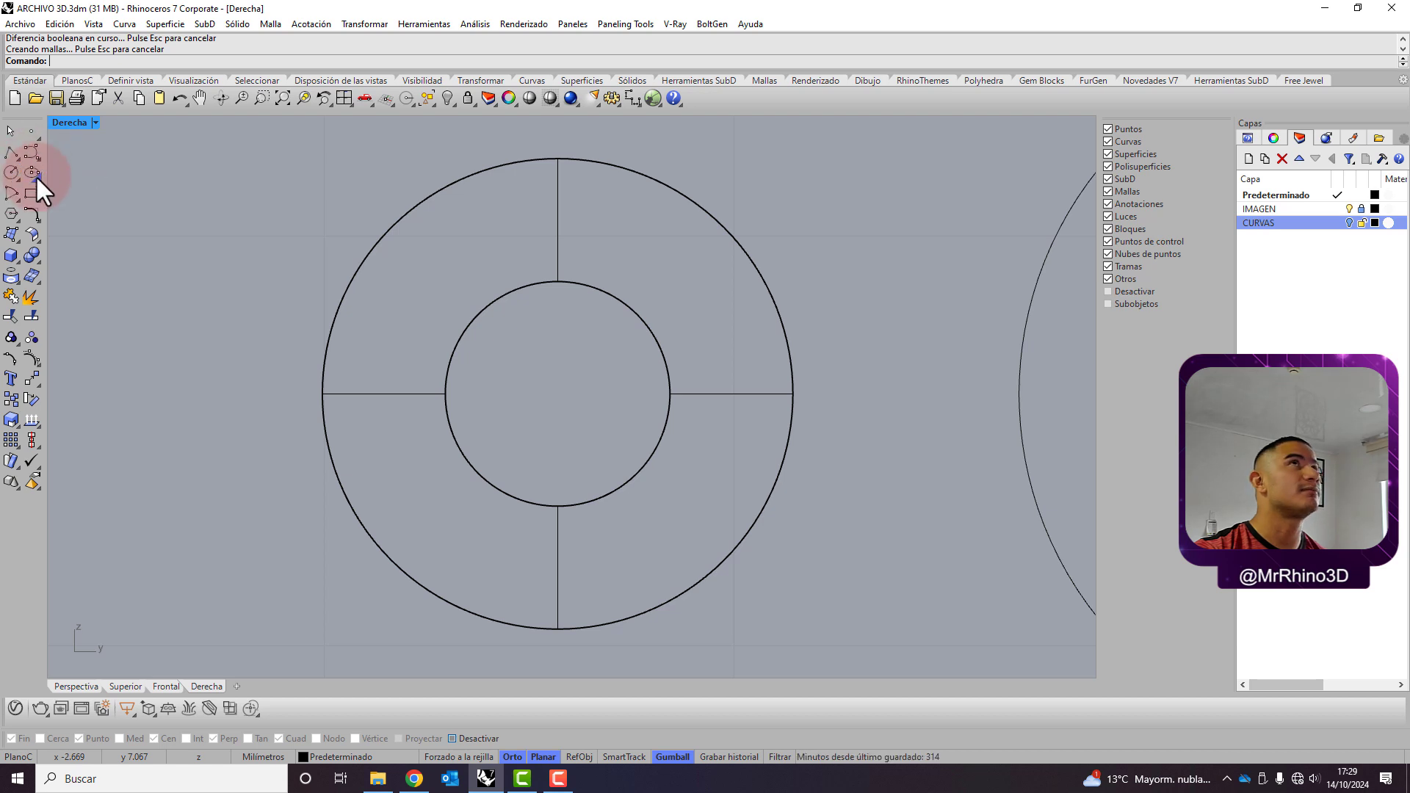
Start a spiral with object snaps on, cancel the misplaced first attempt and restart
{"action": "left_click", "coordinate": [39, 157]}
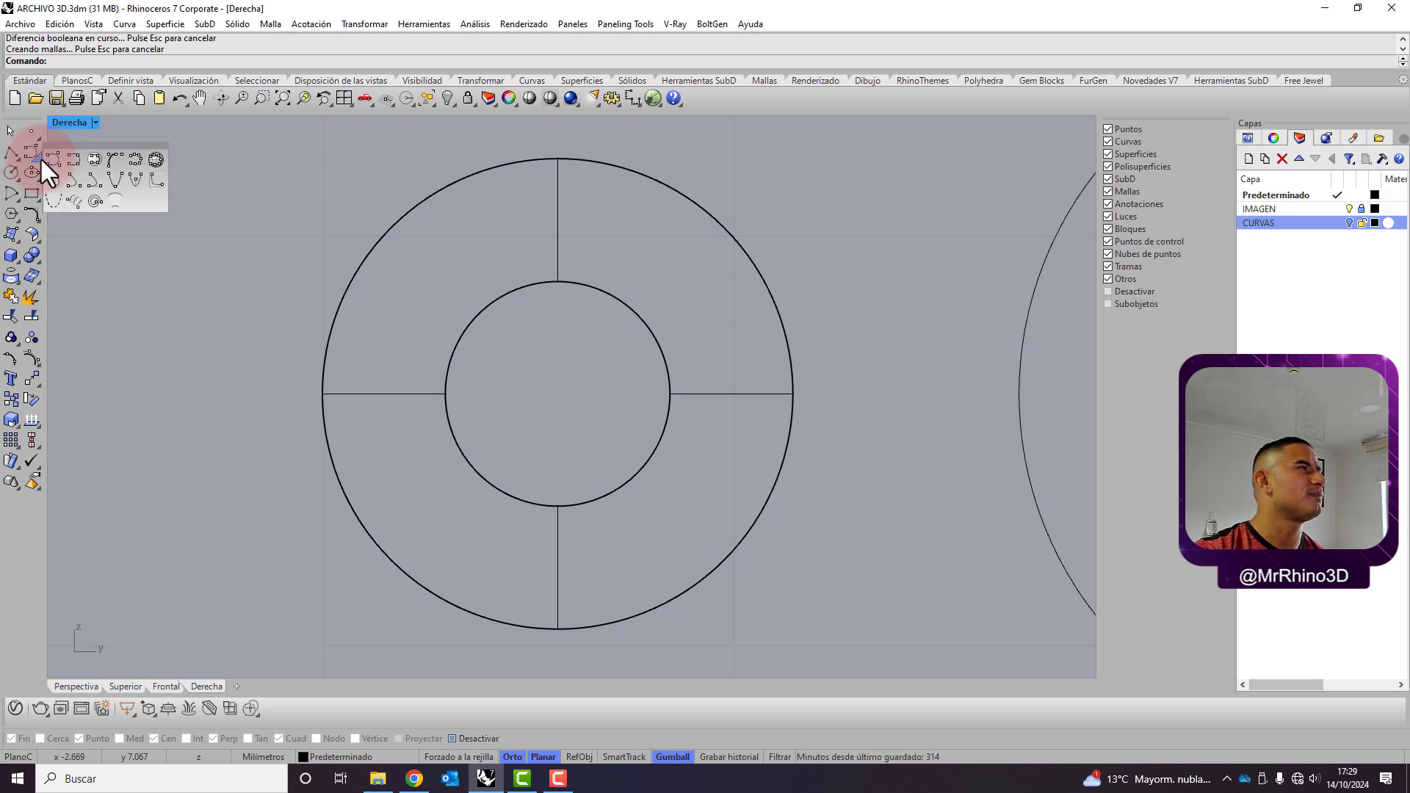
{"action": "left_click", "coordinate": [88, 200]}
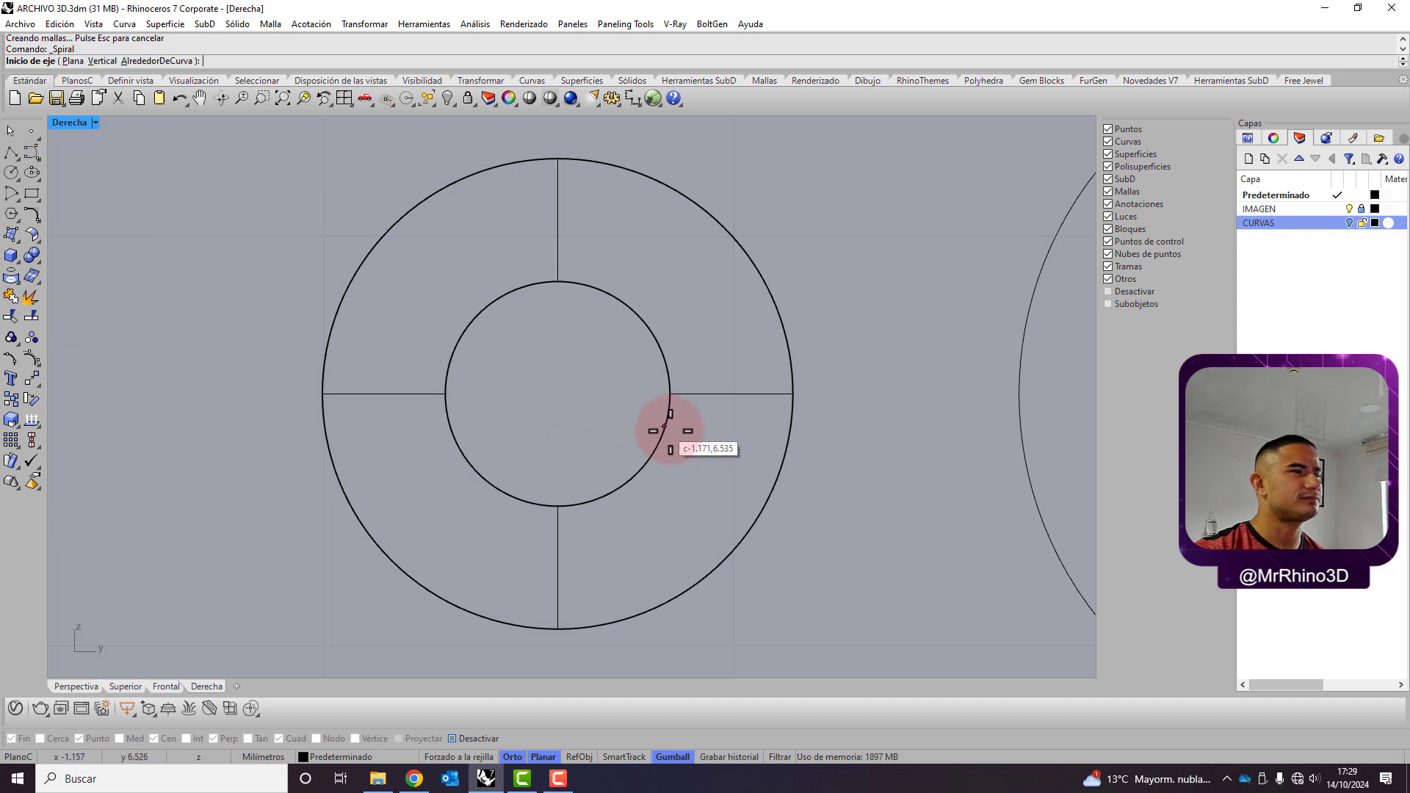
{"action": "left_click", "coordinate": [579, 756]}
{"action": "left_click", "coordinate": [470, 738]}
{"action": "left_click", "coordinate": [558, 394]}
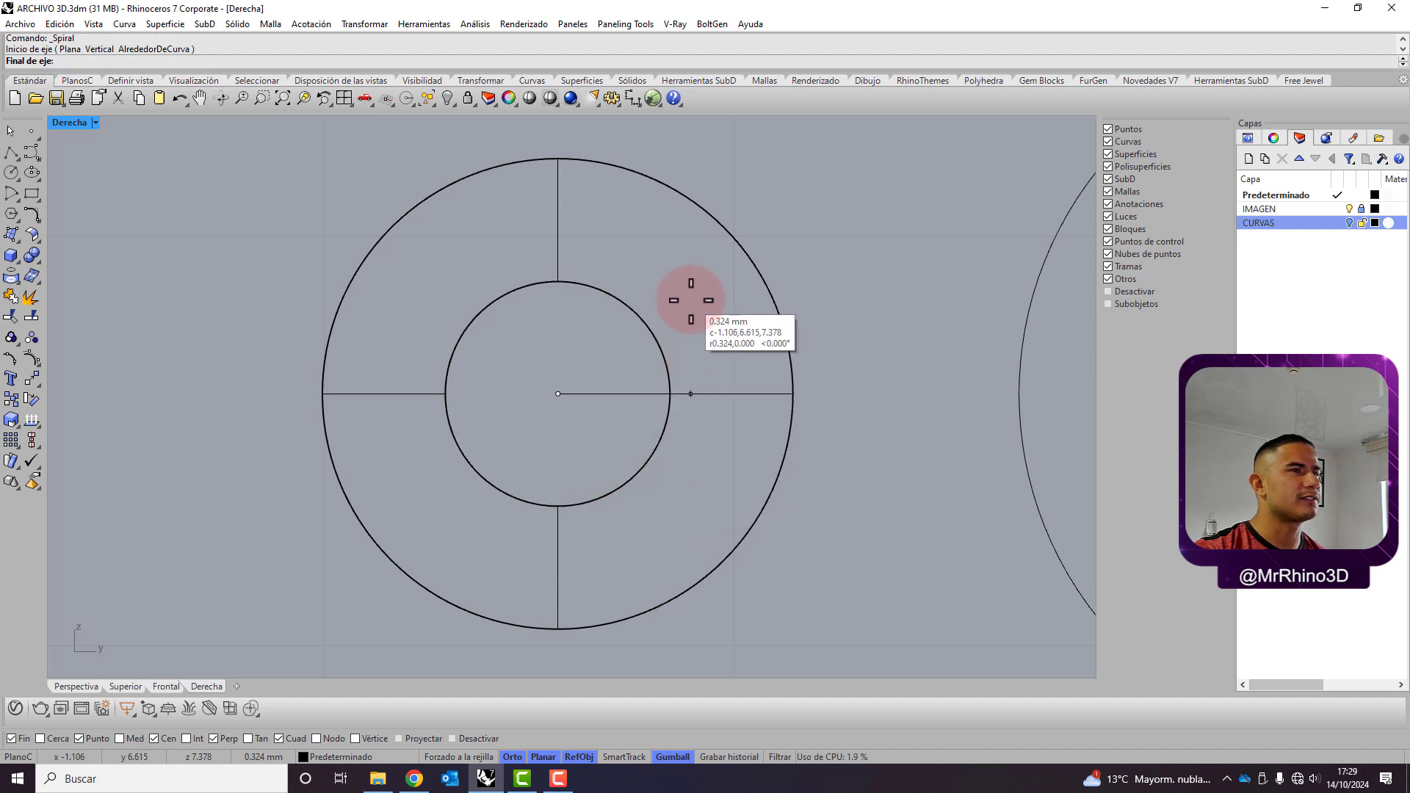
{"action": "left_click", "coordinate": [676, 351]}
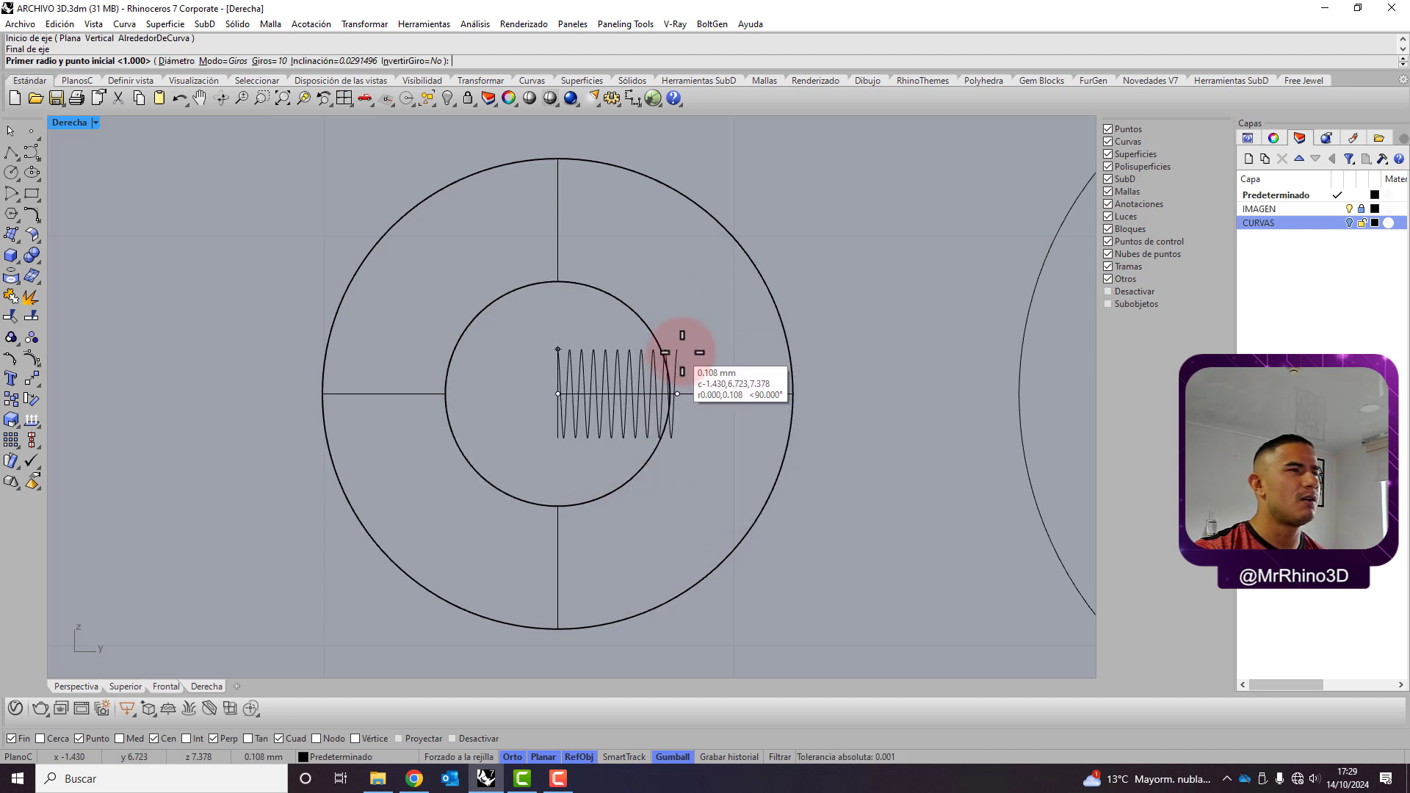
{"action": "left_click", "coordinate": [691, 472]}
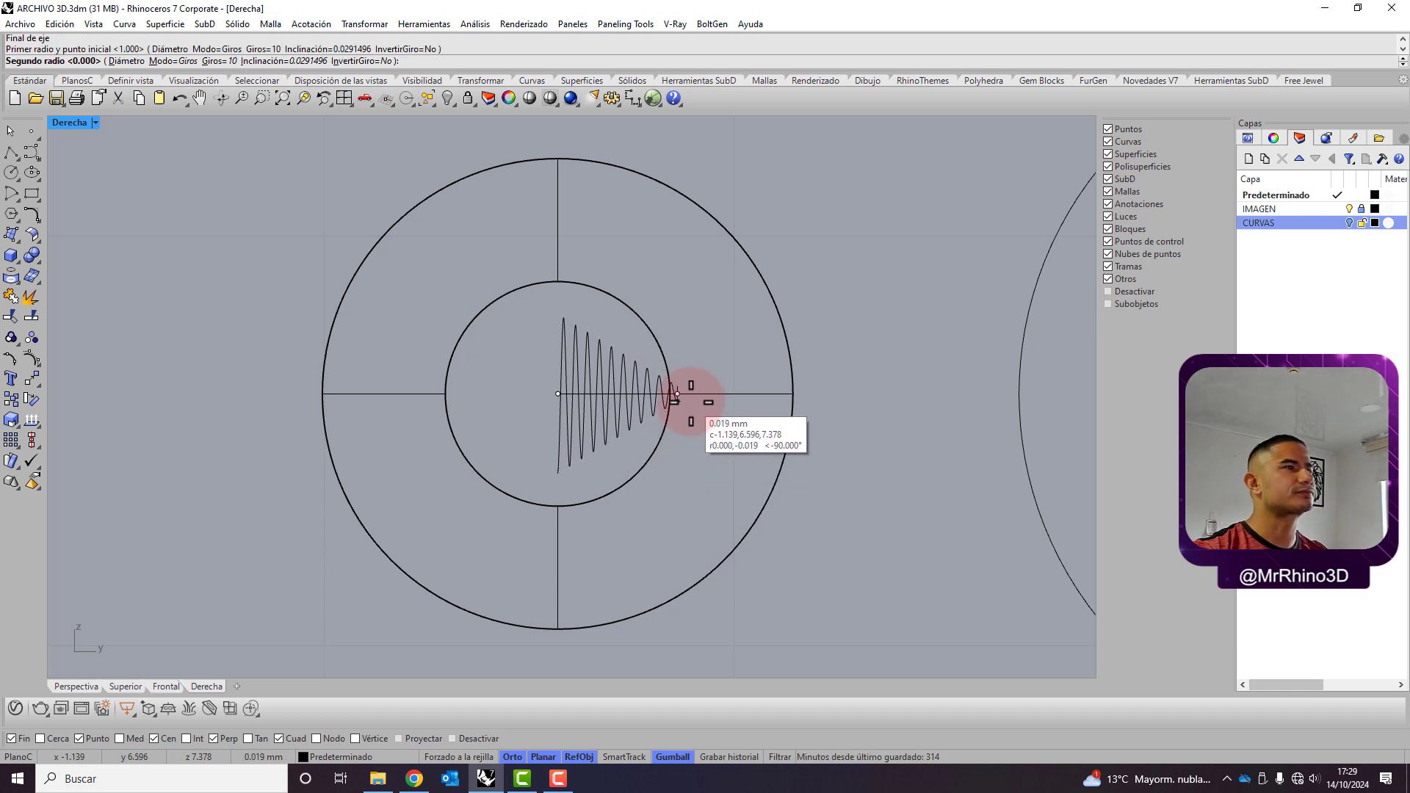
{"action": "key", "text": "Escape"}
{"action": "key", "text": "Return"}
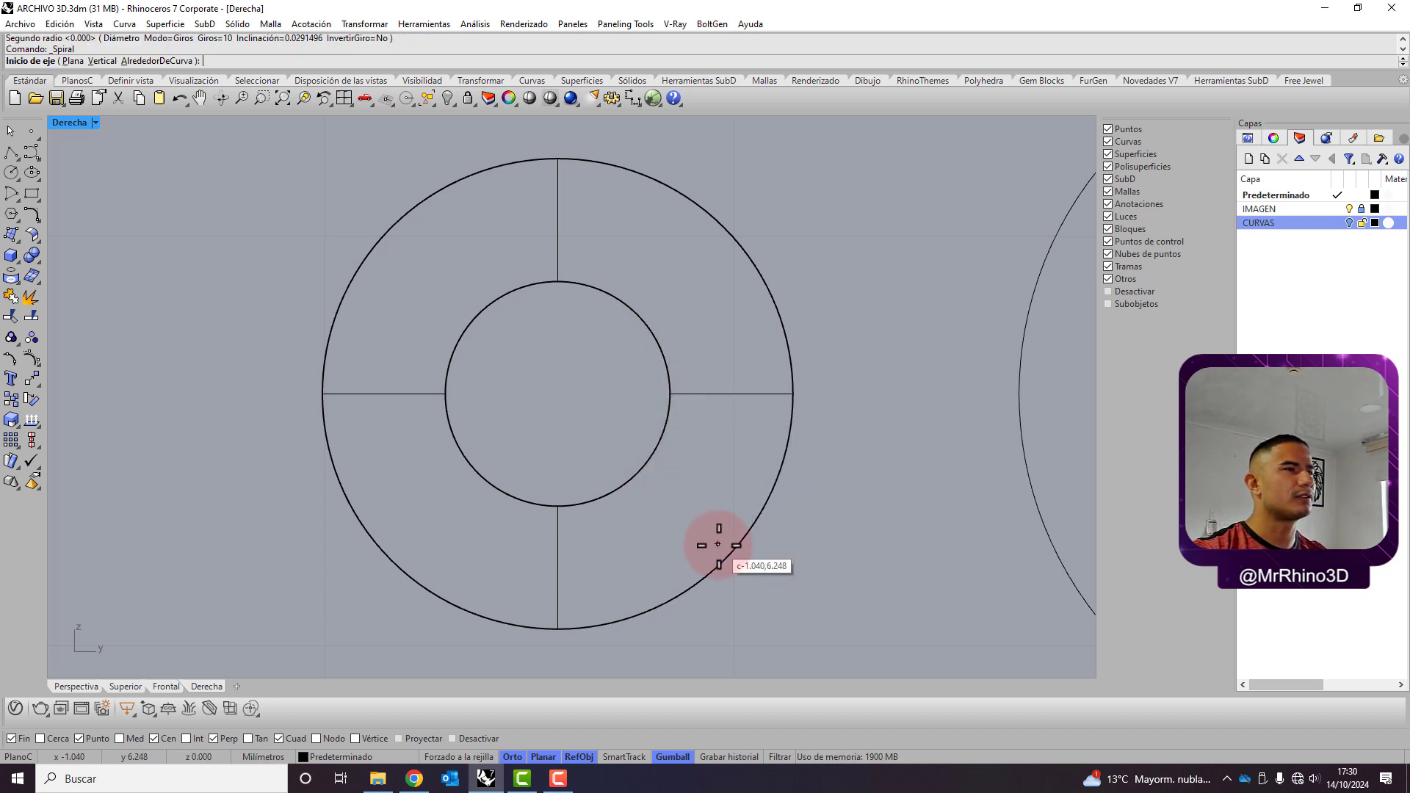
Set the spiral axis from the washer centre through its thickness, in four-view layout
{"action": "left_click", "coordinate": [719, 545]}
{"action": "double_click", "coordinate": [70, 121]}
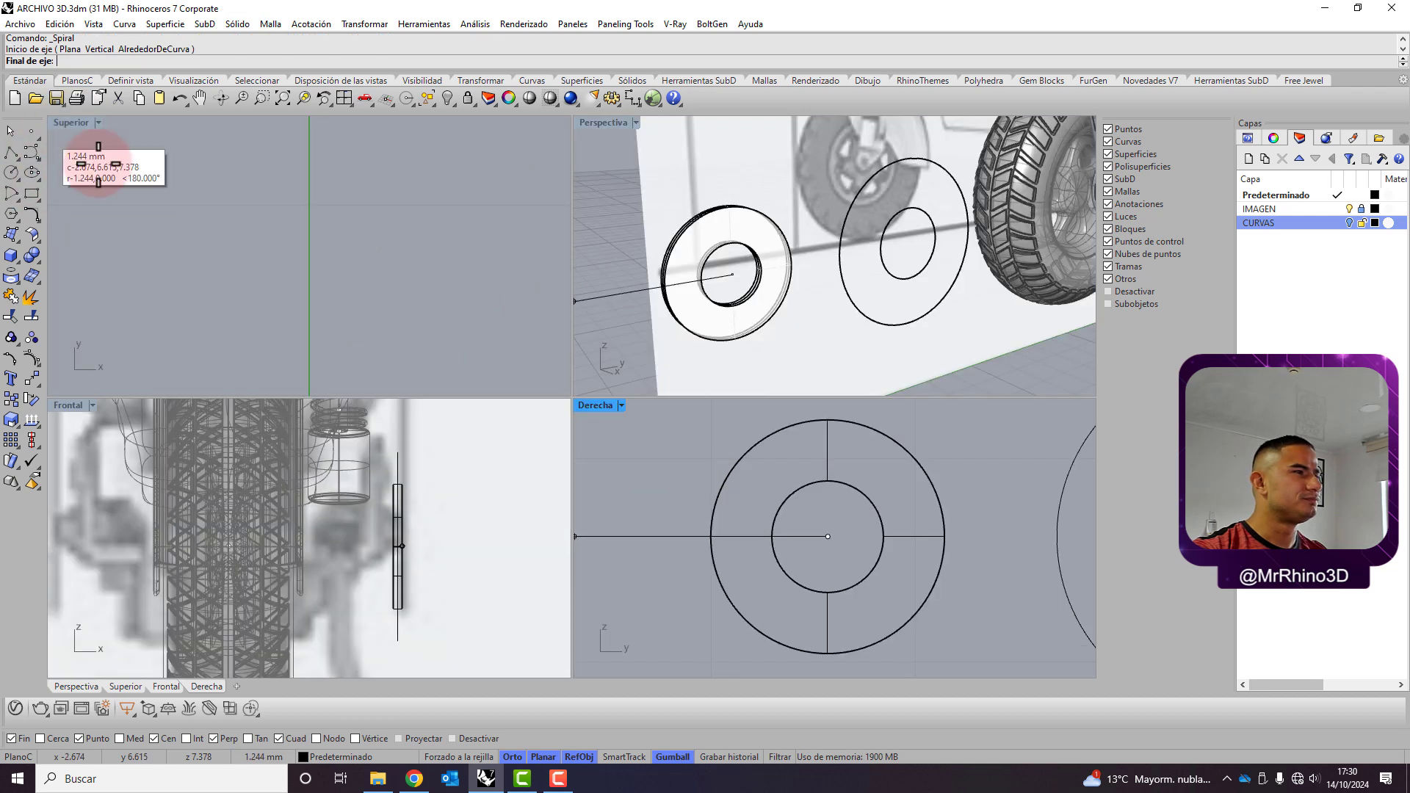
{"action": "left_click", "coordinate": [430, 543]}
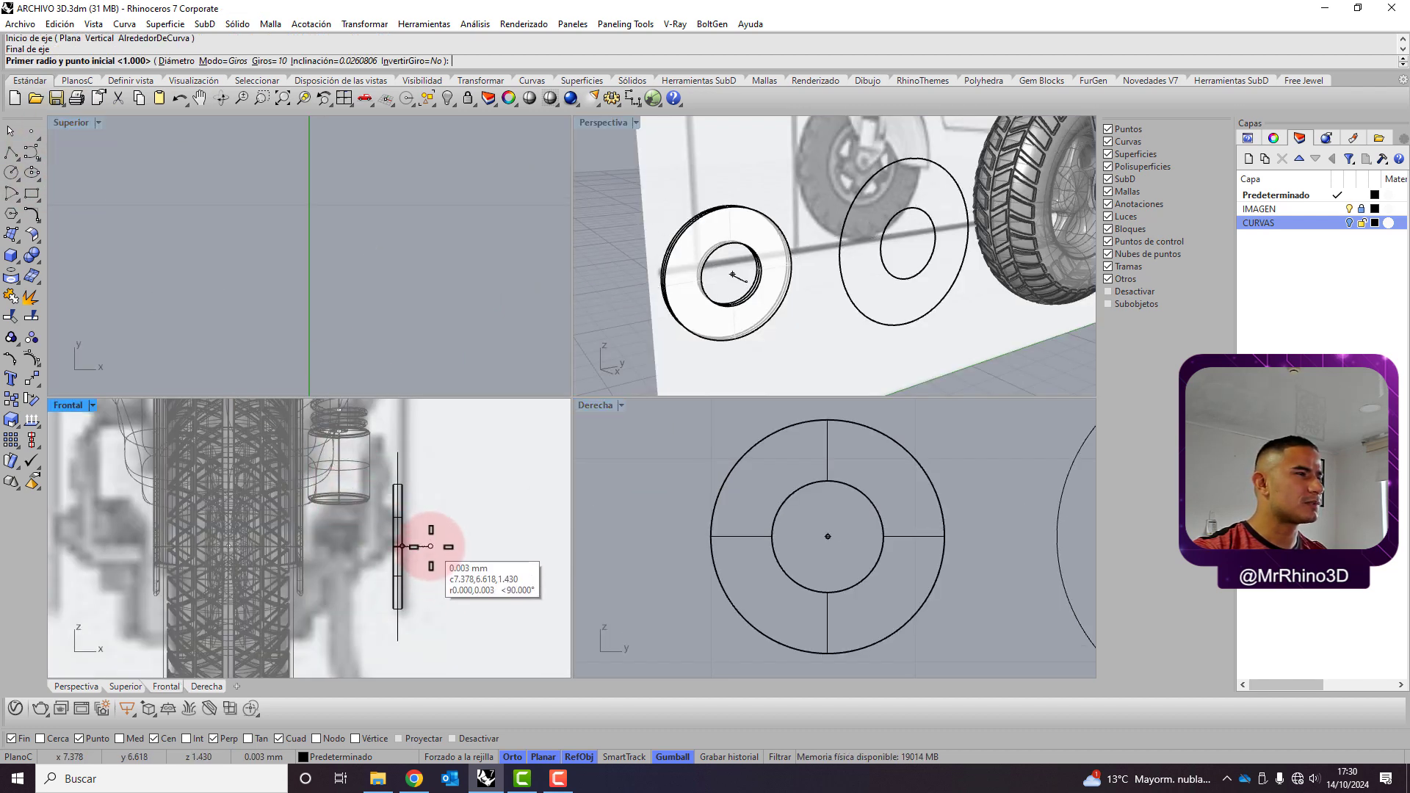
{"action": "scroll", "coordinate": [437, 506], "scroll_direction": "up", "scroll_amount": 3}
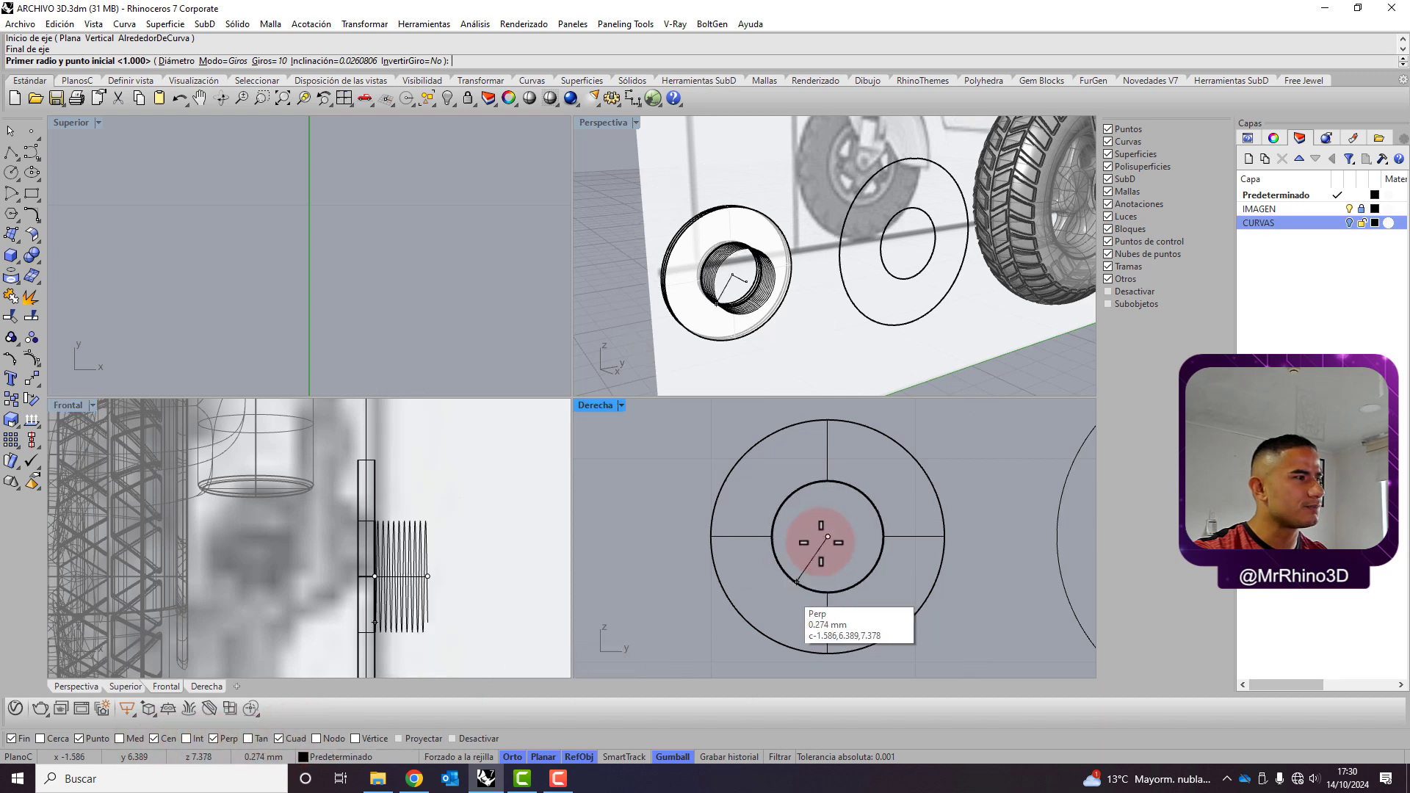
Give the spiral 5 turns, from the inner circle radius out to the outer circle
{"action": "left_click", "coordinate": [163, 743]}
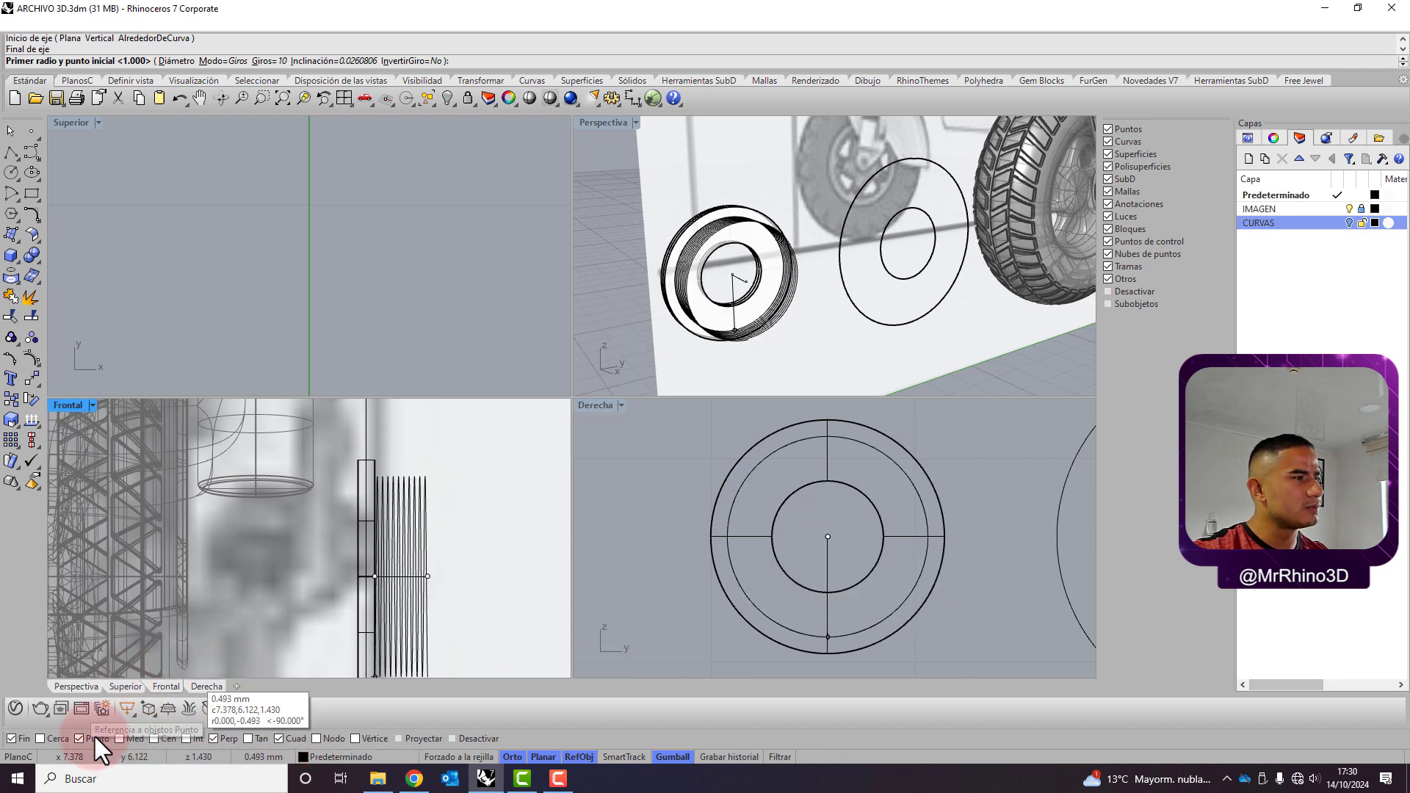
{"action": "left_click", "coordinate": [16, 735]}
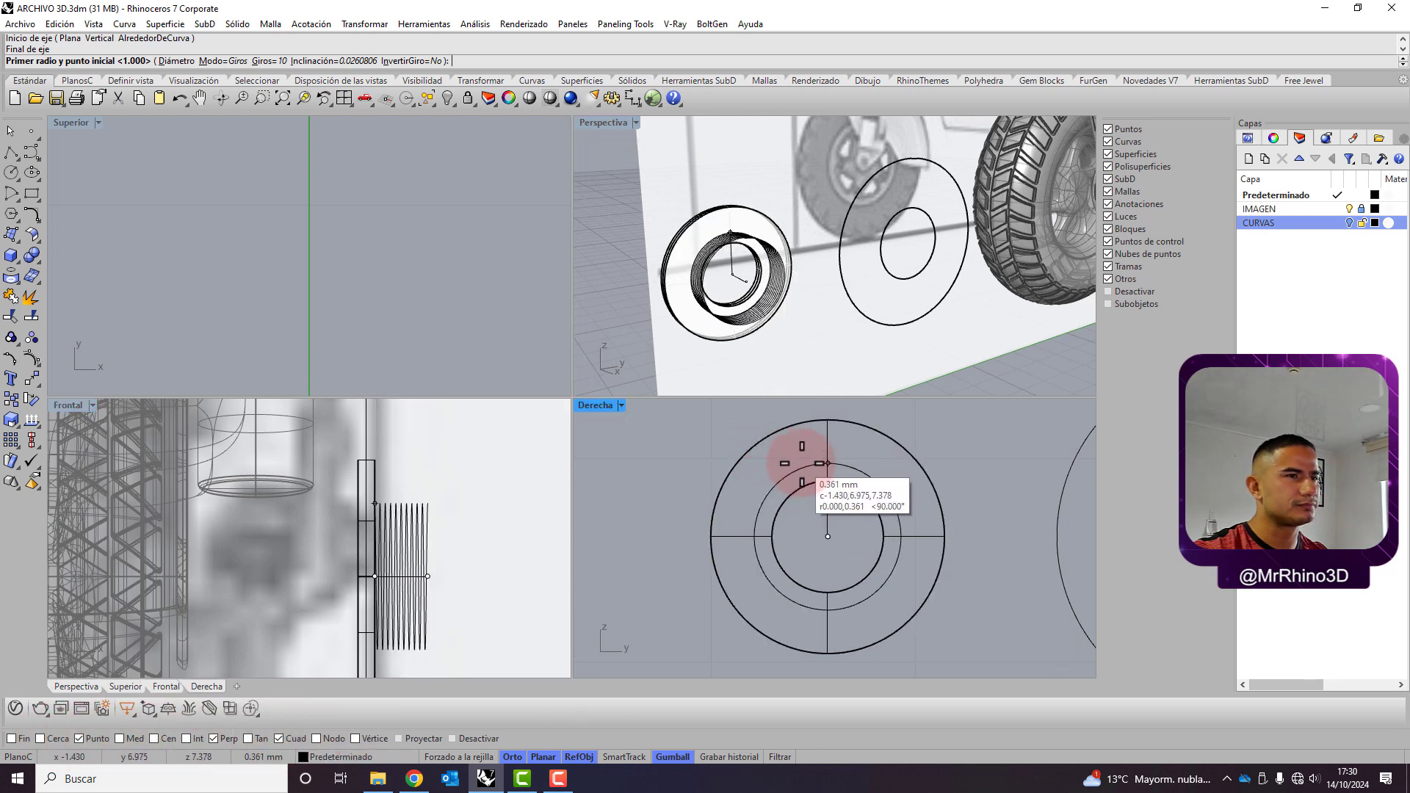
{"action": "left_click", "coordinate": [824, 482]}
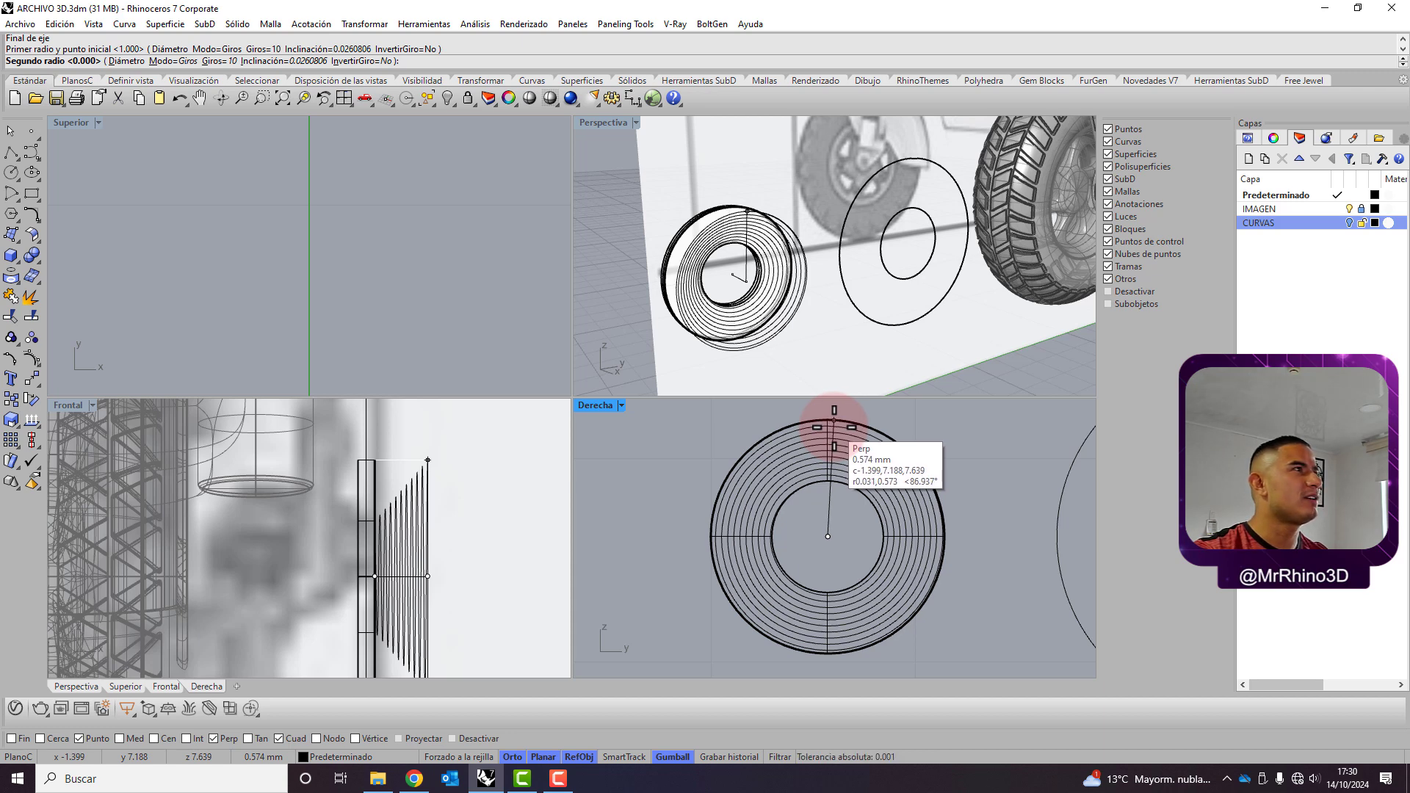
{"action": "left_click", "coordinate": [212, 62]}
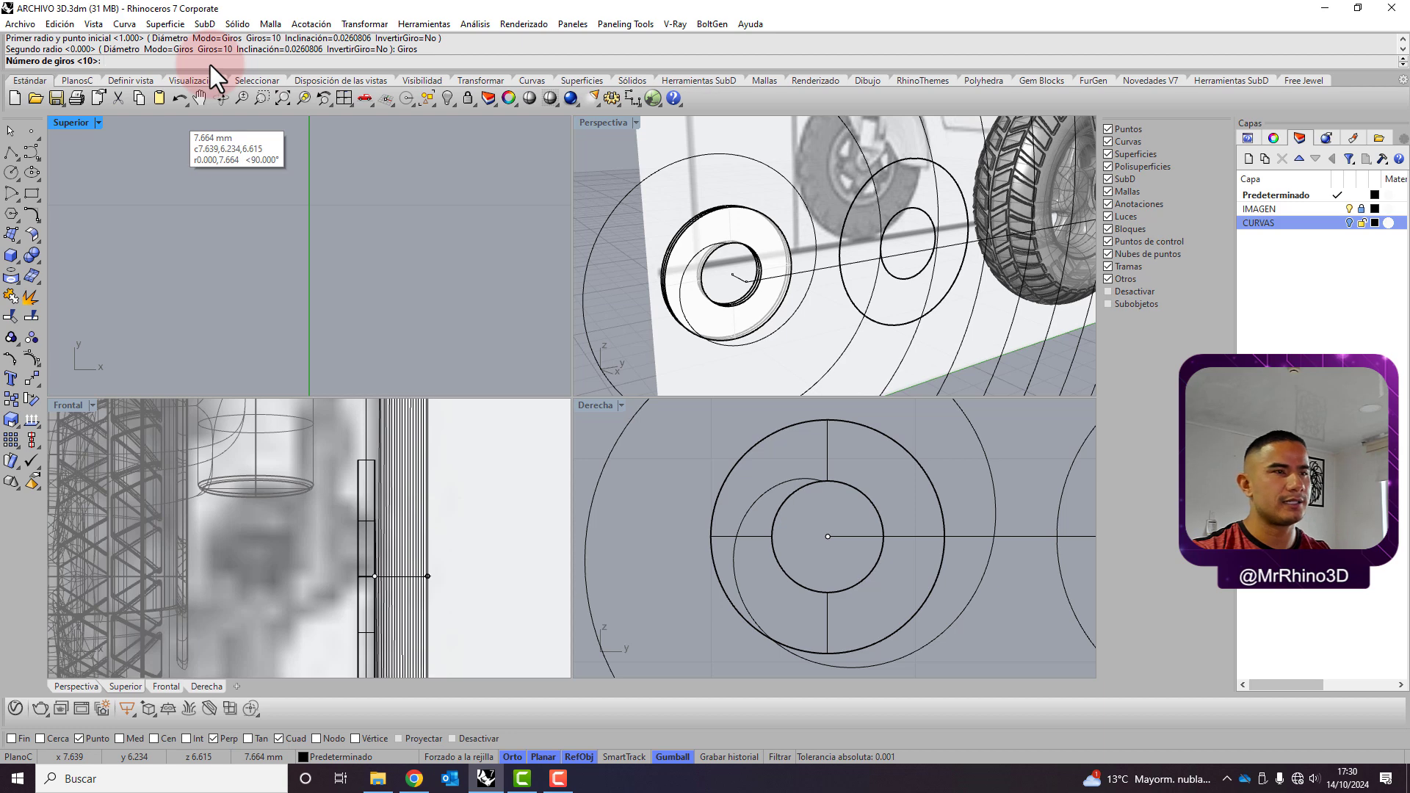
{"action": "type", "text": "5"}
{"action": "key", "text": "Return"}
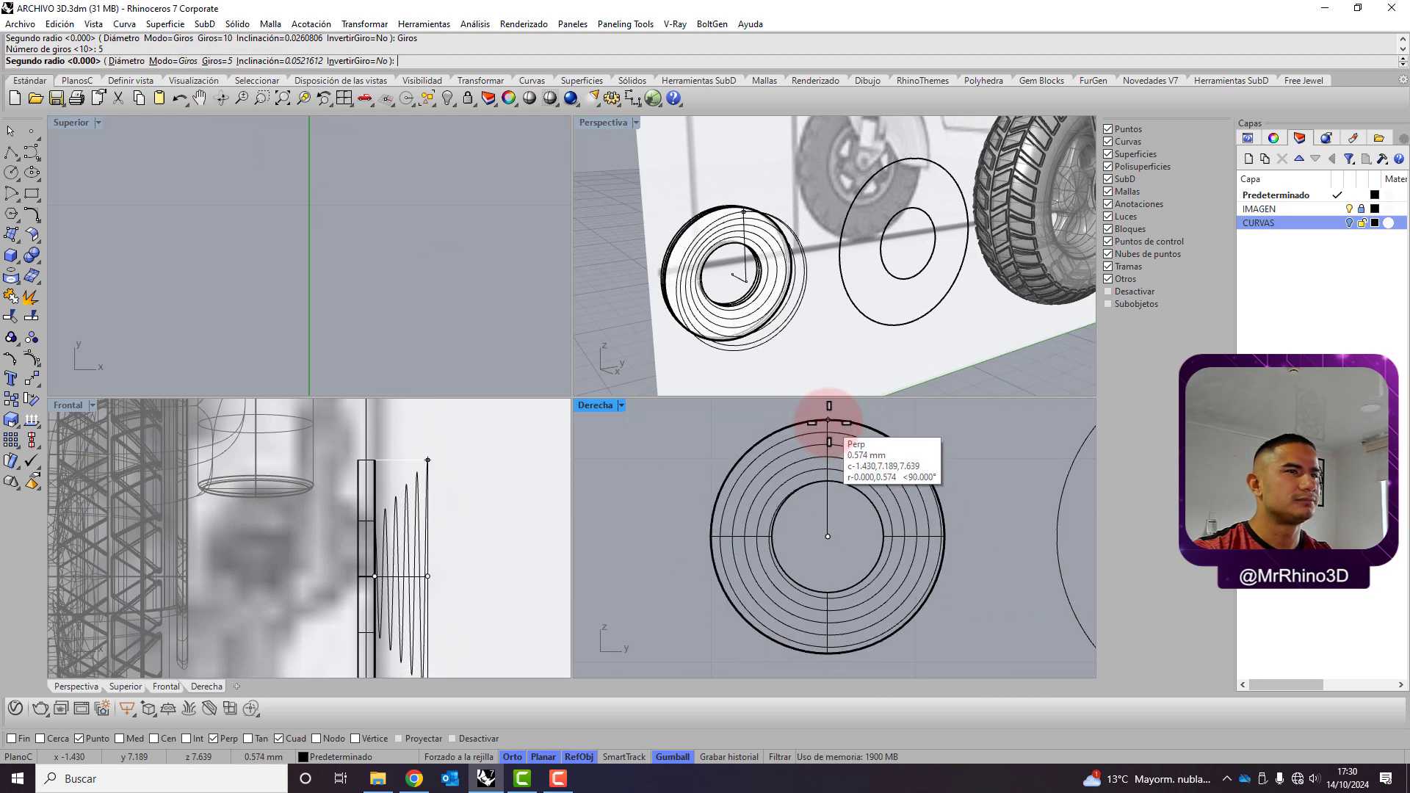
{"action": "left_click", "coordinate": [828, 421]}
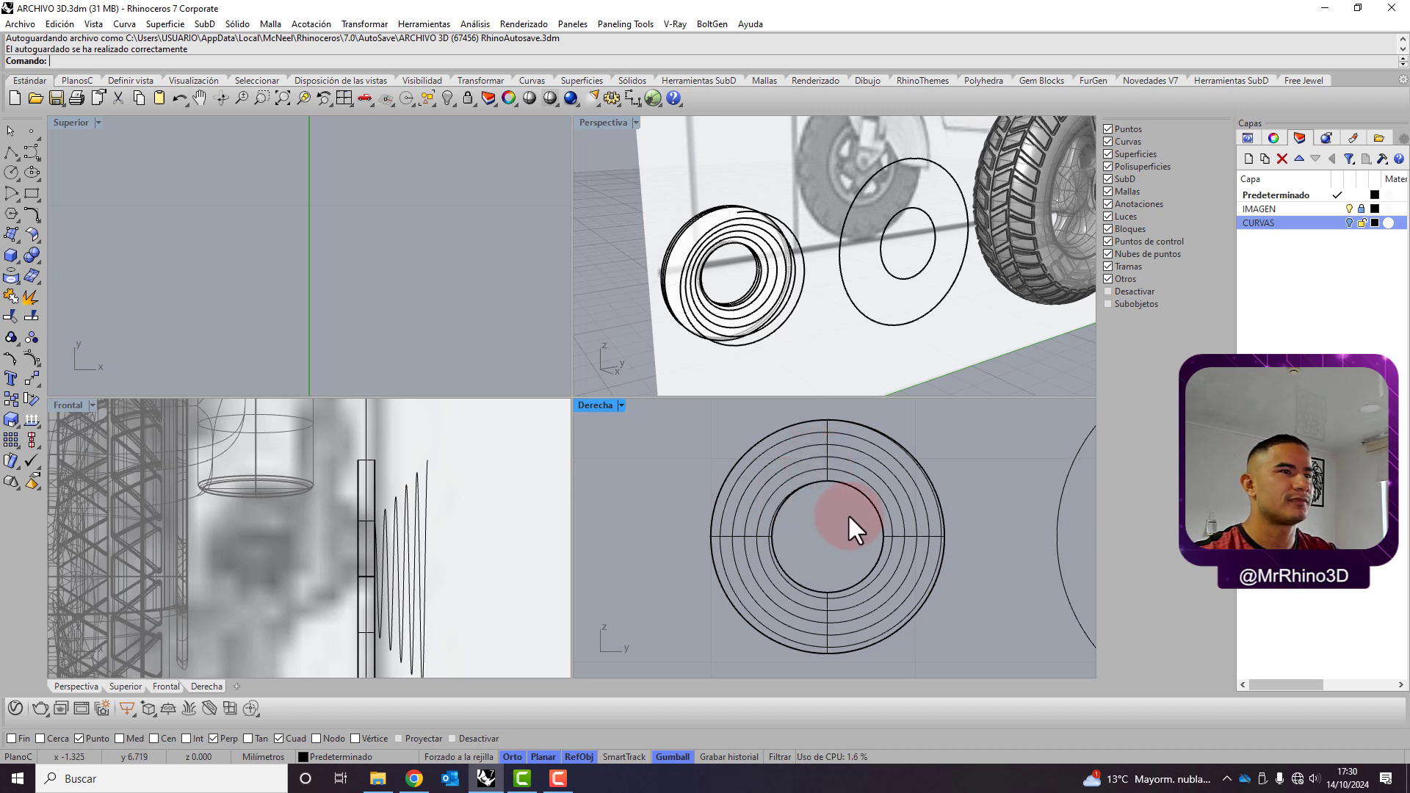
Draw a small cylinder based at the spiral's outer end point
{"action": "scroll", "coordinate": [848, 513], "scroll_direction": "up", "scroll_amount": 1}
{"action": "scroll", "coordinate": [822, 483], "scroll_direction": "up", "scroll_amount": 1}
{"action": "scroll", "coordinate": [823, 484], "scroll_direction": "up", "scroll_amount": 2}
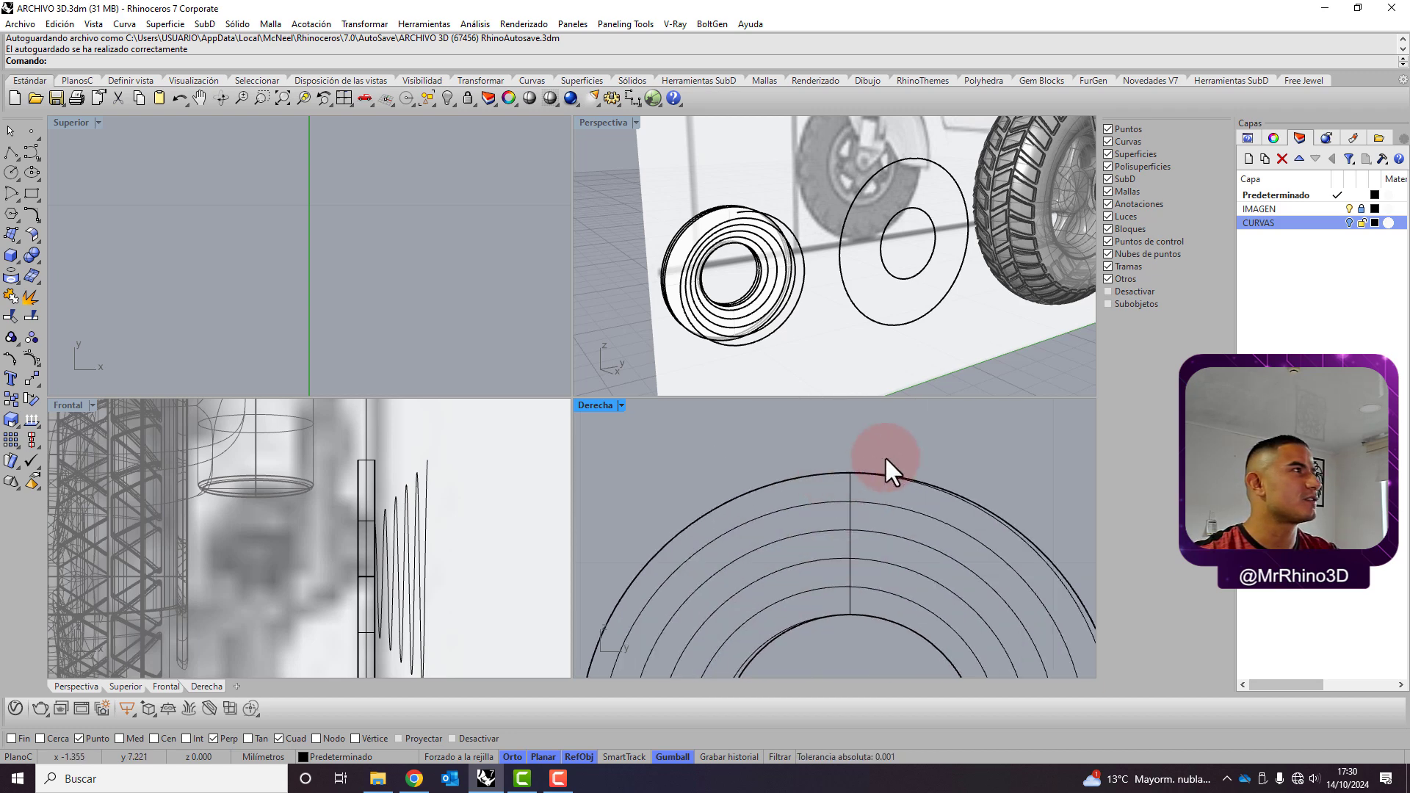
{"action": "left_click", "coordinate": [248, 27]}
{"action": "mouse_move", "coordinate": [258, 55]}
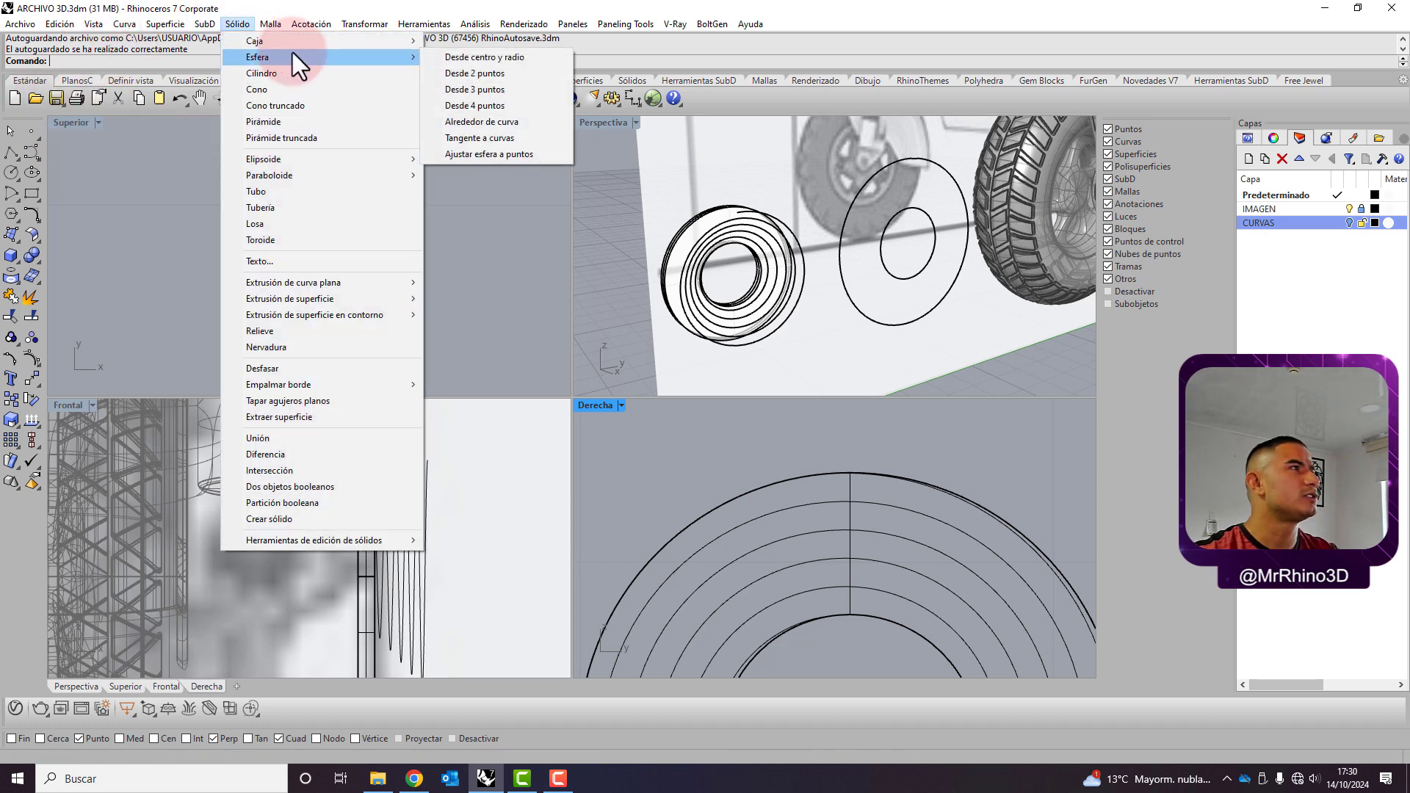
{"action": "left_click", "coordinate": [309, 73]}
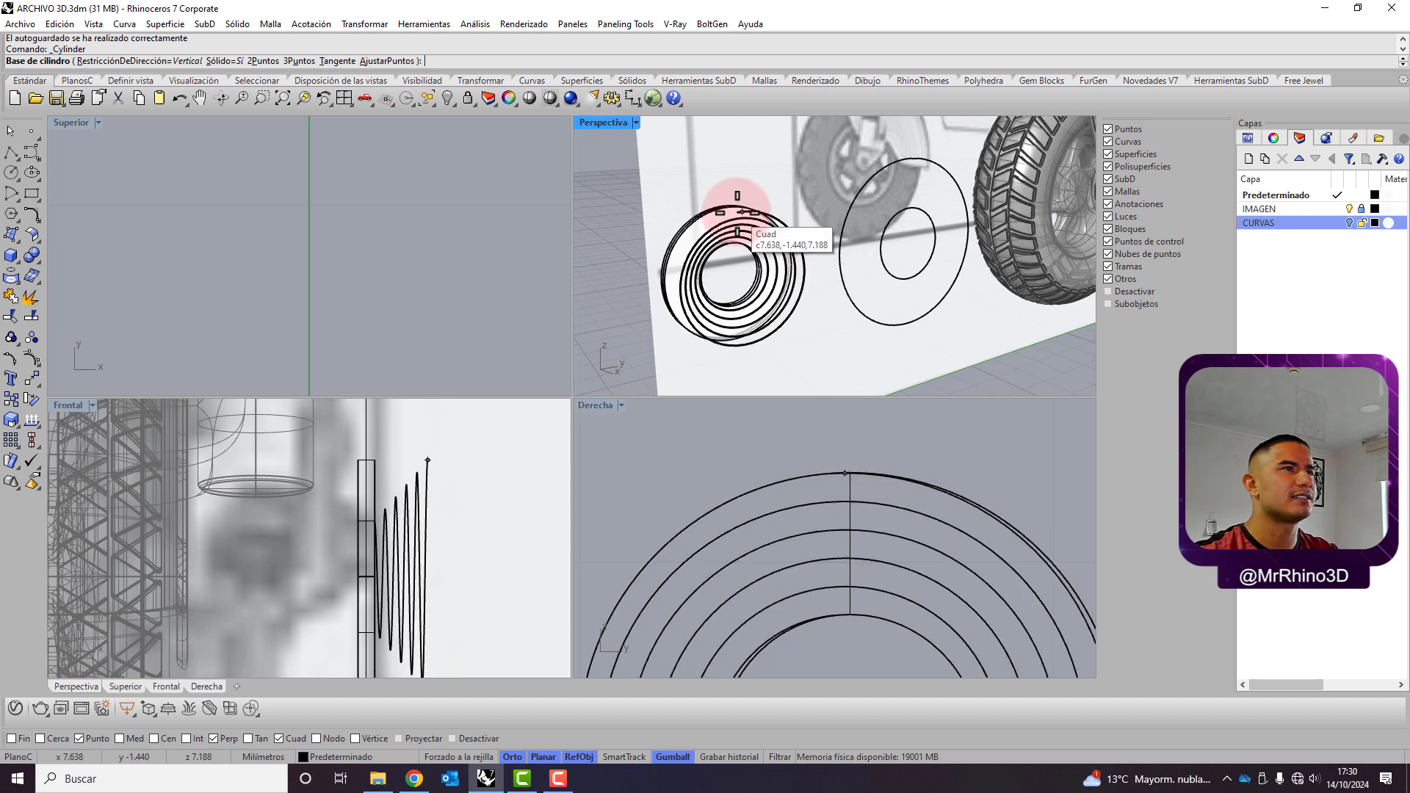
{"action": "scroll", "coordinate": [728, 213], "scroll_direction": "up", "scroll_amount": 3}
{"action": "scroll", "coordinate": [727, 213], "scroll_direction": "up", "scroll_amount": 2}
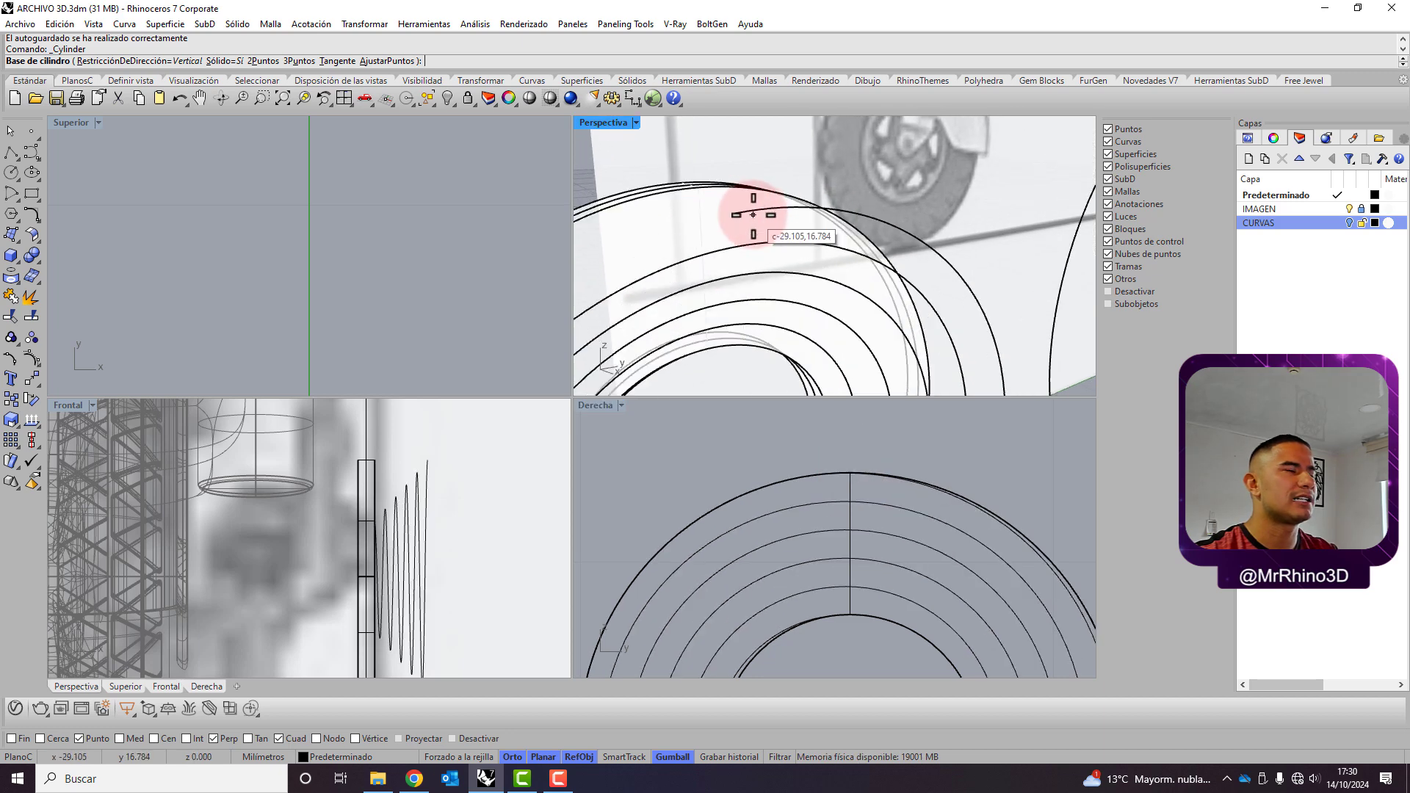
{"action": "left_click", "coordinate": [16, 738]}
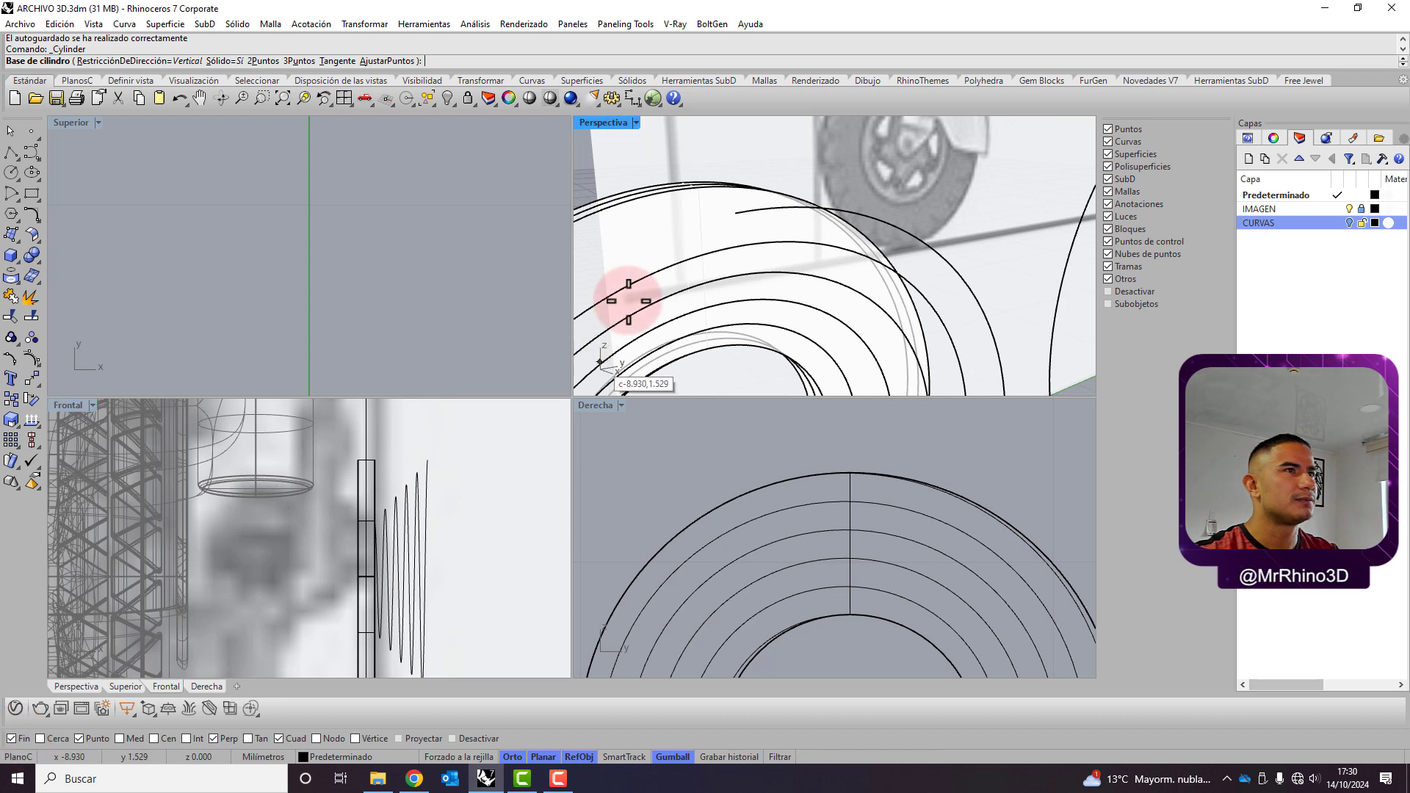
{"action": "left_click", "coordinate": [735, 213]}
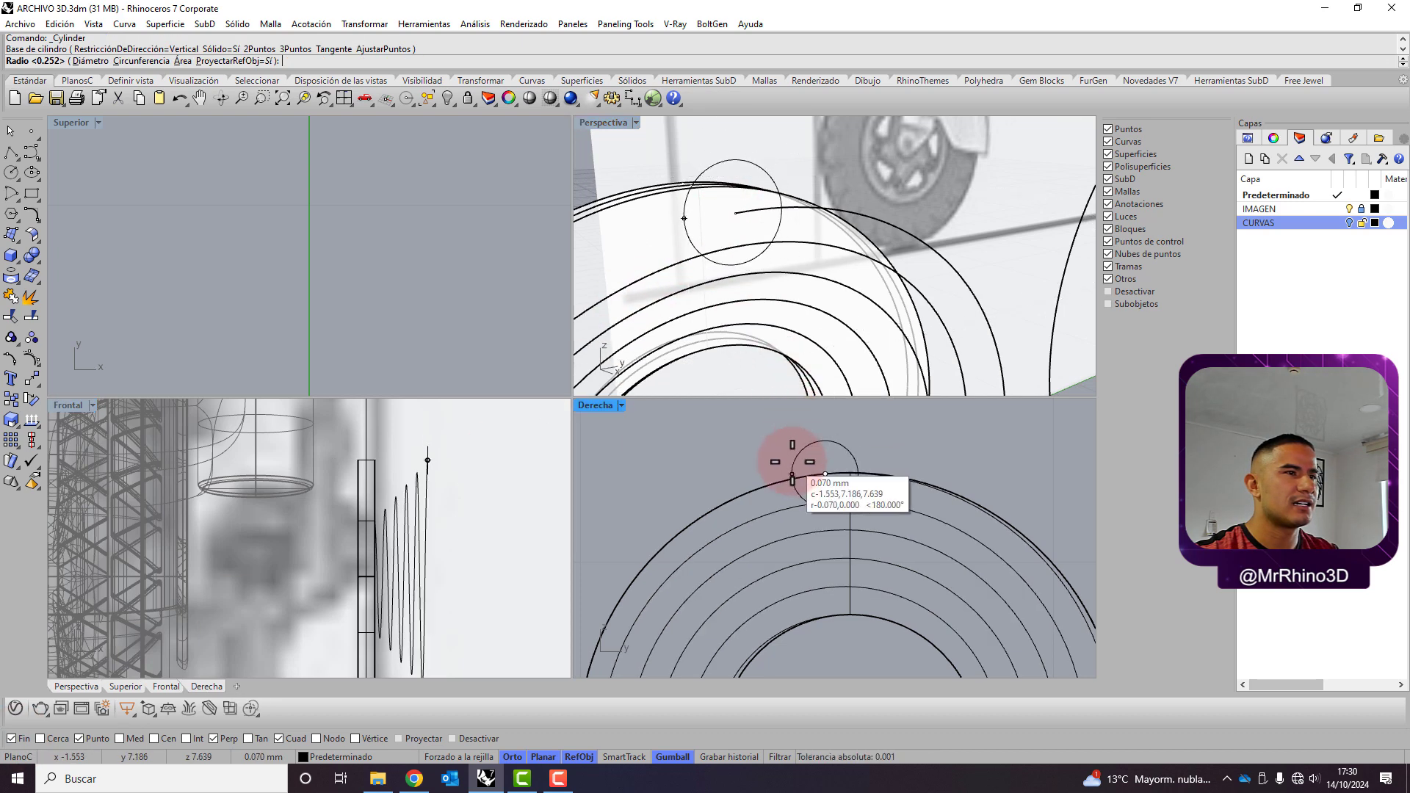
{"action": "left_click", "coordinate": [837, 481]}
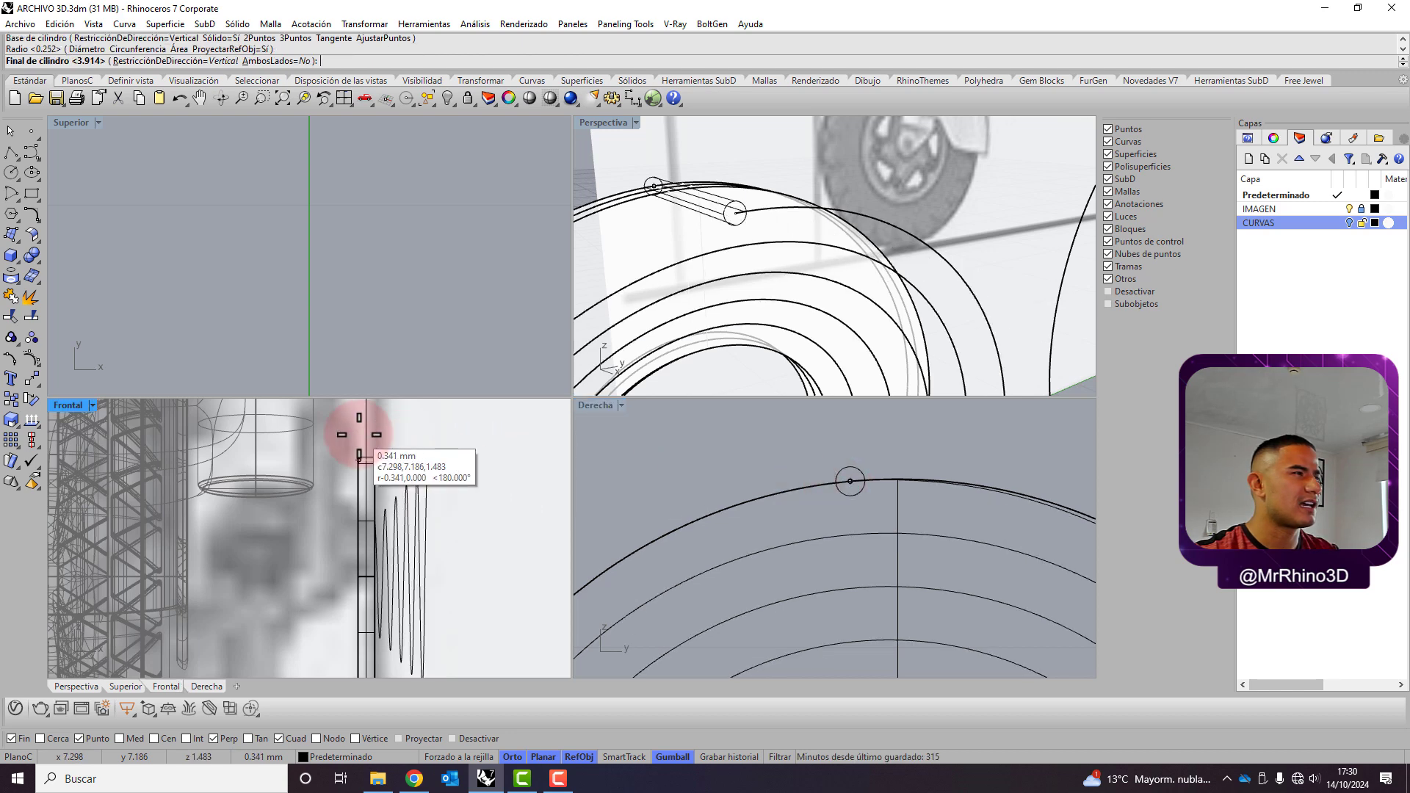
{"action": "left_click", "coordinate": [333, 443]}
Maximize the right-side view, then return to the four-view layout
{"action": "scroll", "coordinate": [808, 416], "scroll_direction": "down", "scroll_amount": 3}
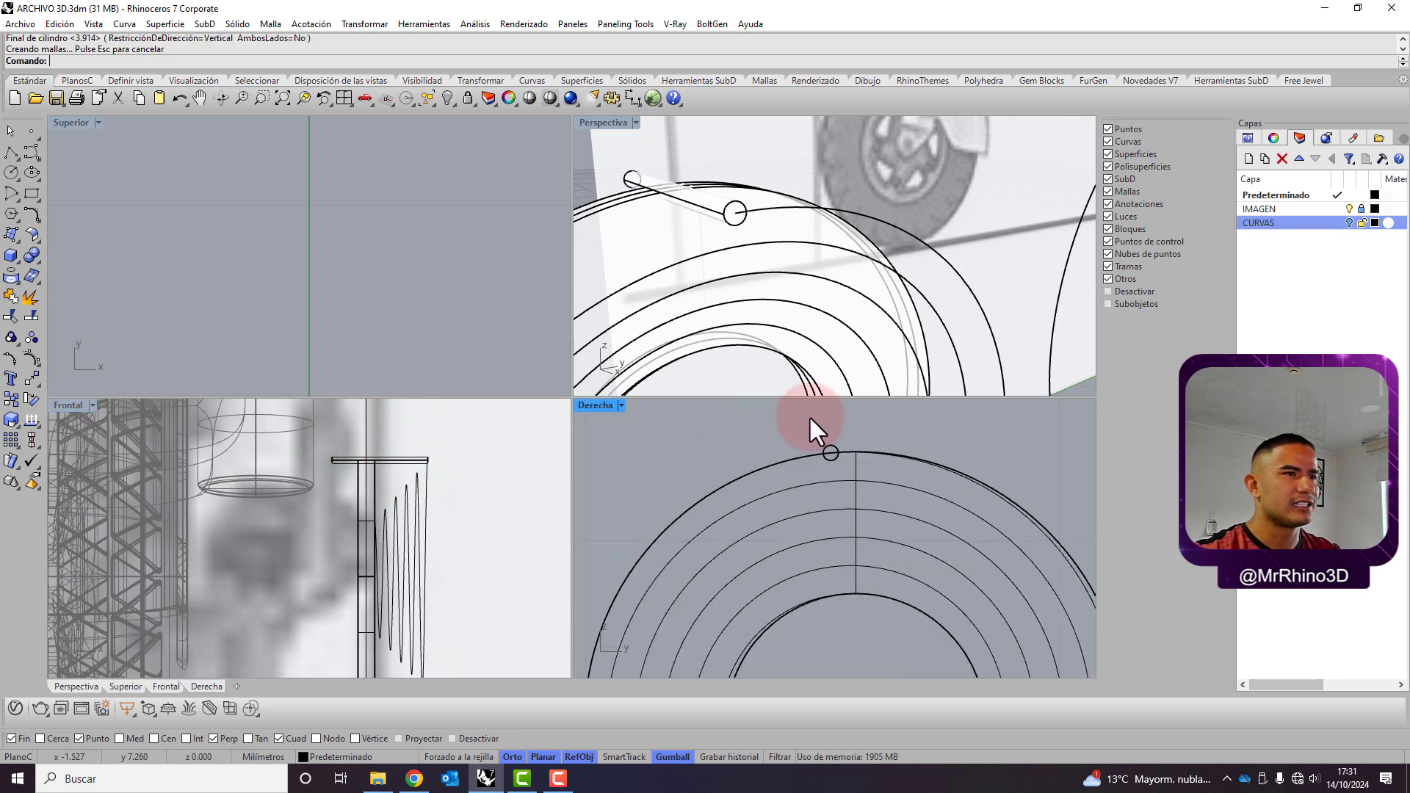
{"action": "scroll", "coordinate": [807, 441], "scroll_direction": "down", "scroll_amount": 3}
{"action": "double_click", "coordinate": [597, 403]}
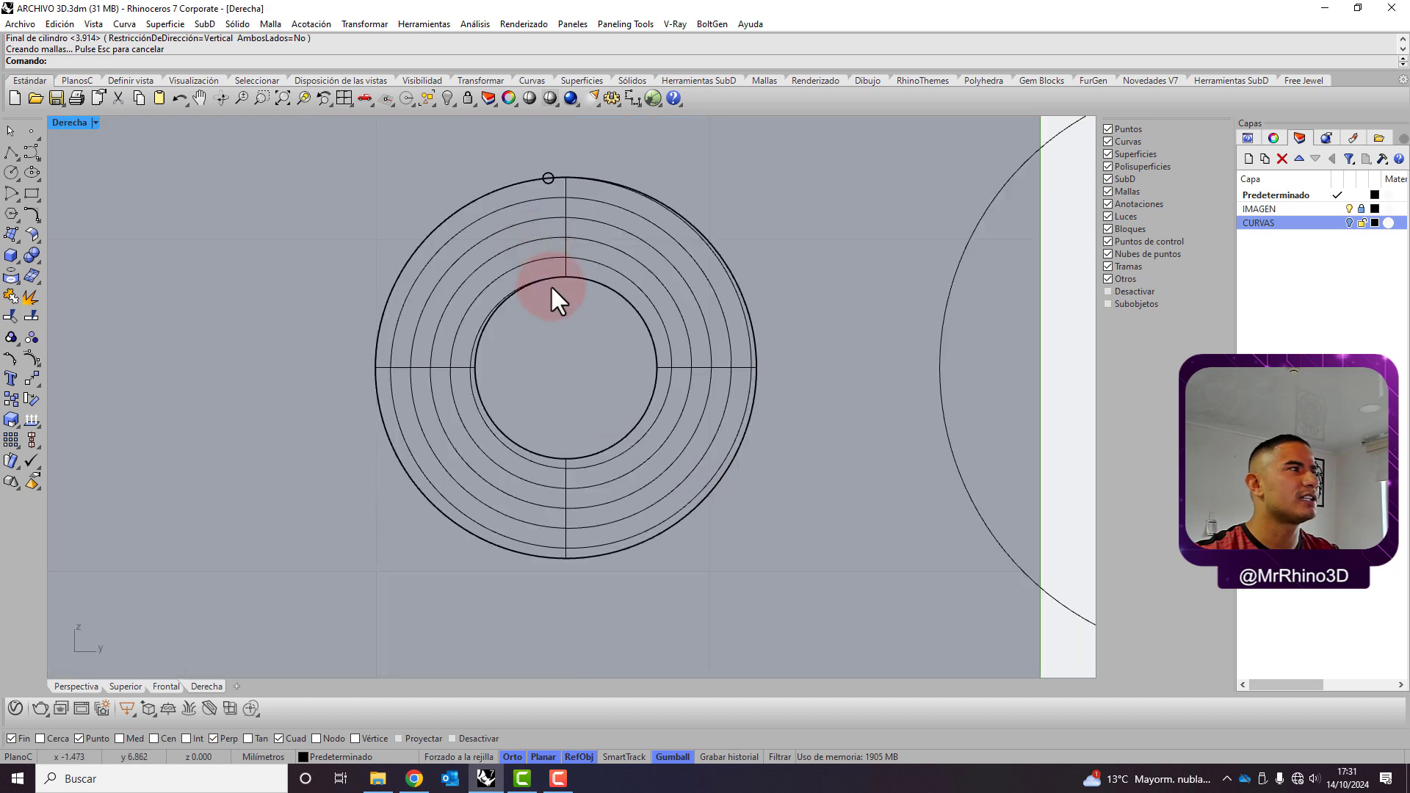
{"action": "scroll", "coordinate": [552, 294], "scroll_direction": "up", "scroll_amount": 2}
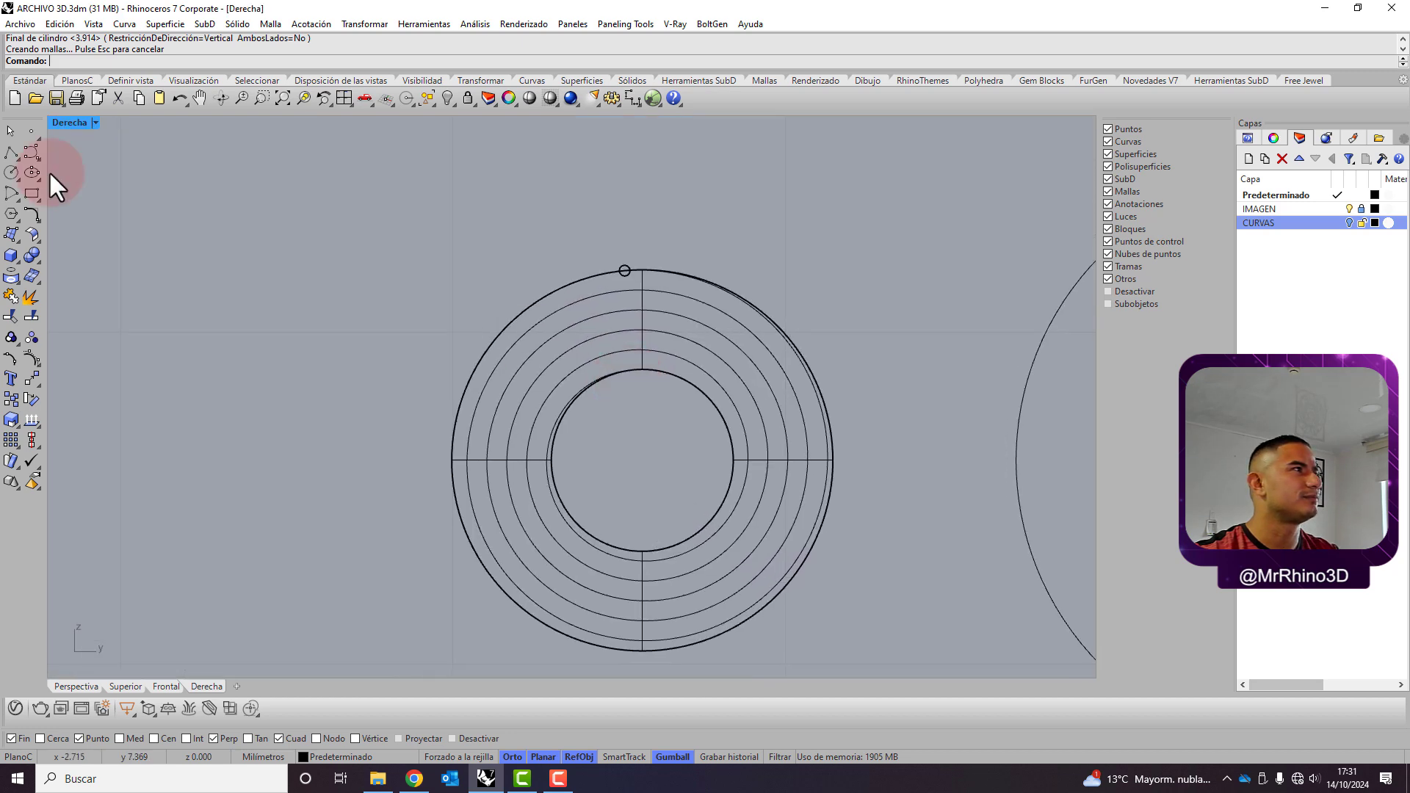
{"action": "double_click", "coordinate": [74, 122]}
{"action": "scroll", "coordinate": [367, 470], "scroll_direction": "up", "scroll_amount": 3}
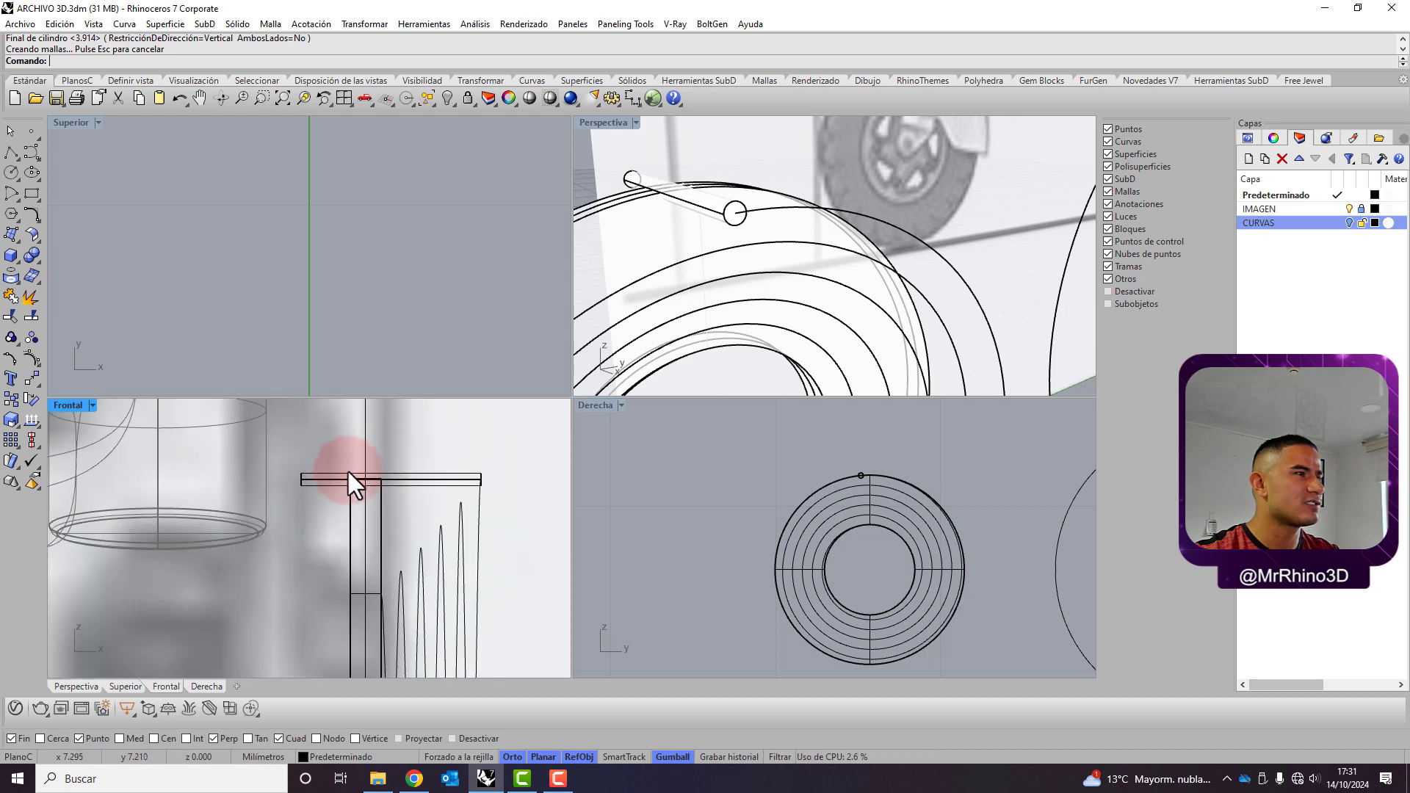
Select and orbit the hub ring in Perspective, then maximize and center the right-side view
{"action": "left_click", "coordinate": [379, 504]}
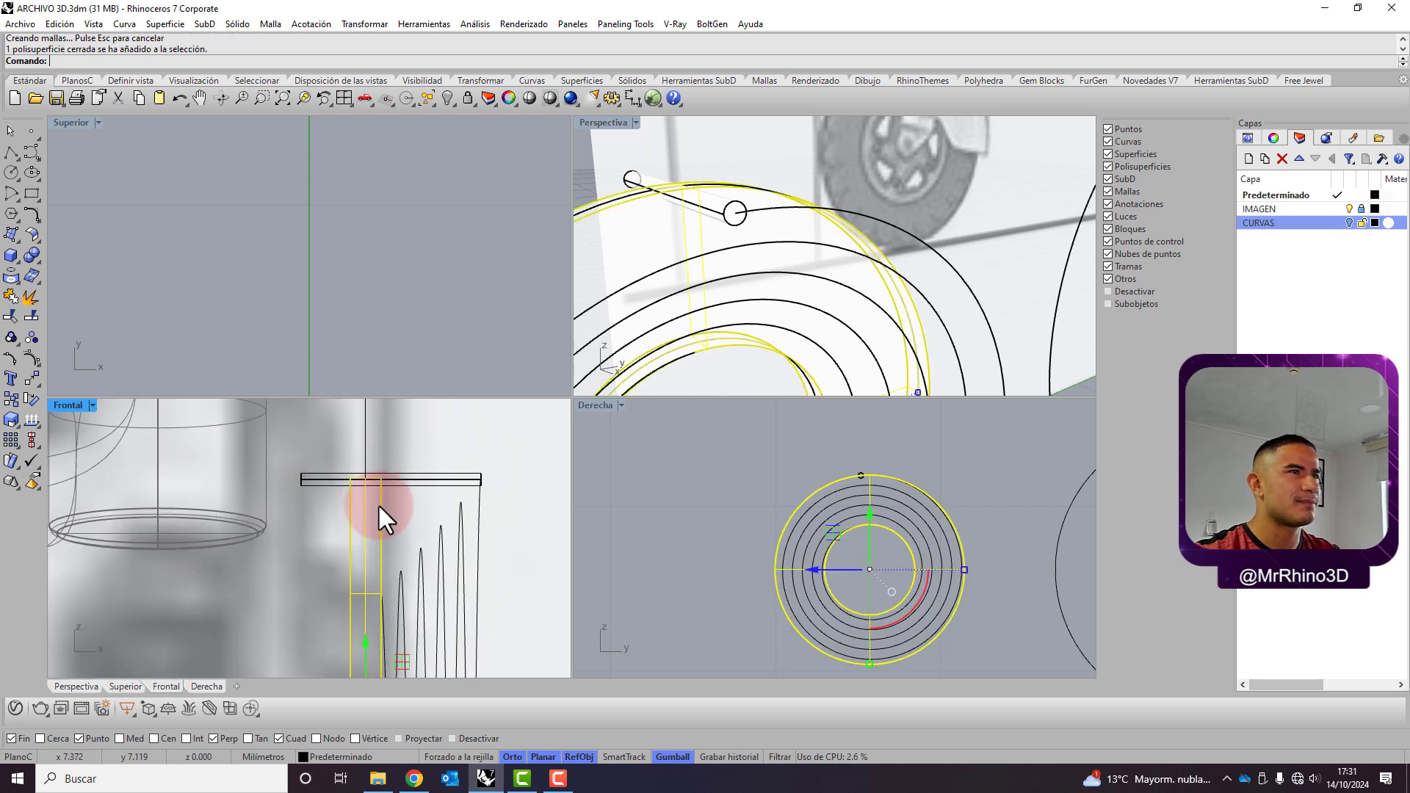
{"action": "right_click_drag", "start_coordinate": [790, 240], "coordinate": [824, 182]}
{"action": "scroll", "coordinate": [803, 219], "scroll_direction": "up", "scroll_amount": 5}
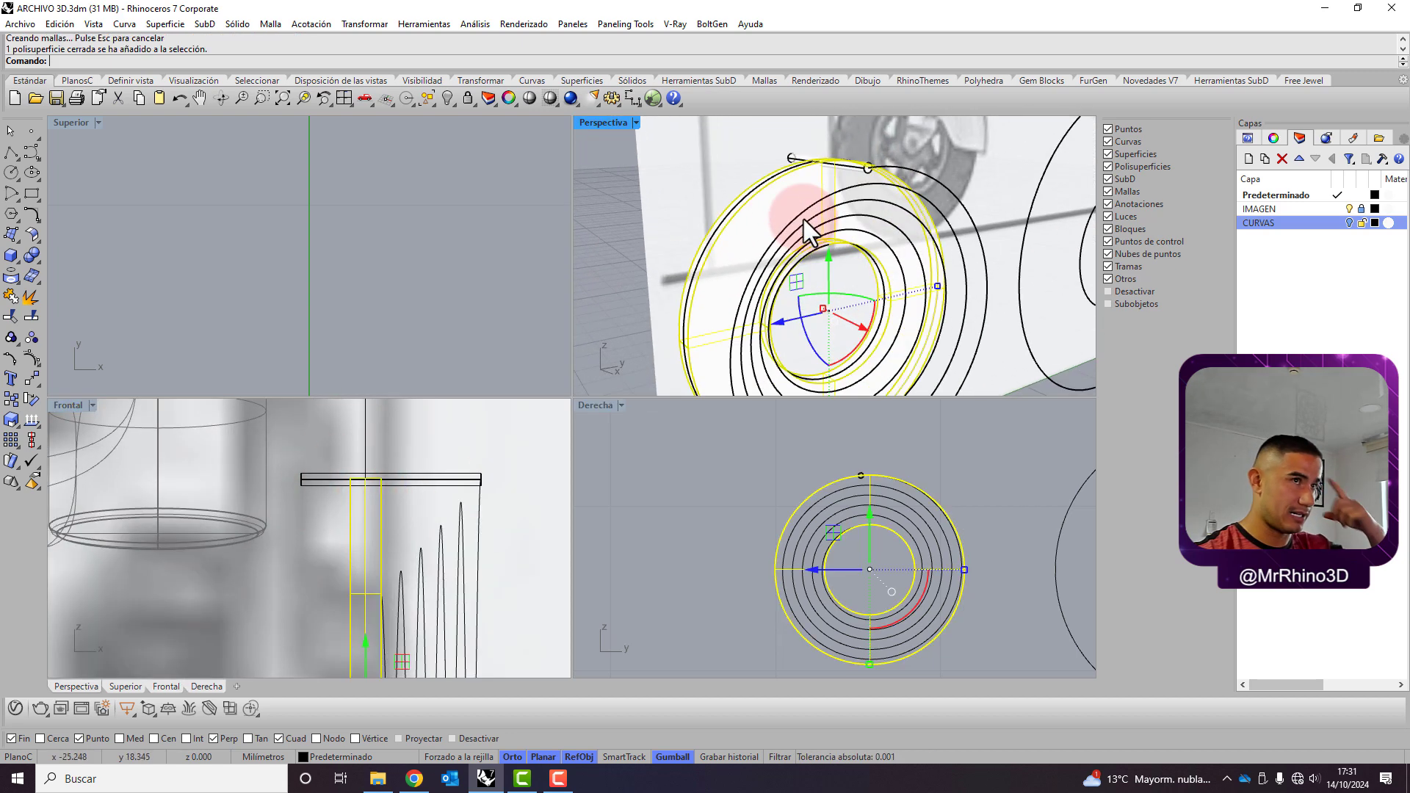
{"action": "left_click", "coordinate": [924, 122]}
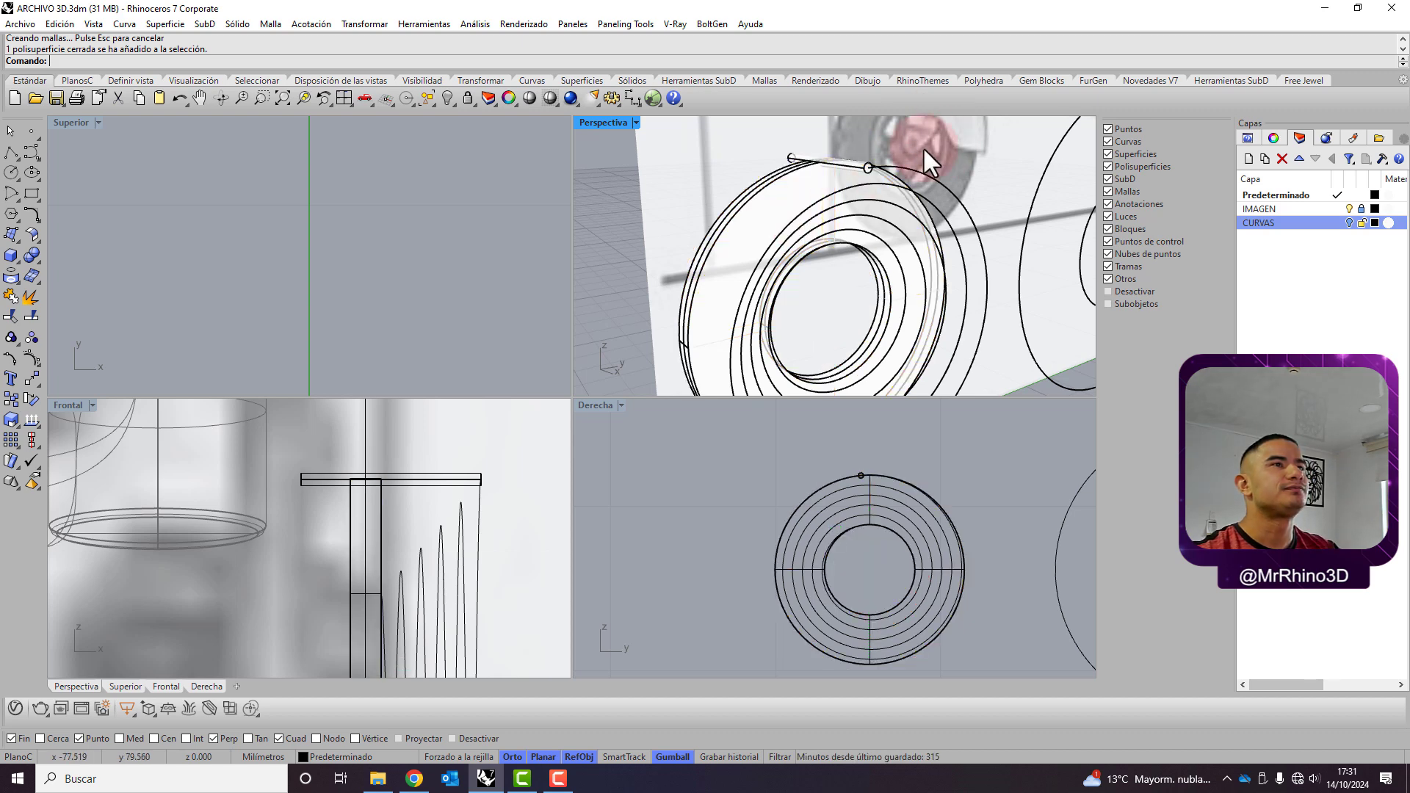
{"action": "scroll", "coordinate": [851, 157], "scroll_direction": "up", "scroll_amount": 5}
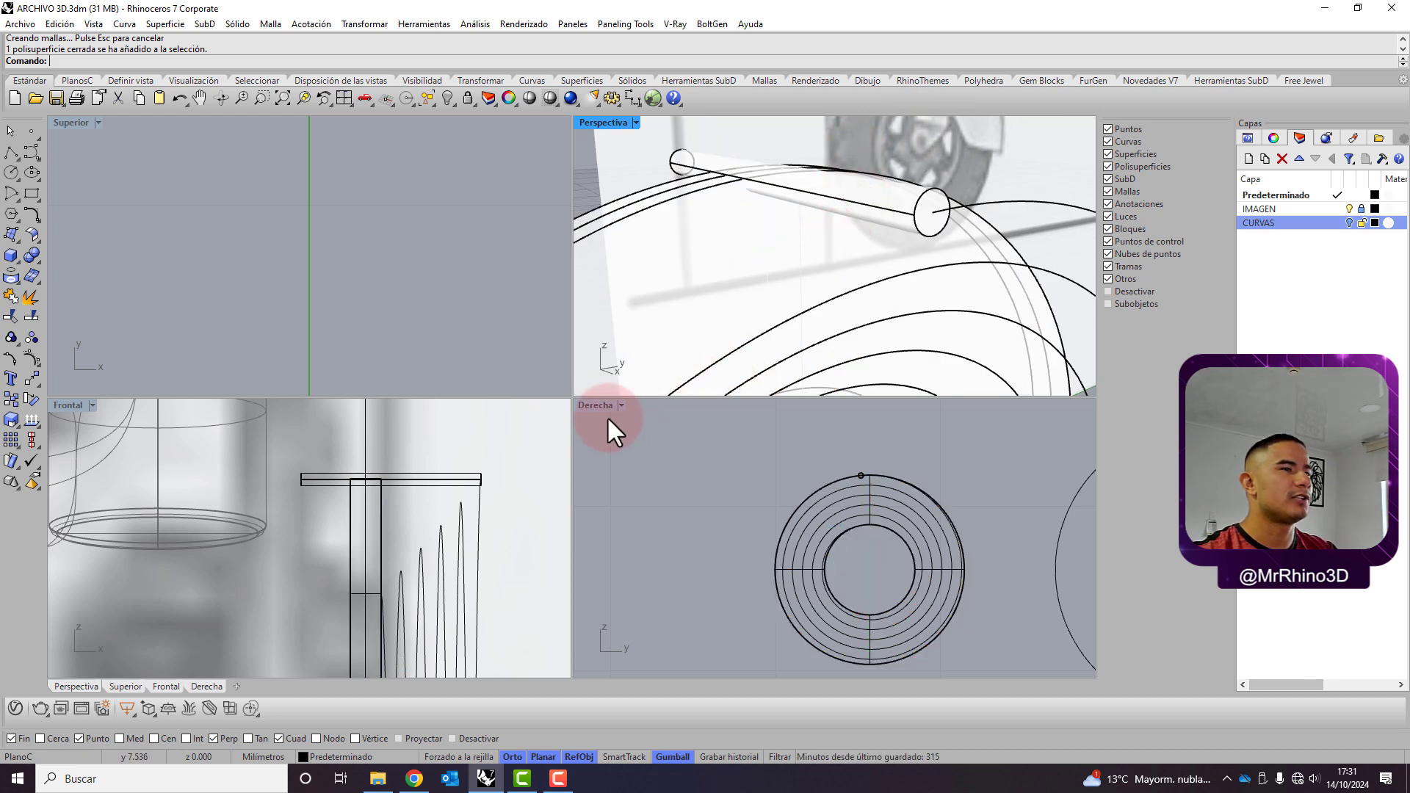
{"action": "double_click", "coordinate": [584, 407]}
{"action": "right_click_drag", "start_coordinate": [567, 473], "coordinate": [504, 472]}
{"action": "scroll", "coordinate": [417, 162], "scroll_direction": "up", "scroll_amount": 2}
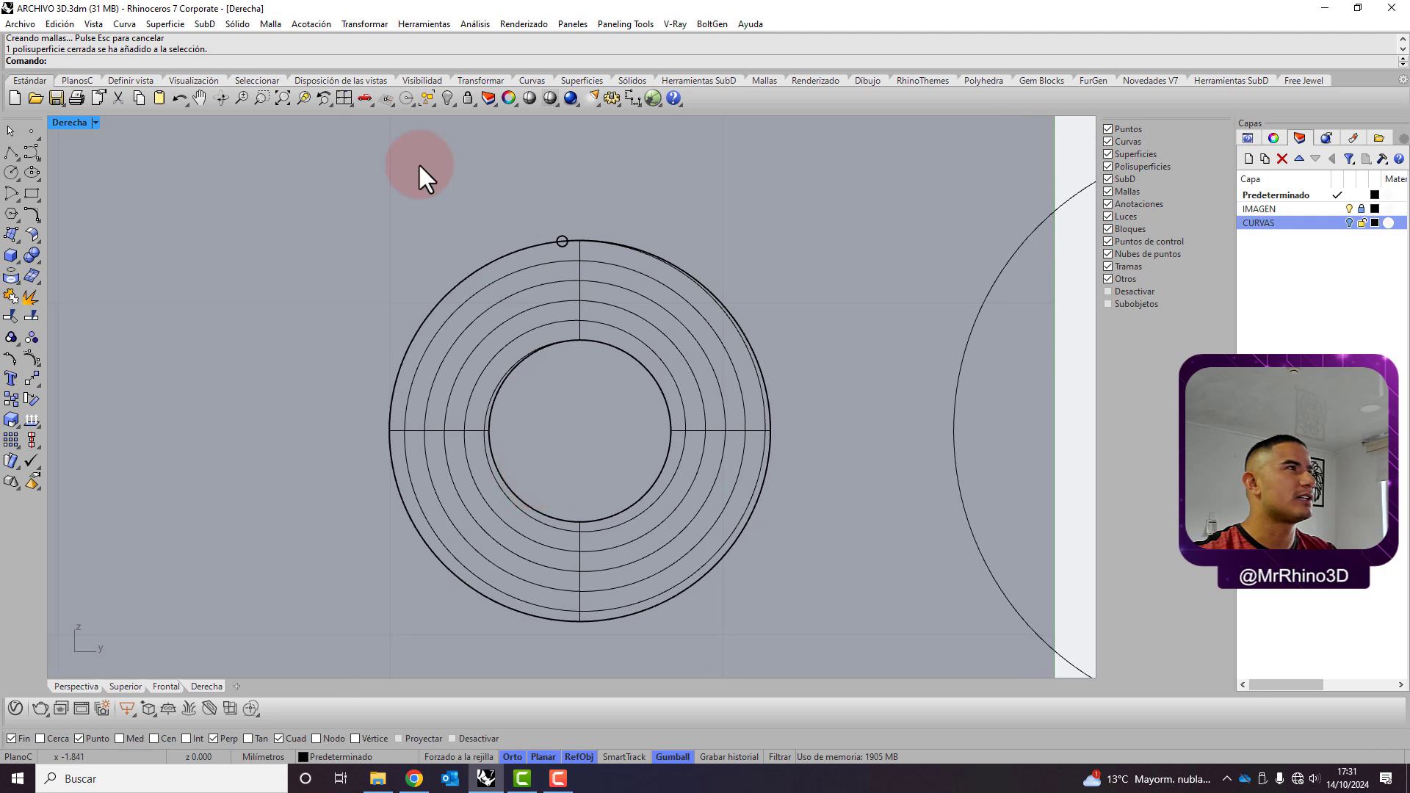
Array the small circle along a curve, using the ring curve as the path
{"action": "left_click", "coordinate": [366, 24]}
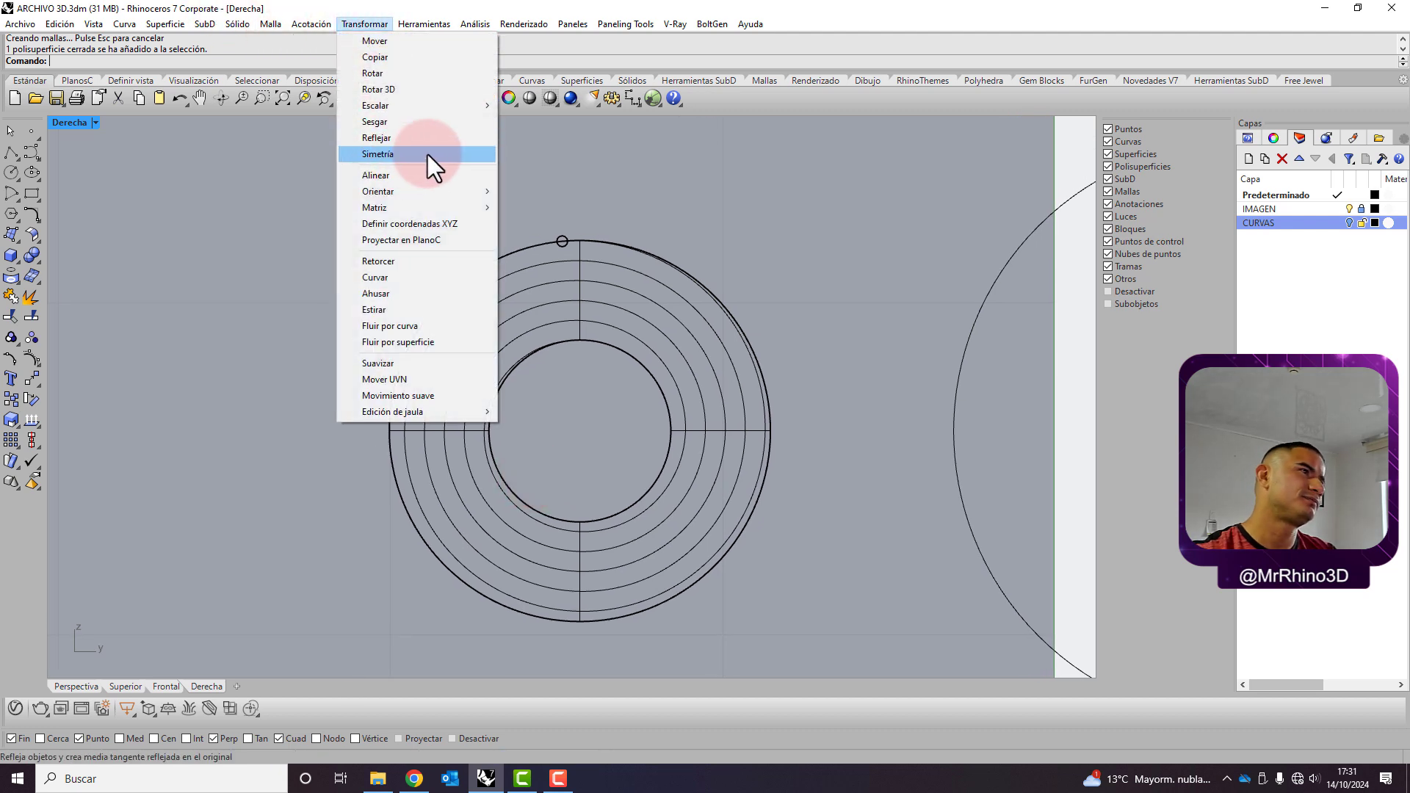
{"action": "mouse_move", "coordinate": [375, 207]}
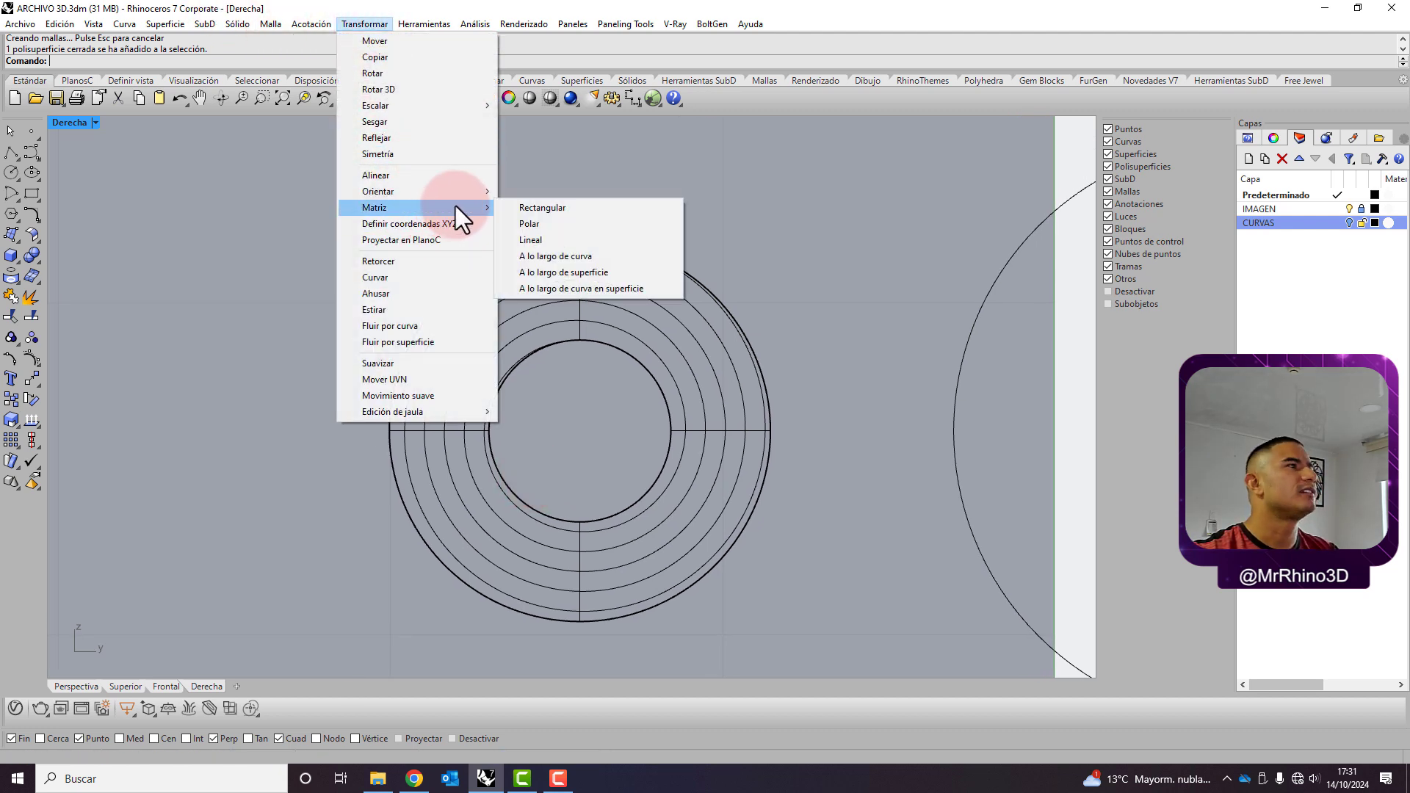
{"action": "left_click", "coordinate": [554, 252]}
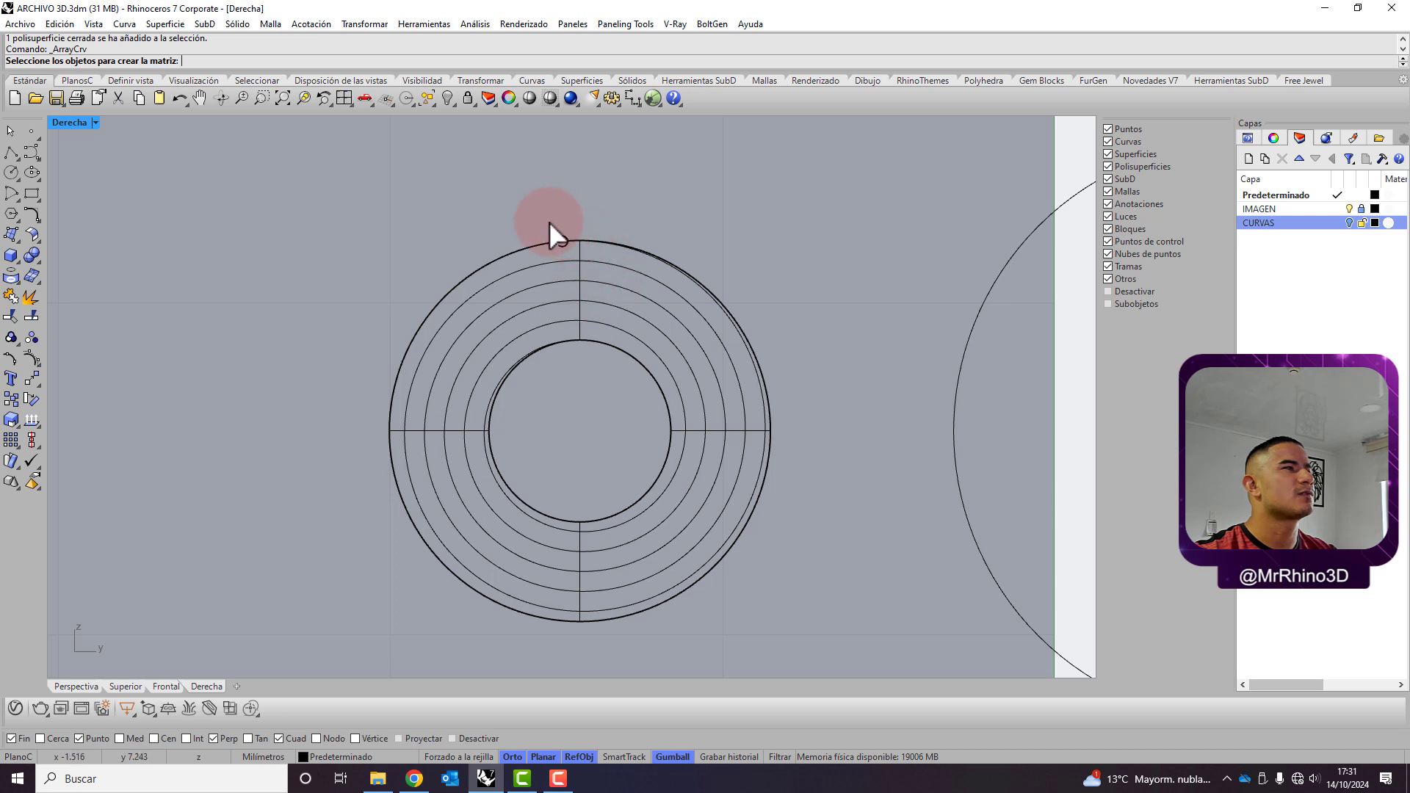
{"action": "left_click", "coordinate": [566, 242]}
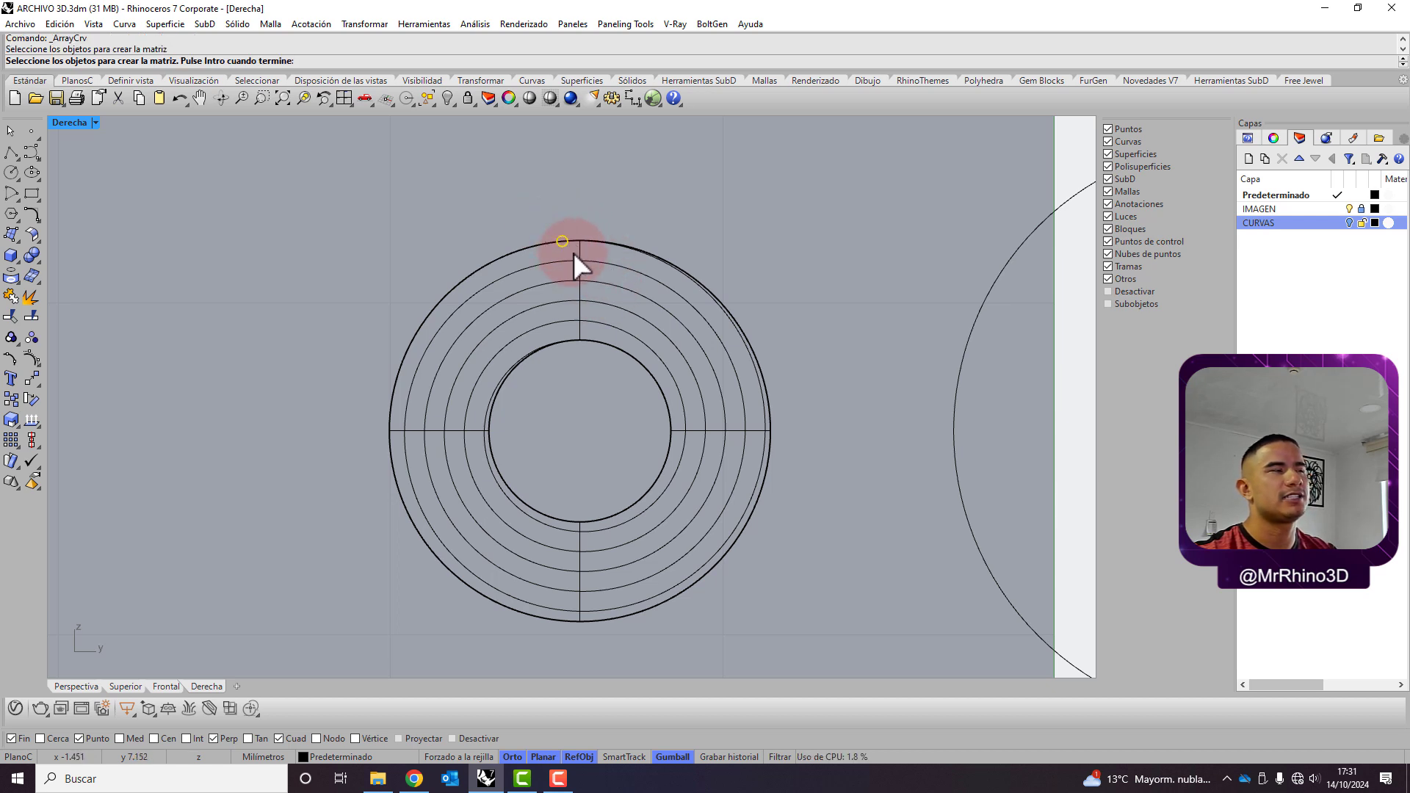
{"action": "key", "text": "Return"}
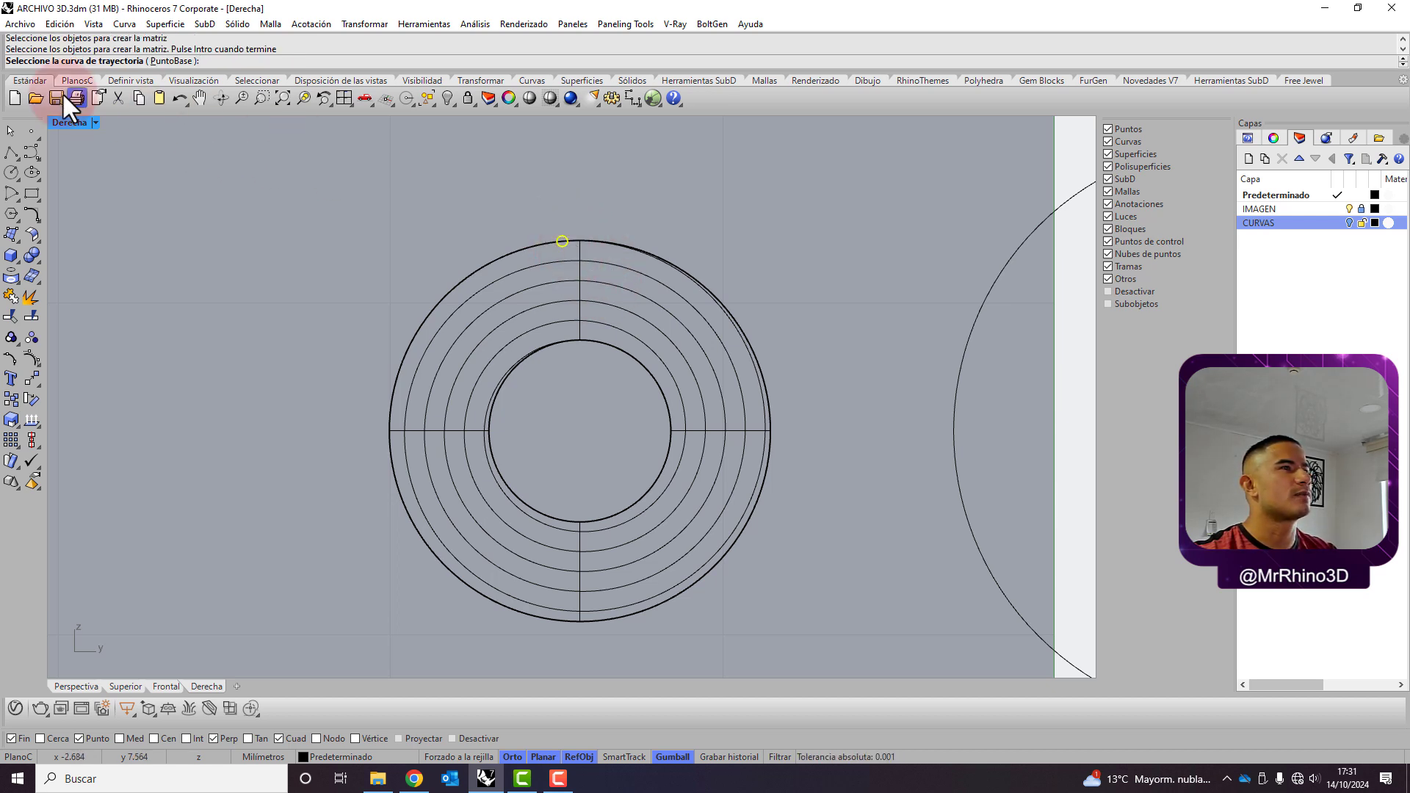
{"action": "left_click", "coordinate": [754, 367]}
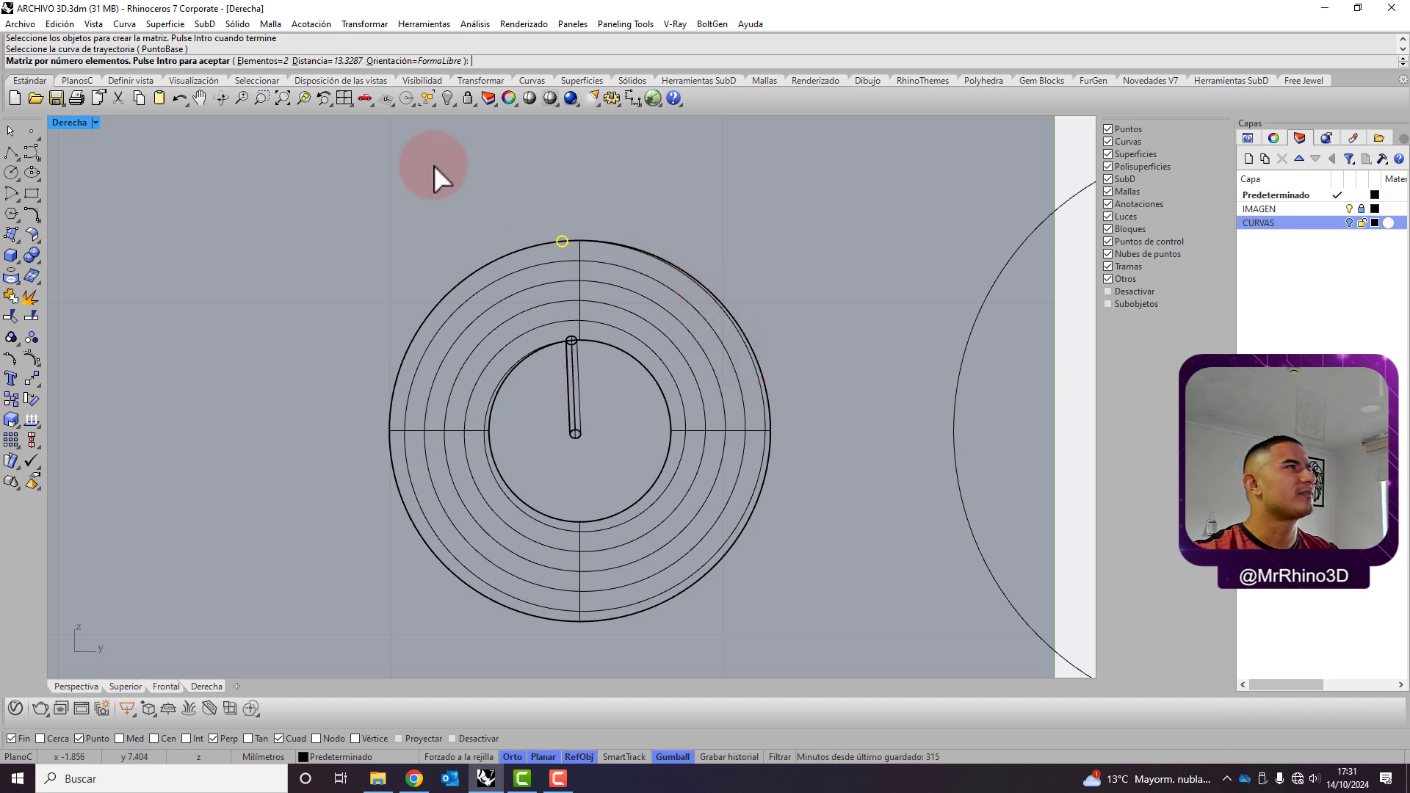
Set the array orientation to no rotation (SinRotación)
{"action": "left_click", "coordinate": [417, 60]}
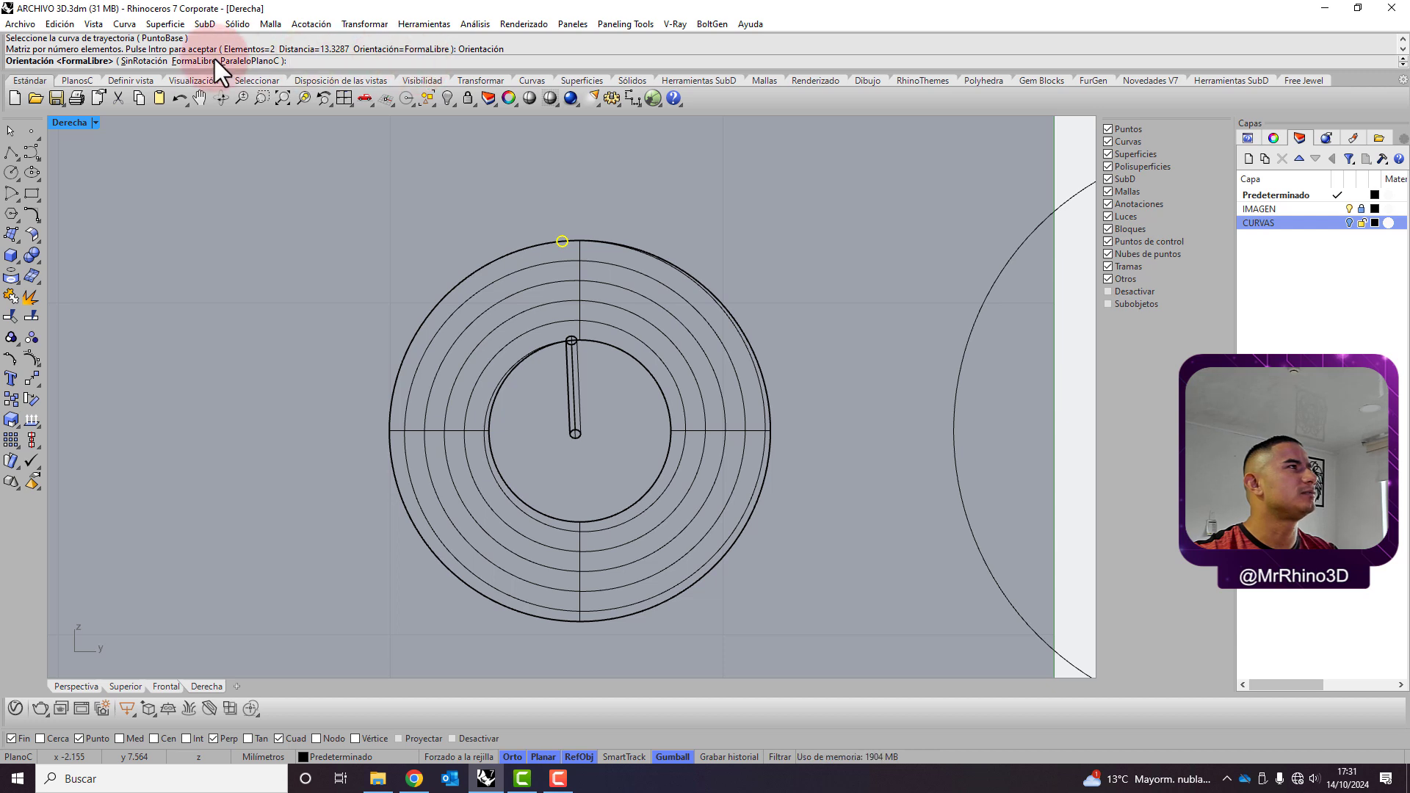
{"action": "left_click", "coordinate": [257, 62]}
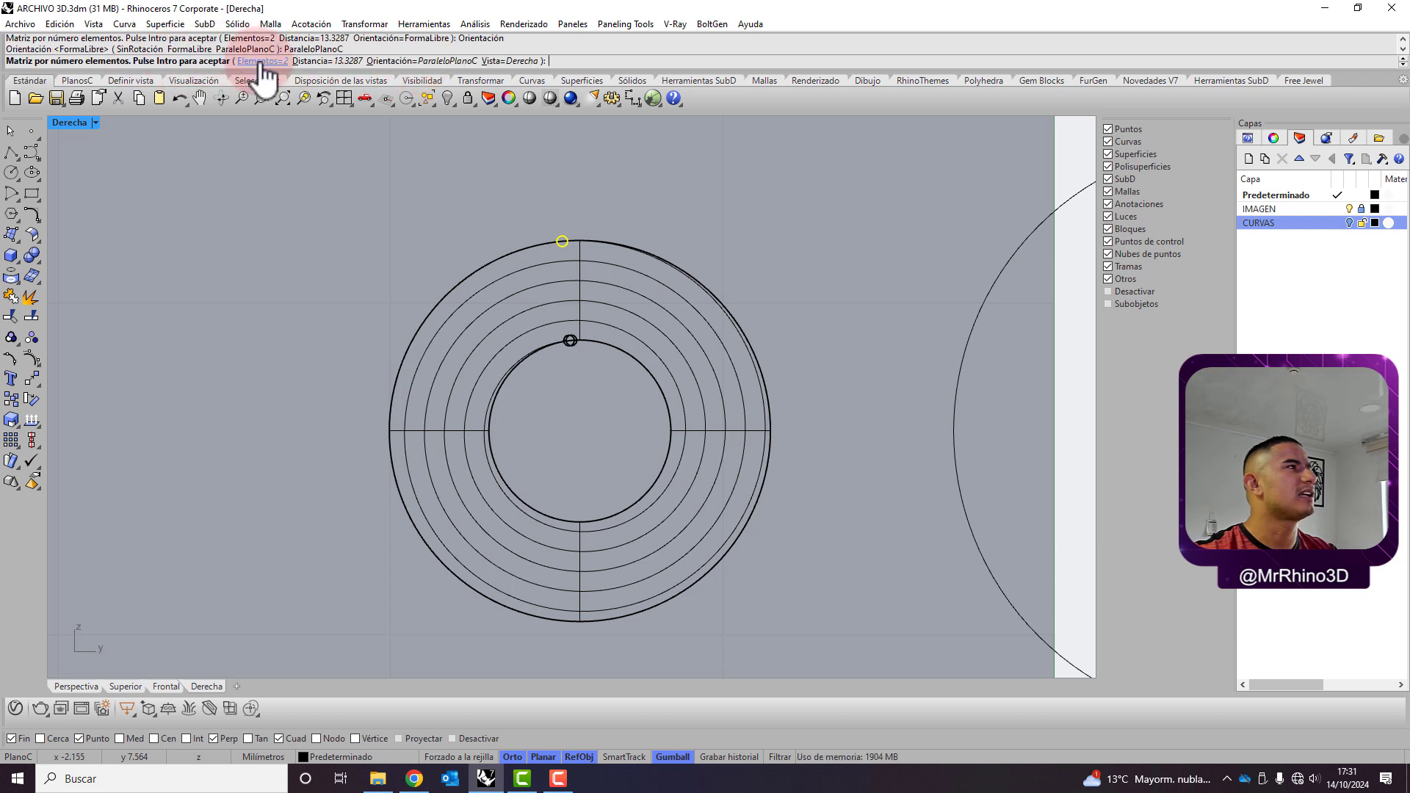
{"action": "left_click", "coordinate": [514, 62]}
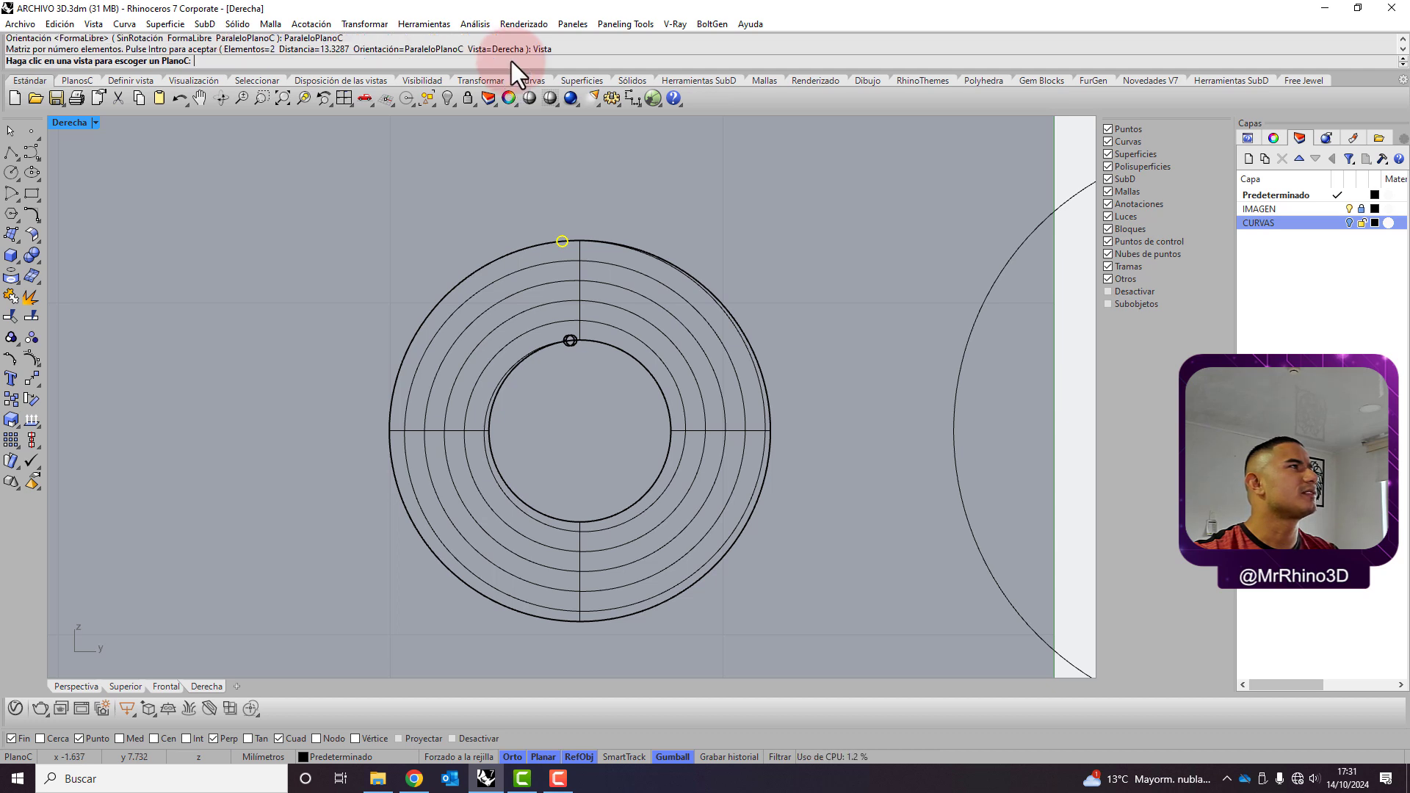
{"action": "left_click", "coordinate": [261, 215]}
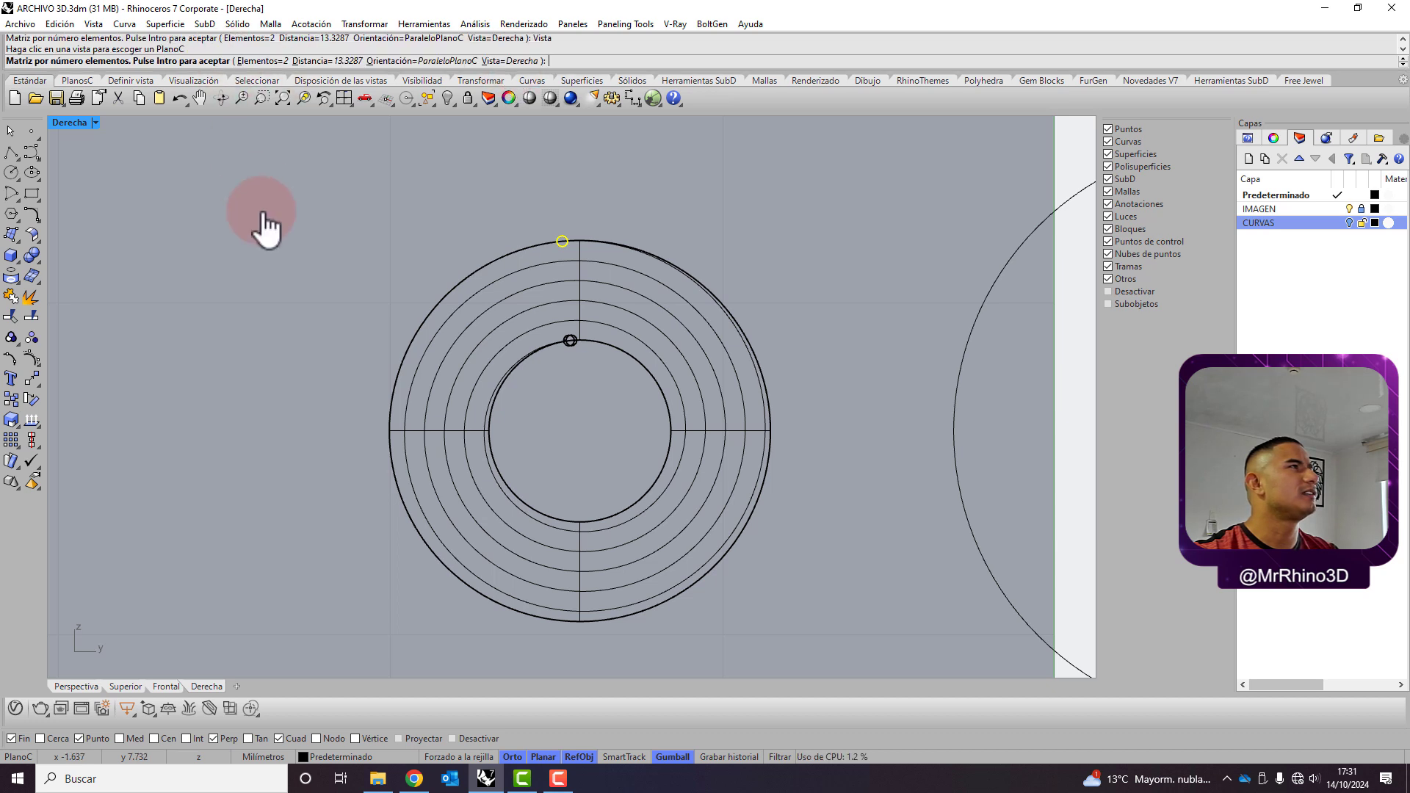
{"action": "left_click", "coordinate": [520, 62]}
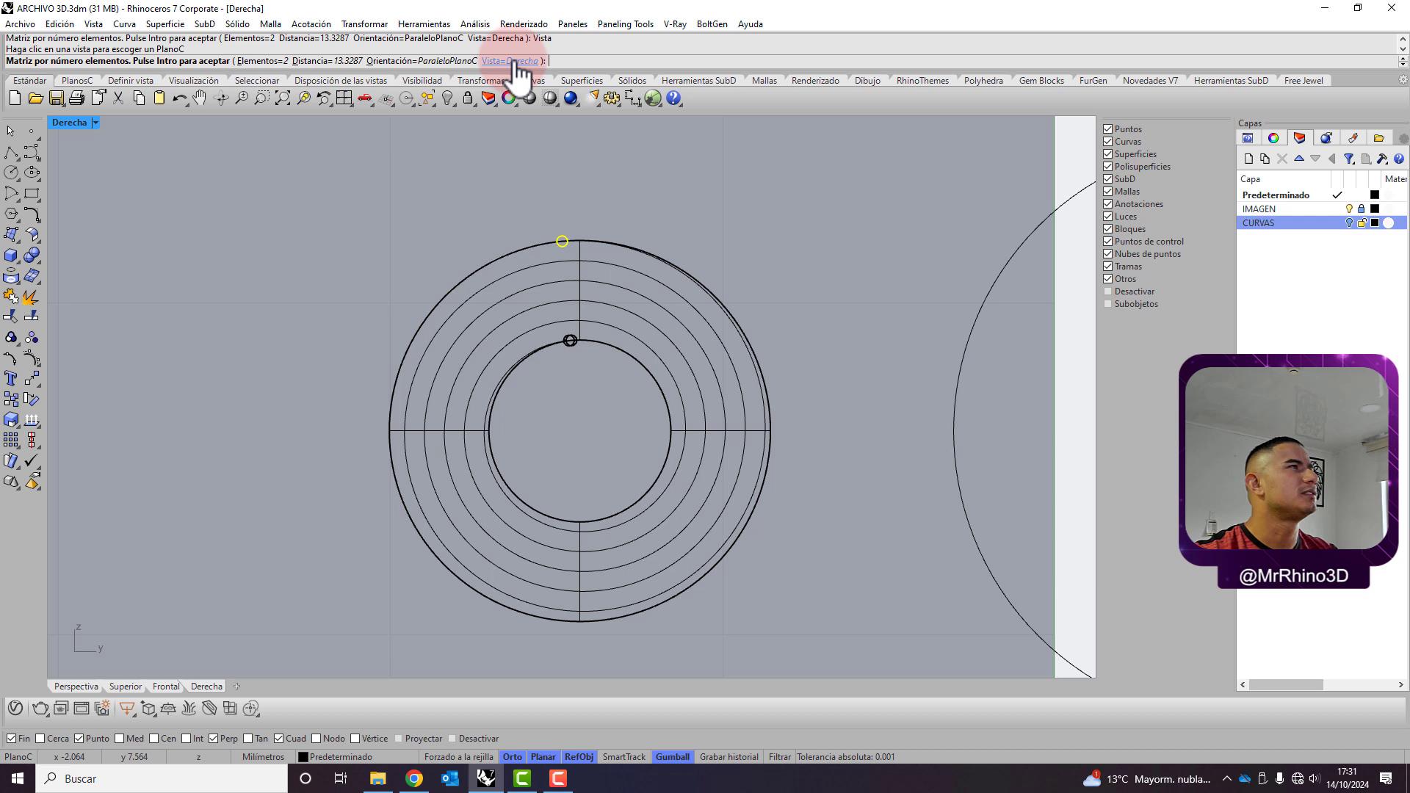
{"action": "left_click", "coordinate": [396, 61]}
{"action": "left_click", "coordinate": [156, 62]}
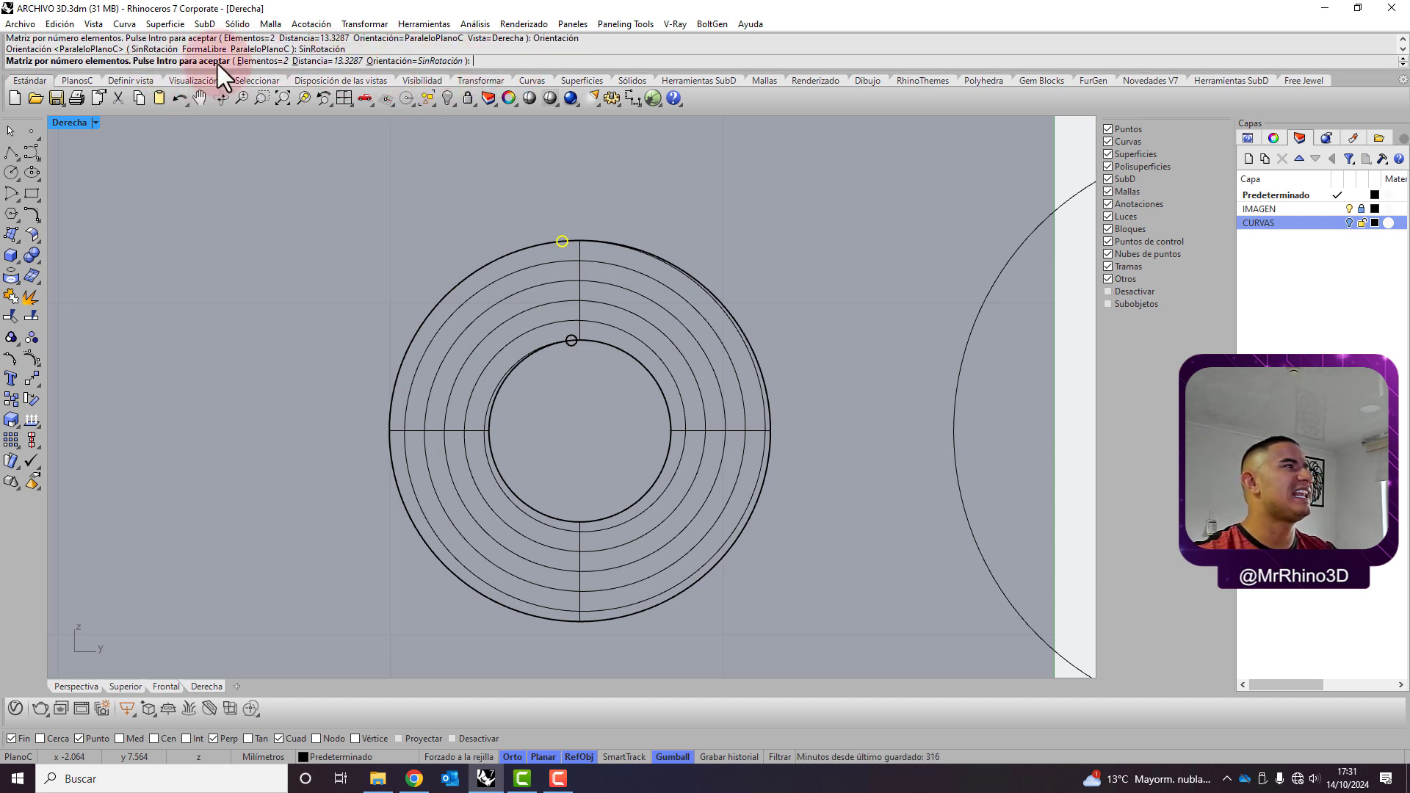
Set the array count, trying 50 and 10 before settling on 100 copies
{"action": "left_click", "coordinate": [253, 62]}
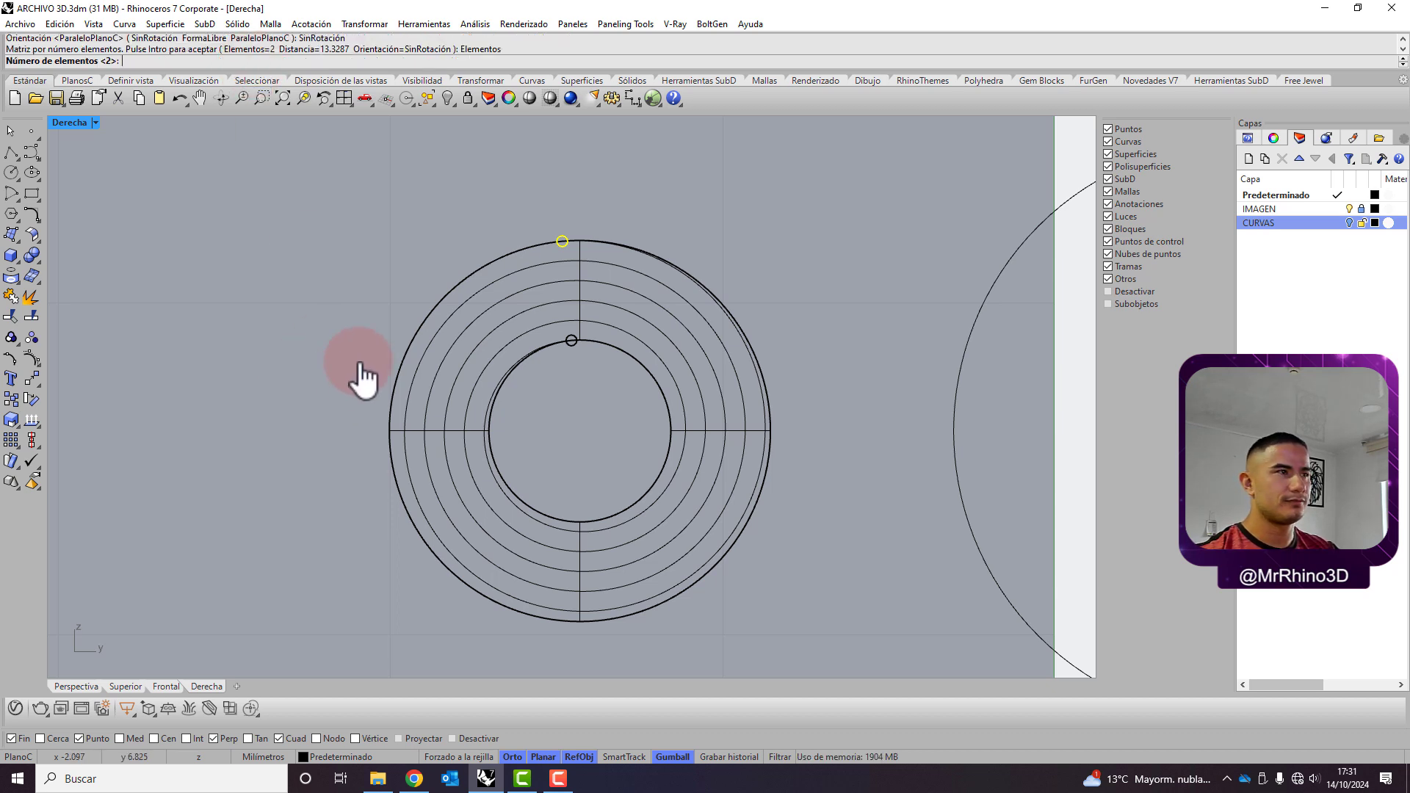
{"action": "type", "text": "50"}
{"action": "key", "text": "Return"}
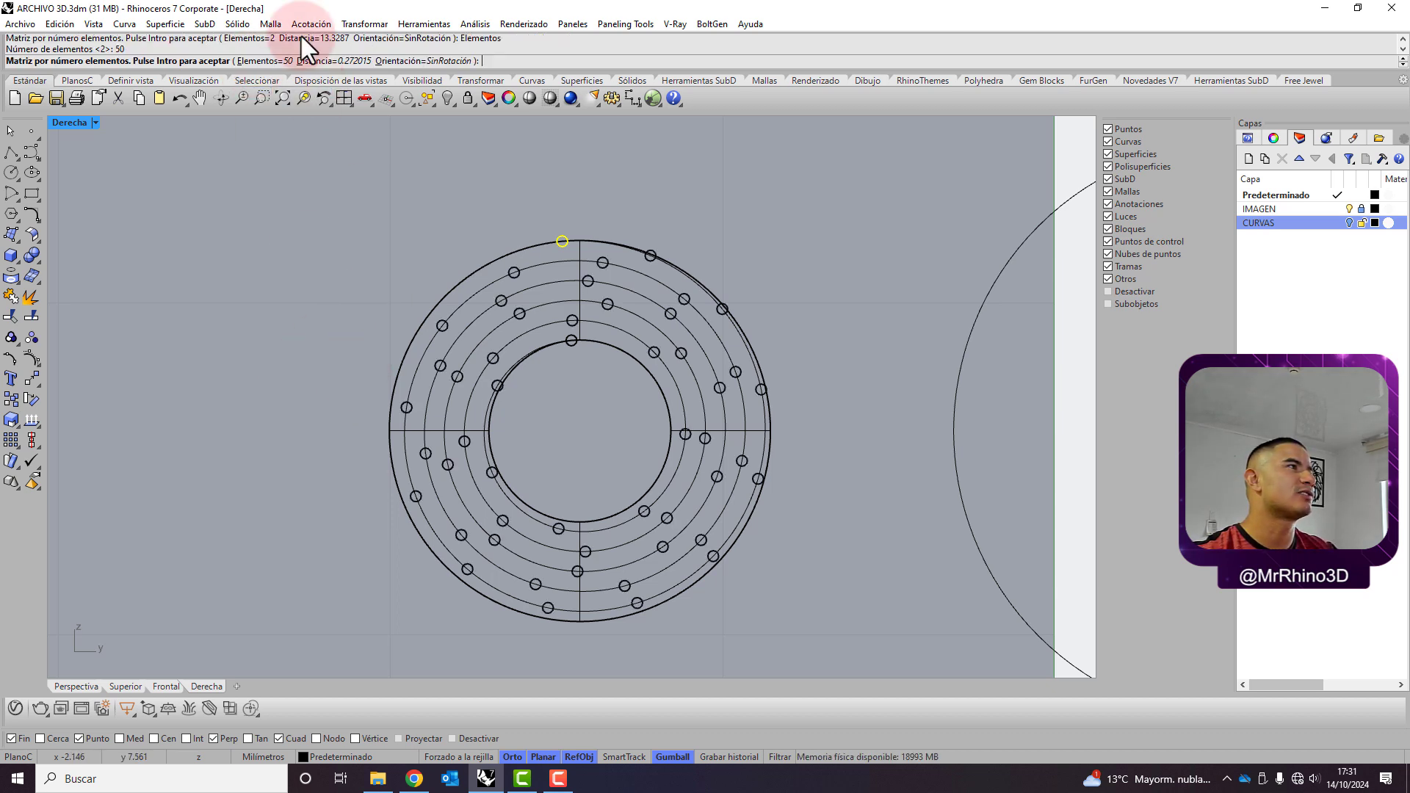
{"action": "left_click", "coordinate": [279, 62]}
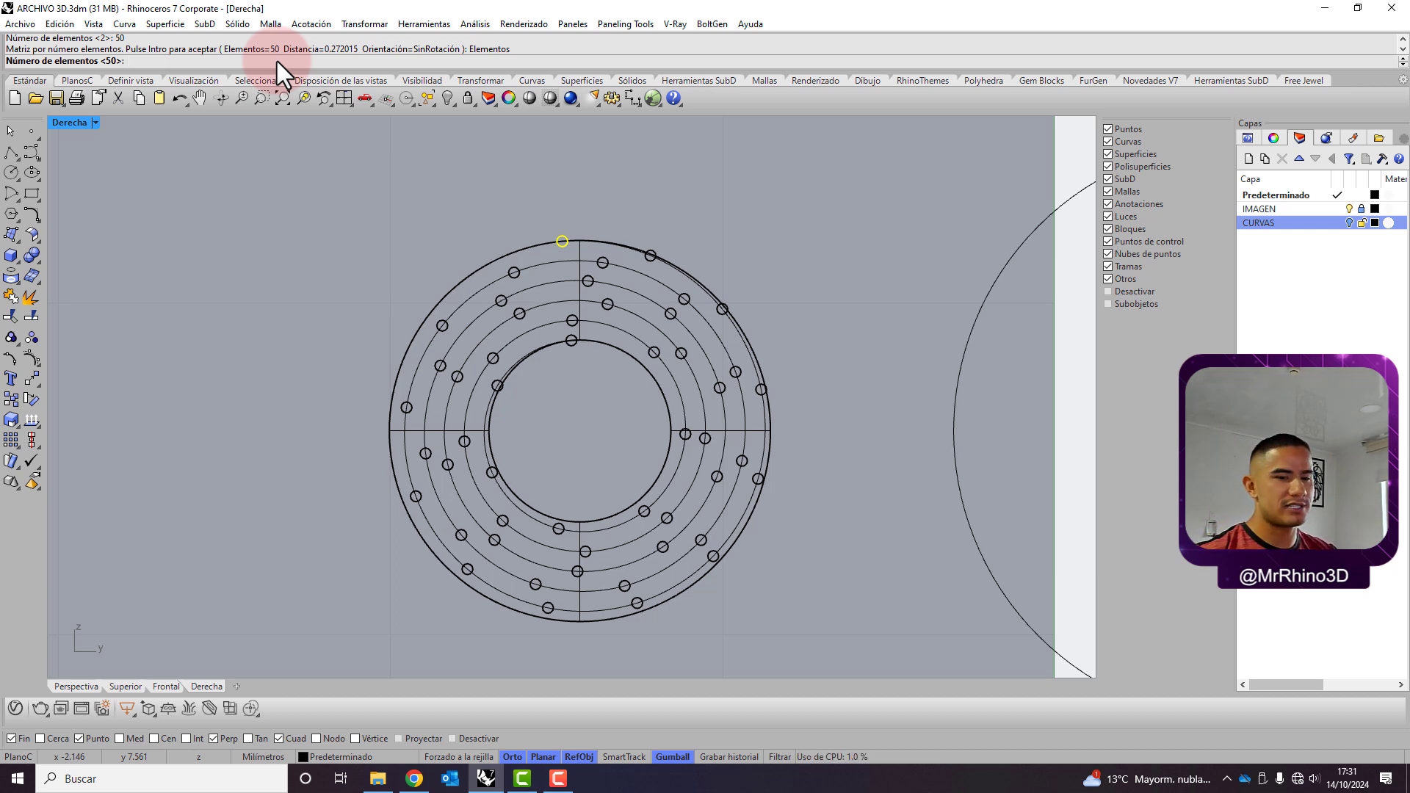
{"action": "type", "text": "10"}
{"action": "key", "text": "Return"}
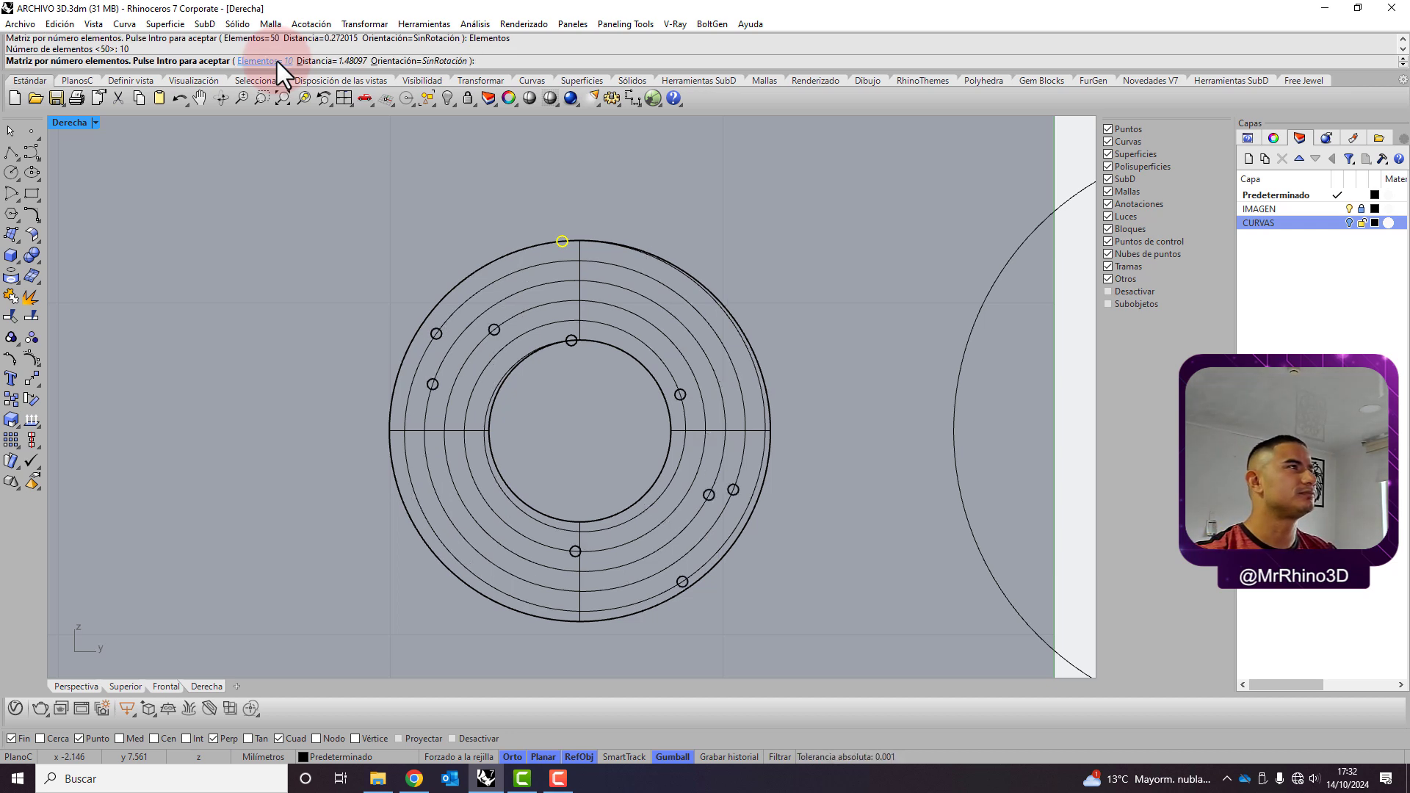
{"action": "left_click", "coordinate": [278, 61]}
{"action": "type", "text": "1"}
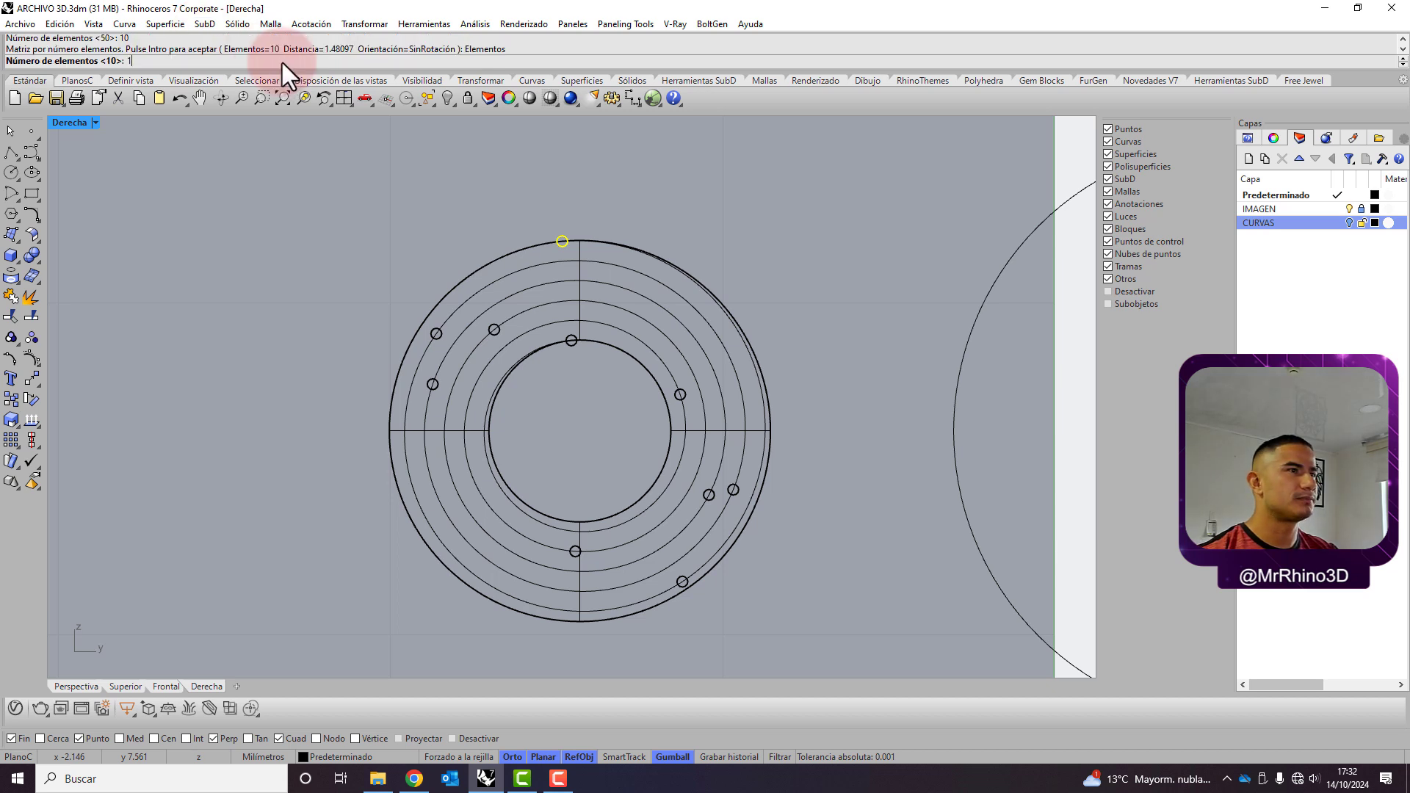
{"action": "type", "text": "00"}
{"action": "key", "text": "Return"}
{"action": "left_click", "coordinate": [347, 224]}
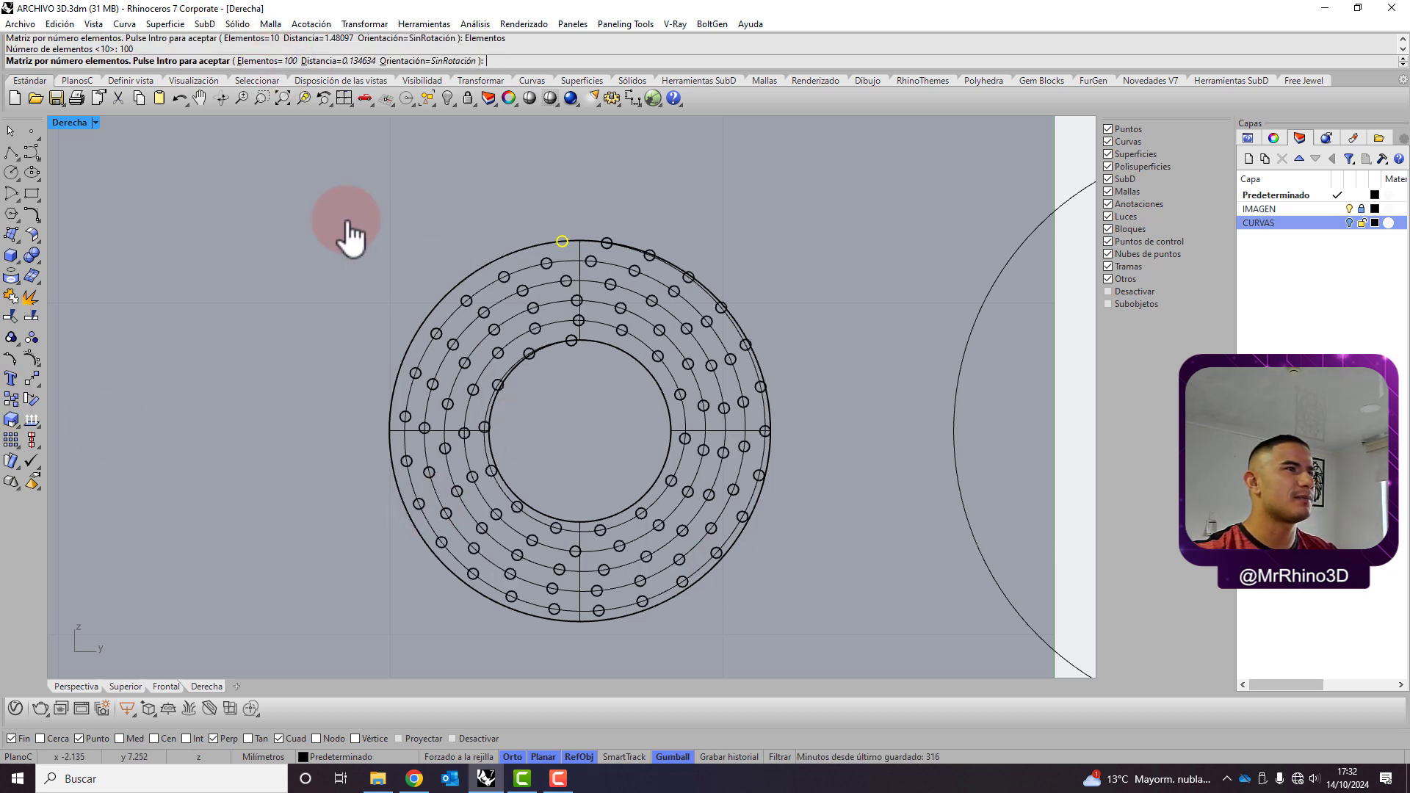
Accept the 100-circle array and delete the doubled-up circles at the ring's top
{"action": "right_click", "coordinate": [520, 185]}
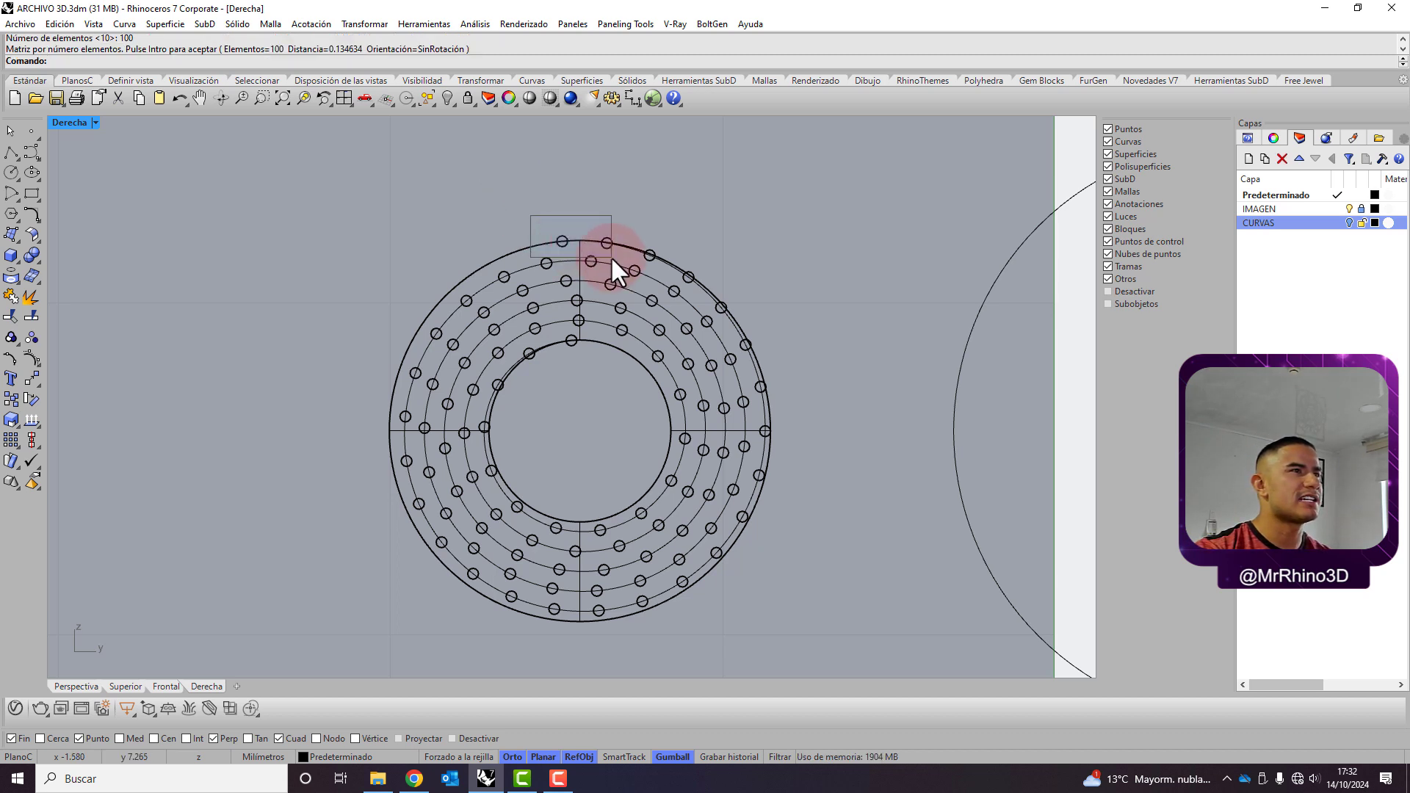
{"action": "left_click_drag", "start_coordinate": [556, 230], "coordinate": [621, 248]}
{"action": "key", "text": "Delete"}
{"action": "left_click", "coordinate": [651, 252]}
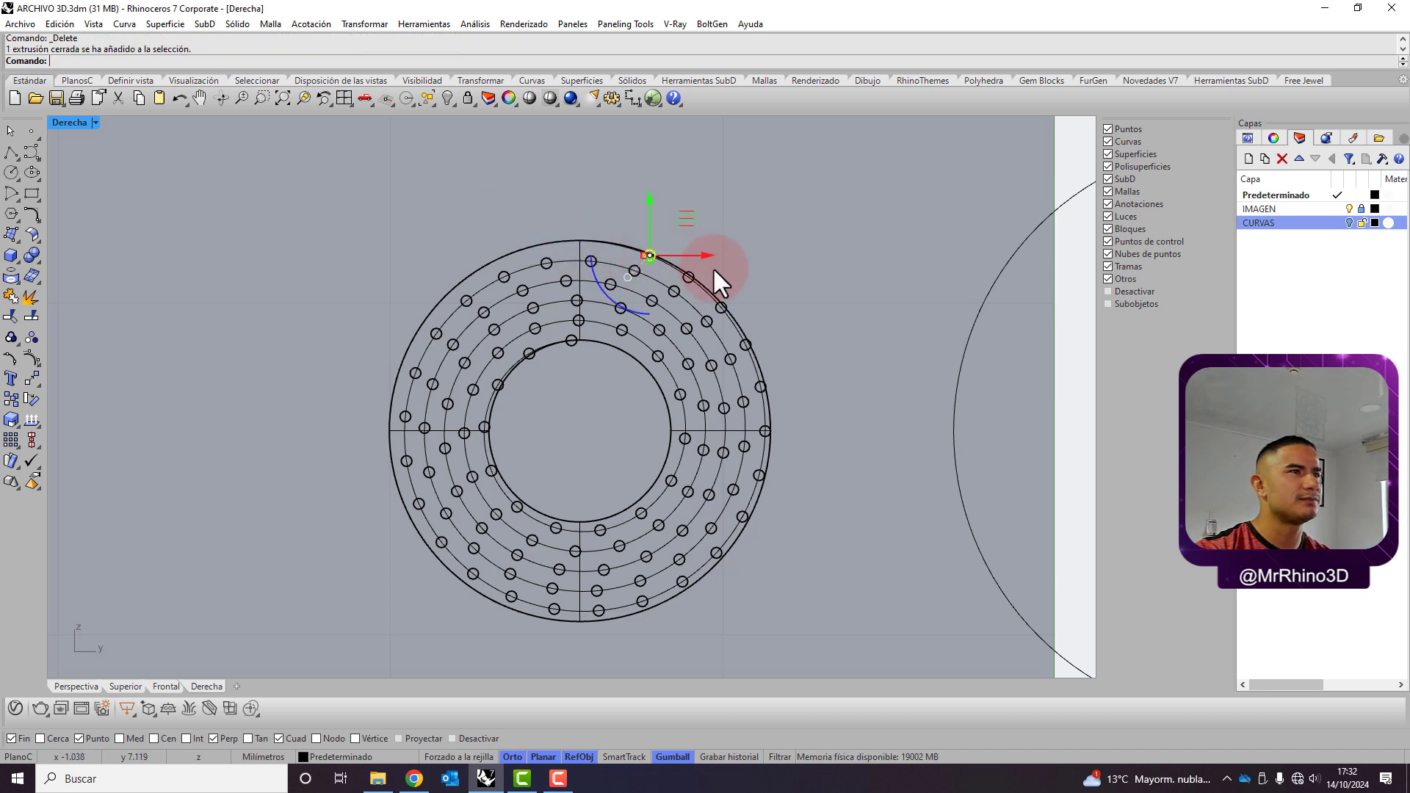
{"action": "key", "text": "Delete"}
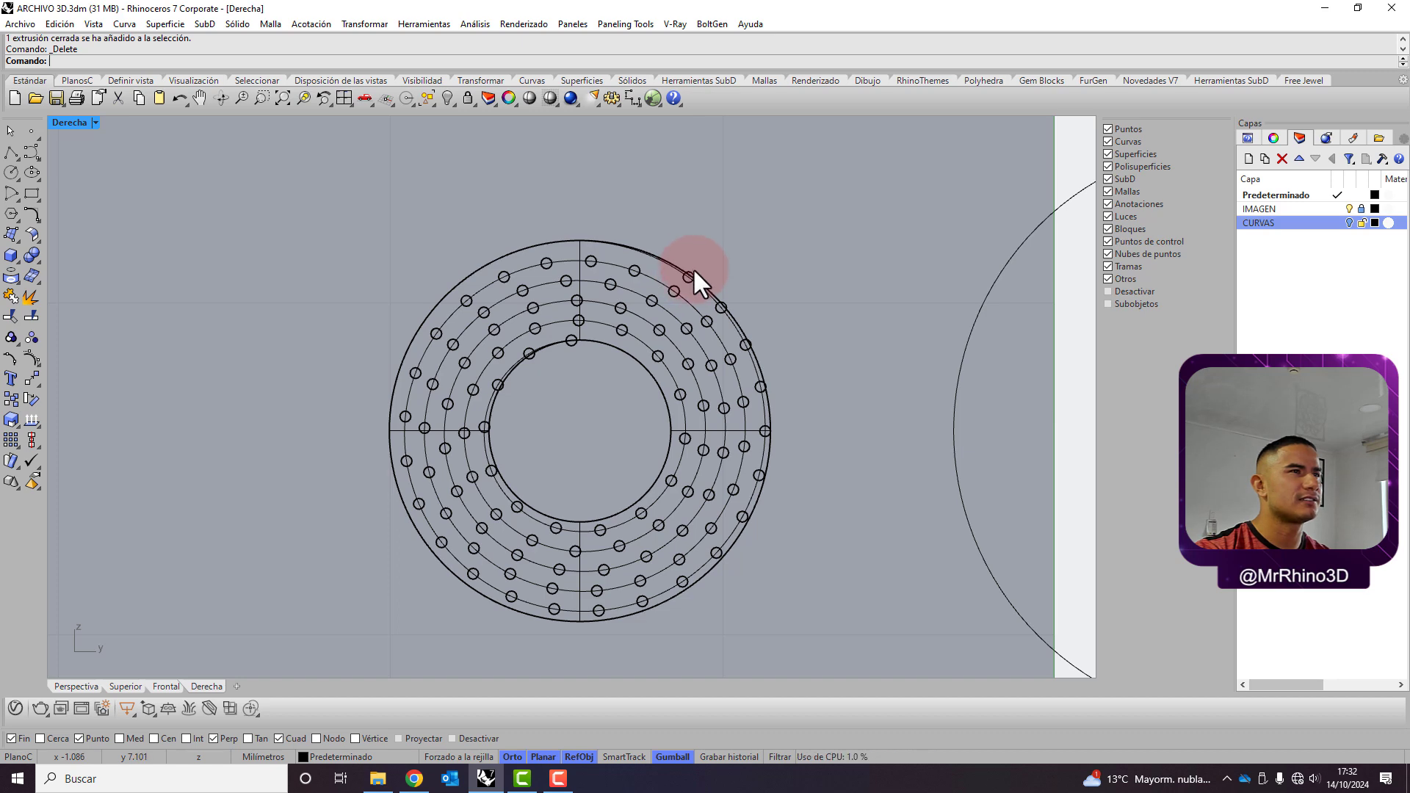
{"action": "left_click", "coordinate": [692, 271]}
{"action": "key", "text": "Delete"}
Delete the stray hole circles running down the right side toward the rim
{"action": "scroll", "coordinate": [749, 324], "scroll_direction": "up", "scroll_amount": 3}
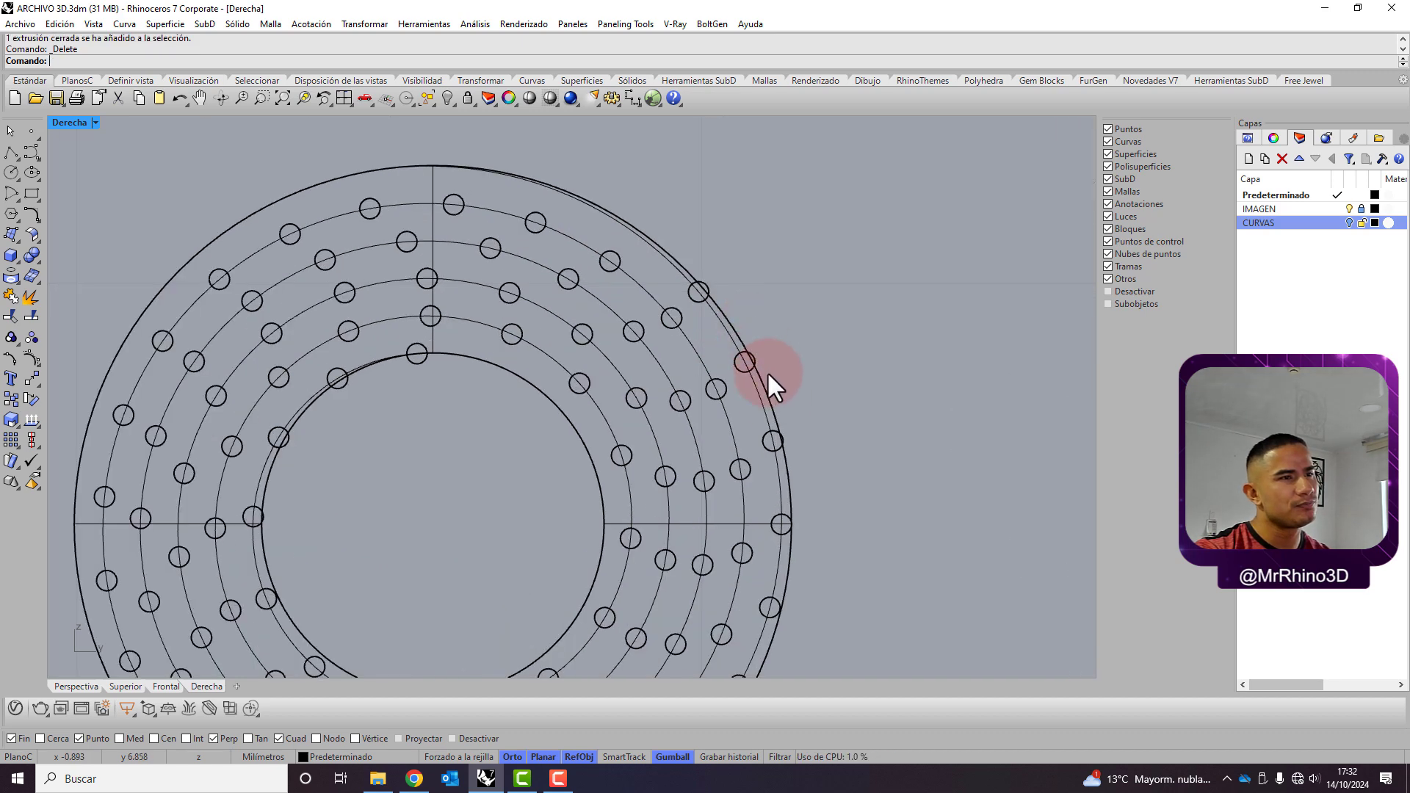
{"action": "scroll", "coordinate": [767, 371], "scroll_direction": "up", "scroll_amount": 2}
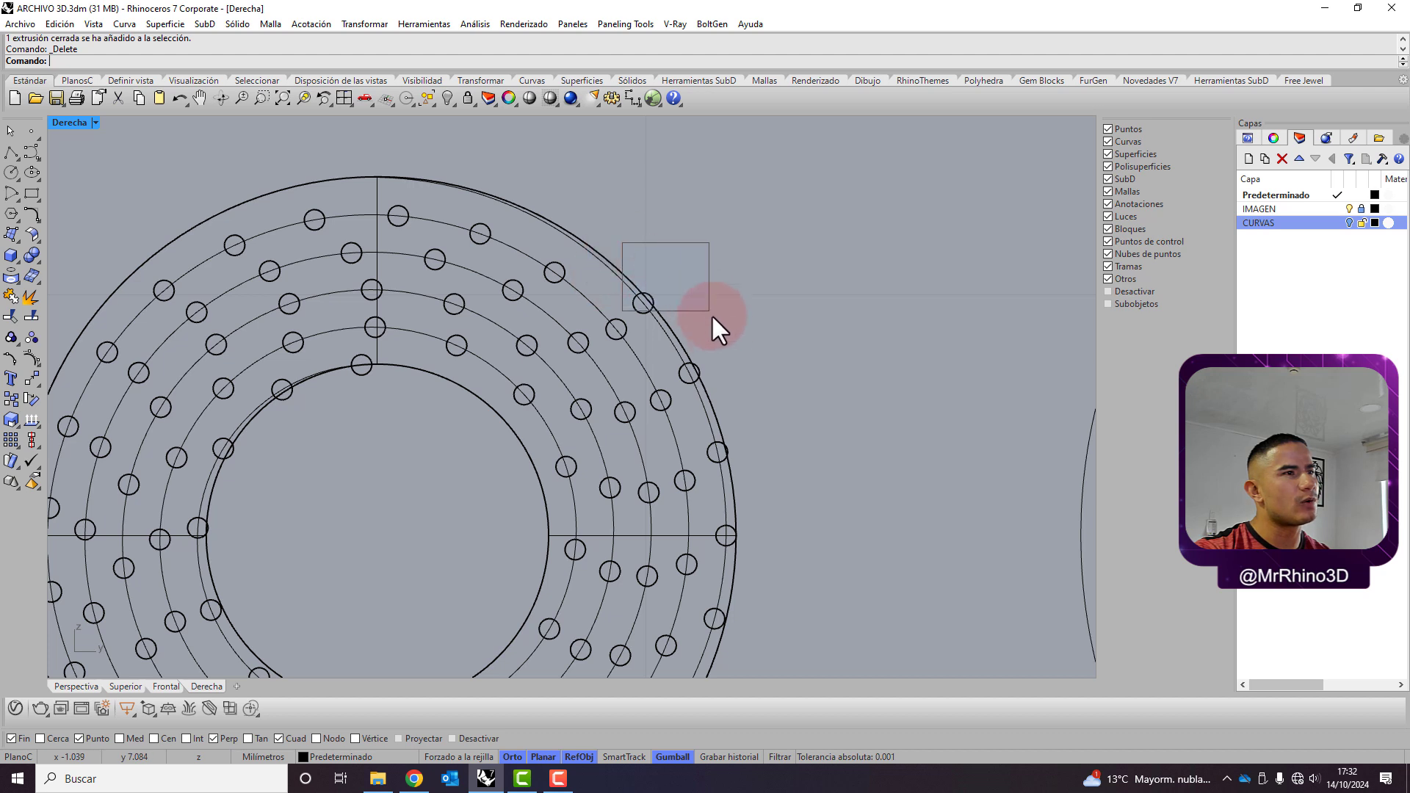
{"action": "left_click_drag", "start_coordinate": [742, 379], "coordinate": [744, 381]}
{"action": "key", "text": "Delete"}
{"action": "left_click", "coordinate": [711, 456]}
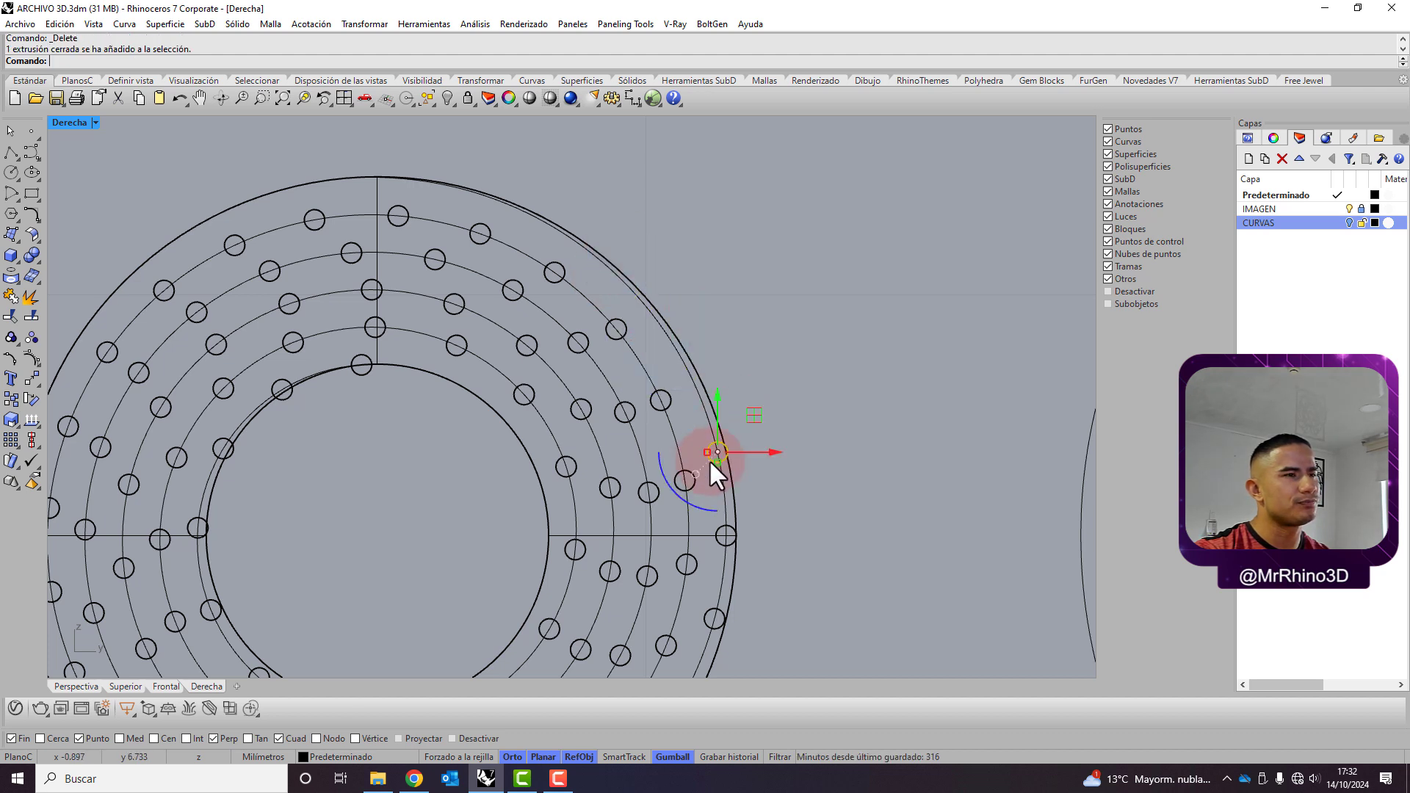
{"action": "key", "text": "Delete"}
{"action": "left_click", "coordinate": [713, 536]}
{"action": "key", "text": "Delete"}
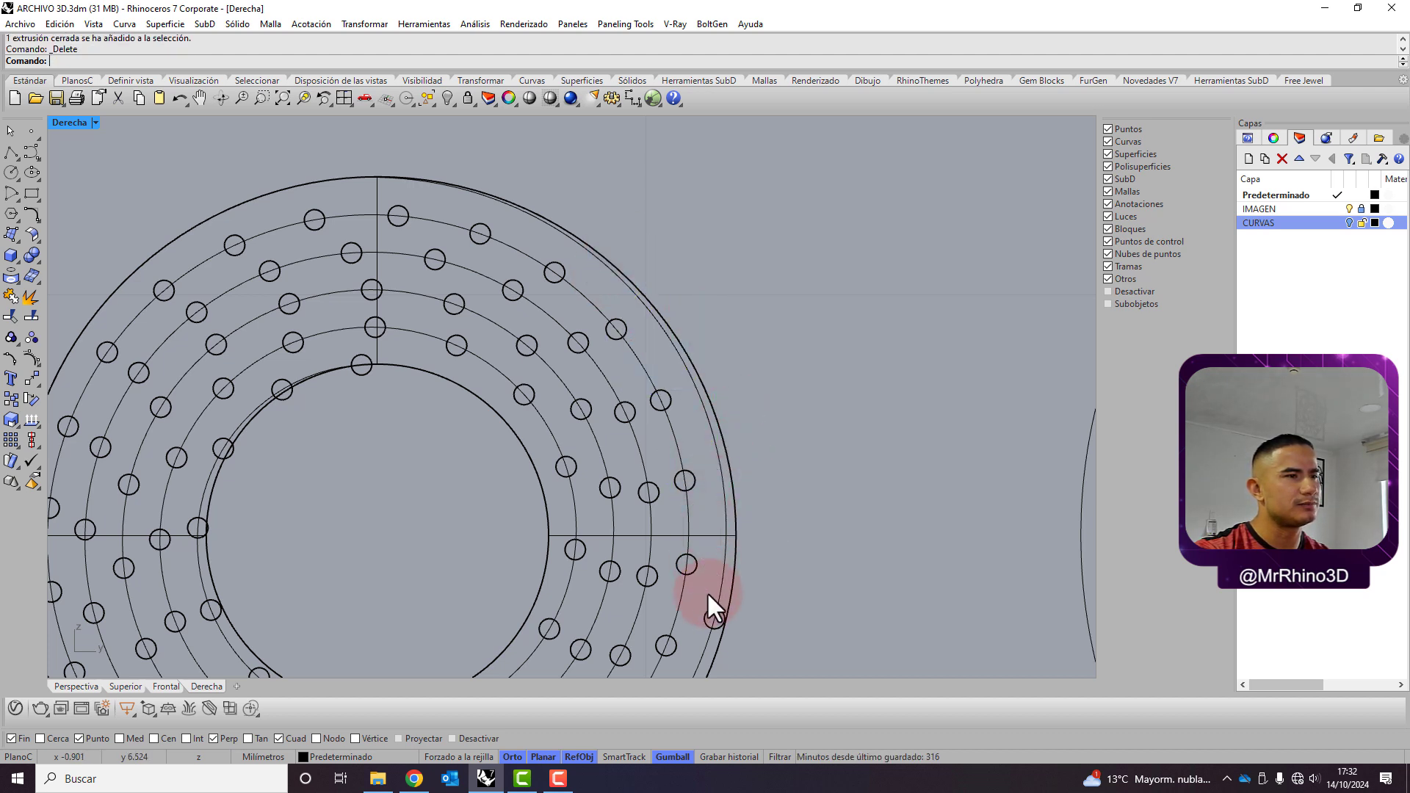
{"action": "left_click", "coordinate": [711, 615]}
{"action": "key", "text": "Delete"}
{"action": "scroll", "coordinate": [712, 408], "scroll_direction": "down", "scroll_amount": 4}
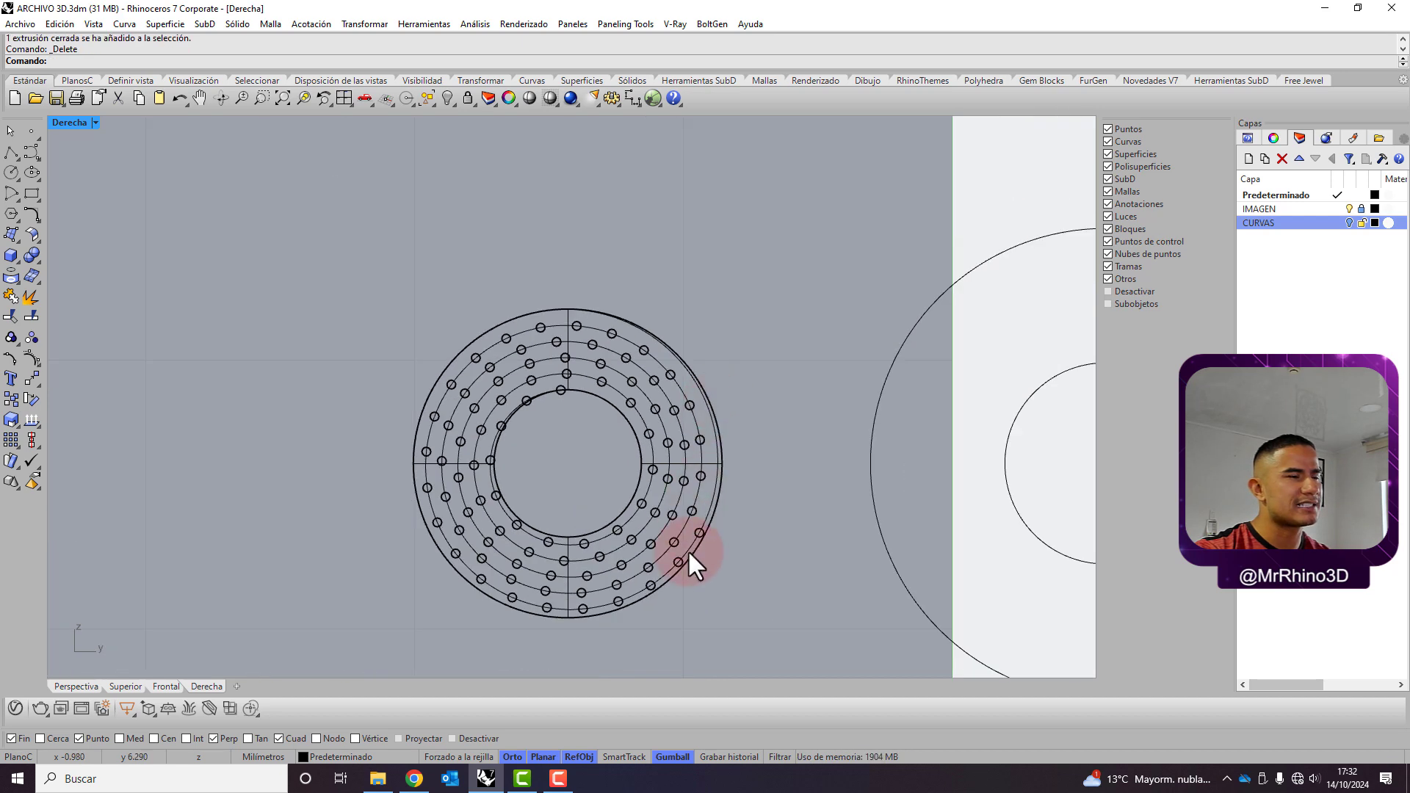
{"action": "scroll", "coordinate": [688, 556], "scroll_direction": "up", "scroll_amount": 4}
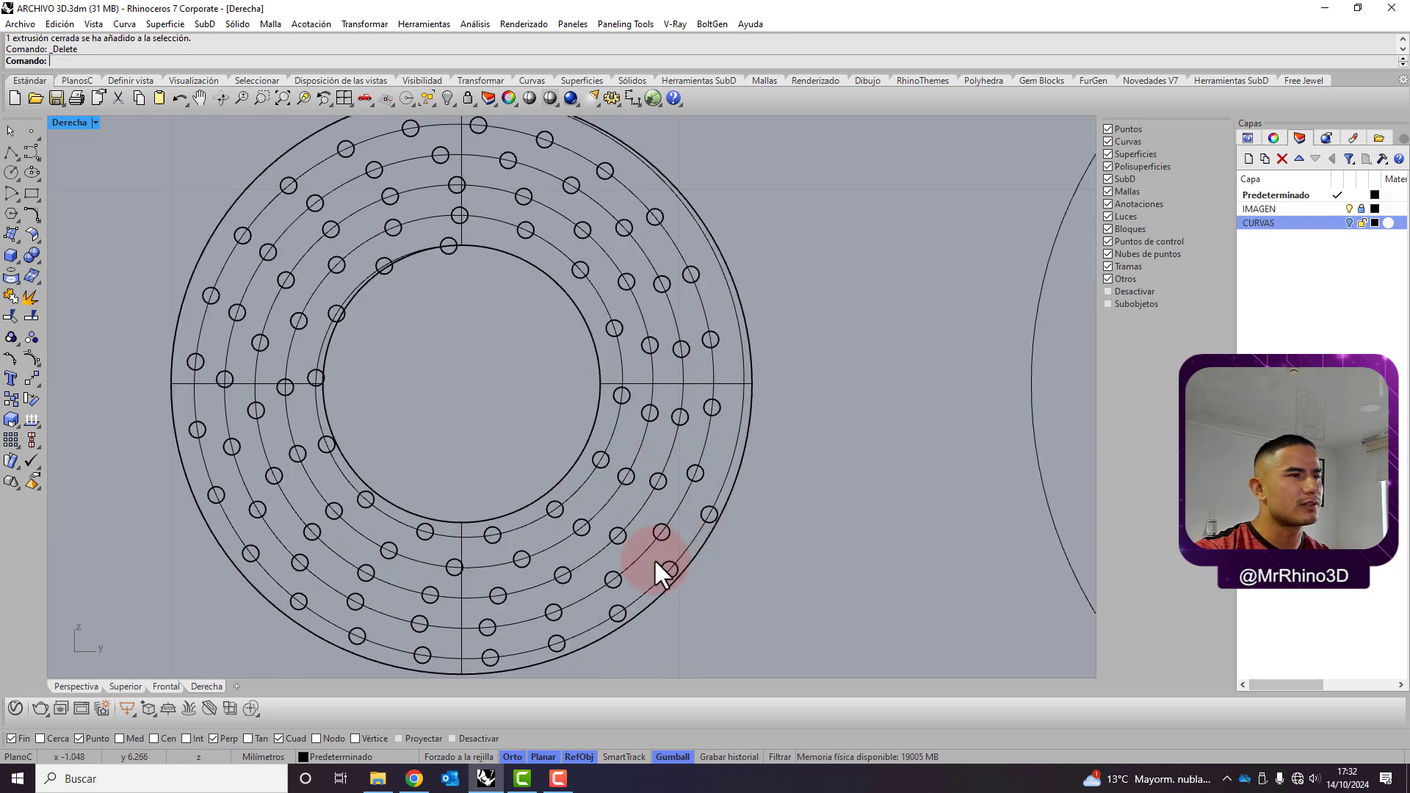
Remove the overlapping hole circles and two circles near the disc's inner edge
{"action": "left_click", "coordinate": [670, 569]}
{"action": "left_click", "coordinate": [717, 597]}
{"action": "key", "text": "Delete"}
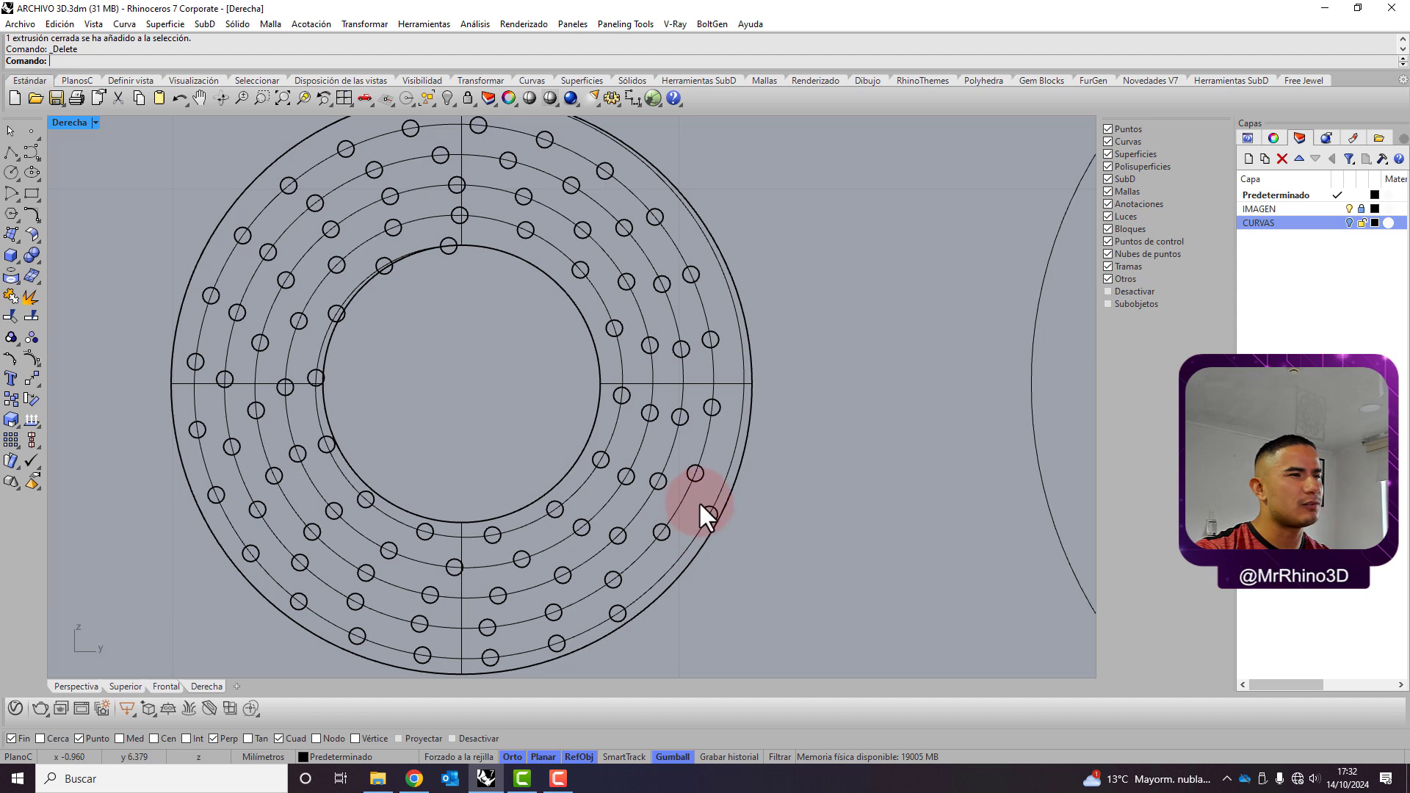
{"action": "left_click", "coordinate": [703, 509]}
{"action": "key", "text": "Delete"}
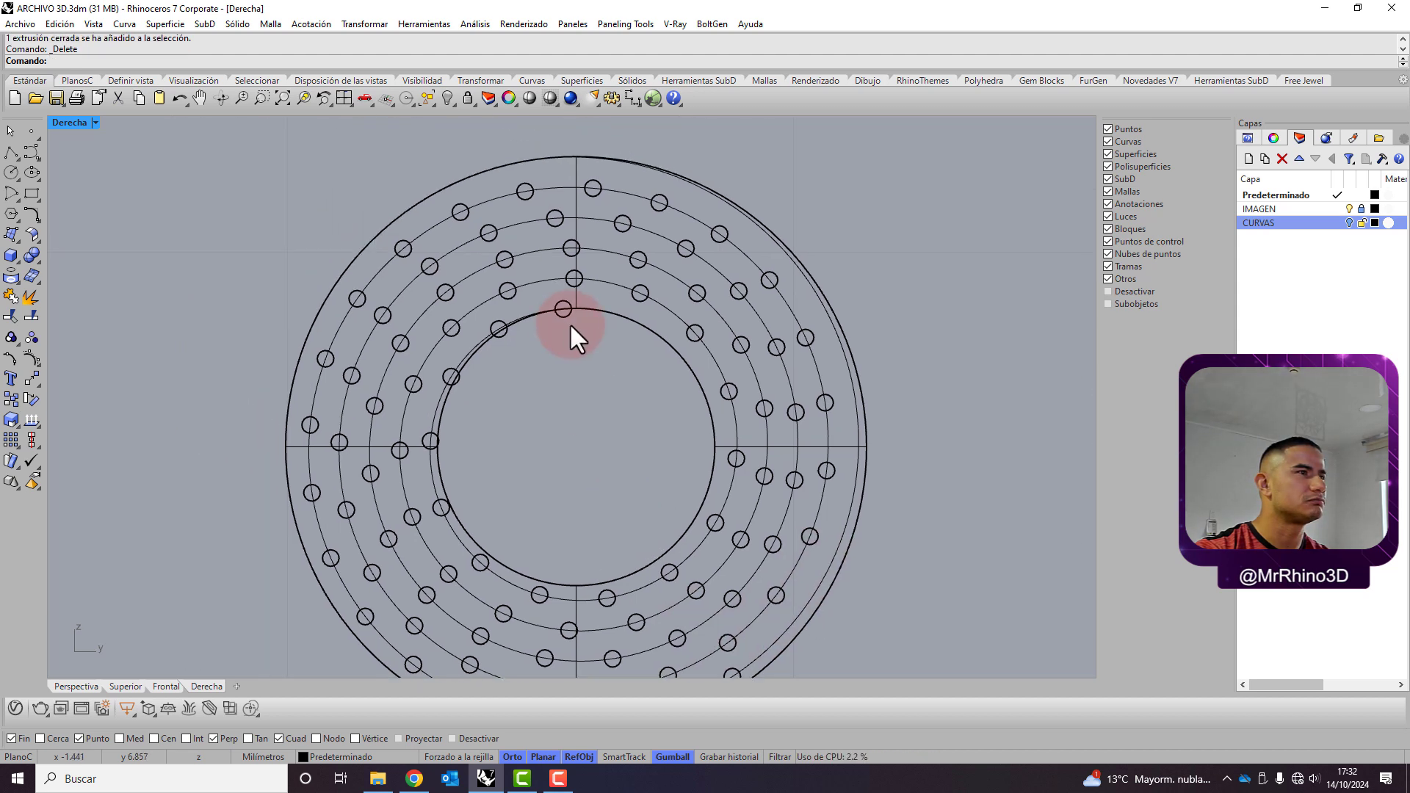
{"action": "left_click", "coordinate": [566, 318]}
{"action": "key", "text": "Delete"}
{"action": "left_click", "coordinate": [501, 330]}
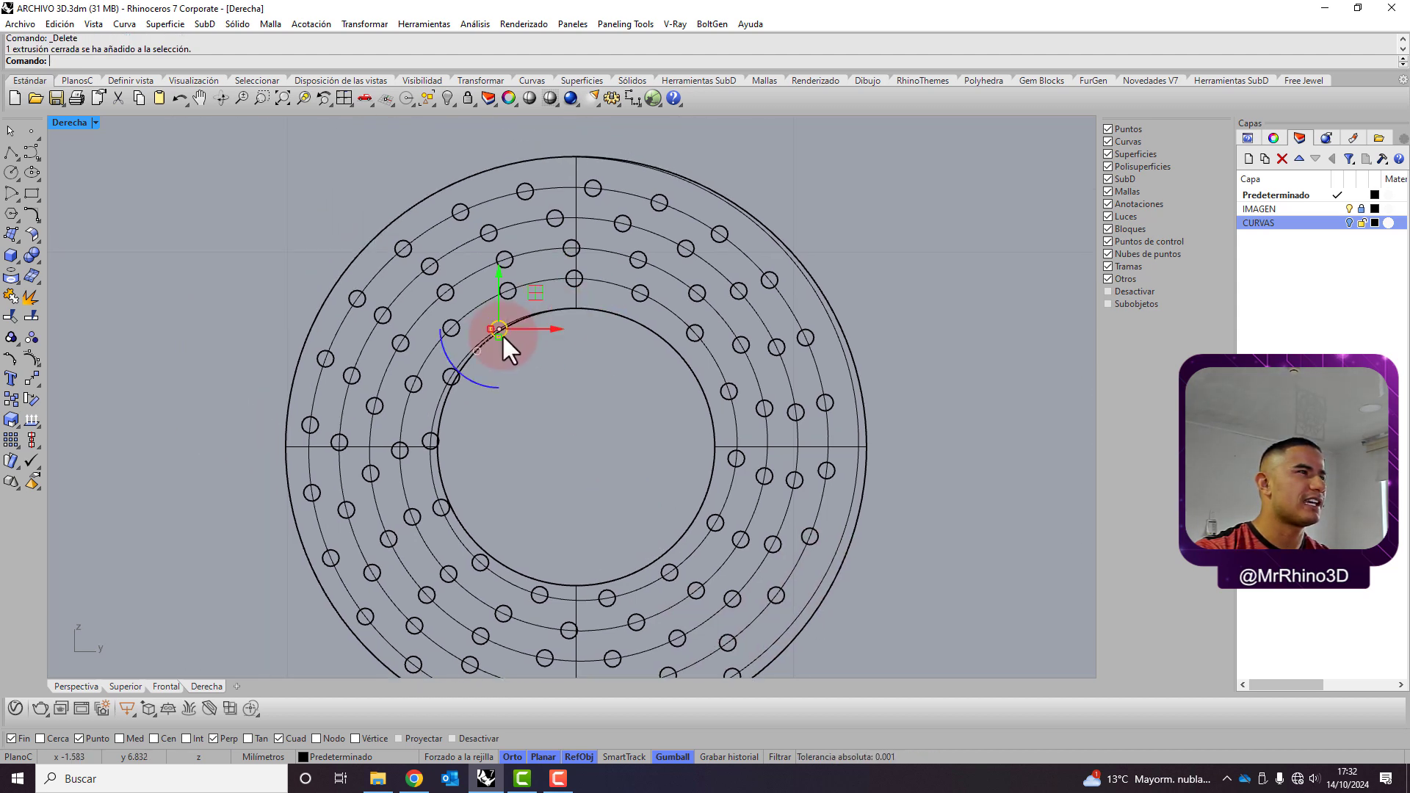
{"action": "key", "text": "Delete"}
{"action": "left_click", "coordinate": [430, 359]}
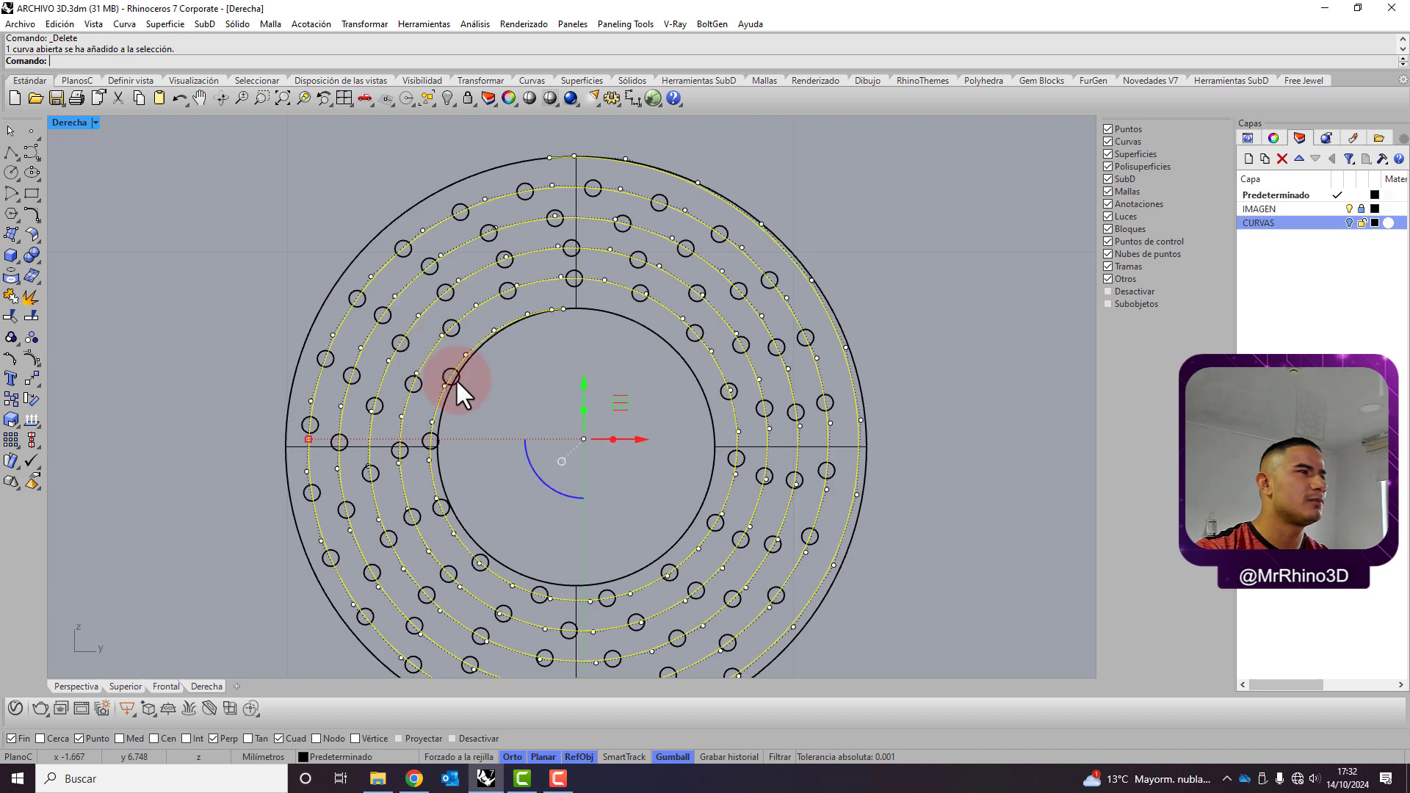
{"action": "key", "text": "Escape"}
Delete the remaining stray circles by the inner rim and bottom of the ring
{"action": "scroll", "coordinate": [474, 373], "scroll_direction": "up", "scroll_amount": 3}
{"action": "left_click", "coordinate": [481, 371]}
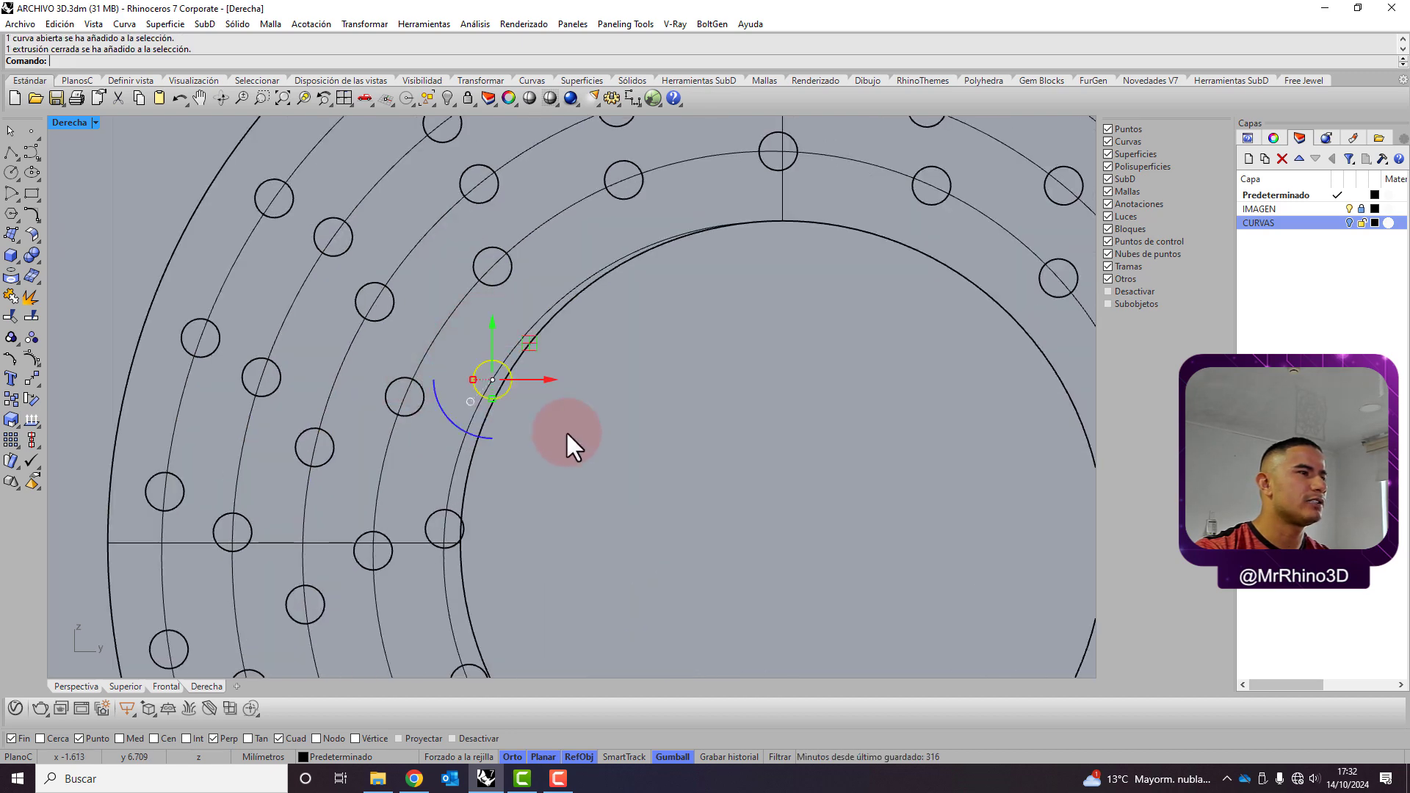
{"action": "key", "text": "Delete"}
{"action": "left_click_drag", "start_coordinate": [495, 575], "coordinate": [496, 575]}
{"action": "key", "text": "Delete"}
{"action": "right_click_drag", "start_coordinate": [497, 576], "coordinate": [381, 432]}
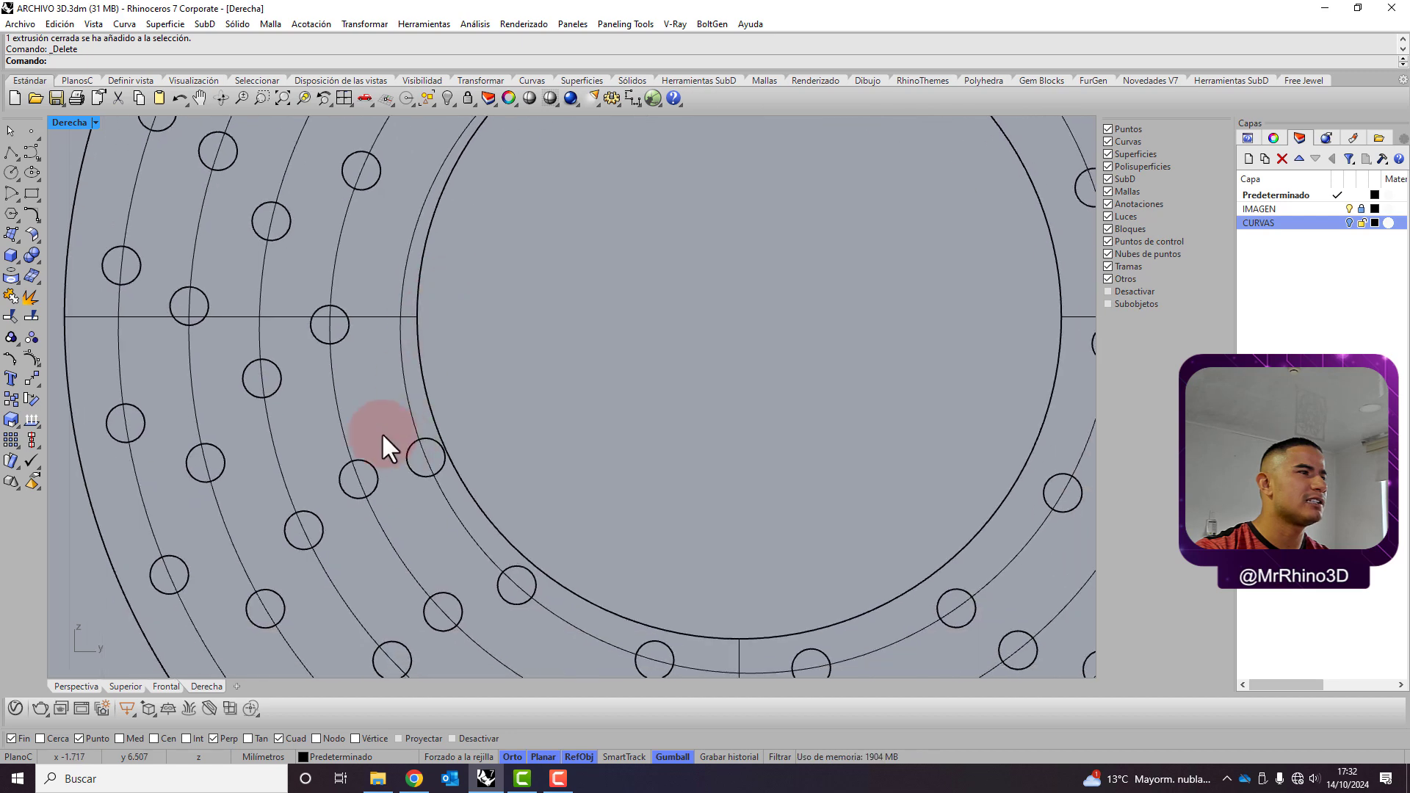
{"action": "left_click", "coordinate": [420, 439]}
{"action": "key", "text": "Delete"}
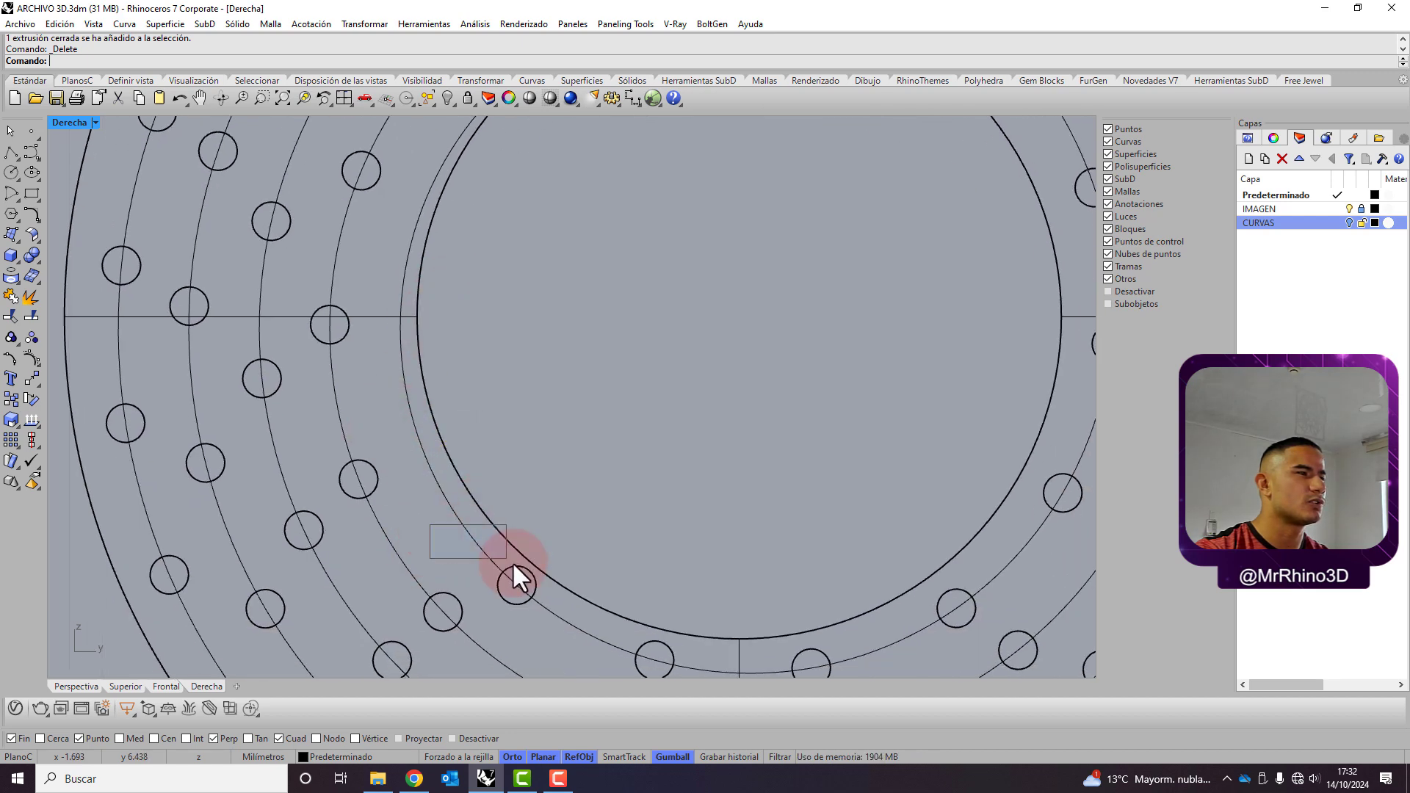
{"action": "left_click_drag", "start_coordinate": [429, 525], "coordinate": [547, 610]}
{"action": "key", "text": "Delete"}
{"action": "scroll", "coordinate": [518, 391], "scroll_direction": "down", "scroll_amount": 3}
{"action": "scroll", "coordinate": [588, 482], "scroll_direction": "up", "scroll_amount": 2}
{"action": "left_click_drag", "start_coordinate": [557, 461], "coordinate": [578, 524]}
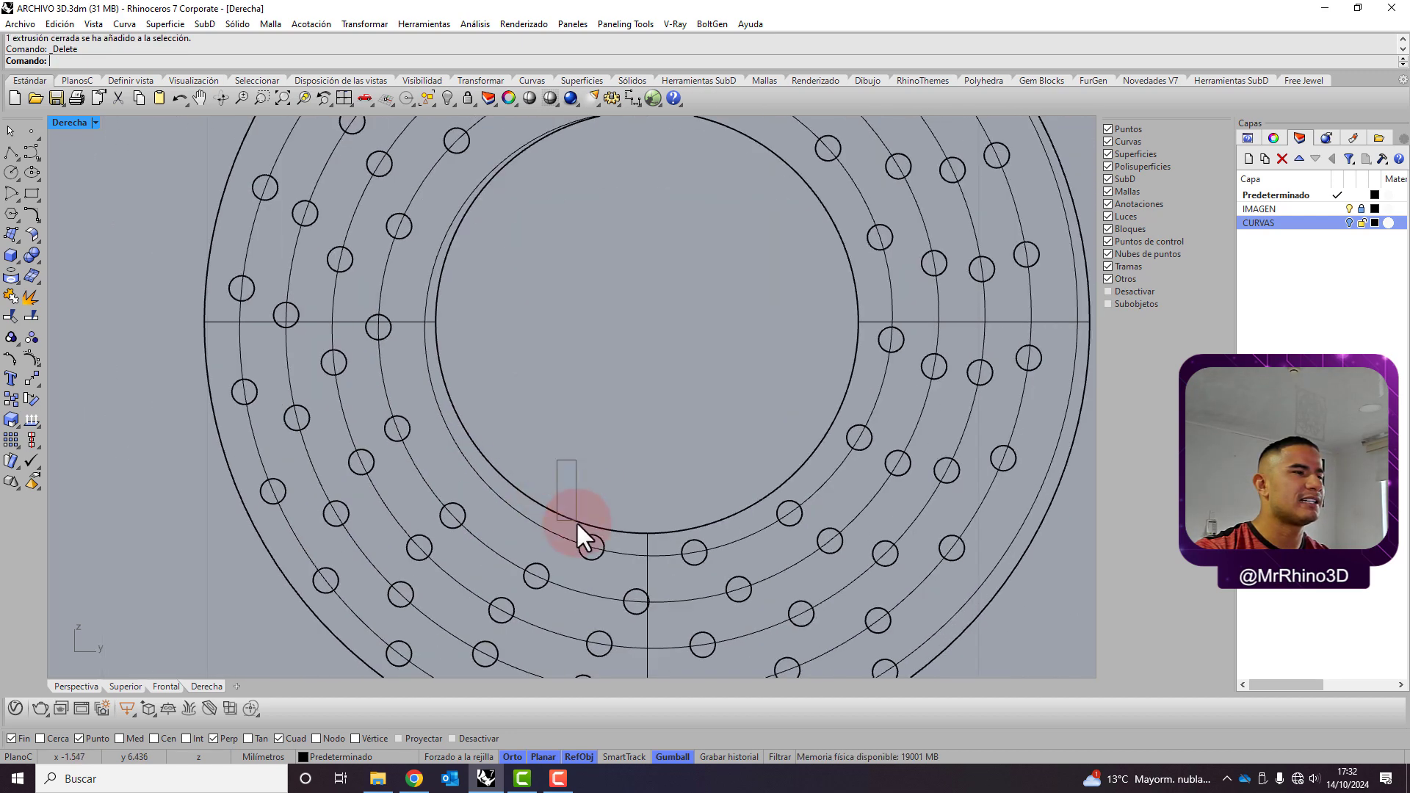
{"action": "left_click_drag", "start_coordinate": [695, 558], "coordinate": [720, 576]}
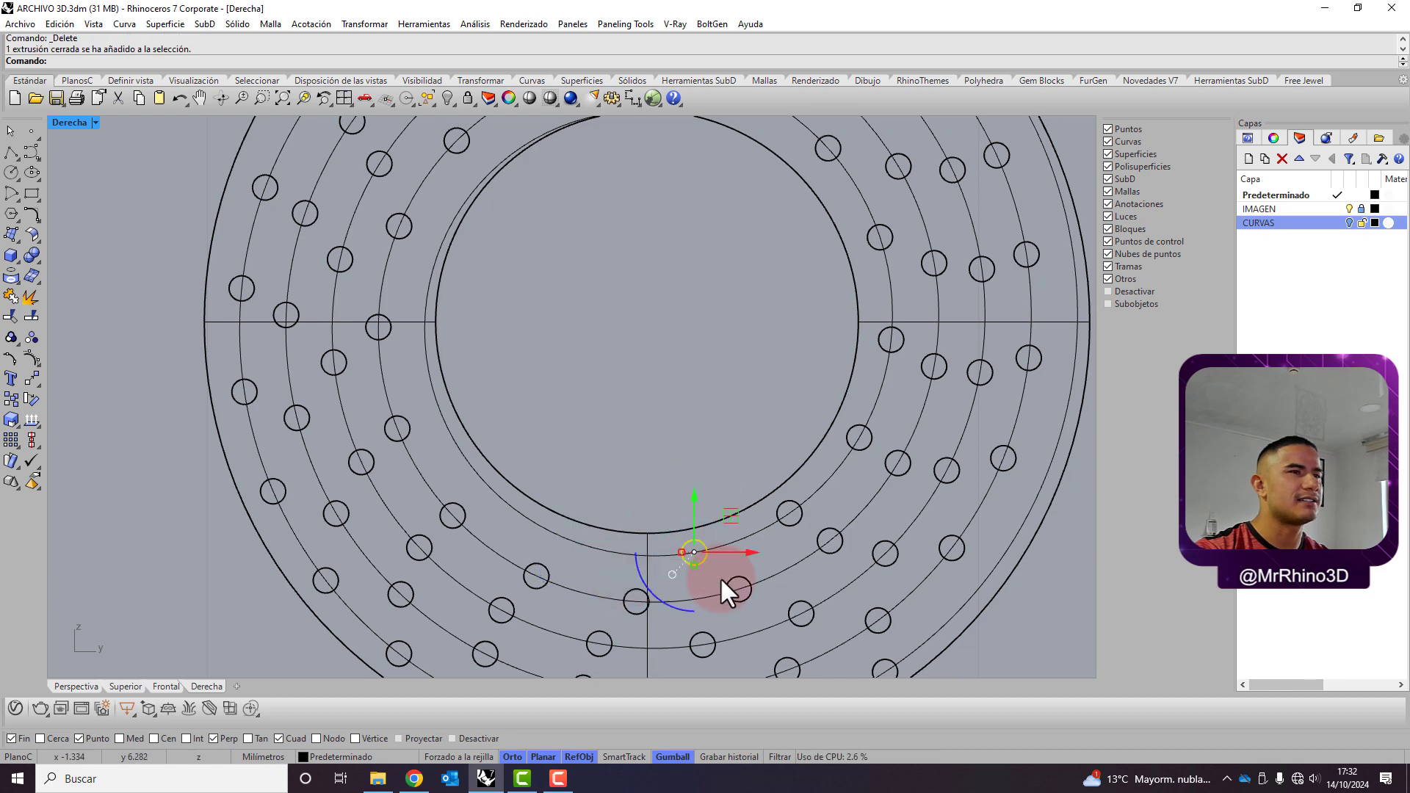
{"action": "key", "text": "Delete"}
{"action": "scroll", "coordinate": [624, 438], "scroll_direction": "down", "scroll_amount": 3}
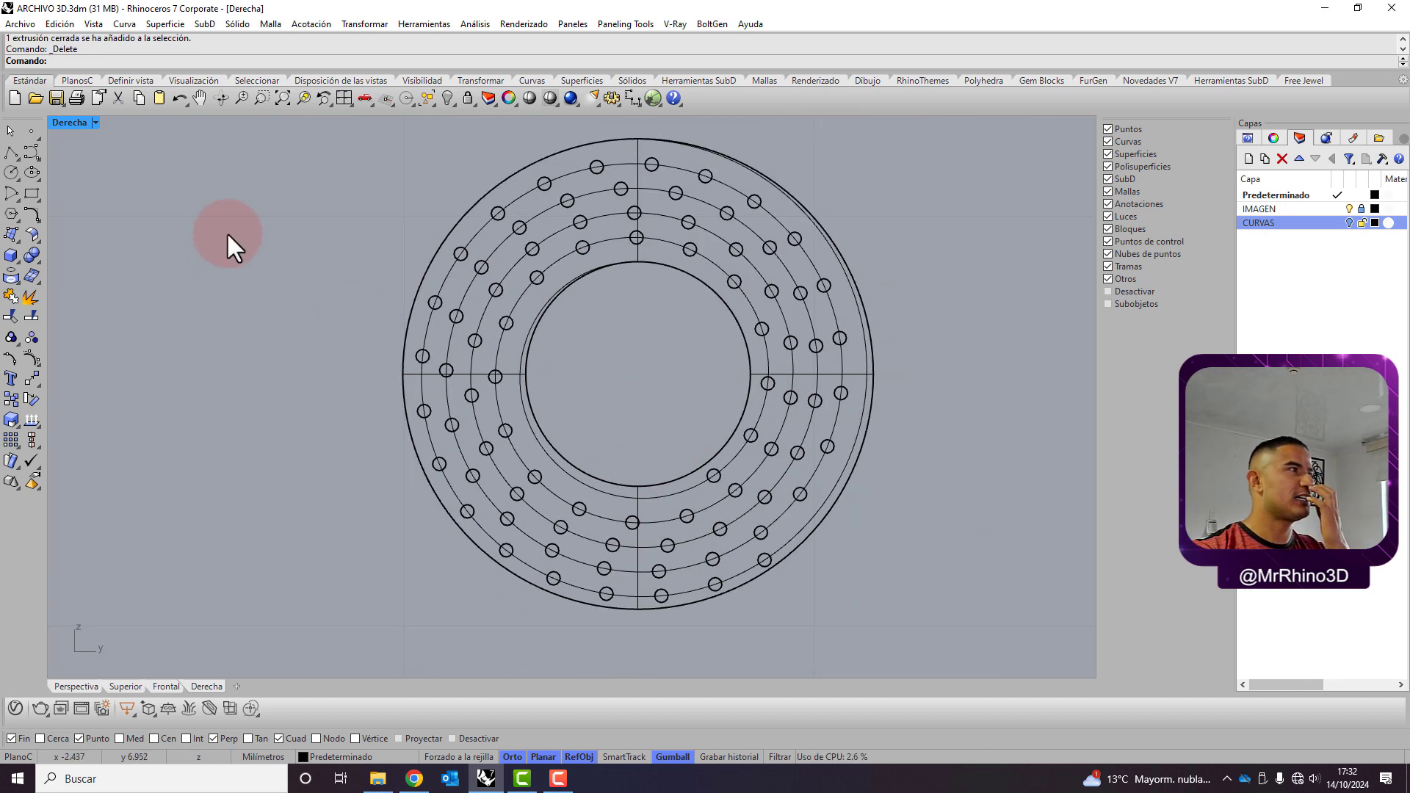
Restore the four-viewport layout and orbit Perspectiva to see the hole cylinders tilted
{"action": "double_click", "coordinate": [66, 124]}
{"action": "scroll", "coordinate": [768, 258], "scroll_direction": "down", "scroll_amount": 3}
{"action": "scroll", "coordinate": [767, 237], "scroll_direction": "down", "scroll_amount": 2}
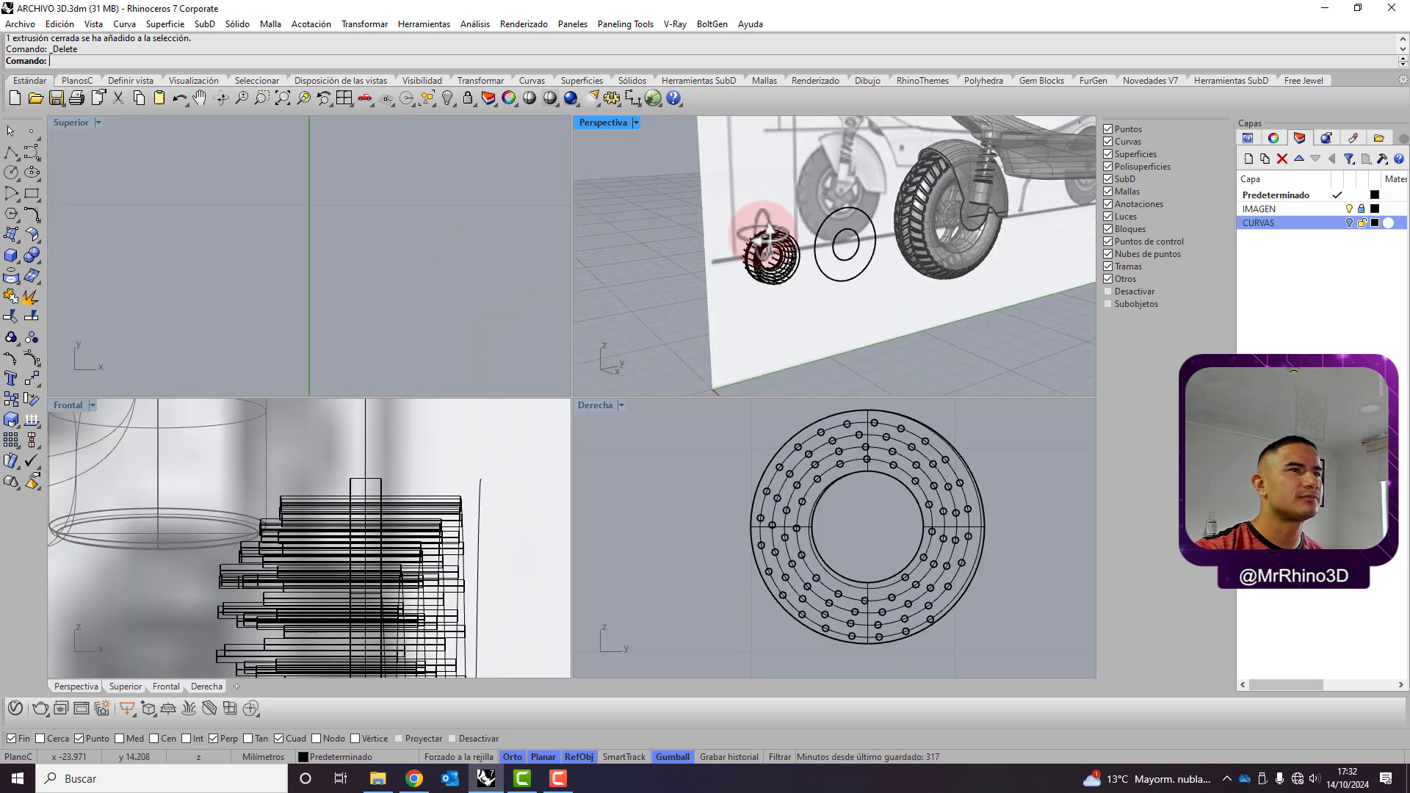
{"action": "scroll", "coordinate": [767, 236], "scroll_direction": "up", "scroll_amount": 3}
{"action": "right_click_drag", "start_coordinate": [814, 306], "coordinate": [840, 338]}
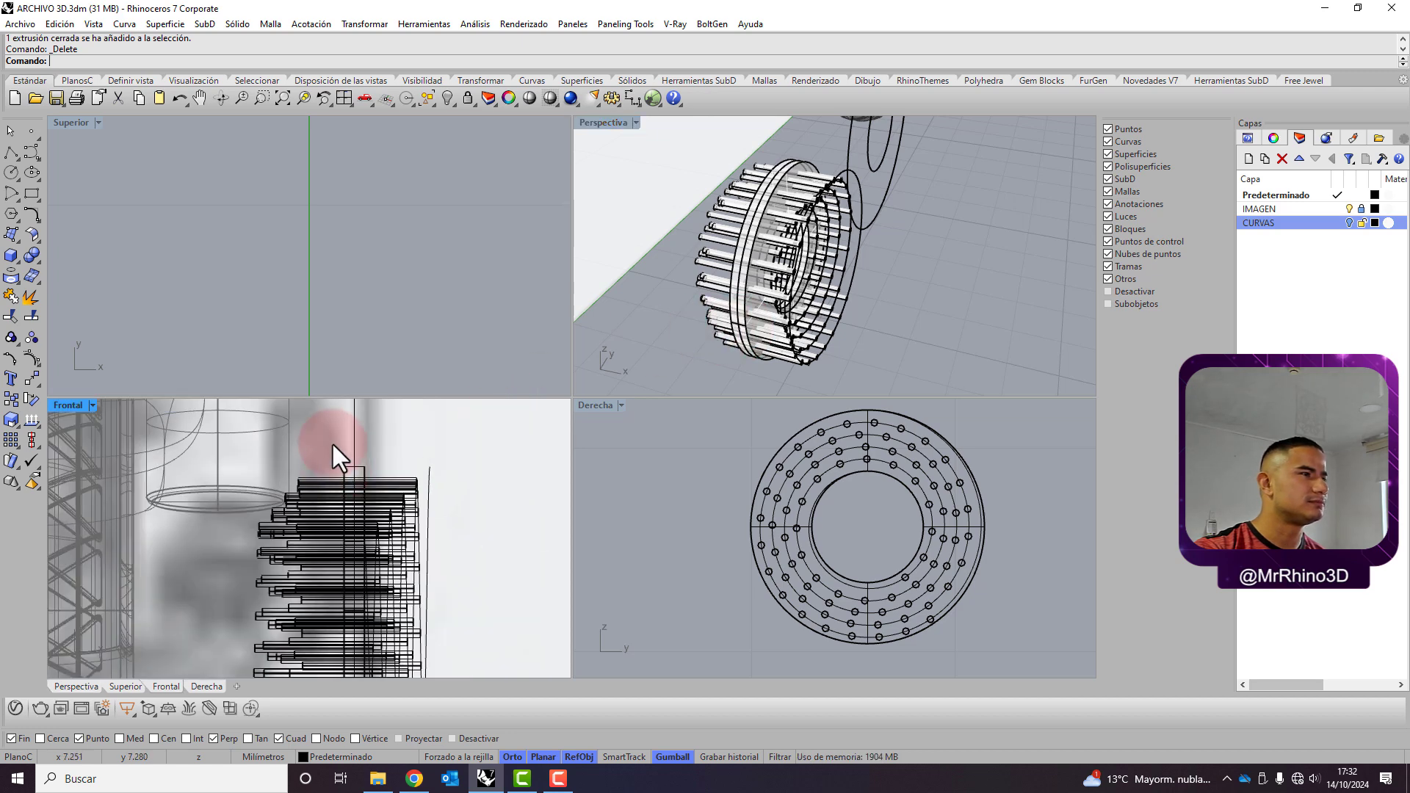
{"action": "right_click_drag", "start_coordinate": [333, 444], "coordinate": [363, 488], "text": "ctrl"}
Boolean-difference all the small hole cylinders from the ring disc extrusion
{"action": "left_click", "coordinate": [233, 24]}
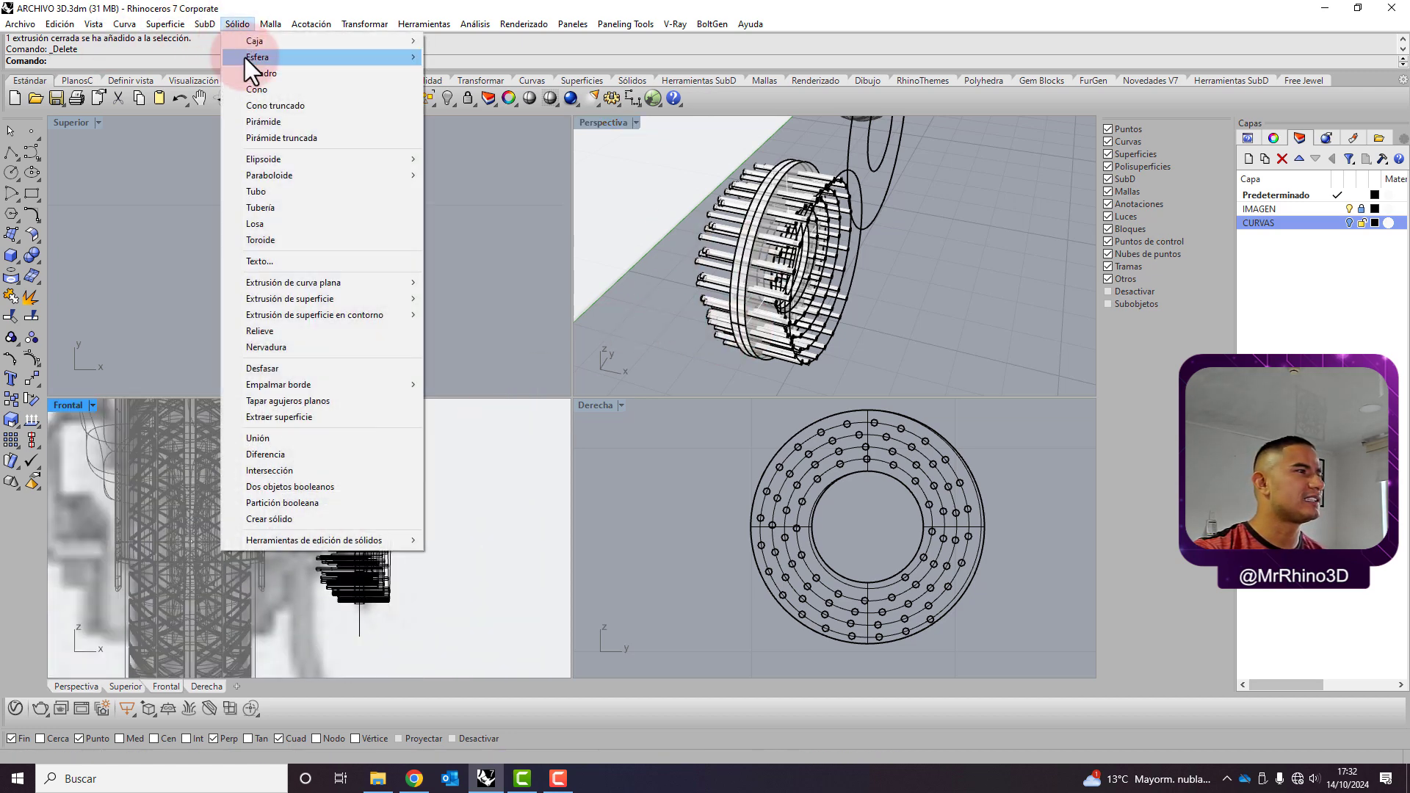
{"action": "left_click", "coordinate": [334, 454]}
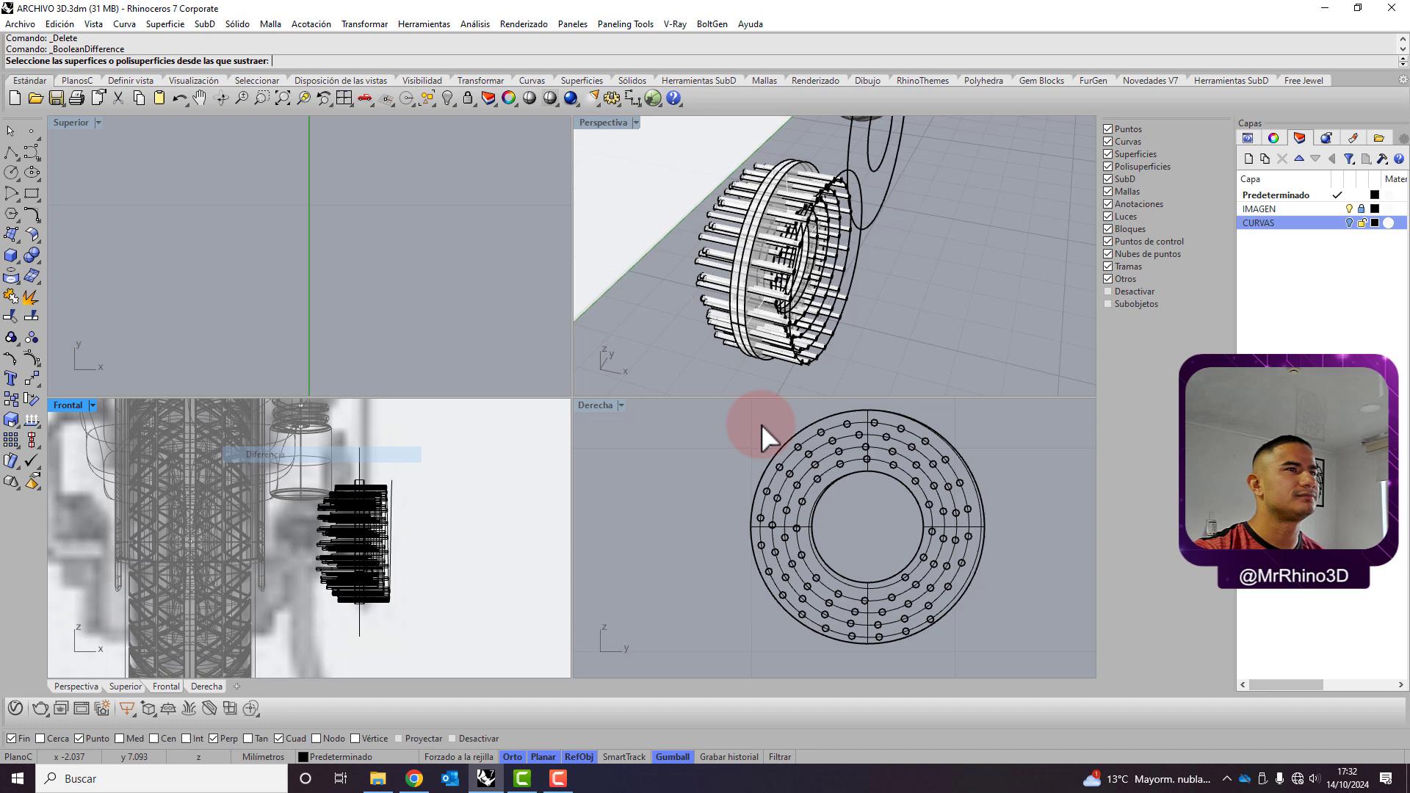
{"action": "left_click", "coordinate": [757, 301]}
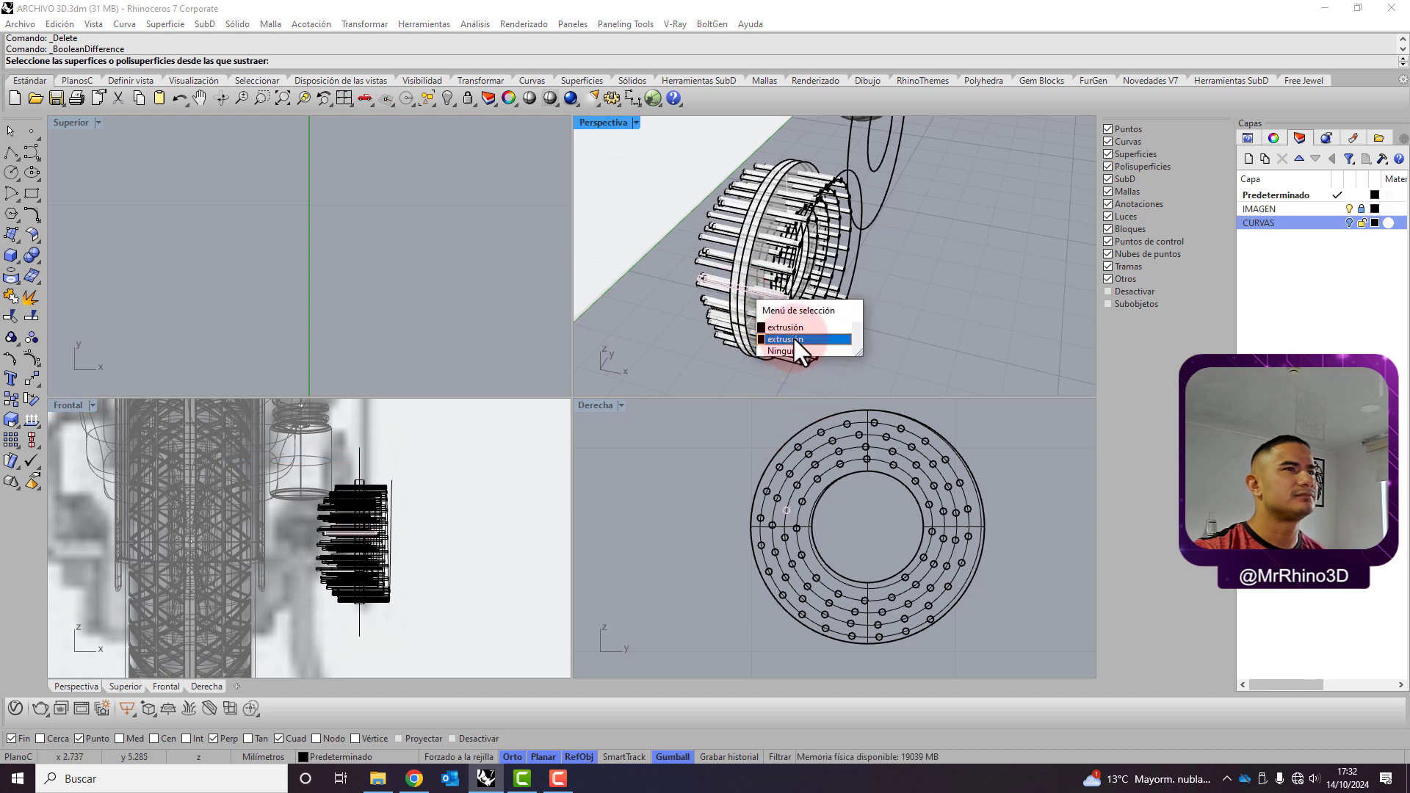
{"action": "left_click", "coordinate": [737, 288]}
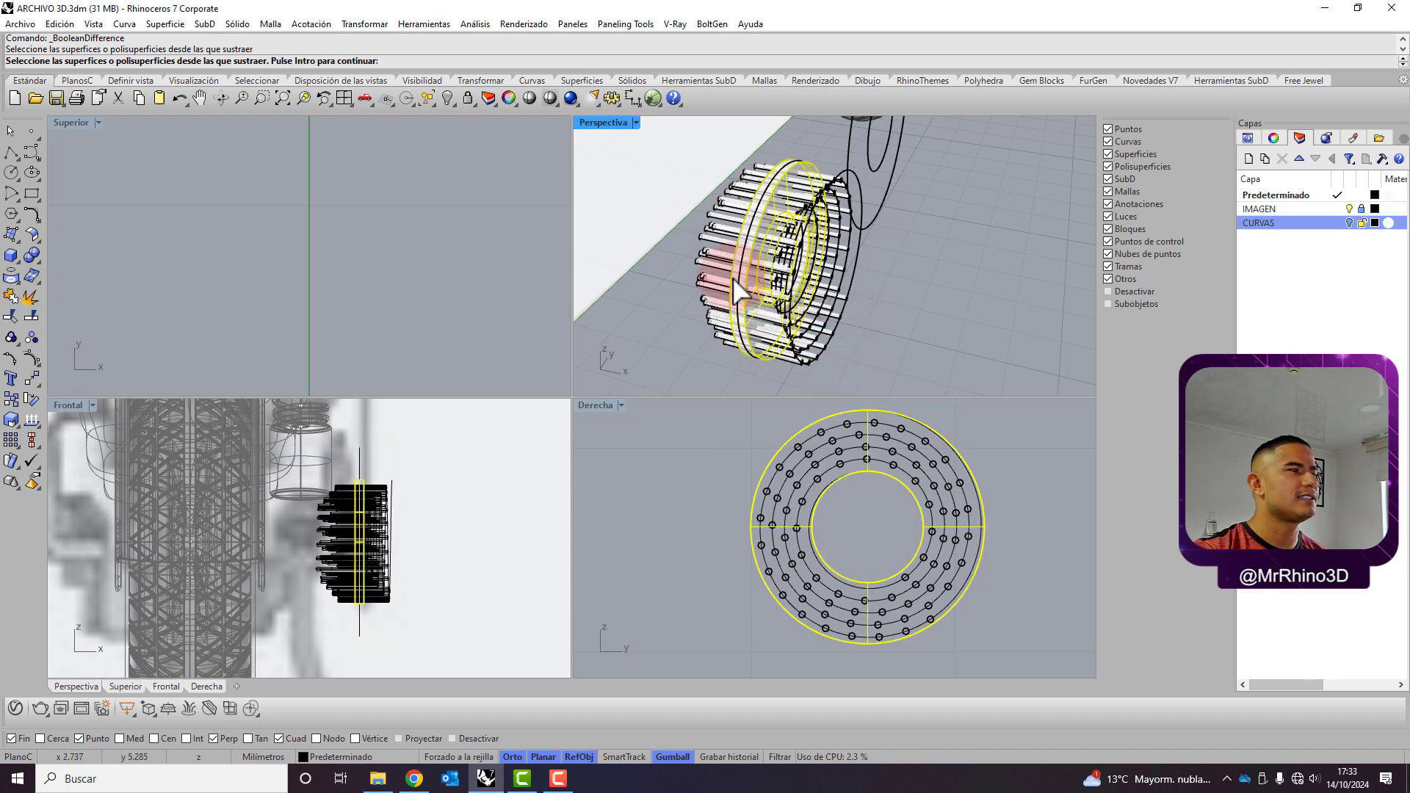
{"action": "right_click", "coordinate": [737, 288]}
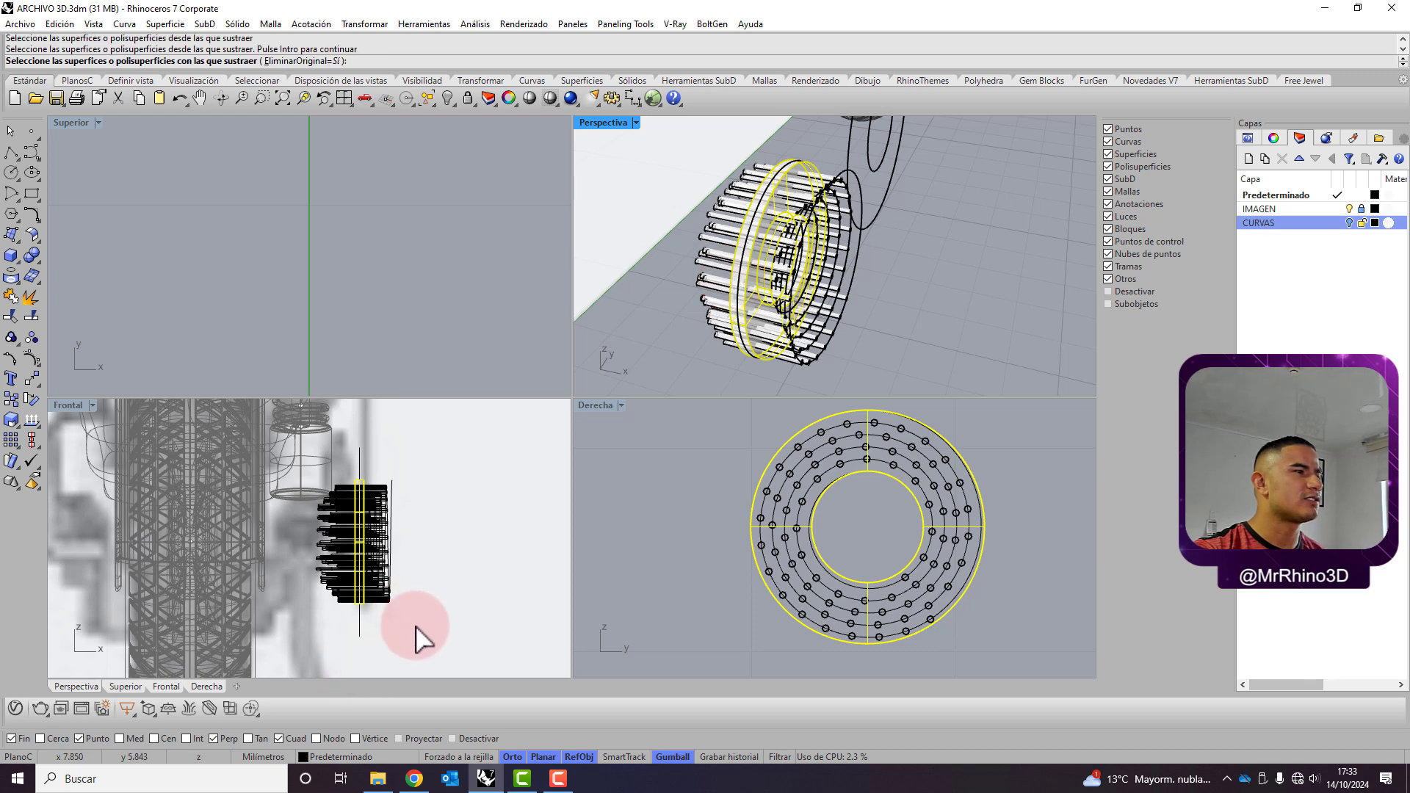
{"action": "left_click_drag", "start_coordinate": [415, 626], "coordinate": [371, 471]}
{"action": "right_click", "coordinate": [463, 533]}
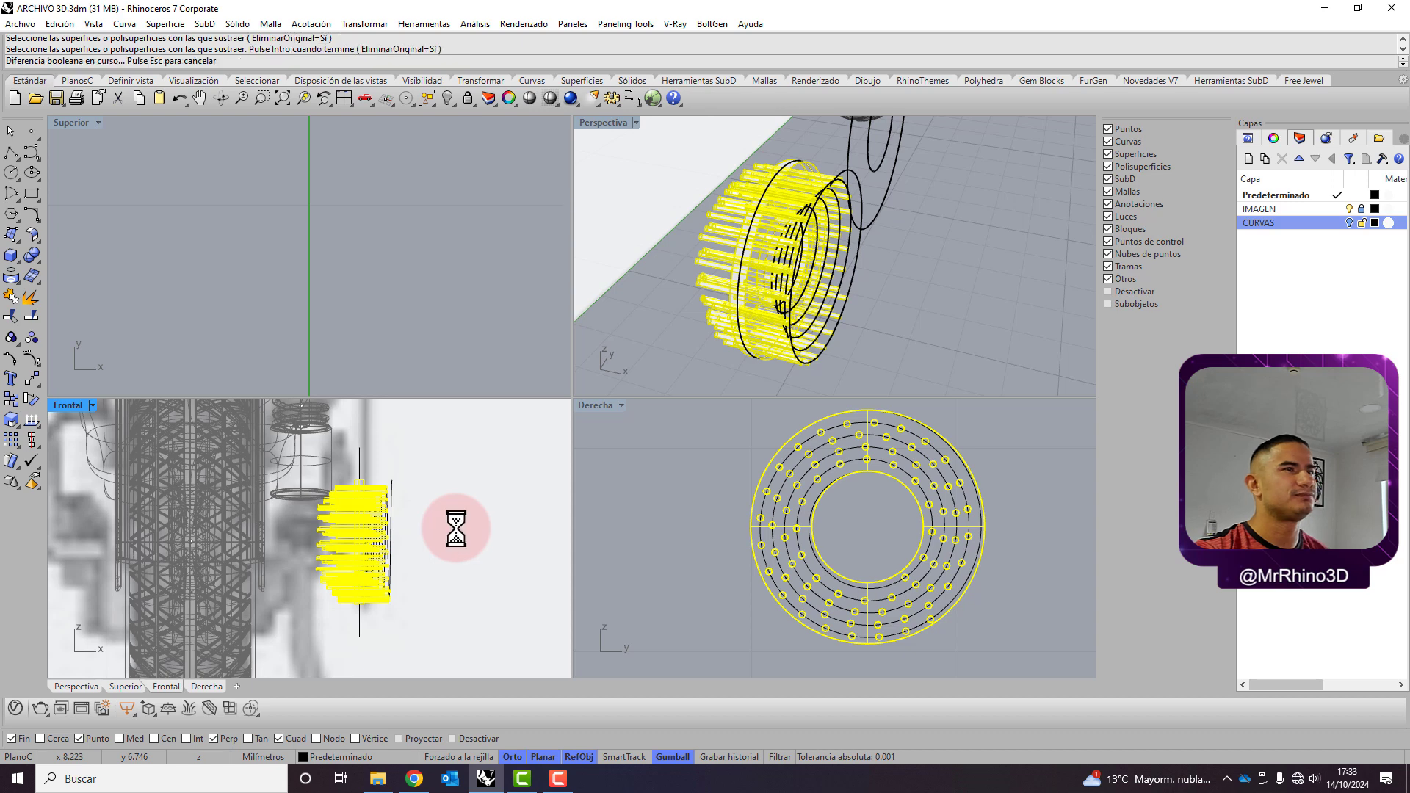
{"action": "mouse_move", "coordinate": [861, 314]}
{"action": "right_mouse_down"}
{"action": "mouse_move", "coordinate": [782, 235]}
{"action": "mouse_move", "coordinate": [726, 210]}
{"action": "right_mouse_up"}
{"action": "scroll", "coordinate": [647, 221], "scroll_direction": "up", "scroll_amount": 3}
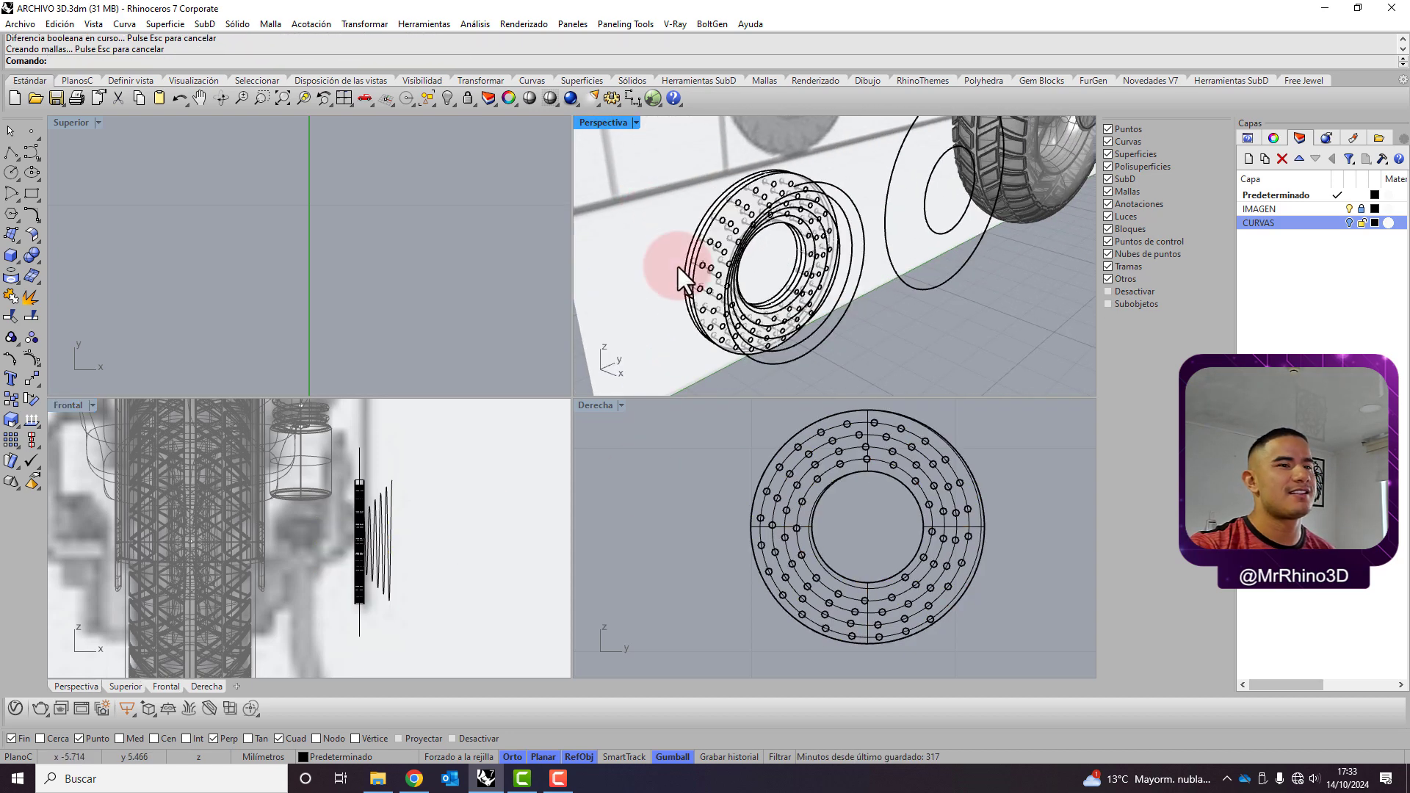
Orbit and zoom to inspect the perforated ring edge-on and tilted
{"action": "mouse_move", "coordinate": [681, 250]}
{"action": "right_mouse_down"}
{"action": "mouse_move", "coordinate": [784, 245]}
{"action": "mouse_move", "coordinate": [717, 232]}
{"action": "right_mouse_up"}
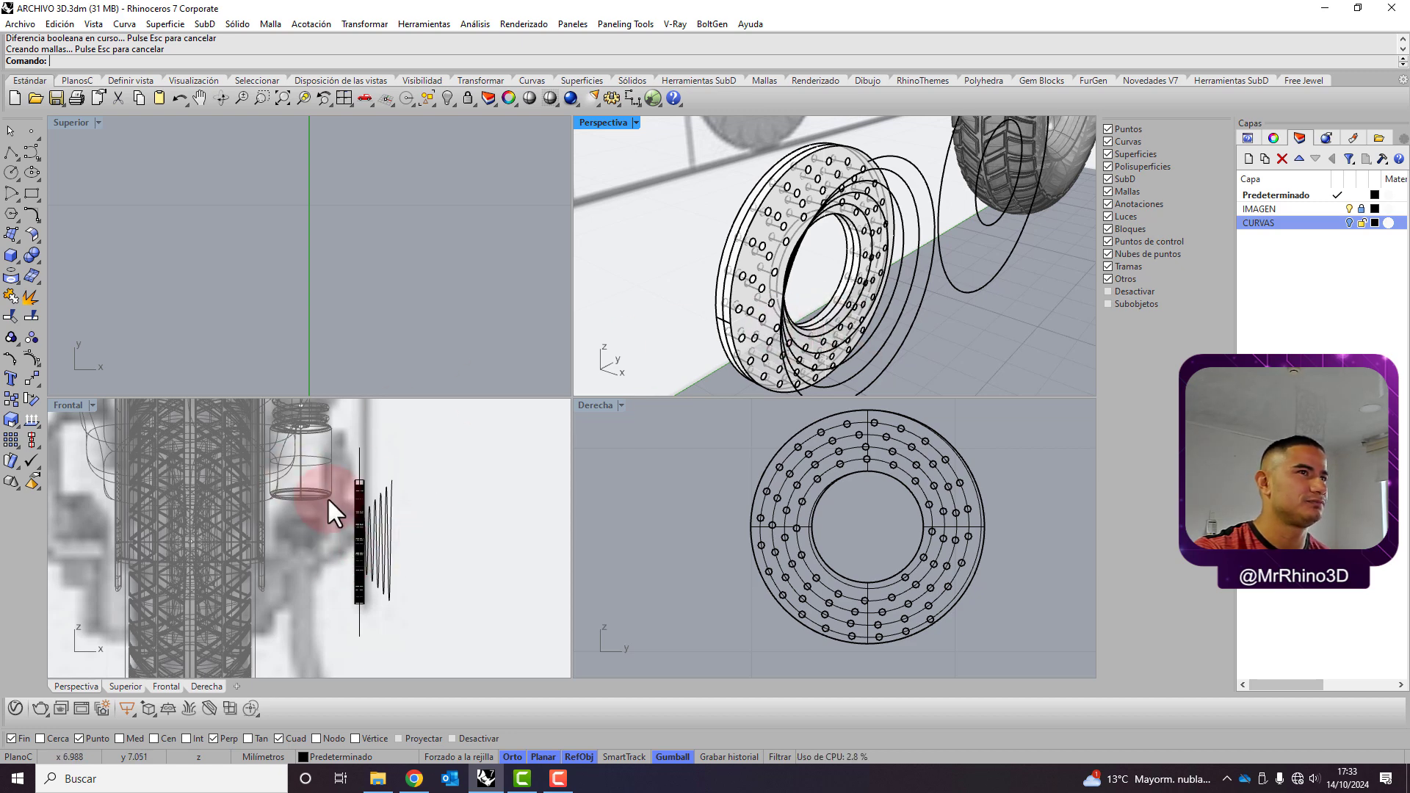
{"action": "mouse_move", "coordinate": [893, 334]}
{"action": "right_mouse_down"}
{"action": "mouse_move", "coordinate": [955, 312]}
{"action": "mouse_move", "coordinate": [773, 315]}
{"action": "right_mouse_up"}
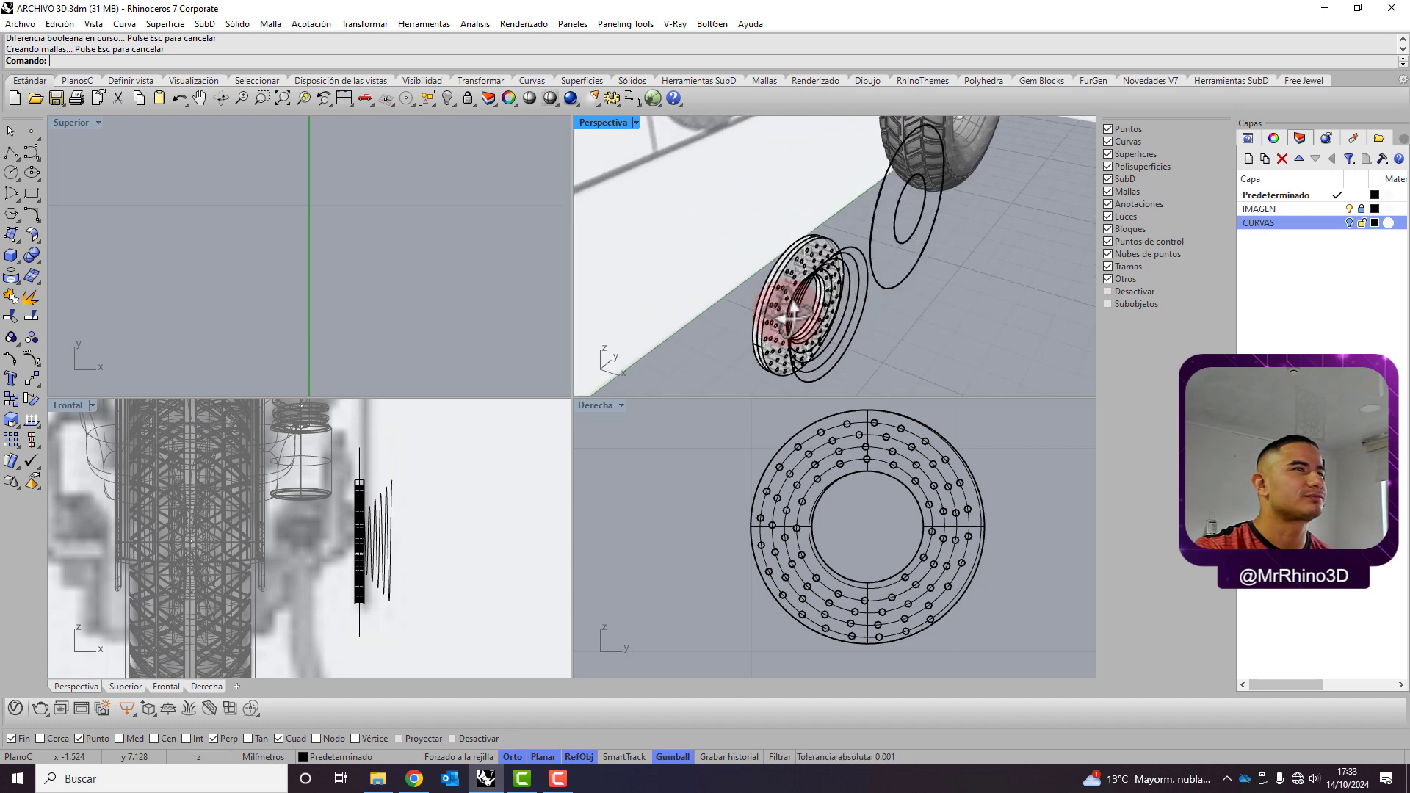
{"action": "scroll", "coordinate": [773, 314], "scroll_direction": "up", "scroll_amount": 2}
{"action": "scroll", "coordinate": [783, 359], "scroll_direction": "up", "scroll_amount": 1}
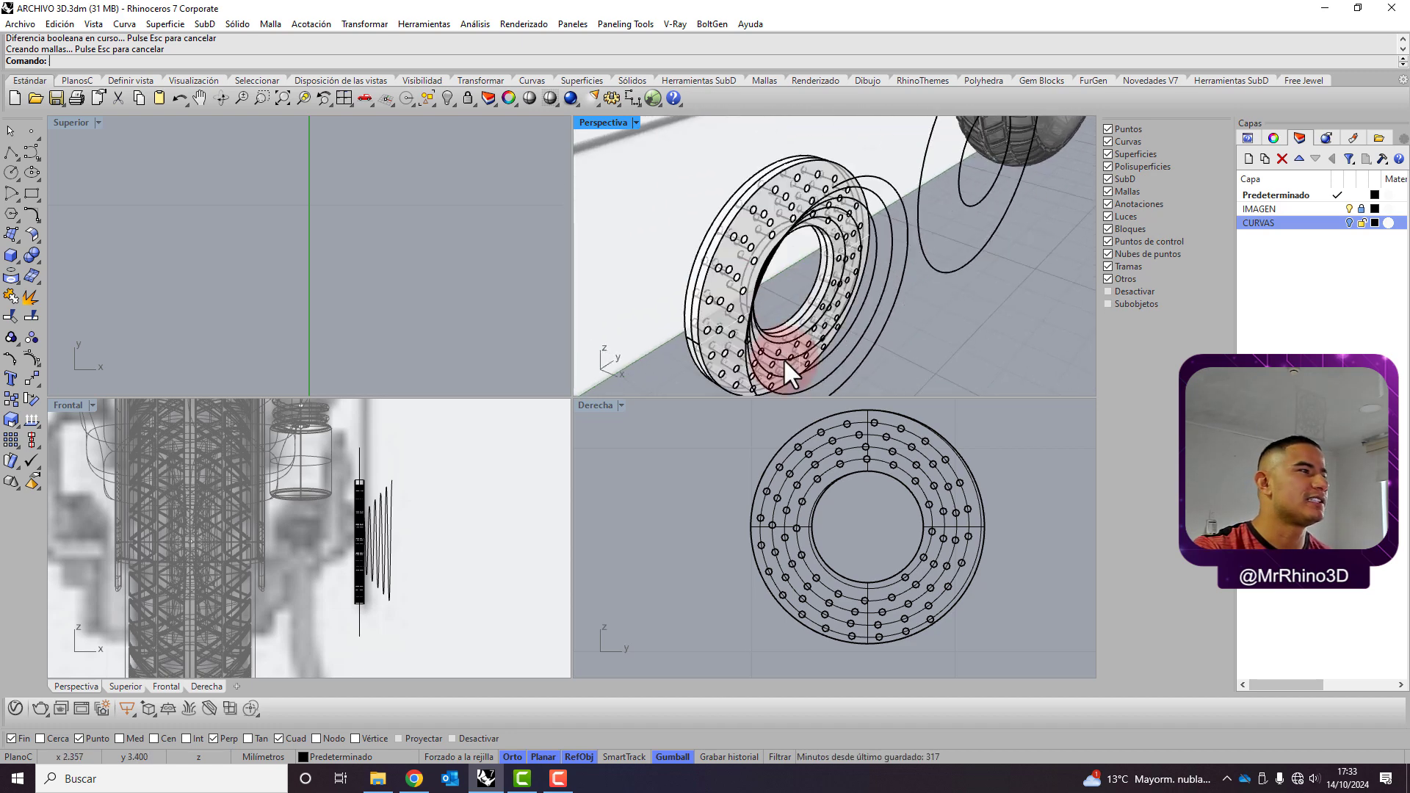
{"action": "scroll", "coordinate": [357, 456], "scroll_direction": "up", "scroll_amount": 2}
{"action": "scroll", "coordinate": [356, 462], "scroll_direction": "up", "scroll_amount": 2}
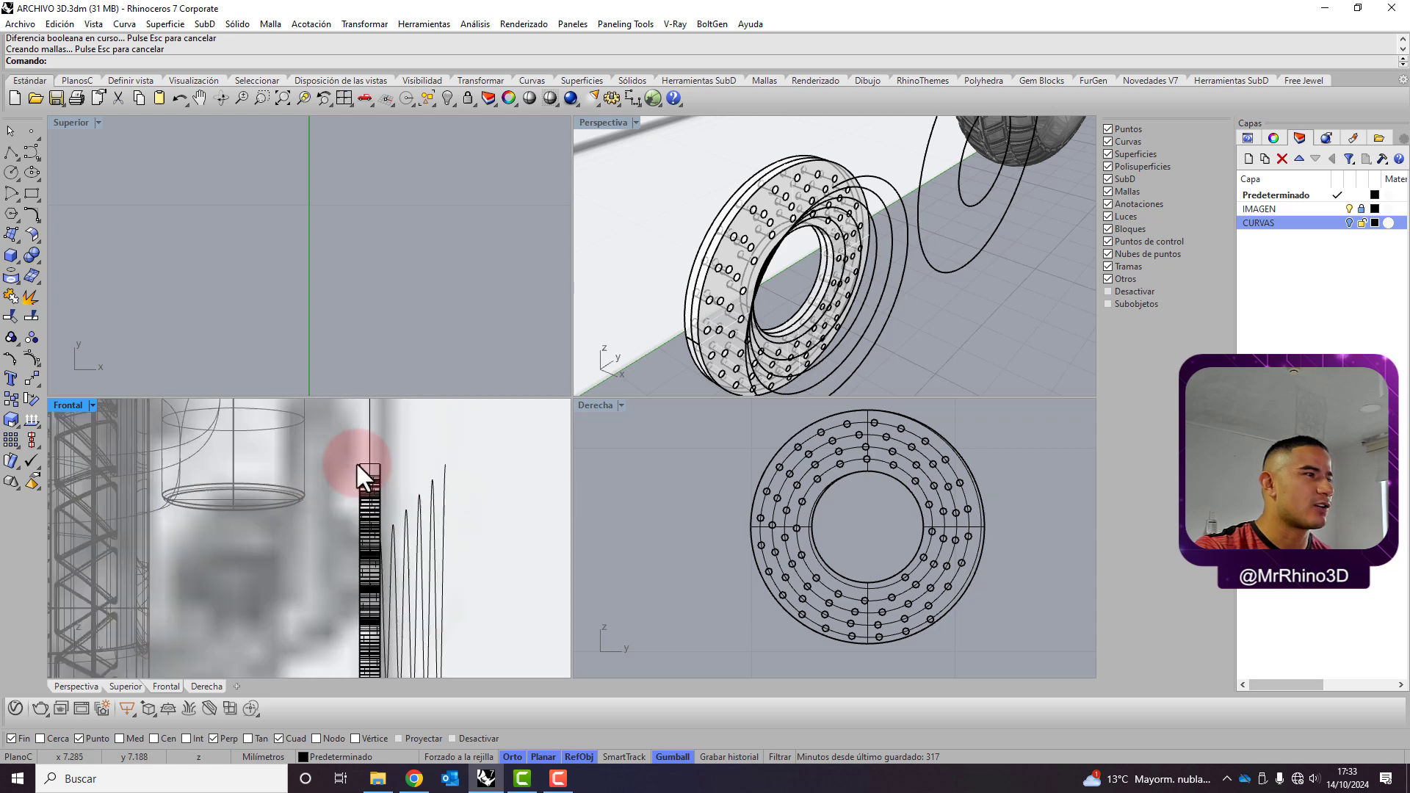
{"action": "right_click_drag", "start_coordinate": [356, 461], "coordinate": [415, 500]}
{"action": "scroll", "coordinate": [423, 475], "scroll_direction": "up", "scroll_amount": 2}
Trim the perforated disc polysurface with the closed curve beside it
{"action": "left_click", "coordinate": [431, 474]}
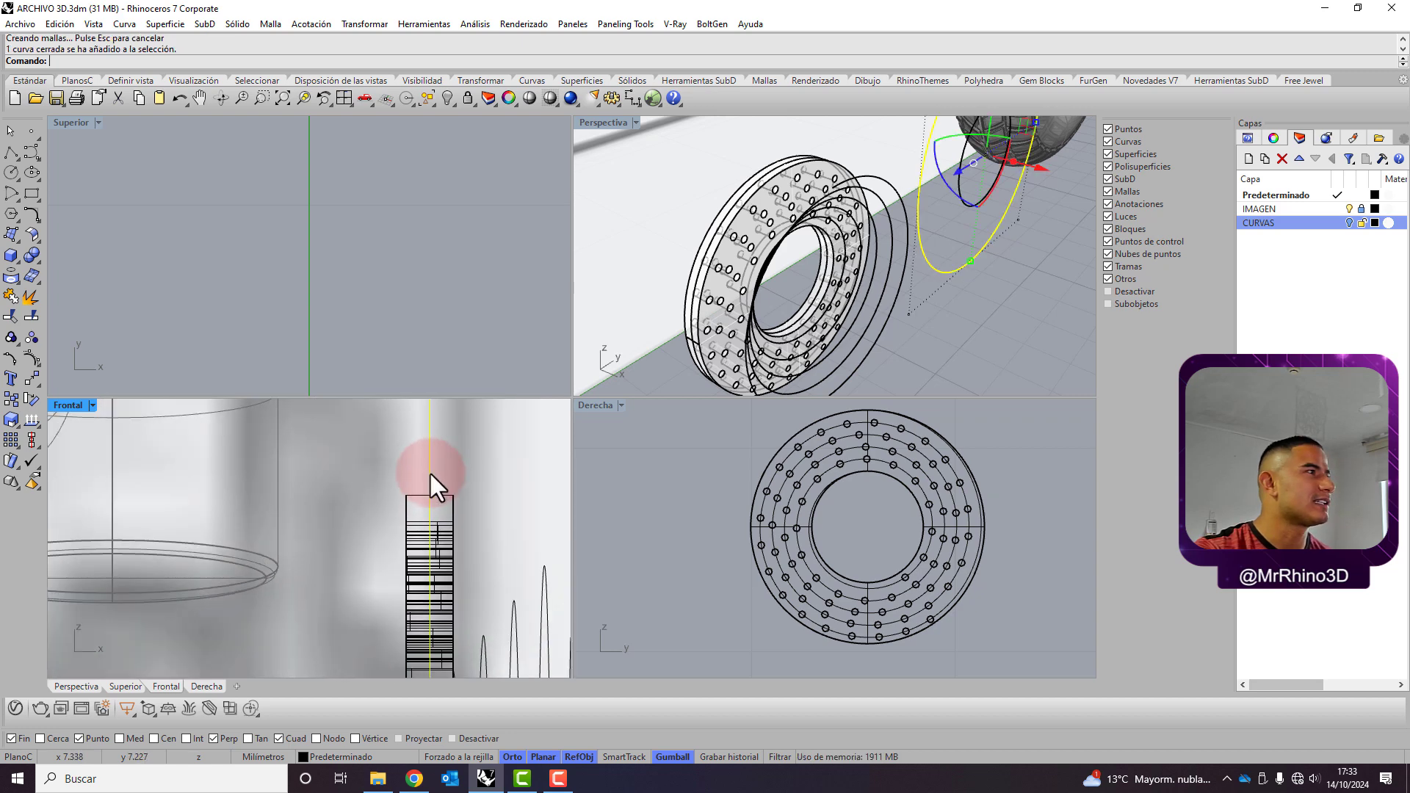
{"action": "left_click", "coordinate": [12, 317]}
{"action": "left_click", "coordinate": [538, 500]}
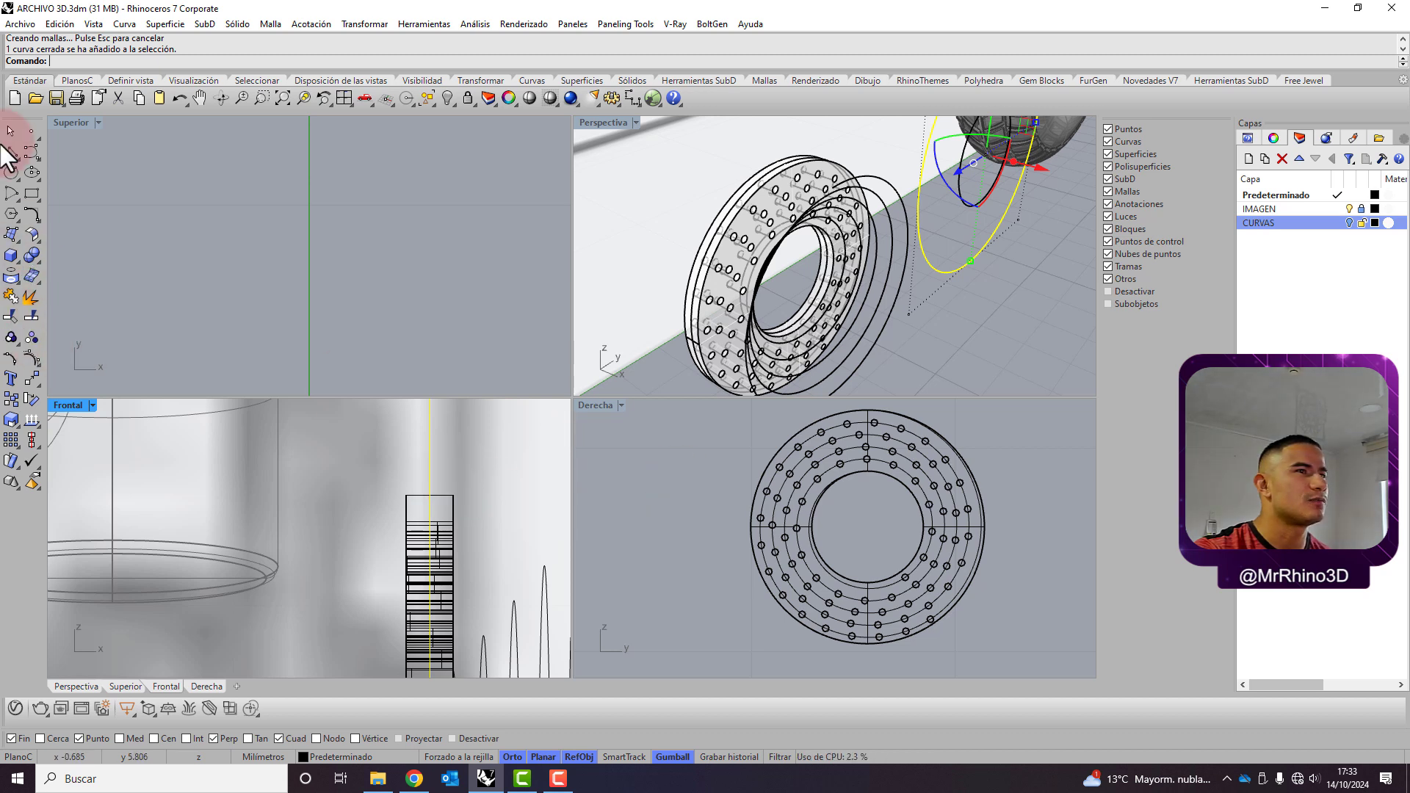
{"action": "left_click", "coordinate": [800, 337]}
{"action": "left_click", "coordinate": [786, 434]}
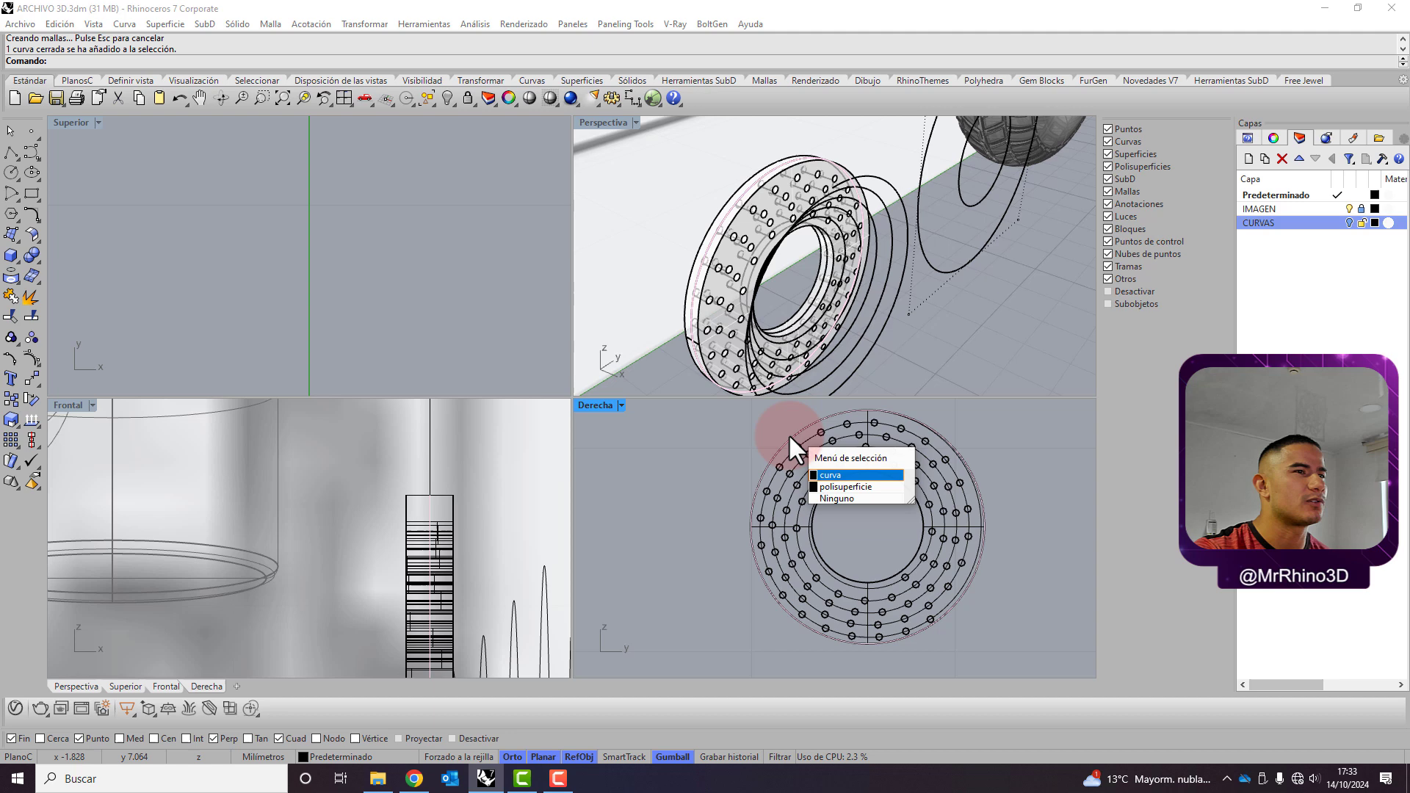
{"action": "left_click", "coordinate": [845, 484]}
Draw a vertical cutting plane in Frontal from above to below the disc
{"action": "left_click", "coordinate": [165, 23]}
{"action": "mouse_move", "coordinate": [178, 41]}
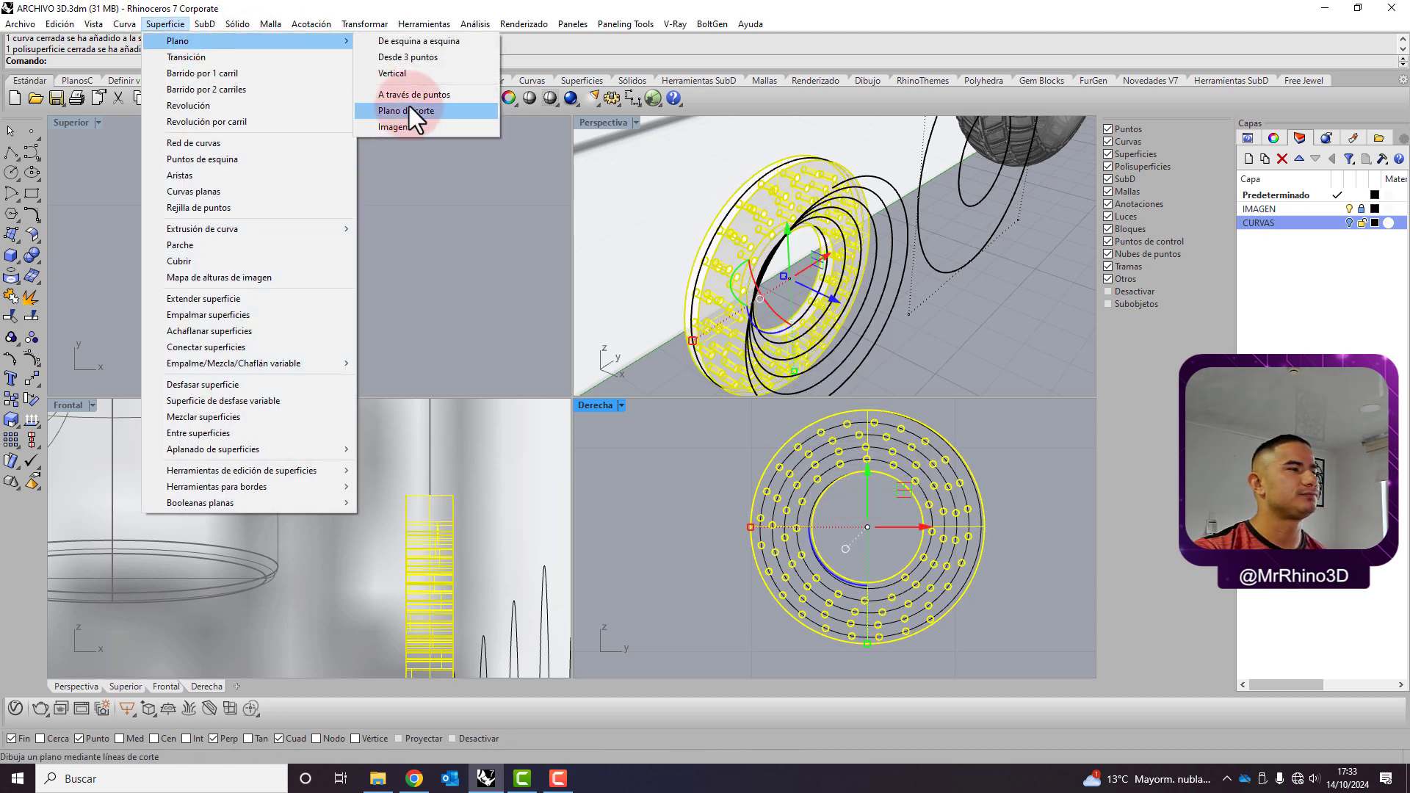
{"action": "left_click", "coordinate": [408, 110]}
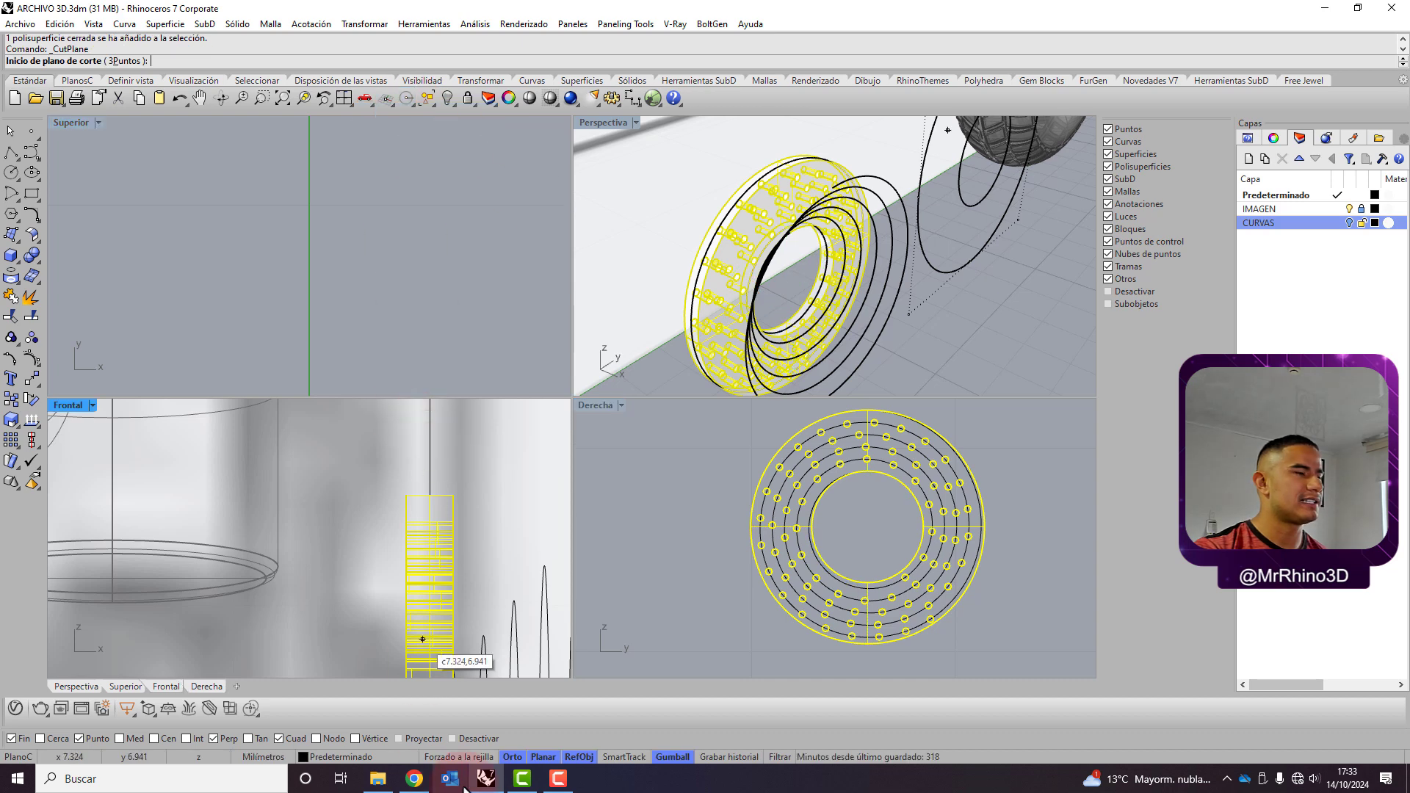
{"action": "scroll", "coordinate": [393, 562], "scroll_direction": "down", "scroll_amount": 2}
{"action": "scroll", "coordinate": [393, 543], "scroll_direction": "down", "scroll_amount": 2}
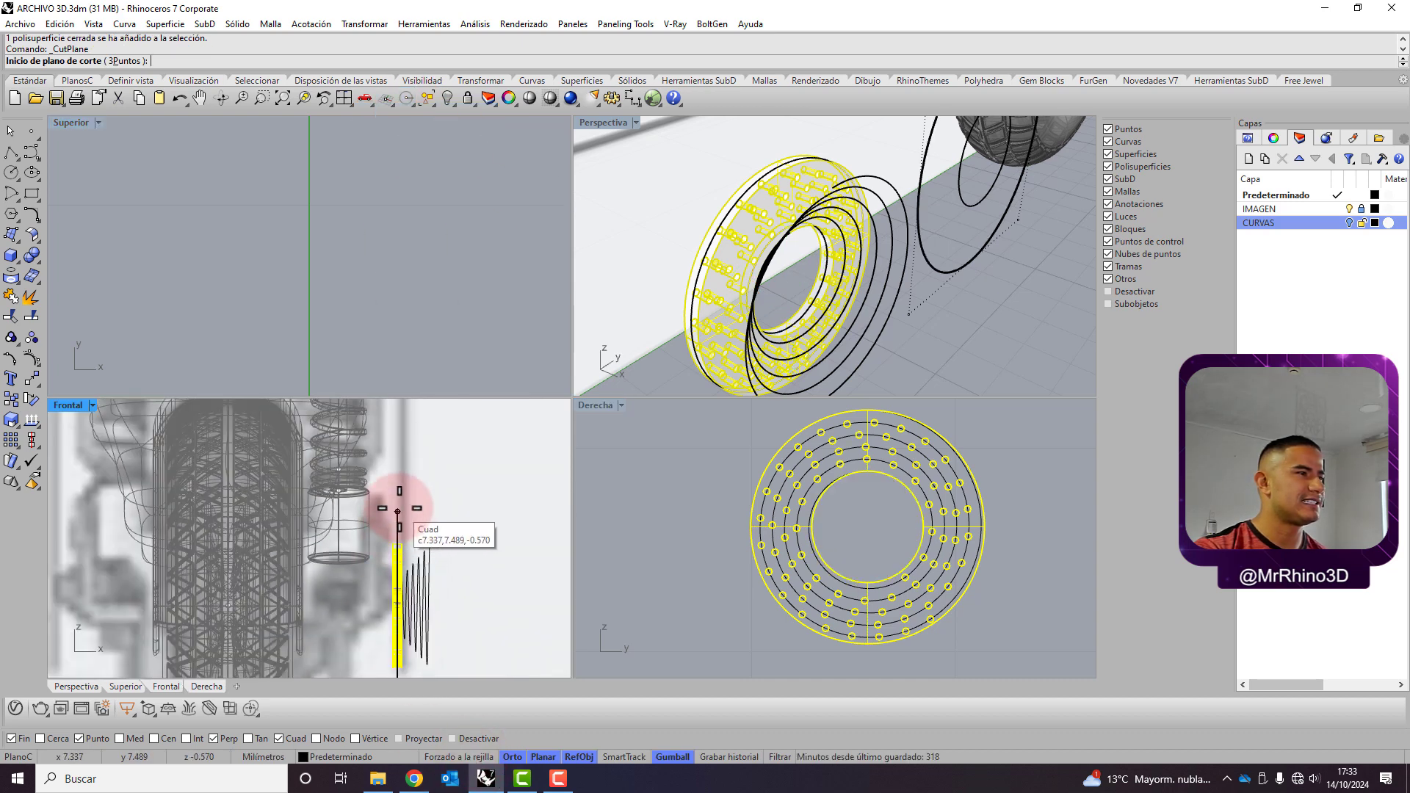
{"action": "left_click", "coordinate": [398, 511]}
{"action": "scroll", "coordinate": [414, 484], "scroll_direction": "down", "scroll_amount": 2}
{"action": "left_click", "coordinate": [419, 593]}
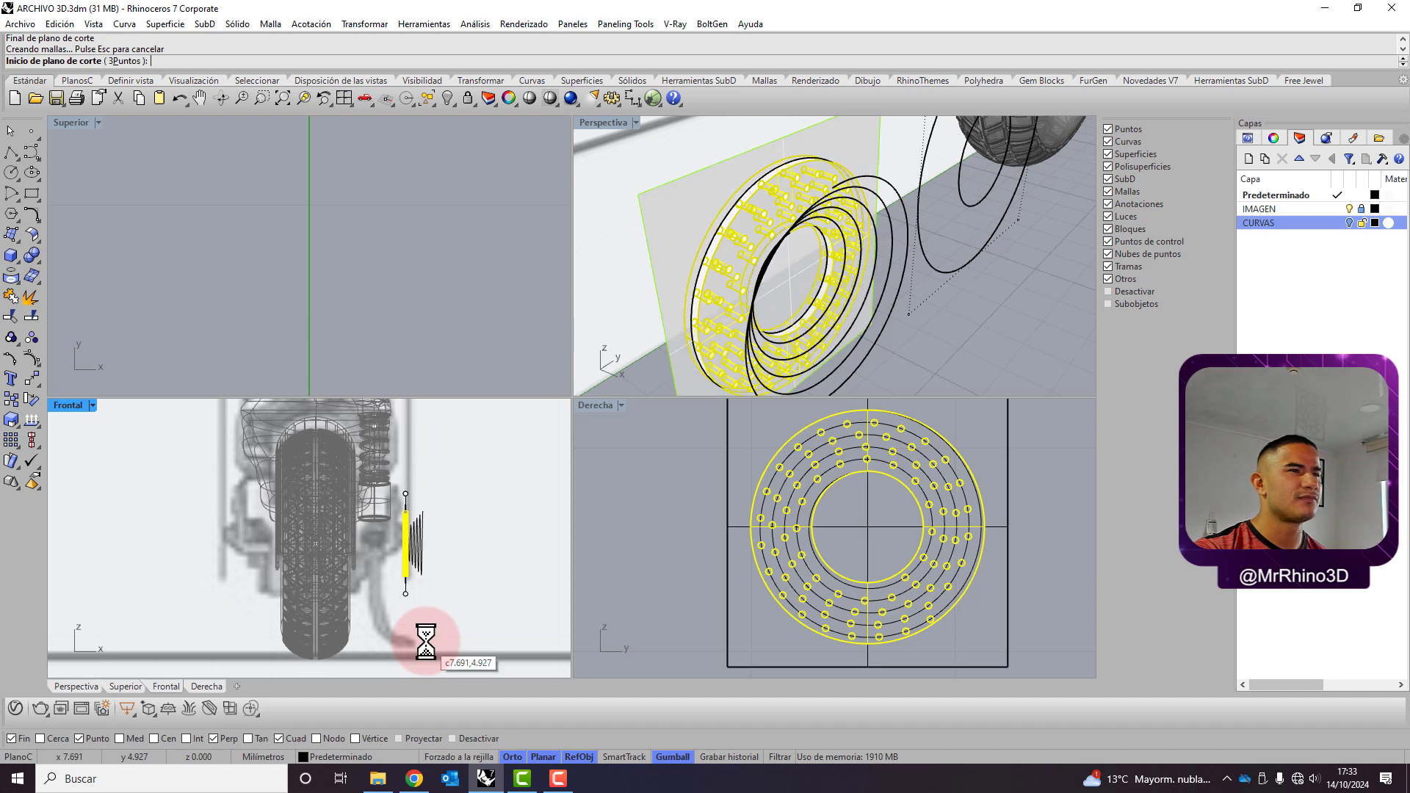
{"action": "key", "text": "Escape"}
{"action": "mouse_move", "coordinate": [945, 378]}
{"action": "right_mouse_down"}
{"action": "mouse_move", "coordinate": [828, 278]}
{"action": "mouse_move", "coordinate": [755, 252]}
{"action": "right_mouse_up"}
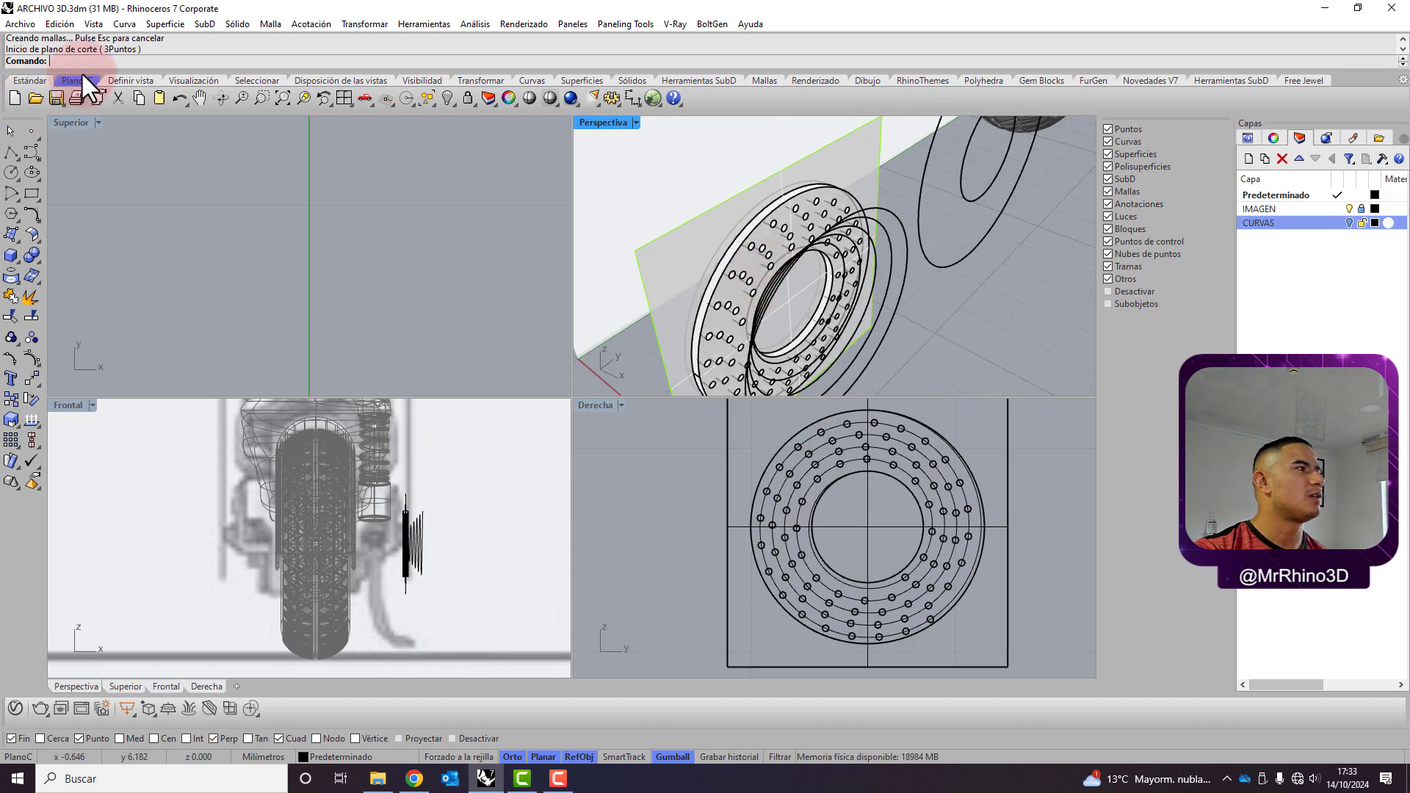
Trim part of the disc away using the cutting plane as the cutter
{"action": "left_click", "coordinate": [30, 318]}
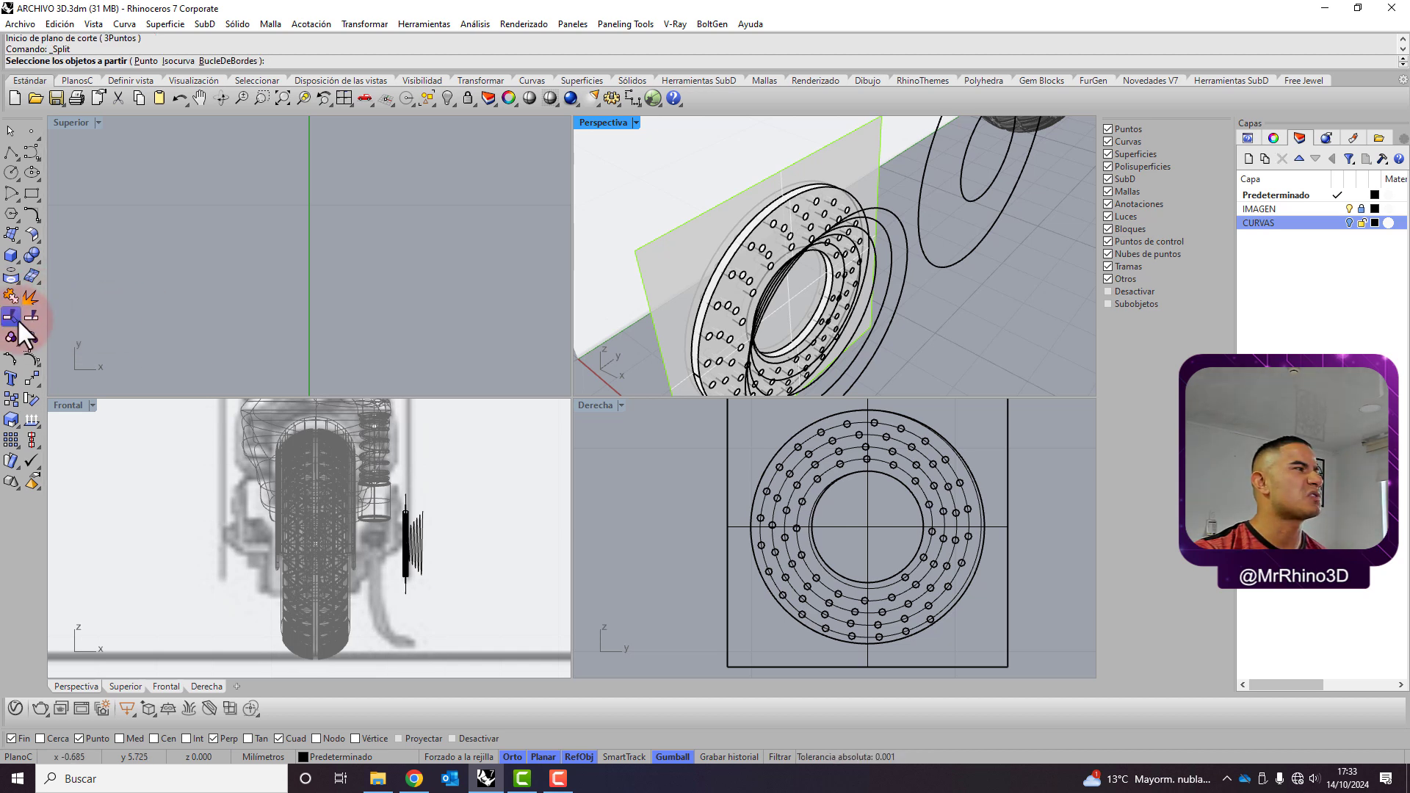
{"action": "left_click", "coordinate": [10, 316]}
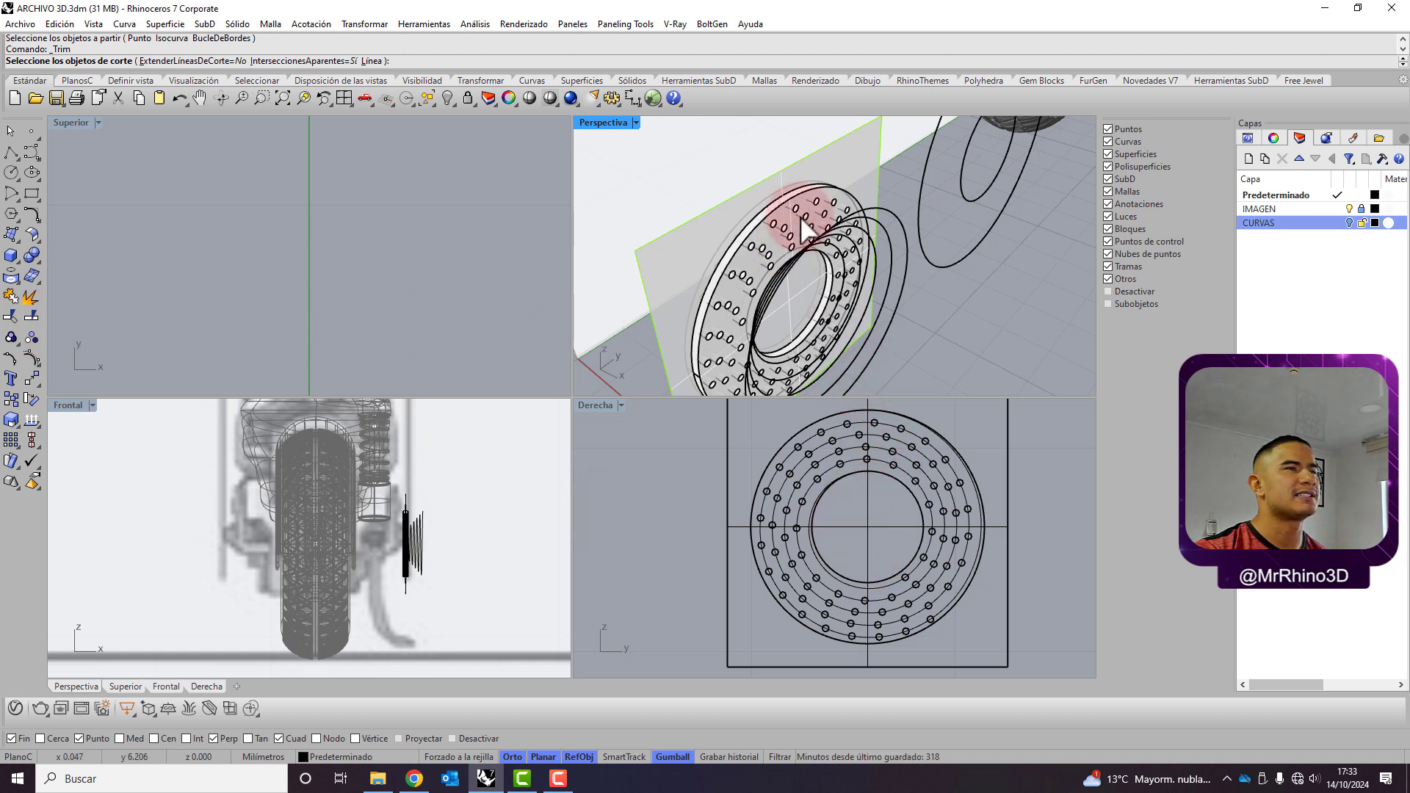
{"action": "left_click", "coordinate": [843, 156]}
{"action": "key", "text": "Return"}
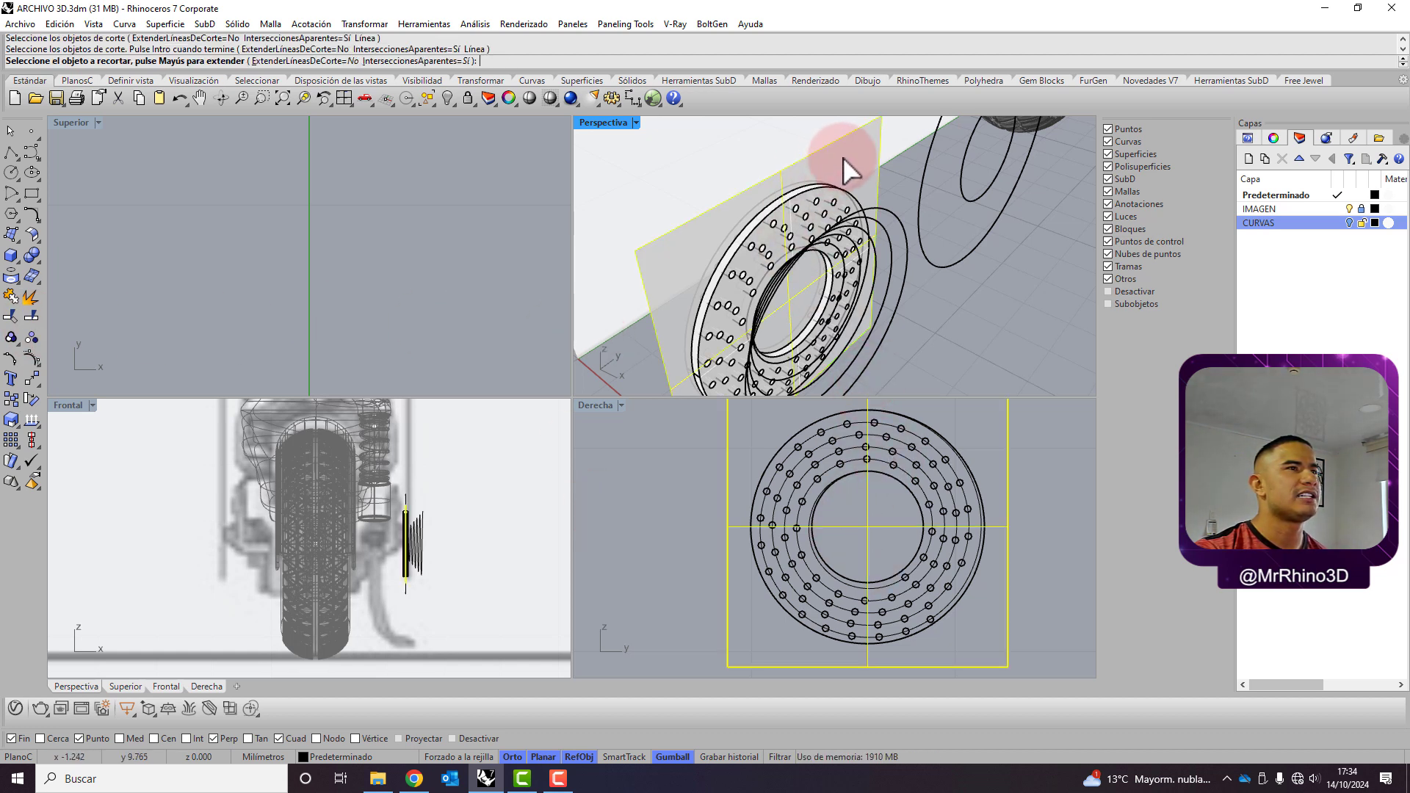
{"action": "left_click", "coordinate": [731, 232]}
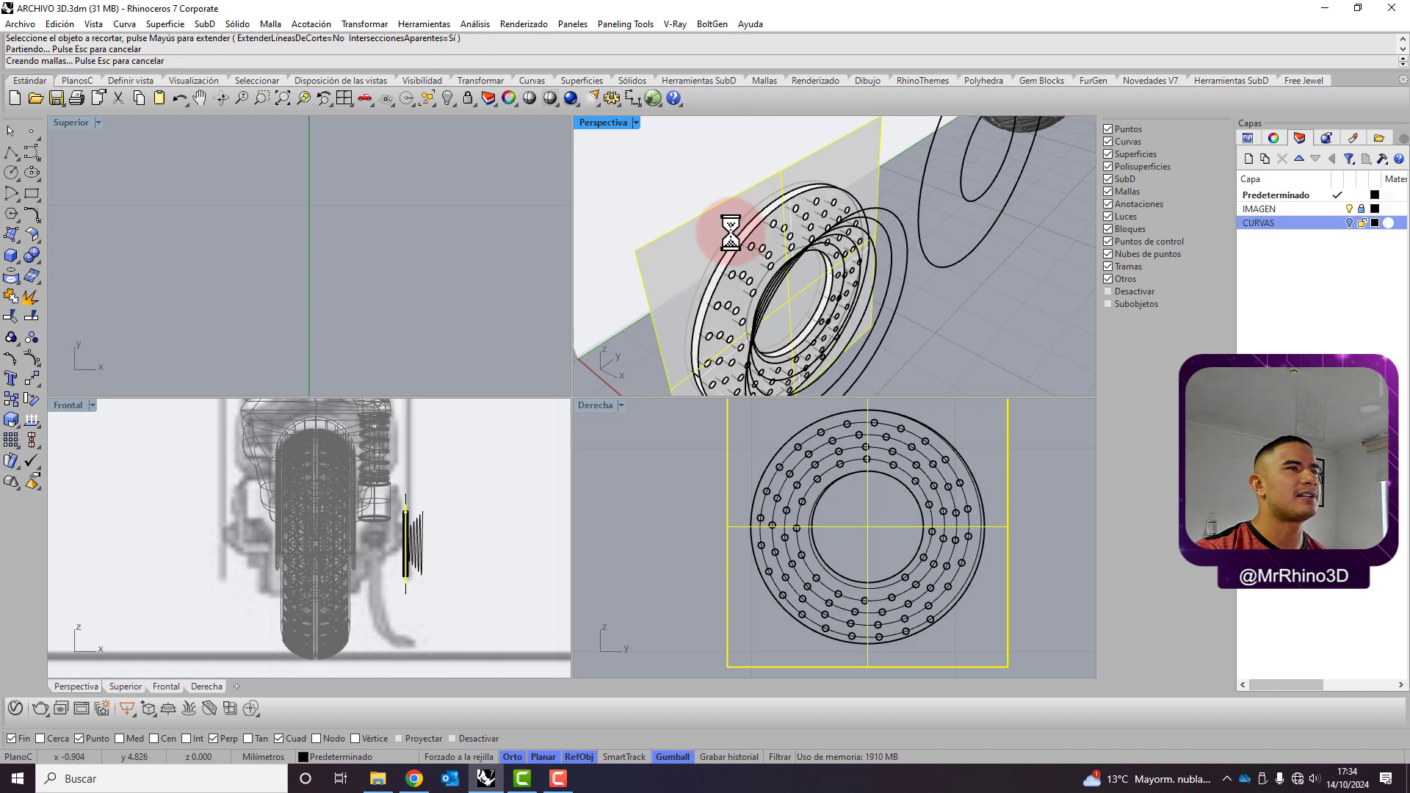
{"action": "mouse_move", "coordinate": [732, 234]}
{"action": "right_mouse_down"}
{"action": "mouse_move", "coordinate": [813, 239]}
{"action": "mouse_move", "coordinate": [713, 228]}
{"action": "right_mouse_up"}
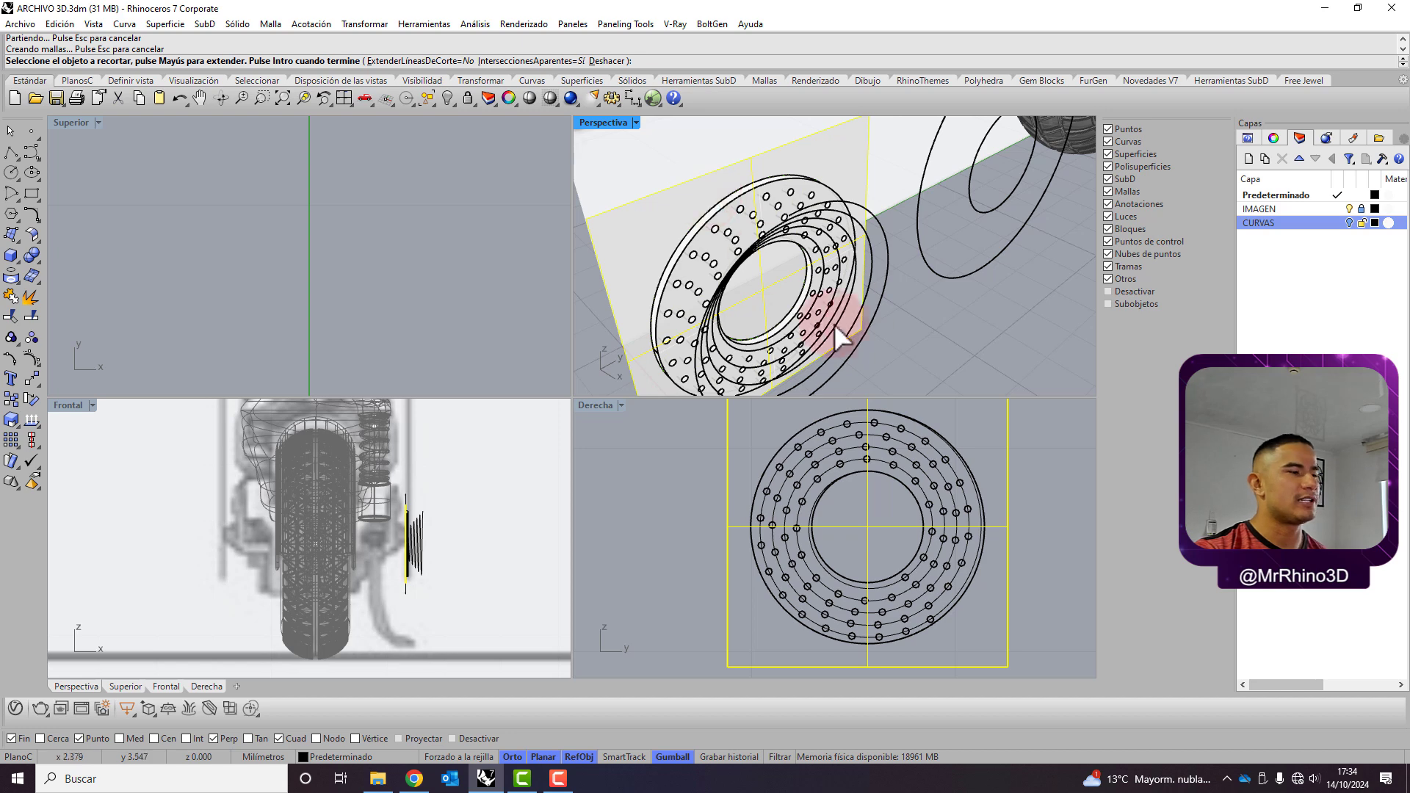
{"action": "key", "text": "Return"}
{"action": "key", "text": "Return"}
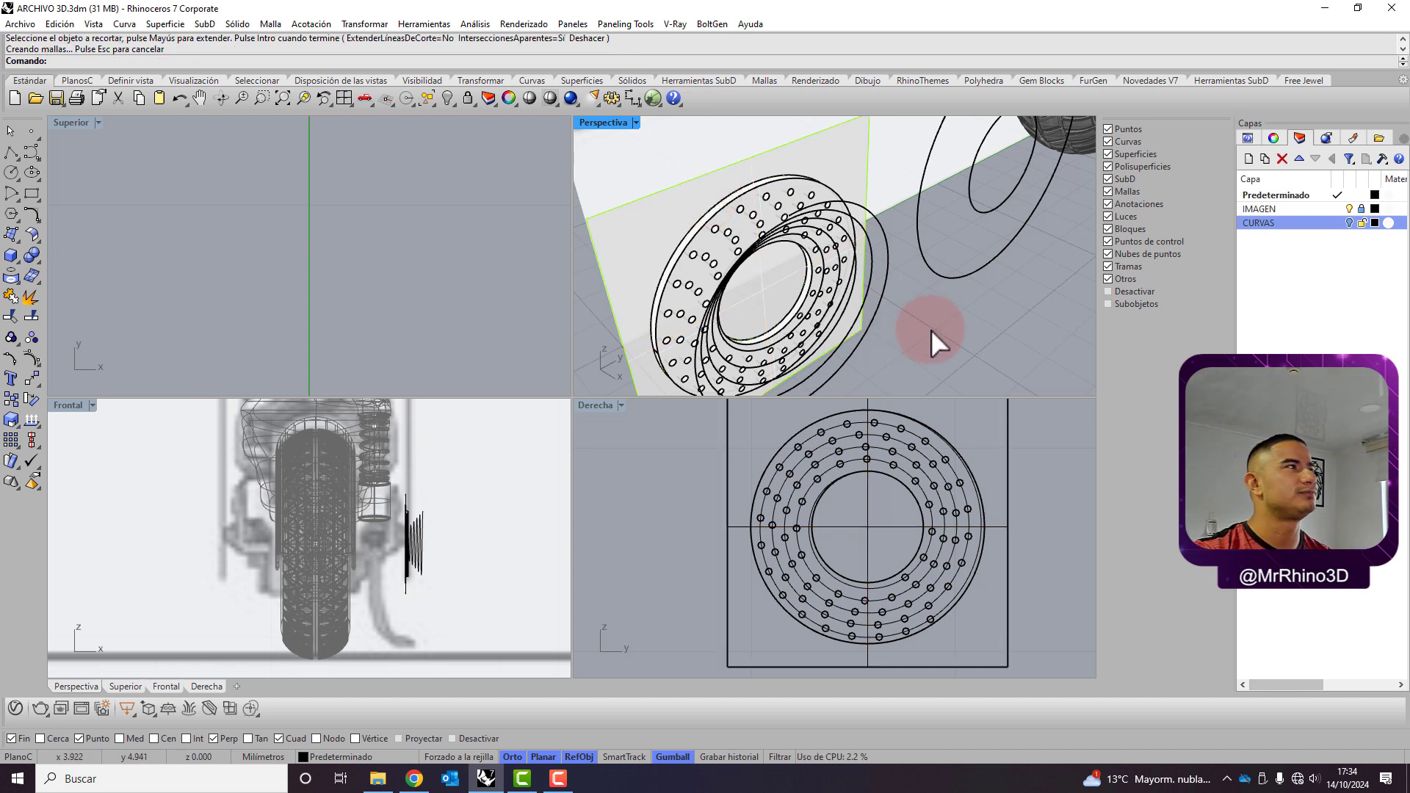
Trim the disc again using the curves crossing its side profile as cutters
{"action": "left_click", "coordinate": [788, 189]}
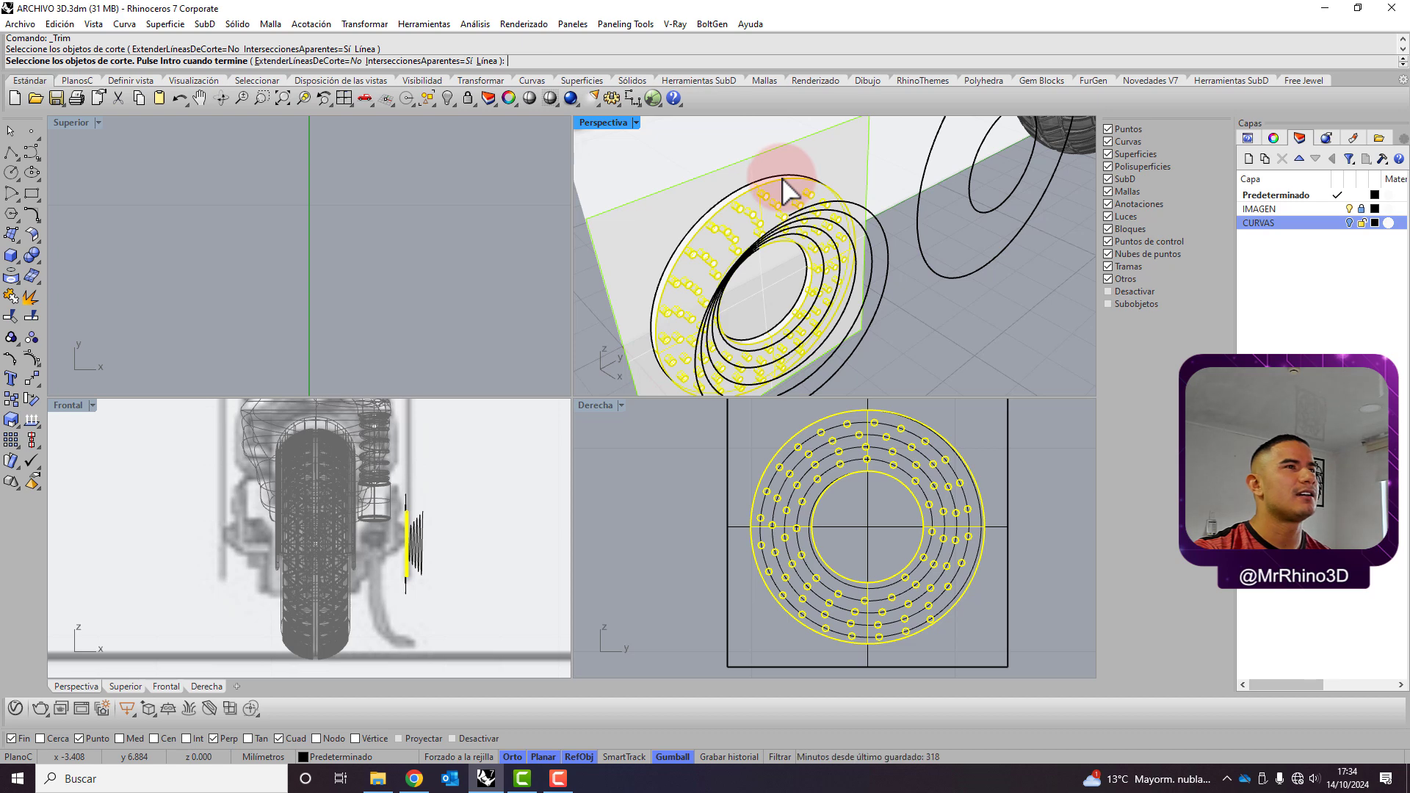
{"action": "key", "text": "Escape"}
{"action": "key", "text": "Return"}
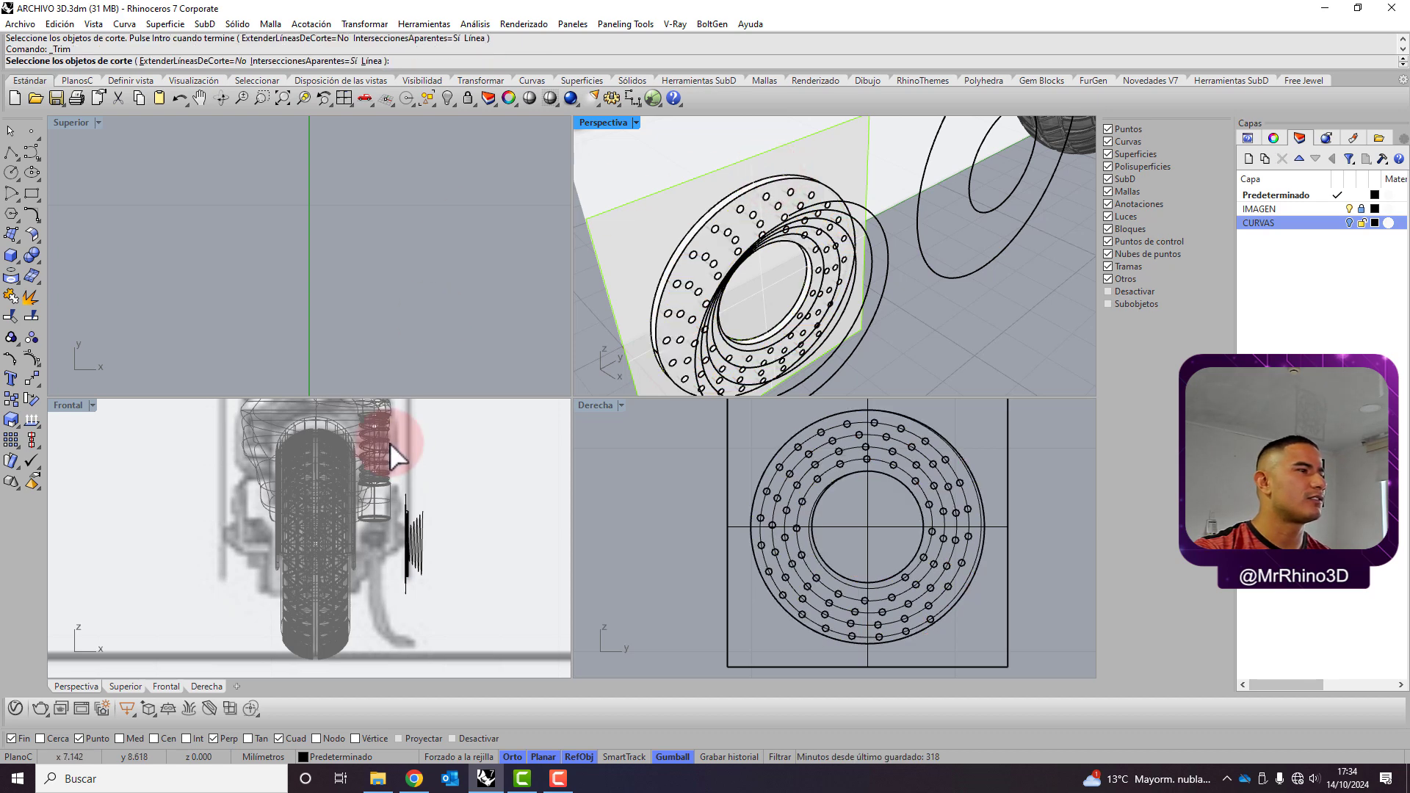
{"action": "scroll", "coordinate": [434, 555], "scroll_direction": "up", "scroll_amount": 5}
{"action": "left_click_drag", "start_coordinate": [493, 627], "coordinate": [393, 417]}
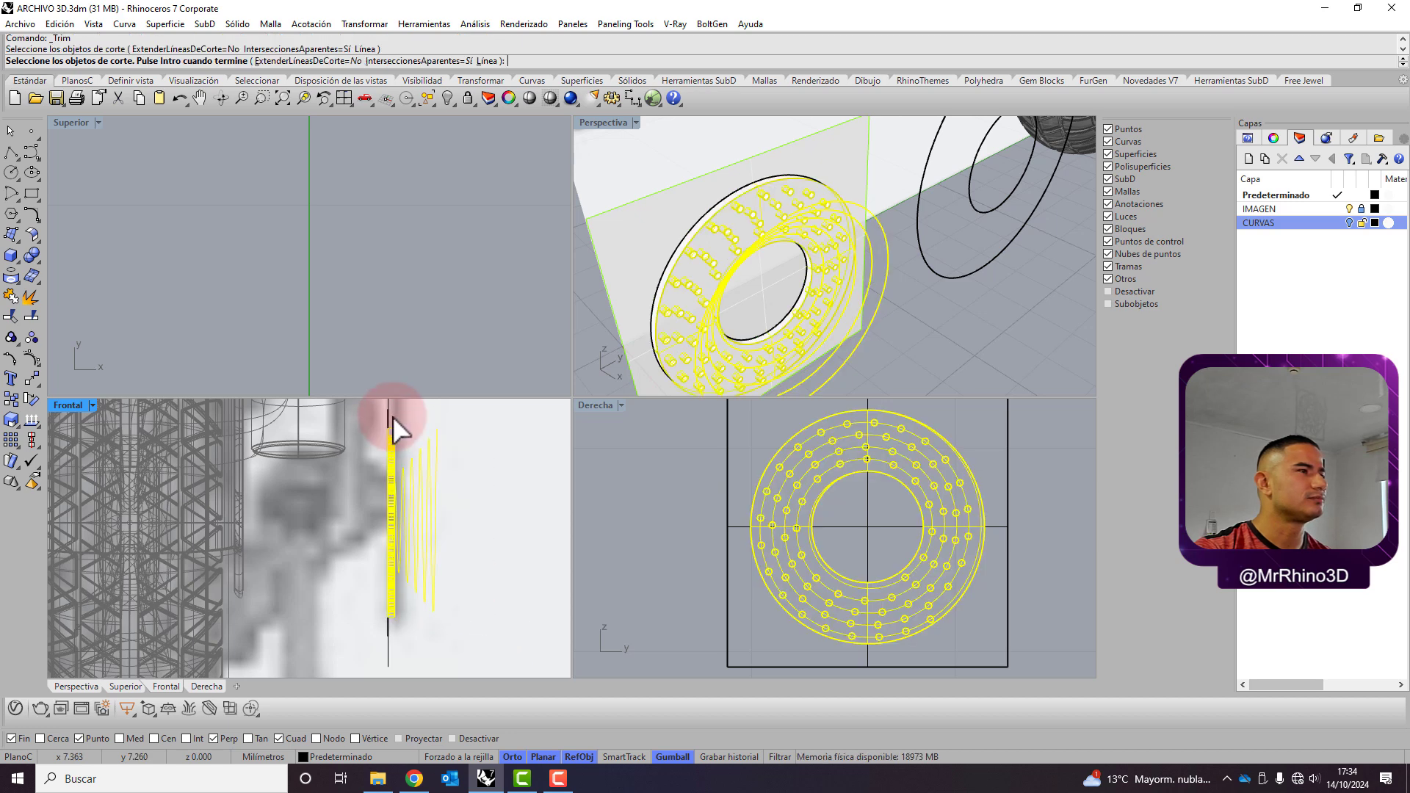
{"action": "key", "text": "Return"}
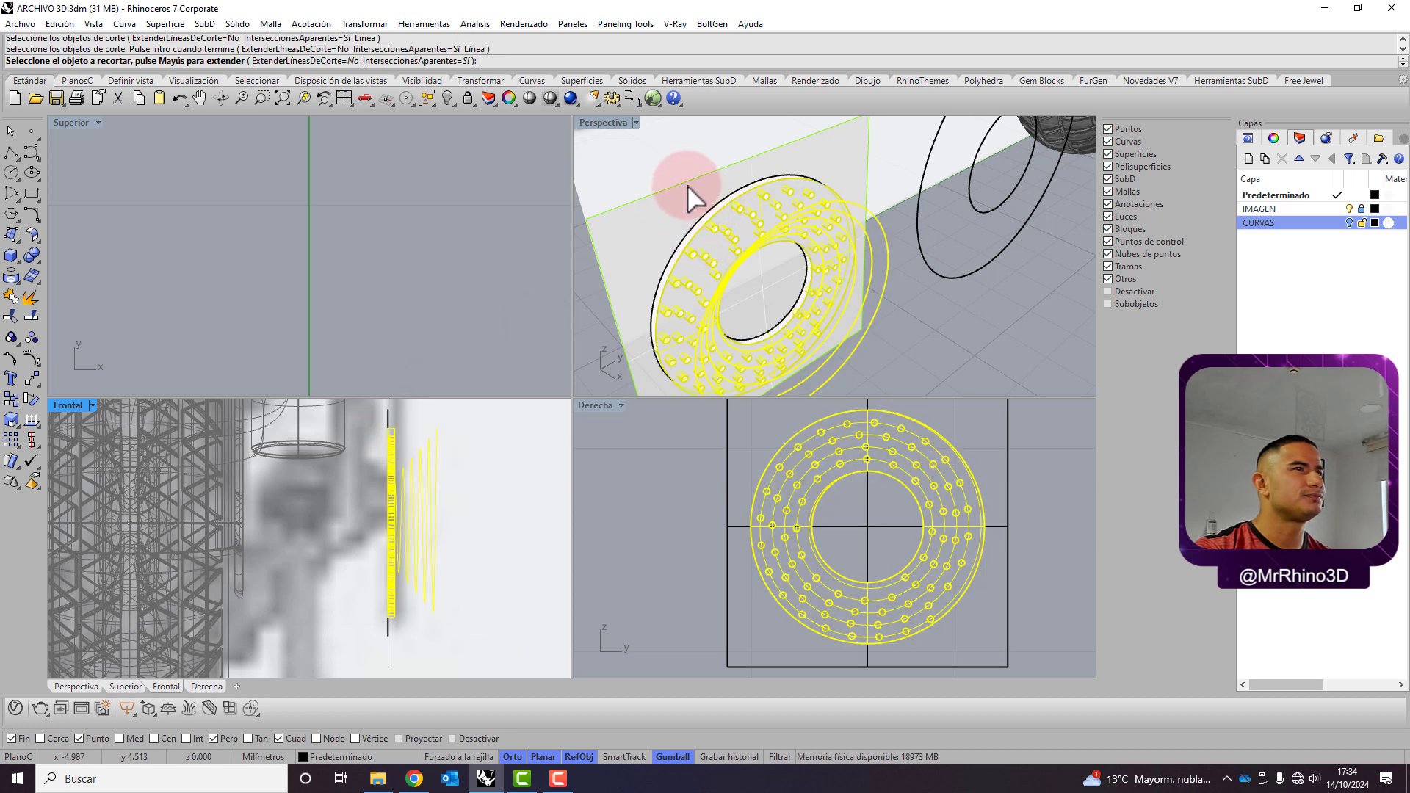
{"action": "left_click", "coordinate": [691, 199]}
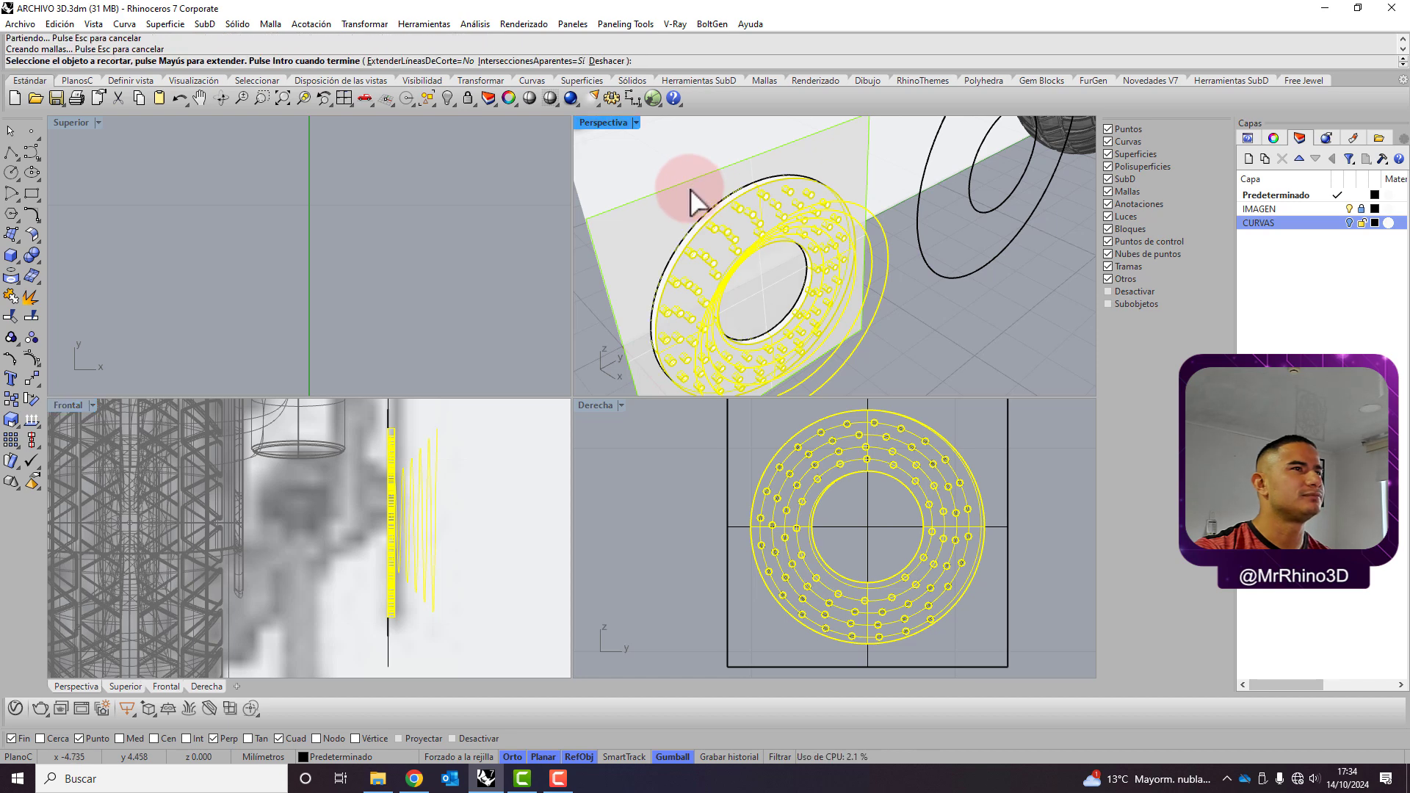
{"action": "key", "text": "Return"}
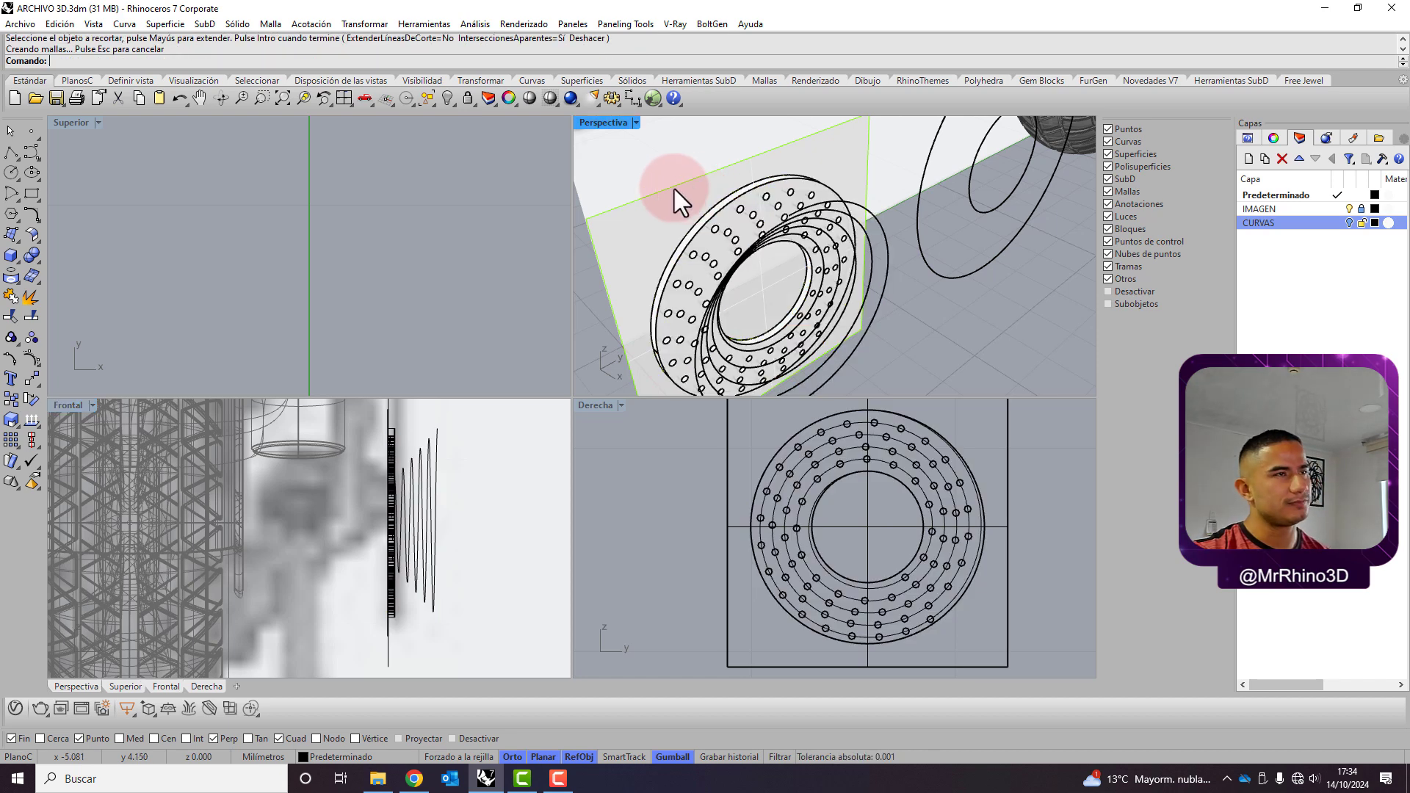
Undo the trims and cutting plane, then redo the perforating Boolean difference
{"action": "key", "text": "ctrl+z"}
{"action": "key", "text": "ctrl+z"}
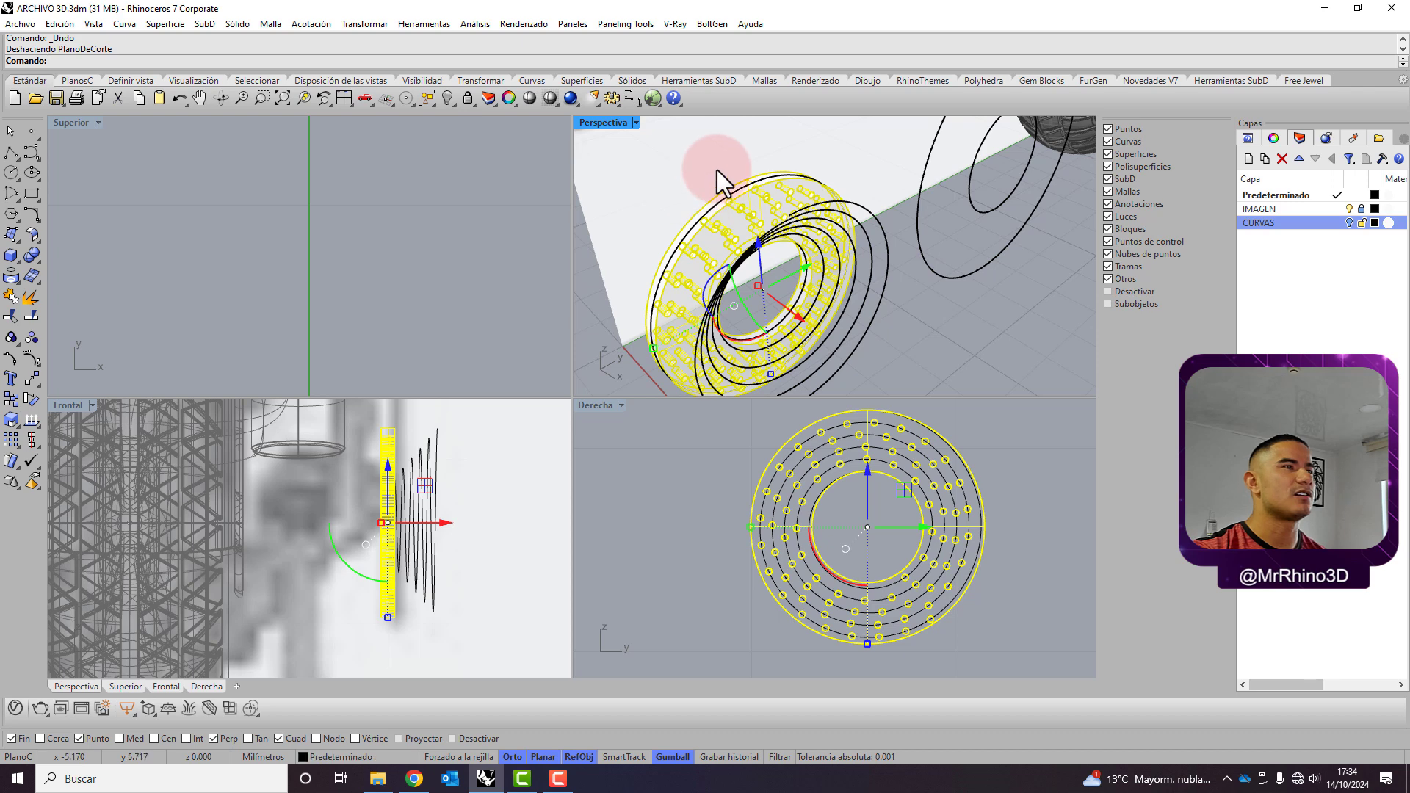
{"action": "key", "text": "Escape"}
{"action": "key", "text": "ctrl+z"}
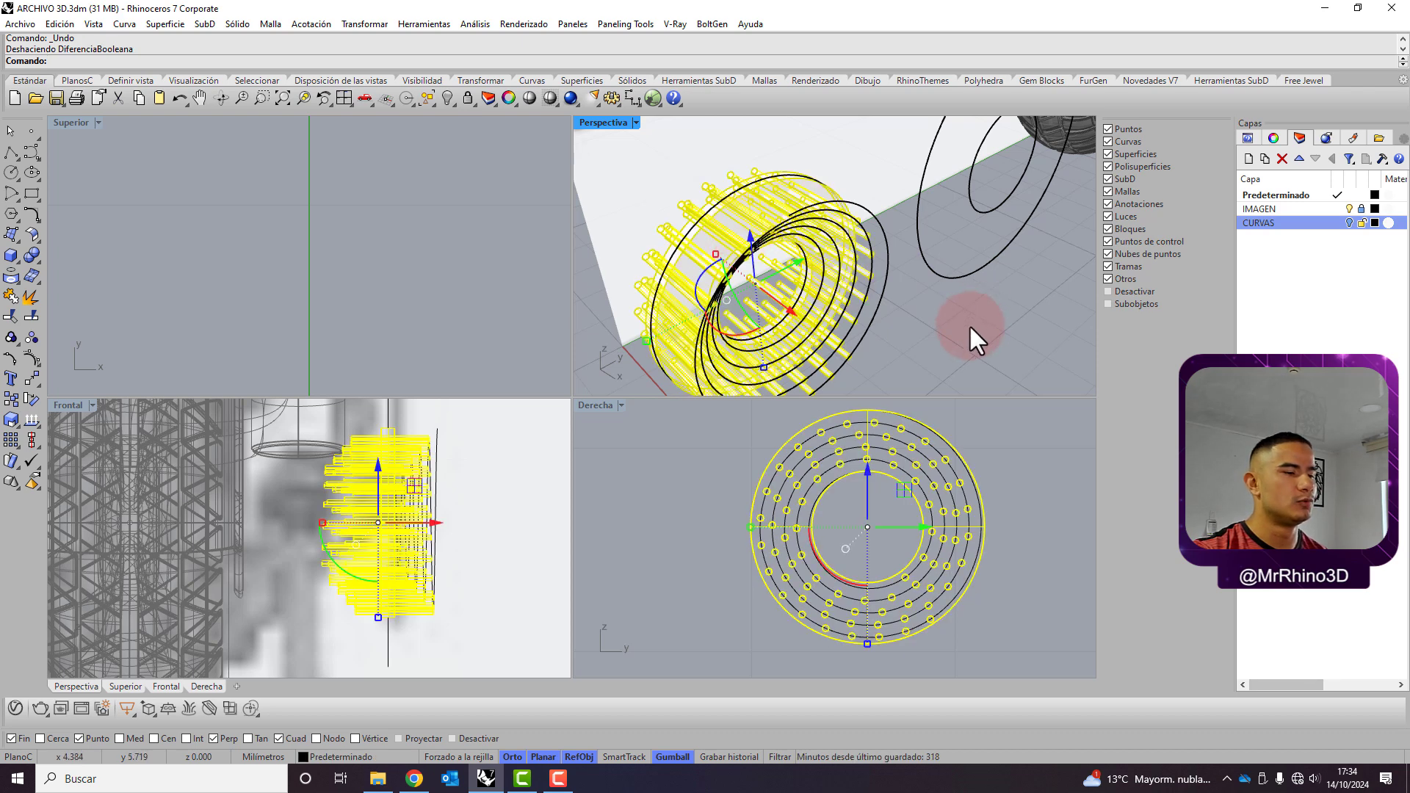
{"action": "key", "text": "ctrl+y"}
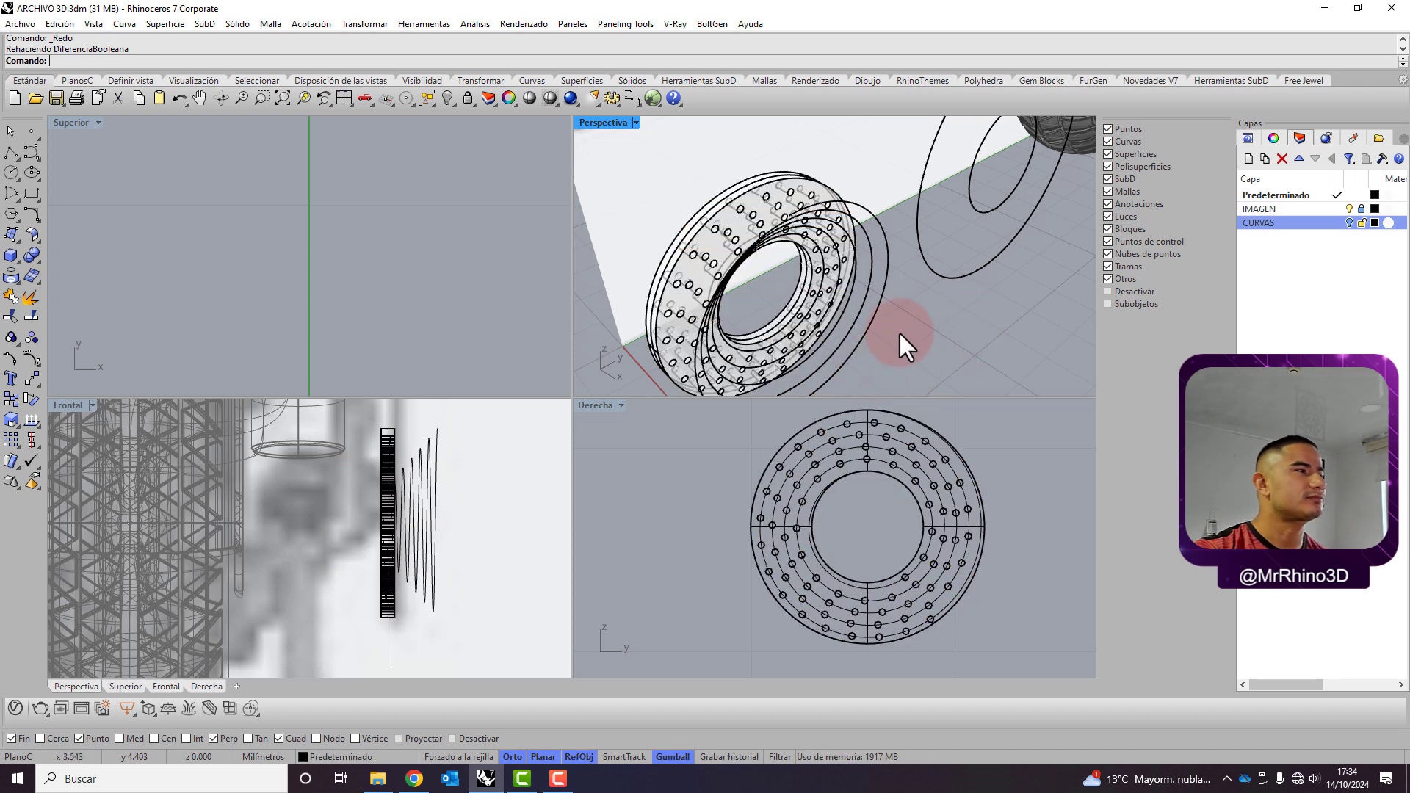
Draw a corner box spanning above and below the disc, with height set beside it
{"action": "left_click", "coordinate": [236, 27]}
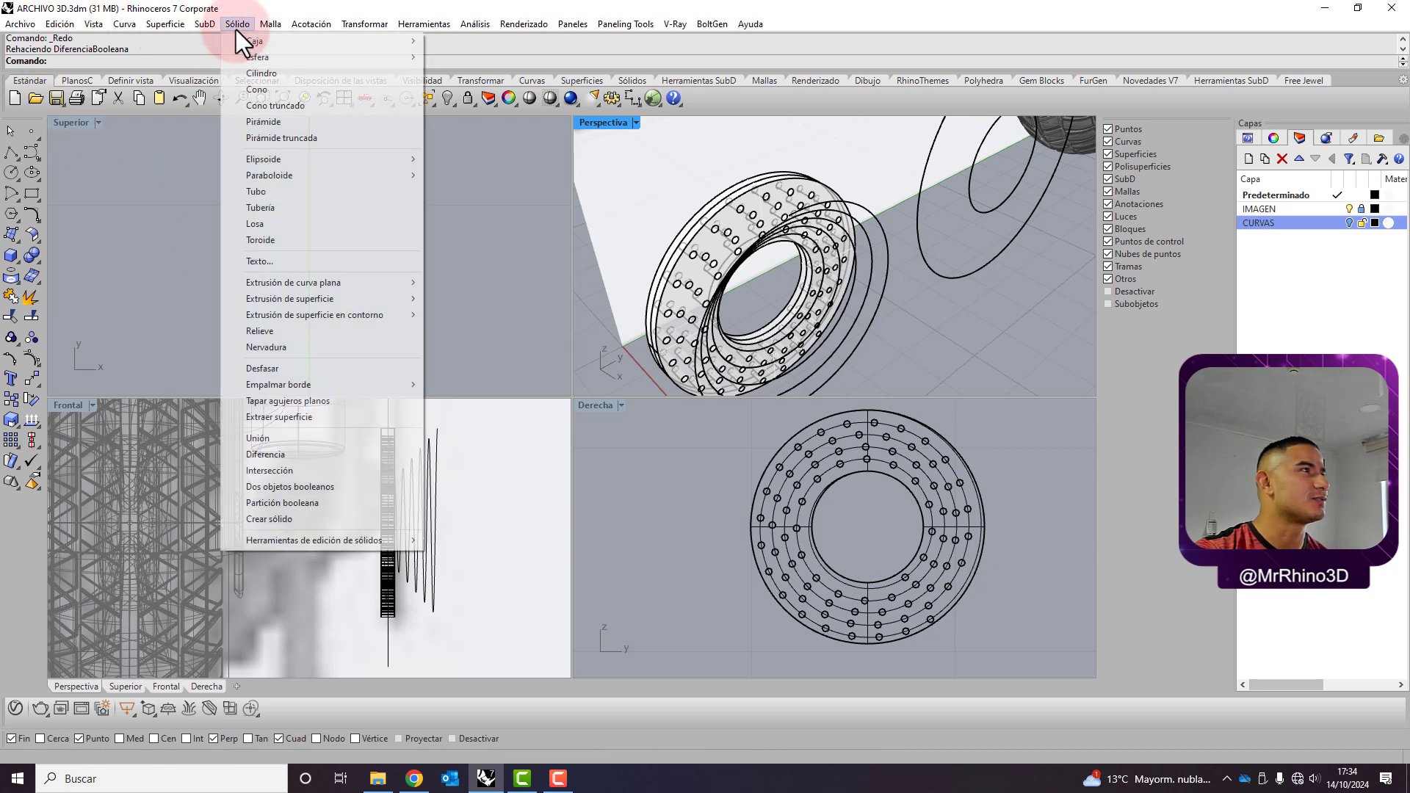
{"action": "mouse_move", "coordinate": [256, 41]}
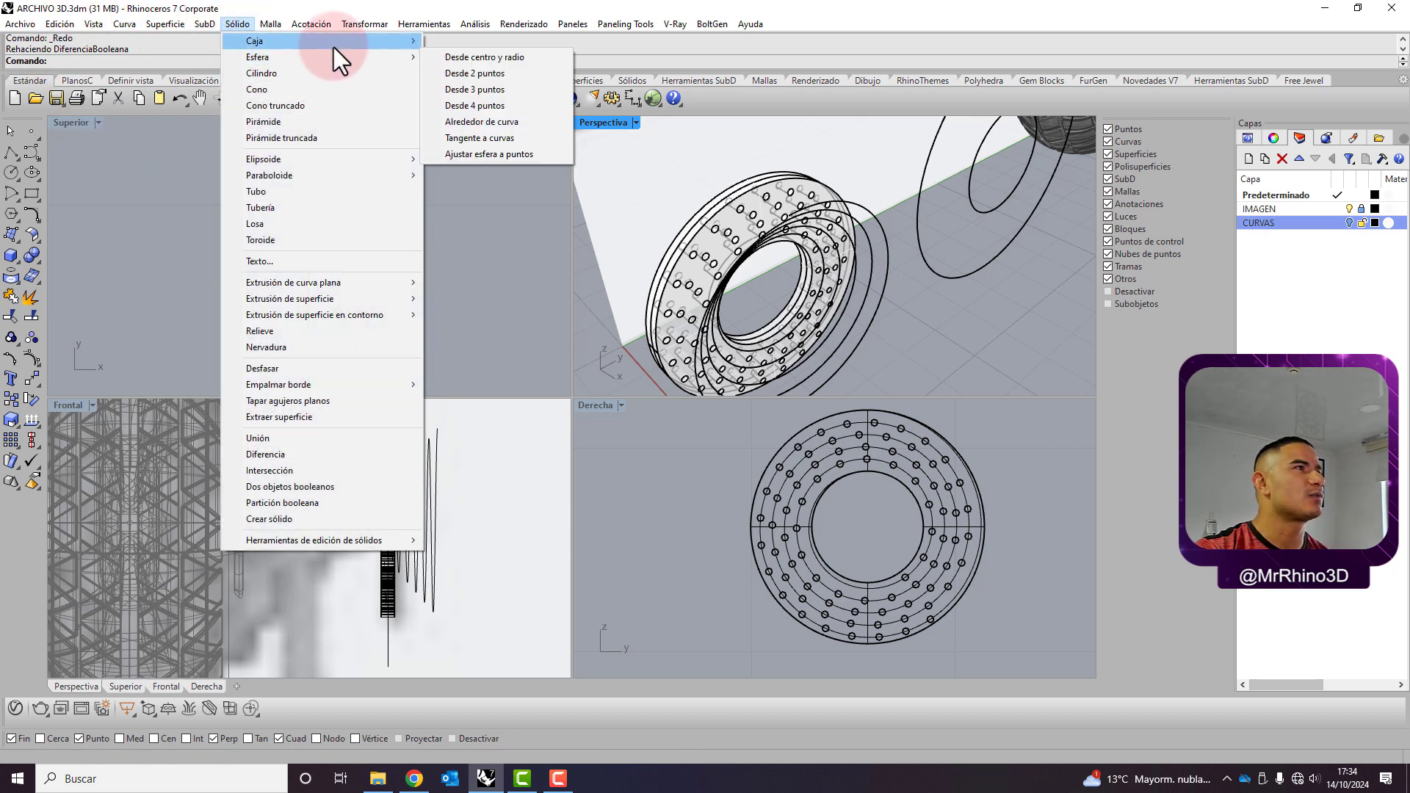
{"action": "left_click", "coordinate": [452, 42]}
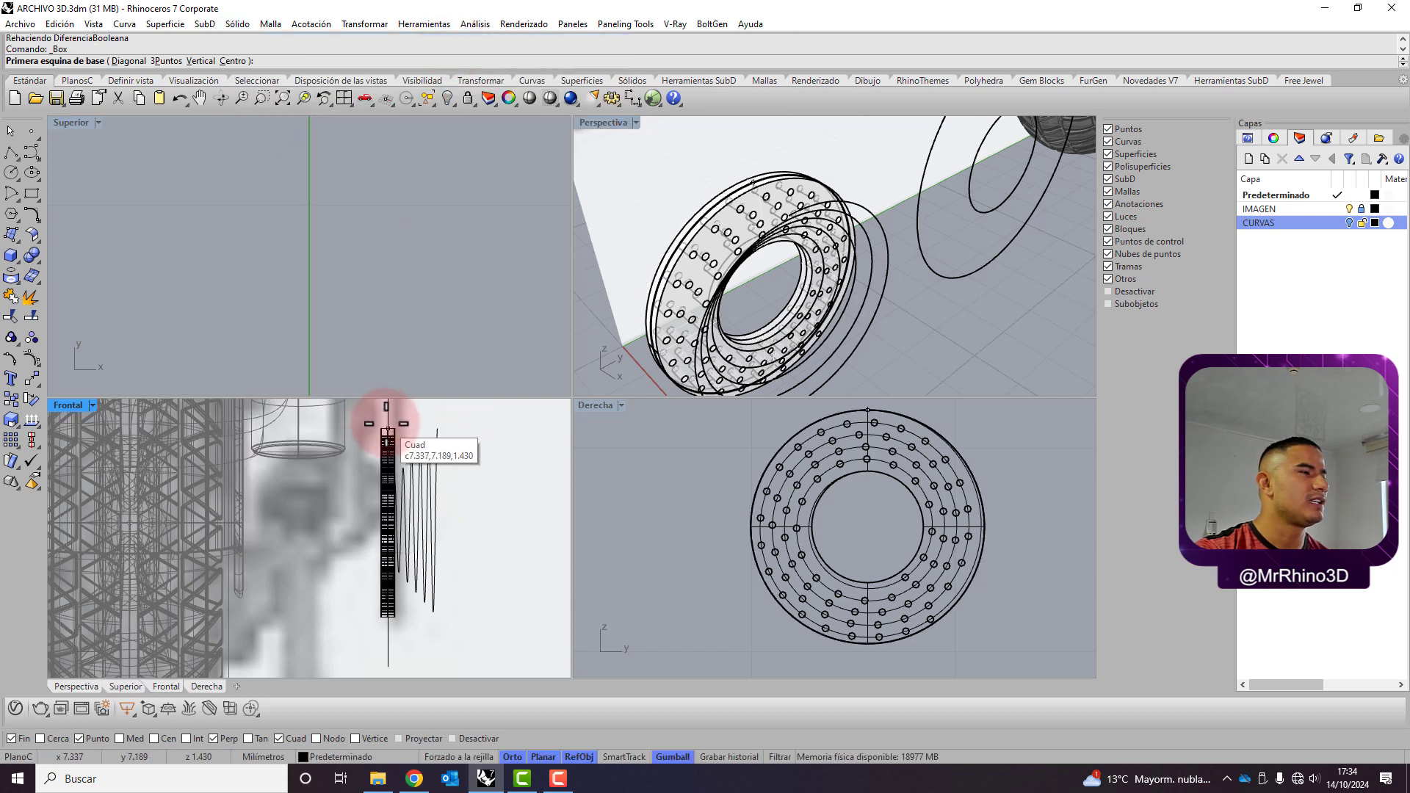
{"action": "scroll", "coordinate": [400, 569], "scroll_direction": "down", "scroll_amount": 3}
{"action": "left_click", "coordinate": [395, 467]}
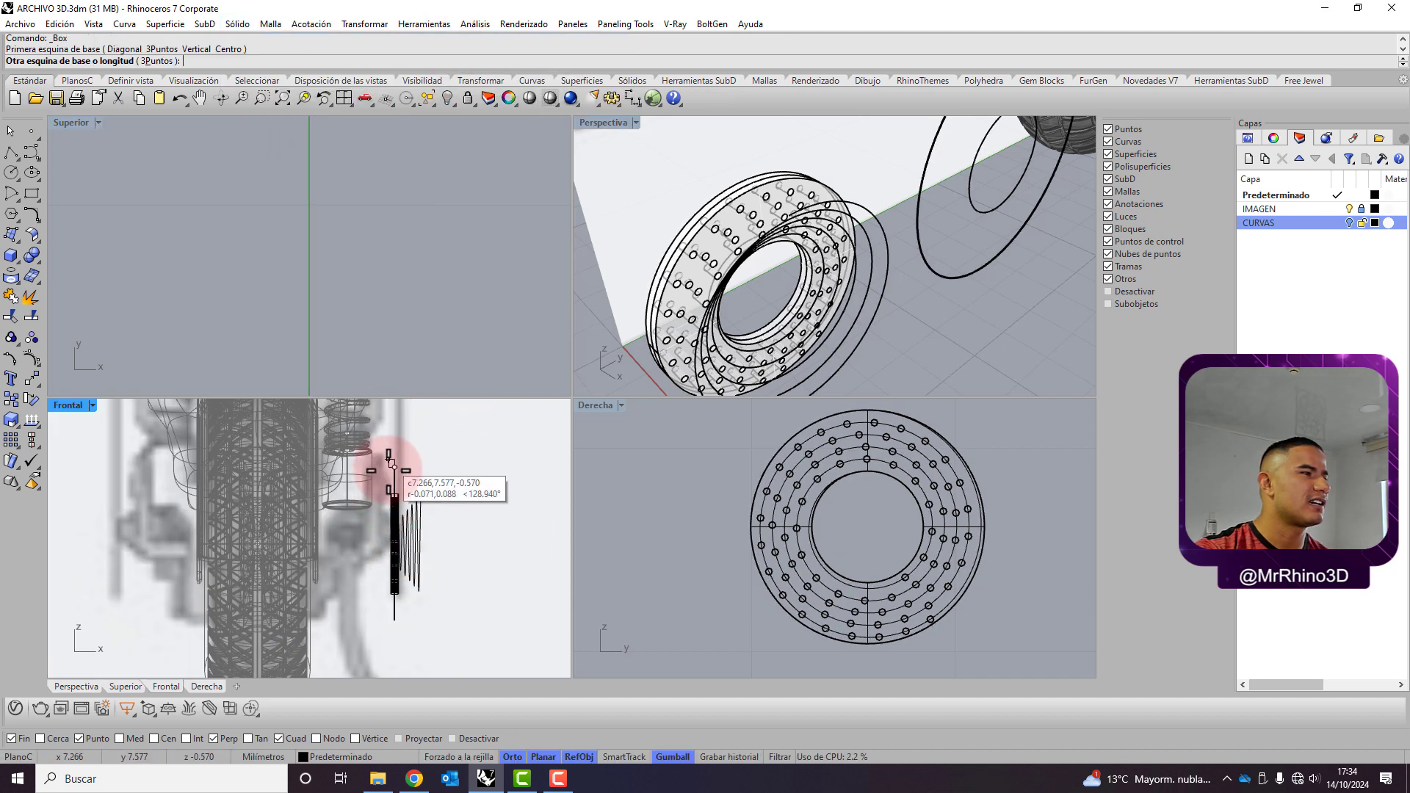
{"action": "left_click", "coordinate": [372, 621]}
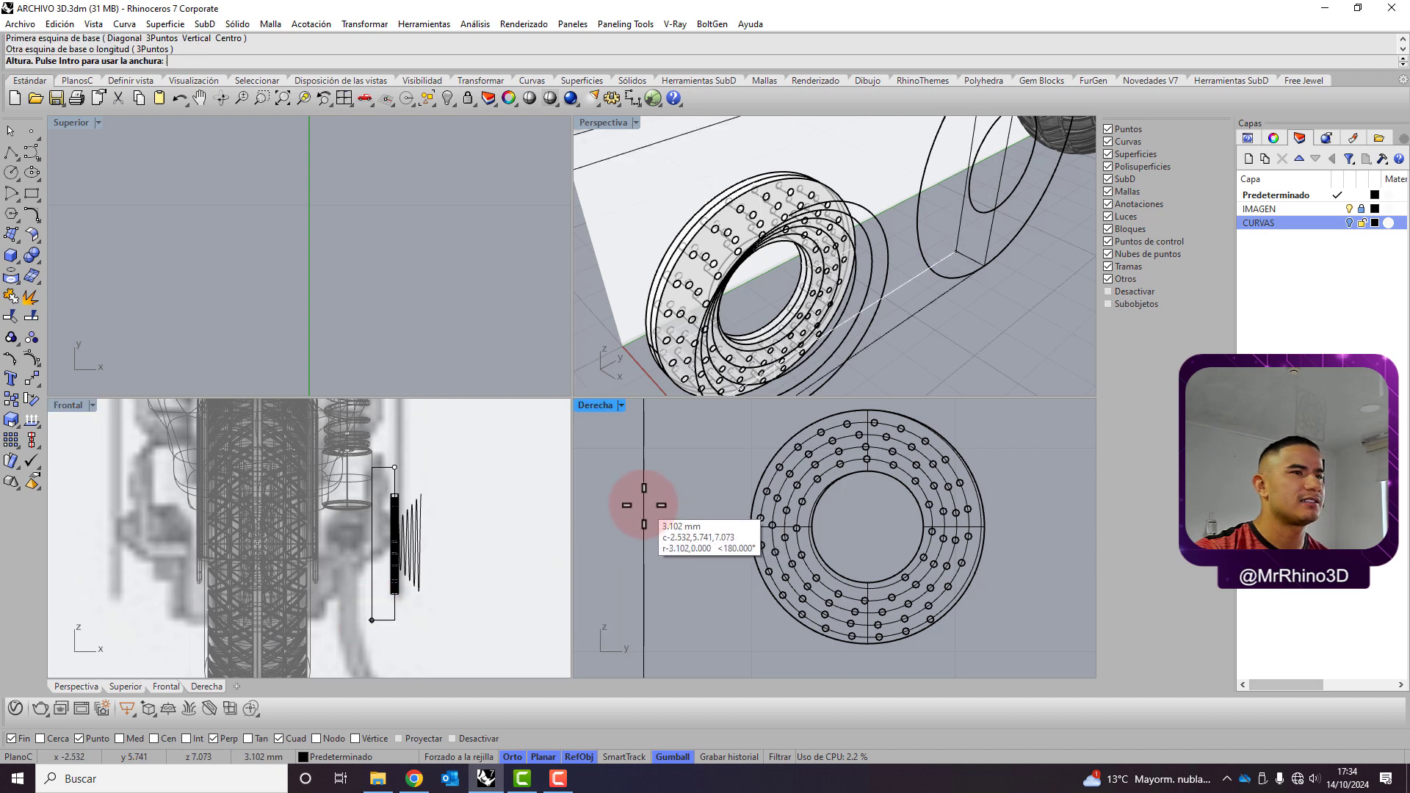
{"action": "left_click", "coordinate": [624, 504]}
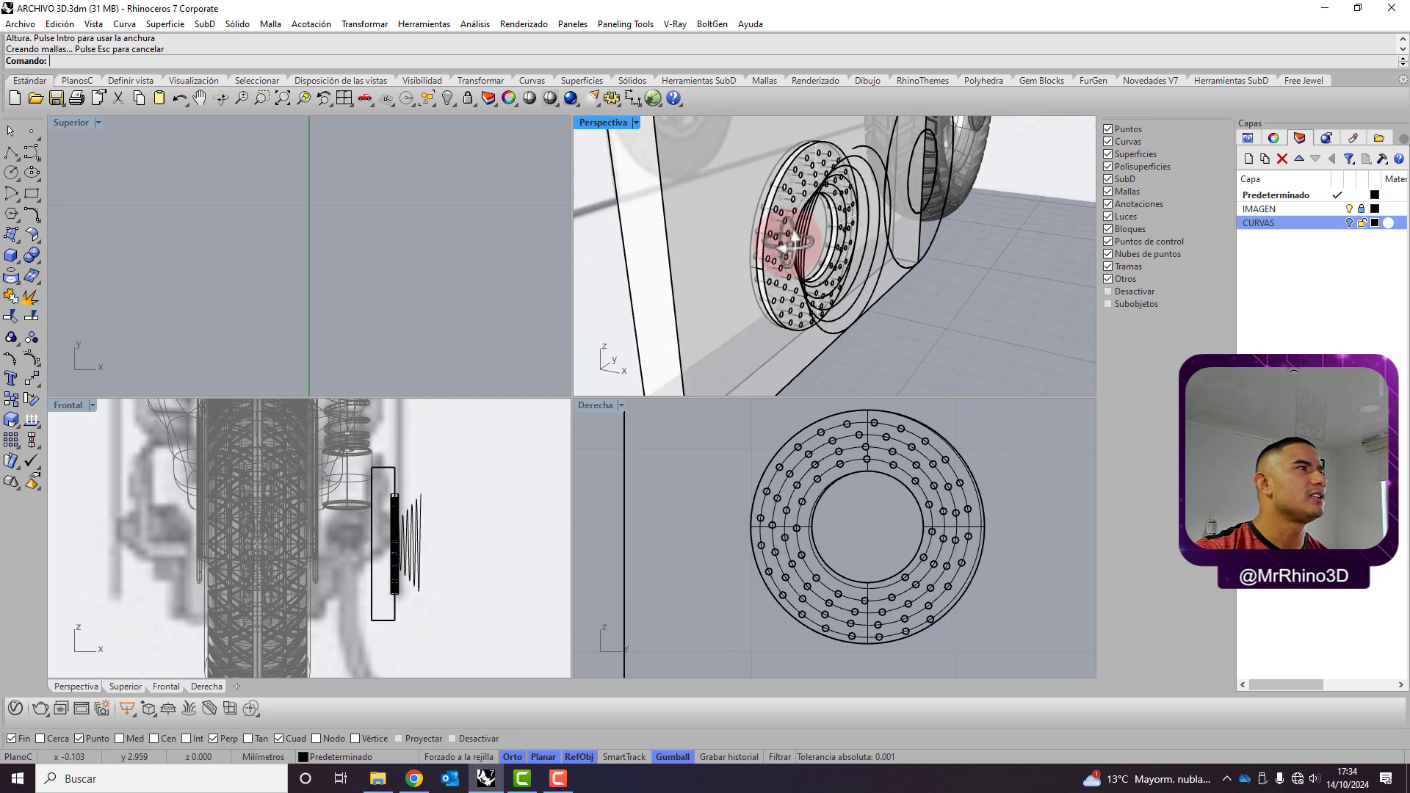
{"action": "right_click_drag", "start_coordinate": [695, 269], "coordinate": [728, 287]}
Subtract the box from the perforated disc and maximize the Perspectiva view
{"action": "left_click", "coordinate": [235, 30]}
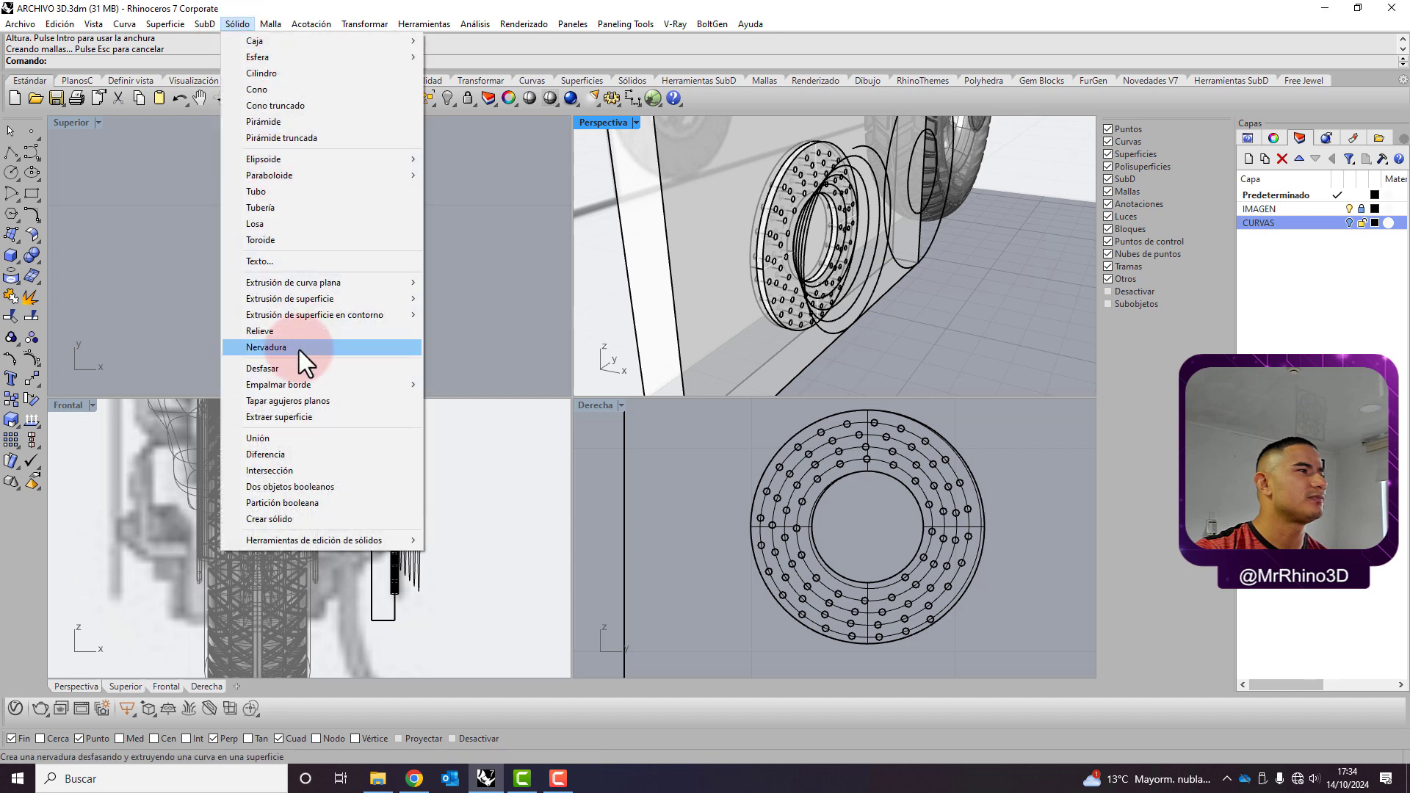
{"action": "left_click", "coordinate": [312, 449]}
{"action": "left_click", "coordinate": [786, 324]}
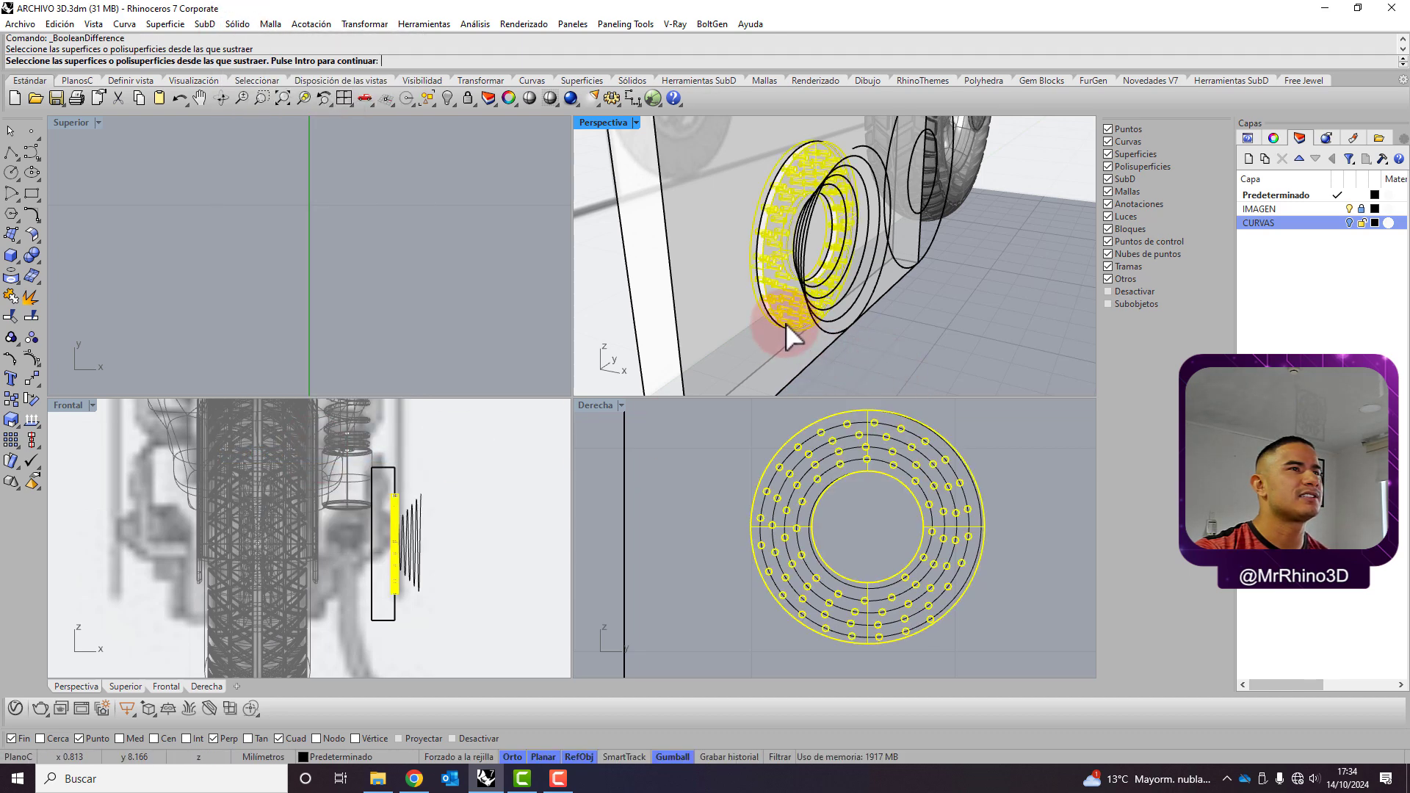
{"action": "key", "text": "Return"}
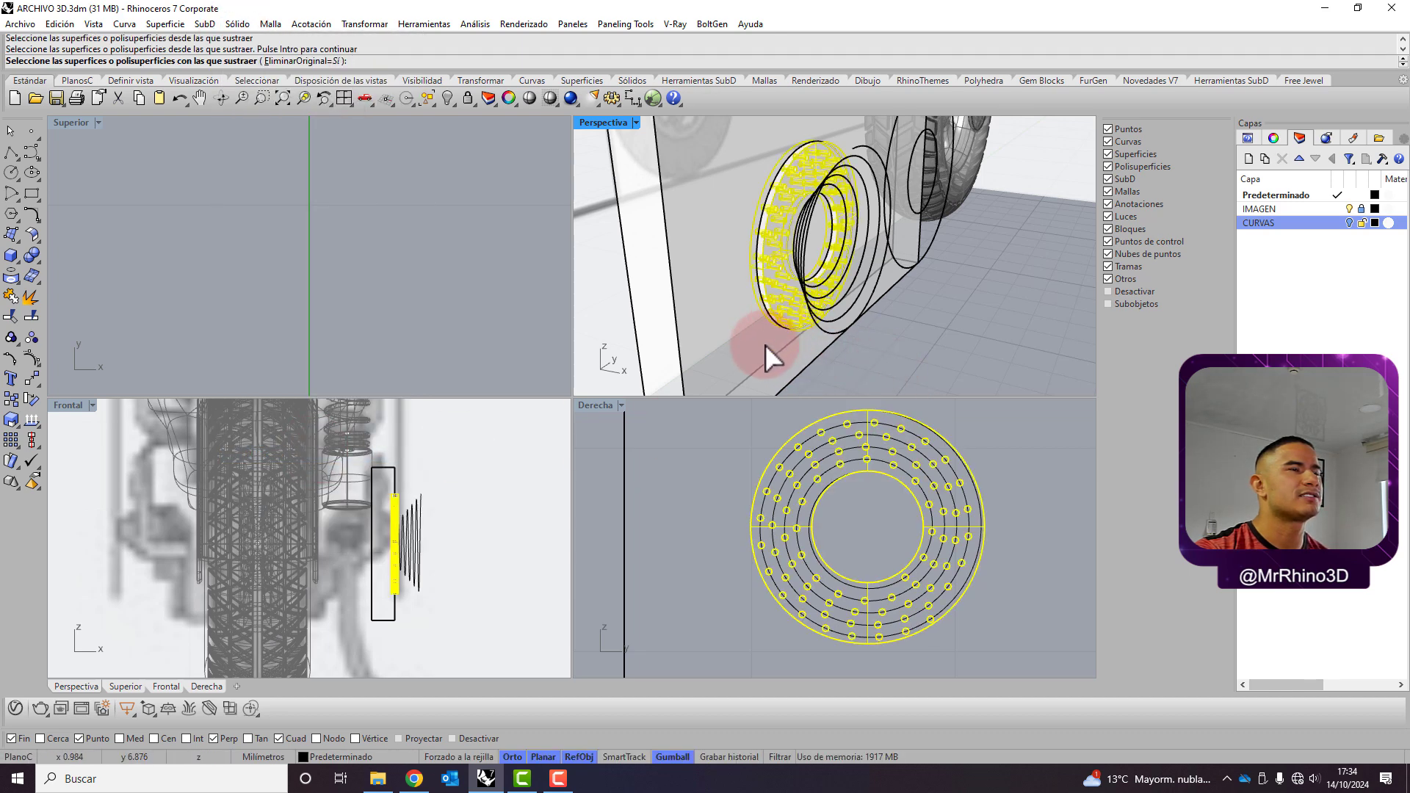
{"action": "left_click", "coordinate": [765, 344]}
{"action": "key", "text": "Return"}
{"action": "right_click_drag", "start_coordinate": [765, 344], "coordinate": [879, 350]}
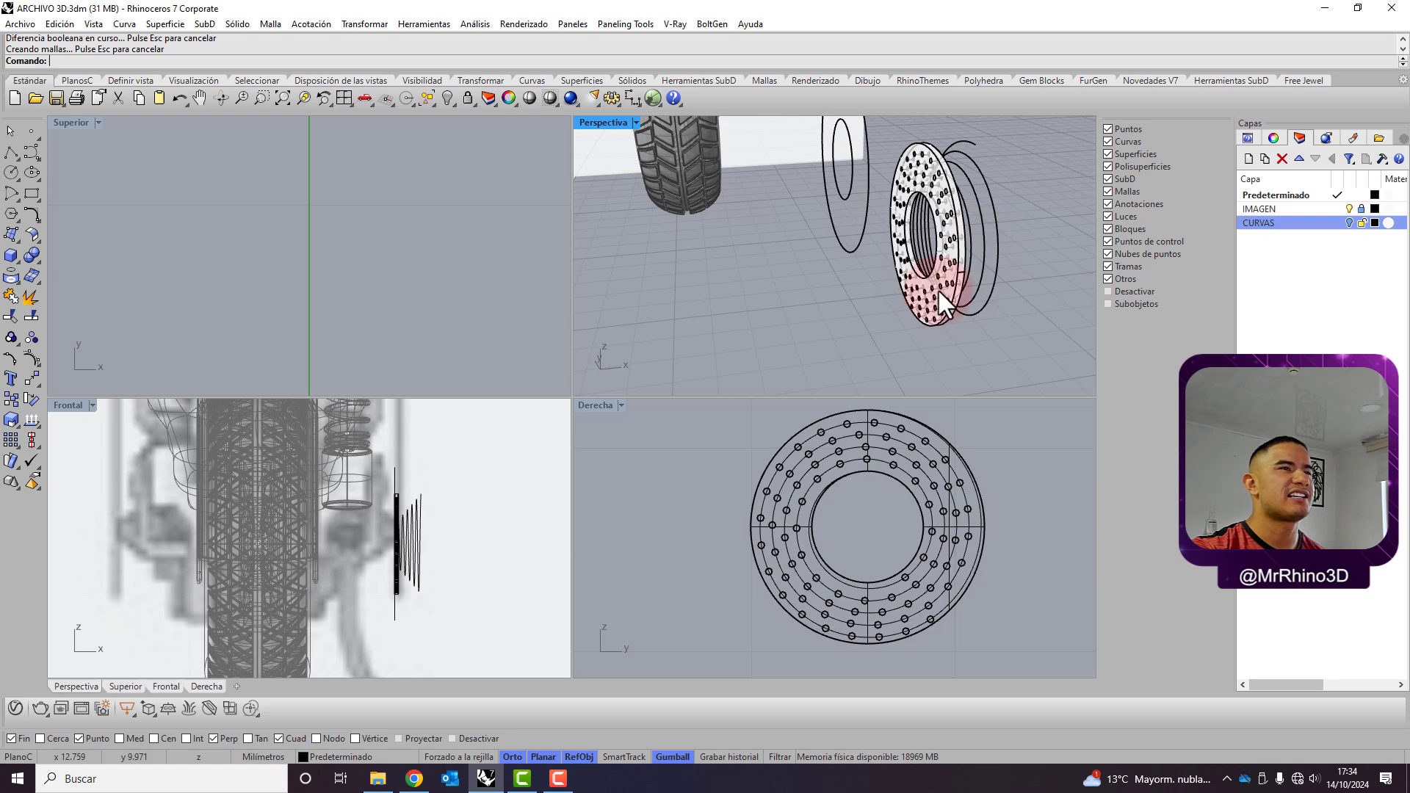
{"action": "right_click_drag", "start_coordinate": [939, 291], "coordinate": [757, 309]}
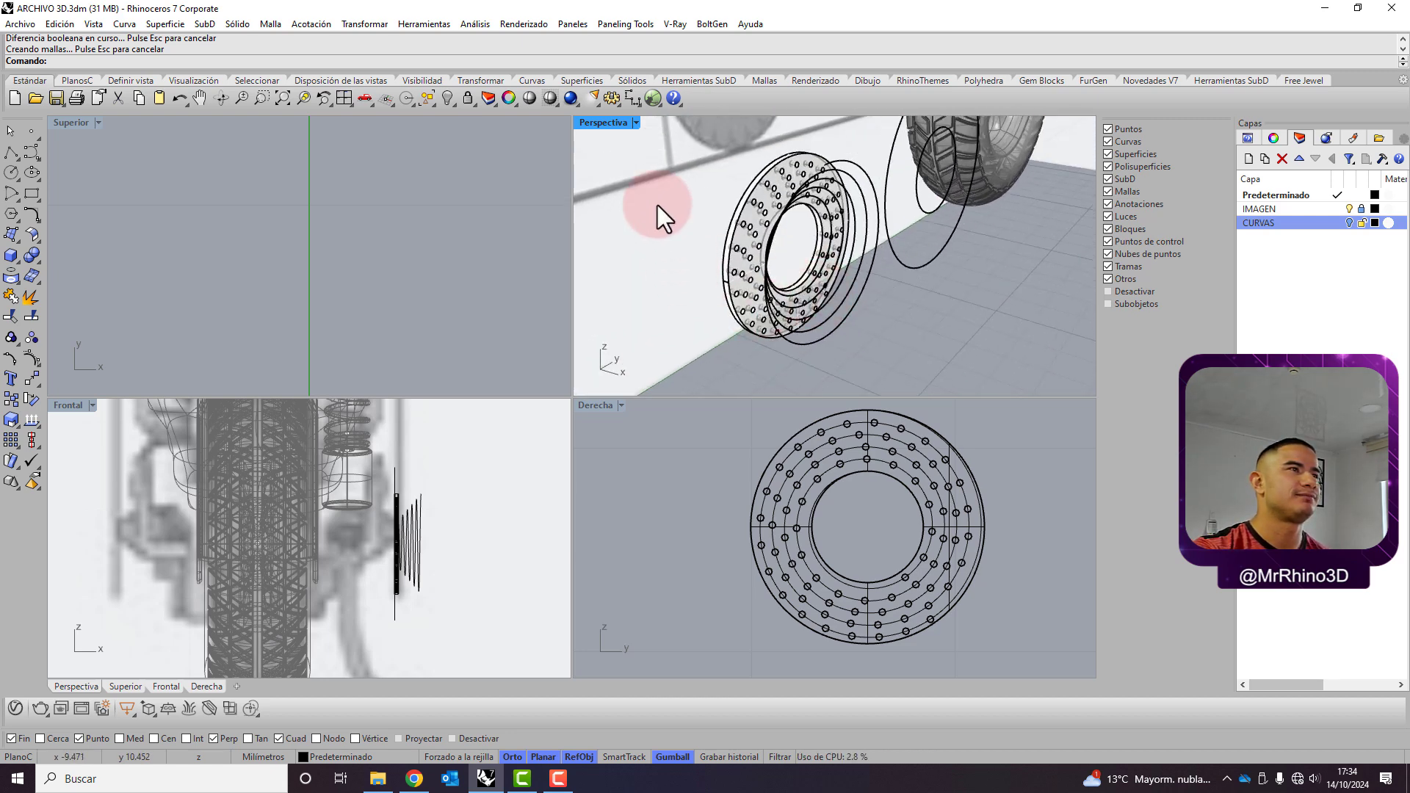
{"action": "double_click", "coordinate": [615, 119]}
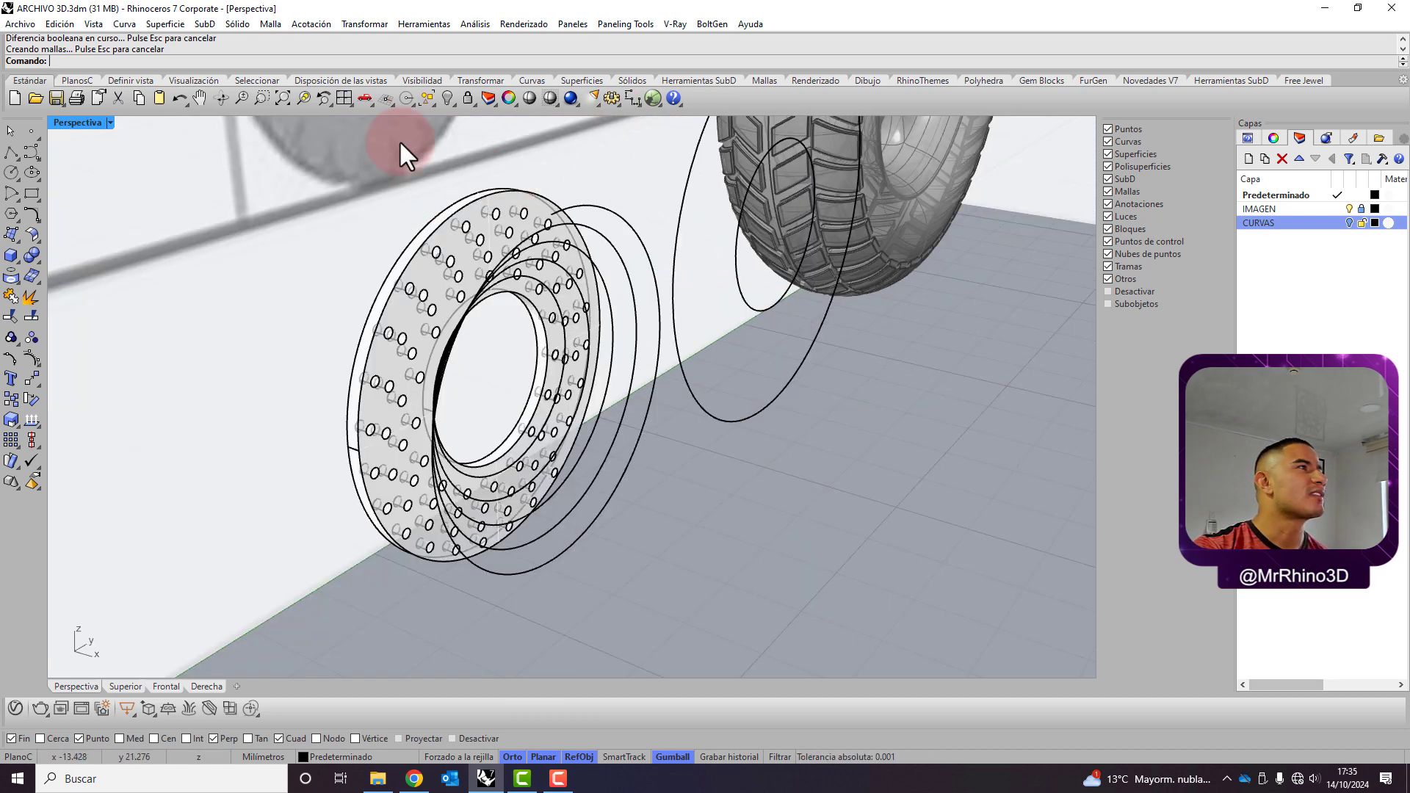
Try a larger fillet on the disc's outer edge, inspect it, then undo it
{"action": "left_click", "coordinate": [247, 23]}
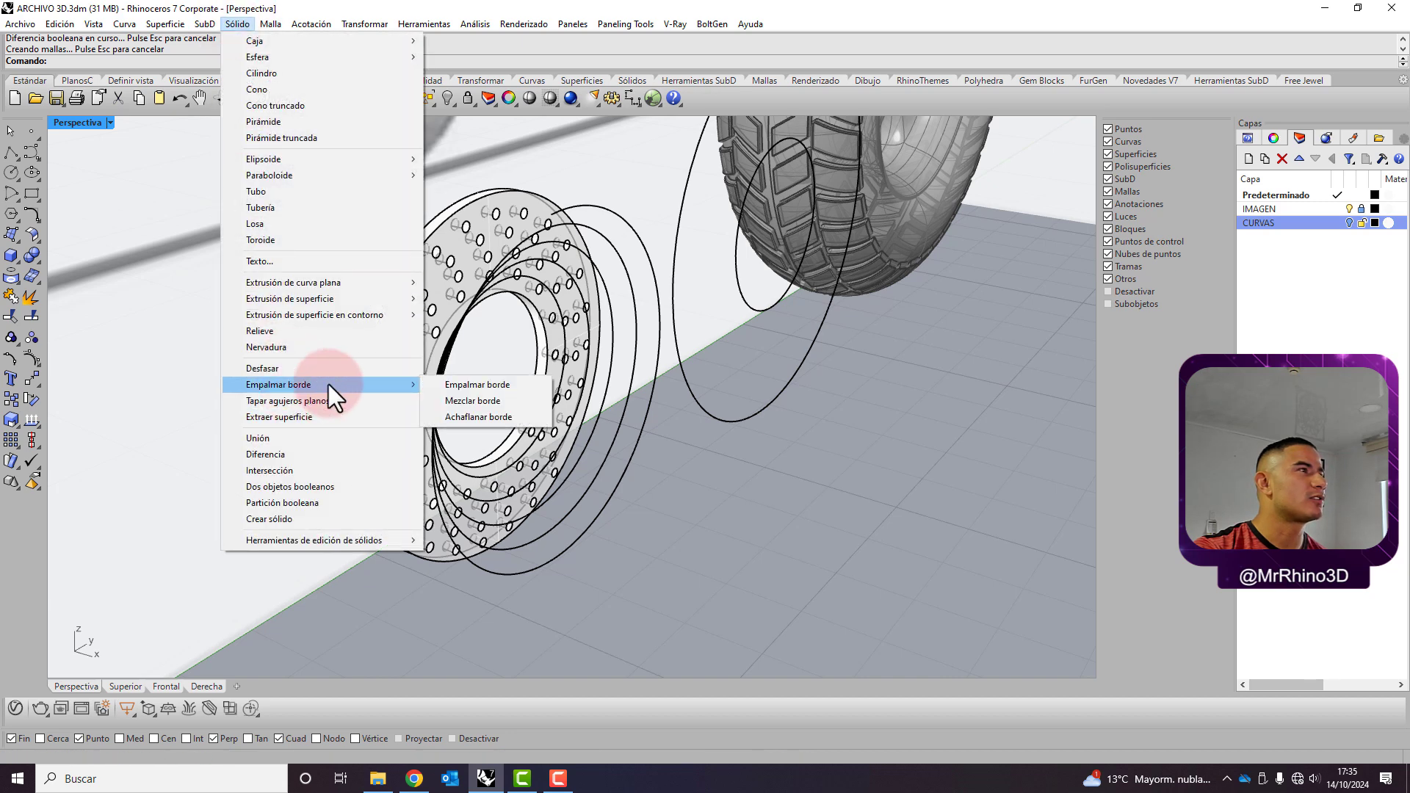
{"action": "left_click", "coordinate": [488, 385]}
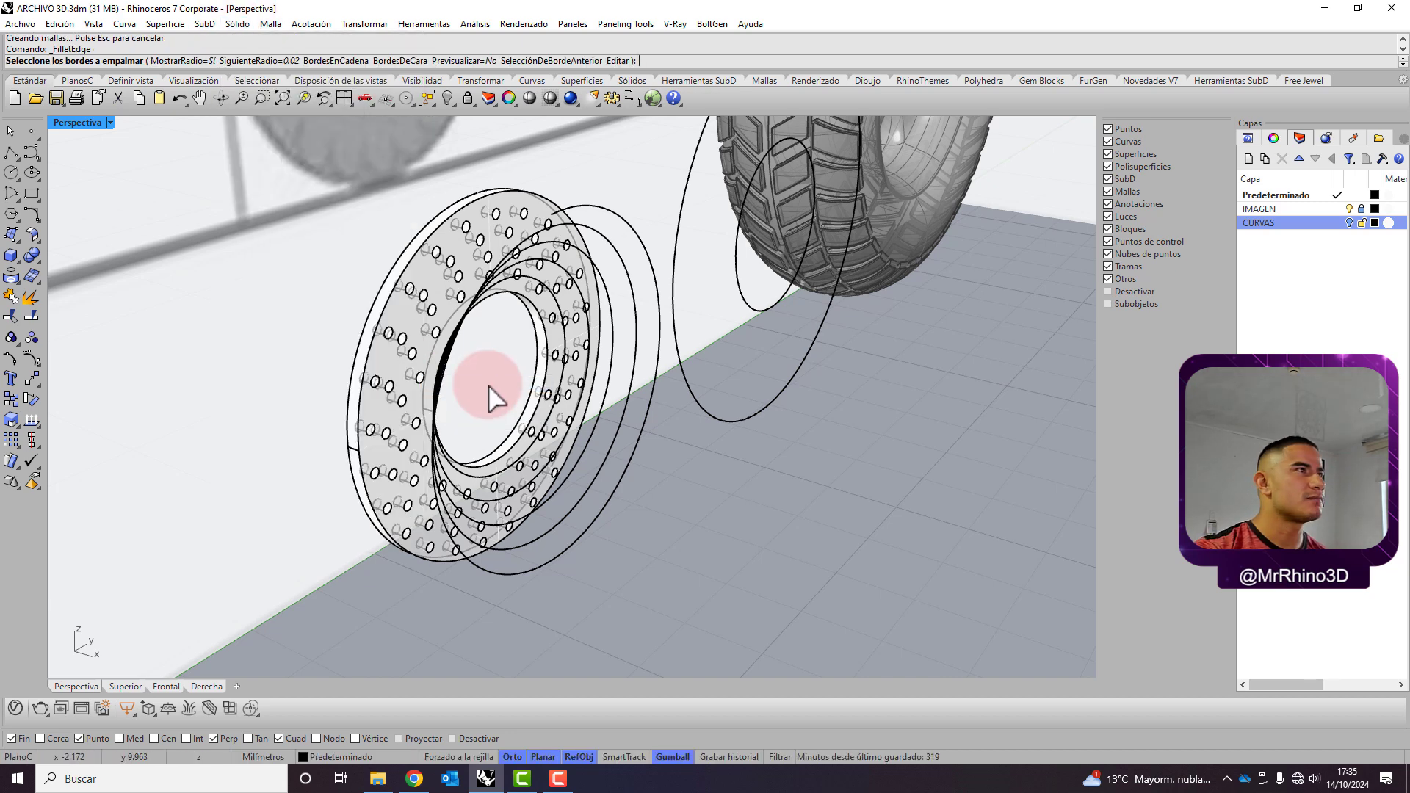
{"action": "left_click", "coordinate": [438, 233]}
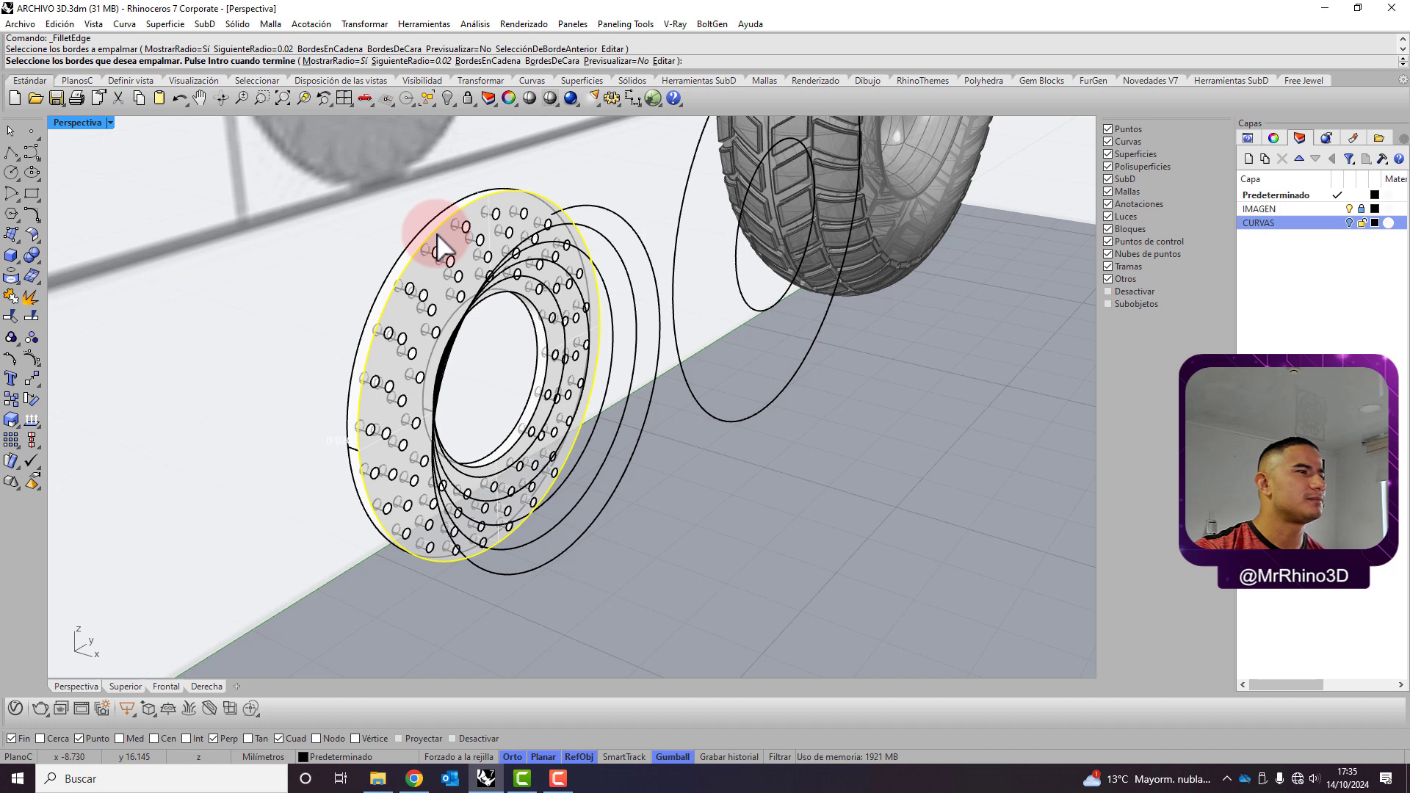
{"action": "key", "text": "Return"}
{"action": "key", "text": "Return"}
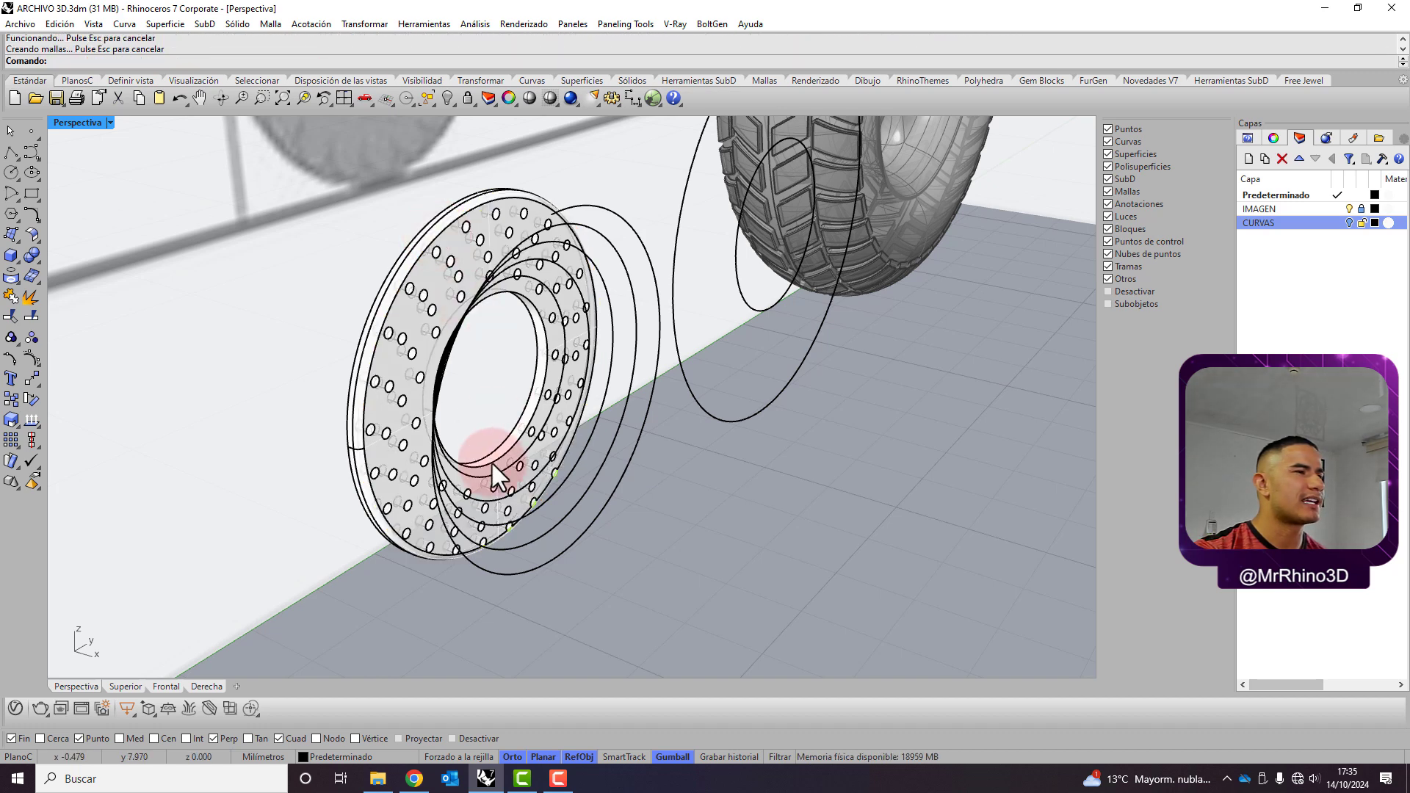
{"action": "scroll", "coordinate": [557, 563], "scroll_direction": "up", "scroll_amount": 2}
{"action": "scroll", "coordinate": [513, 526], "scroll_direction": "up", "scroll_amount": 3}
{"action": "scroll", "coordinate": [456, 544], "scroll_direction": "up", "scroll_amount": 3}
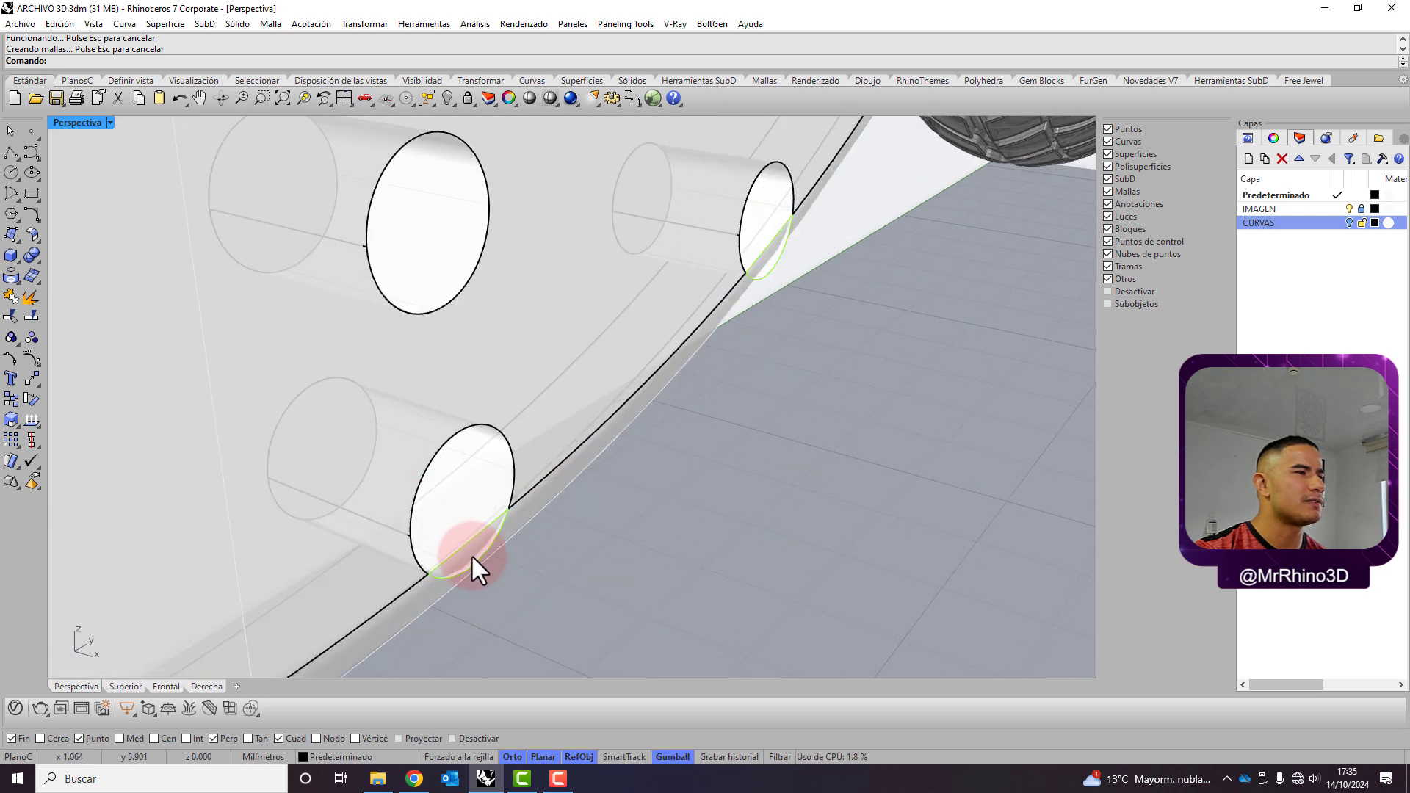
{"action": "scroll", "coordinate": [486, 551], "scroll_direction": "down", "scroll_amount": 3}
{"action": "scroll", "coordinate": [487, 549], "scroll_direction": "down", "scroll_amount": 1}
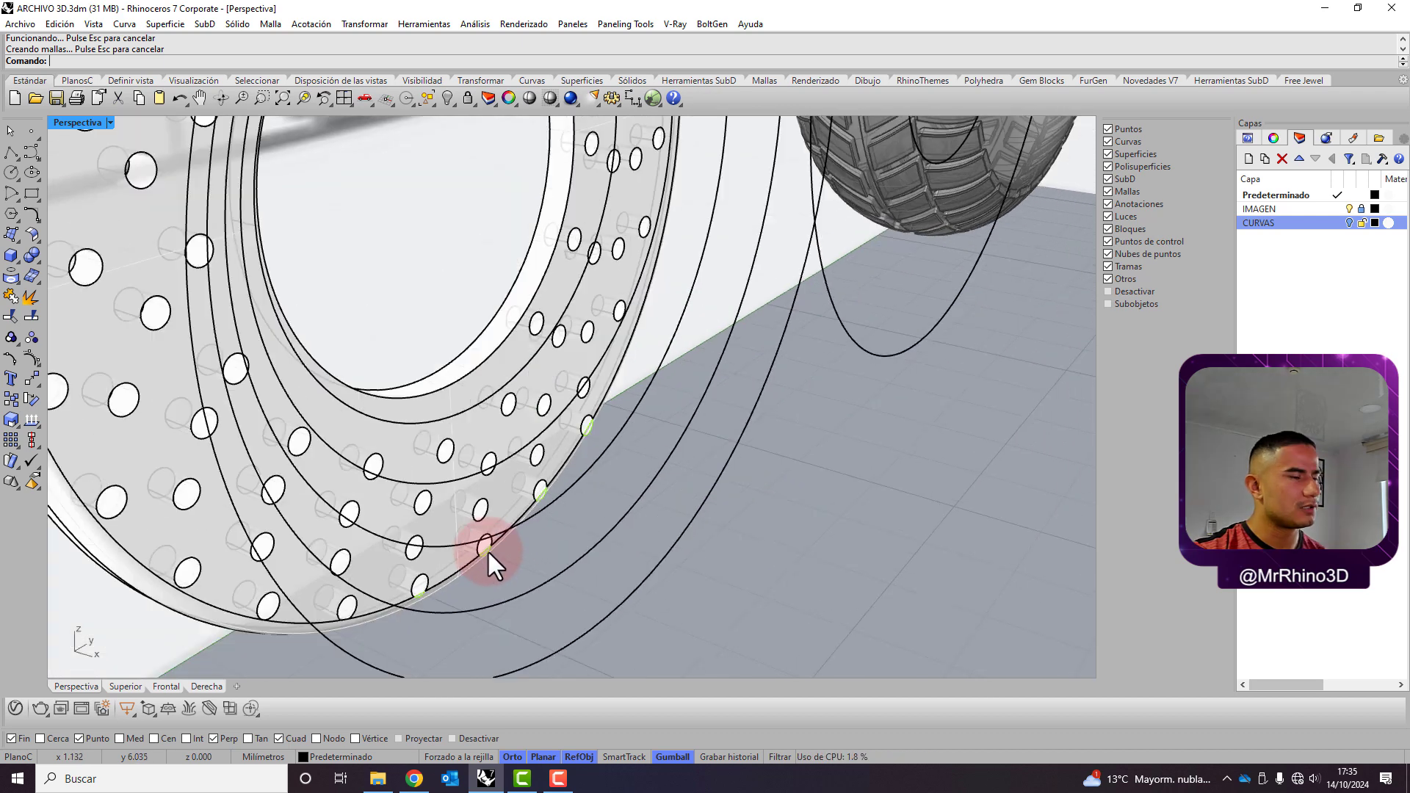
{"action": "key", "text": "ctrl+z"}
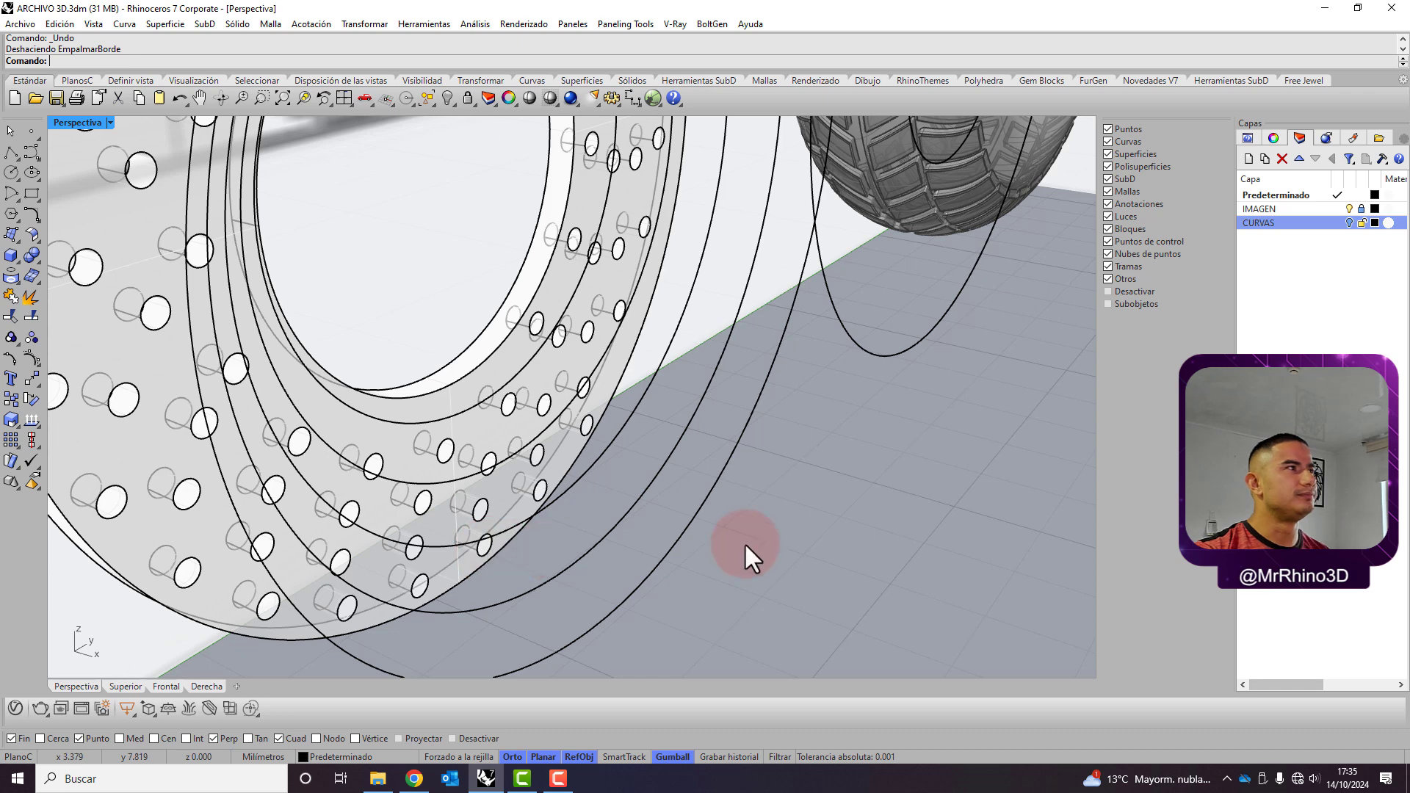
Fillet the disc's first rim edge with a 0.005 radius
{"action": "key", "text": "Return"}
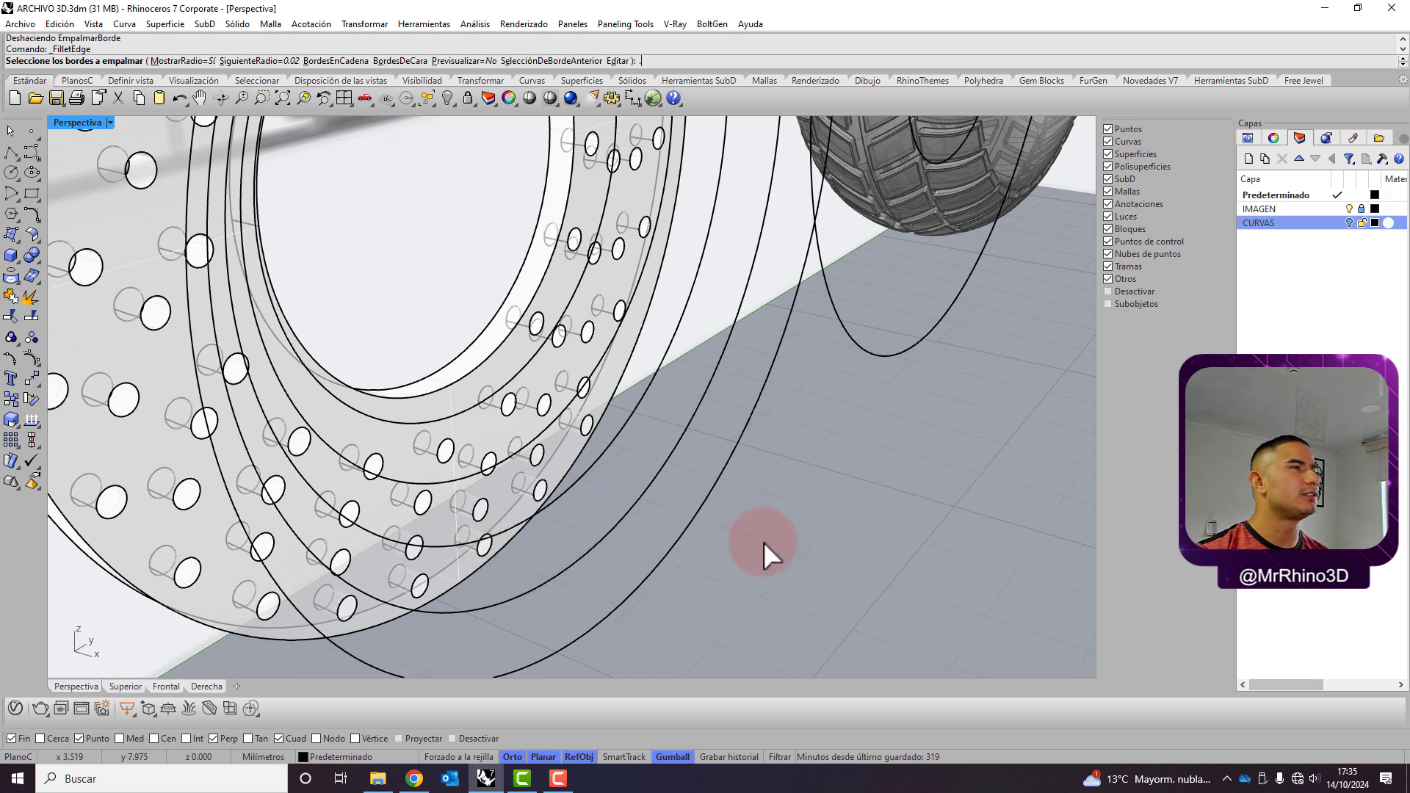
{"action": "type", "text": "5"}
{"action": "key", "text": "Return"}
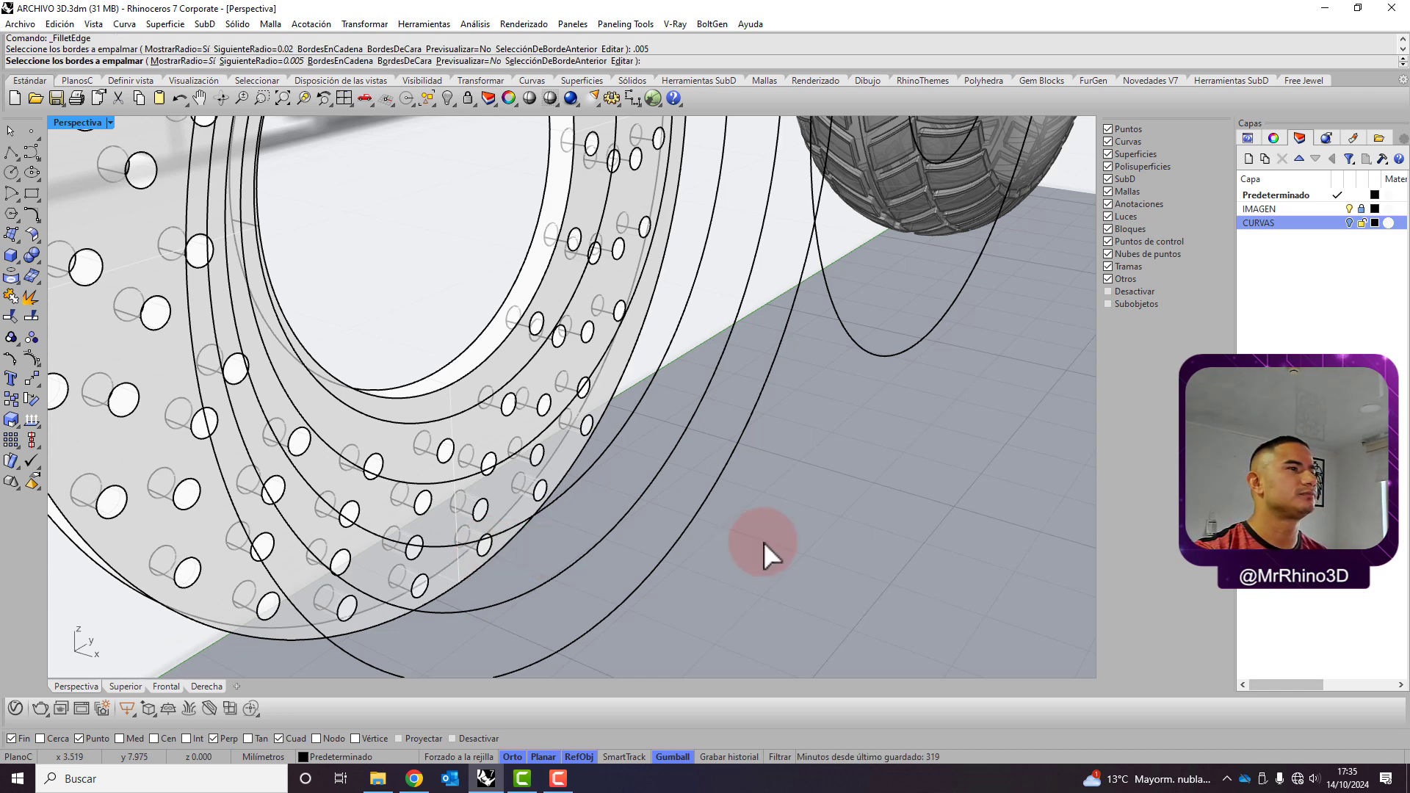
{"action": "left_click", "coordinate": [574, 458]}
{"action": "key", "text": "Return"}
{"action": "key", "text": "Return"}
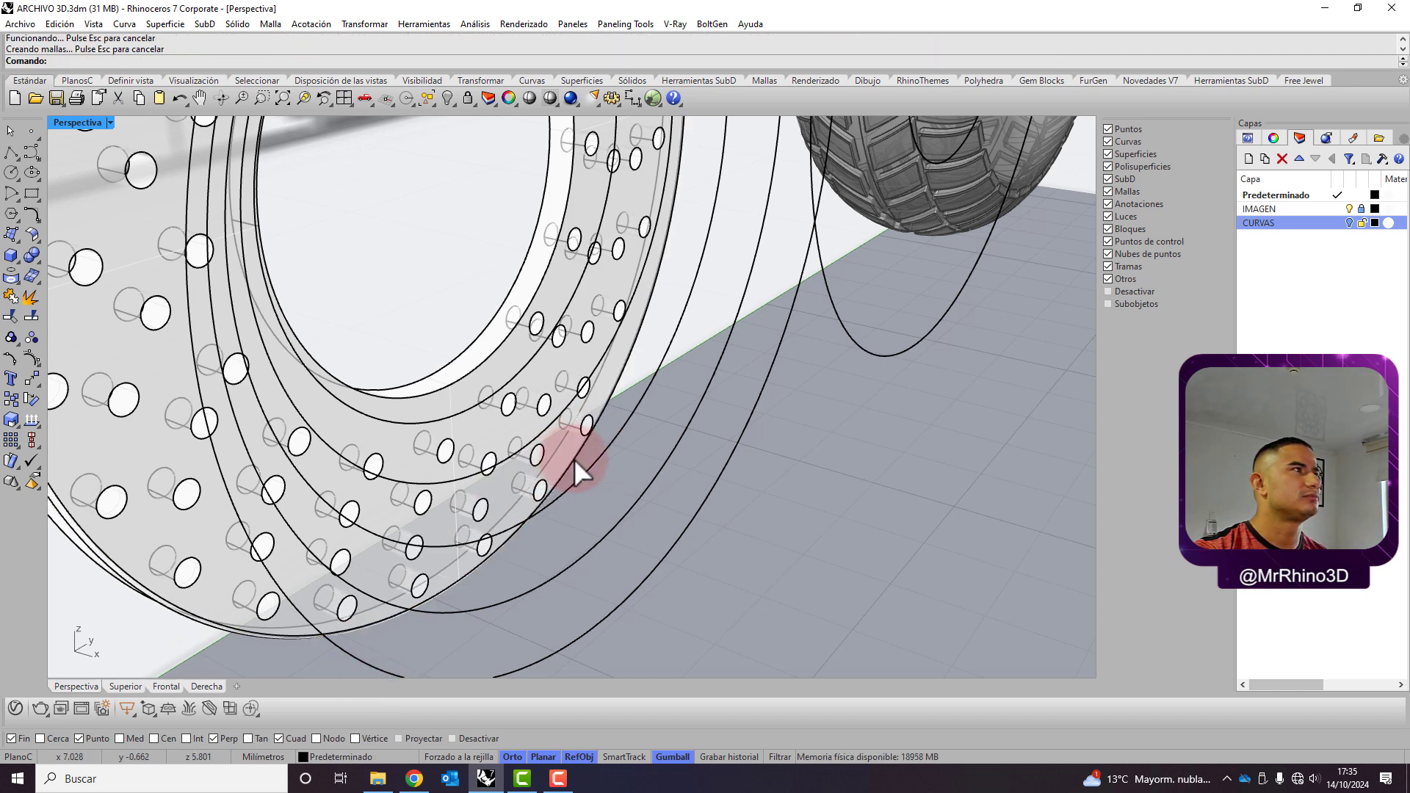
{"action": "scroll", "coordinate": [574, 458], "scroll_direction": "down", "scroll_amount": 3}
{"action": "scroll", "coordinate": [522, 517], "scroll_direction": "down", "scroll_amount": 3}
{"action": "scroll", "coordinate": [398, 445], "scroll_direction": "down", "scroll_amount": 2}
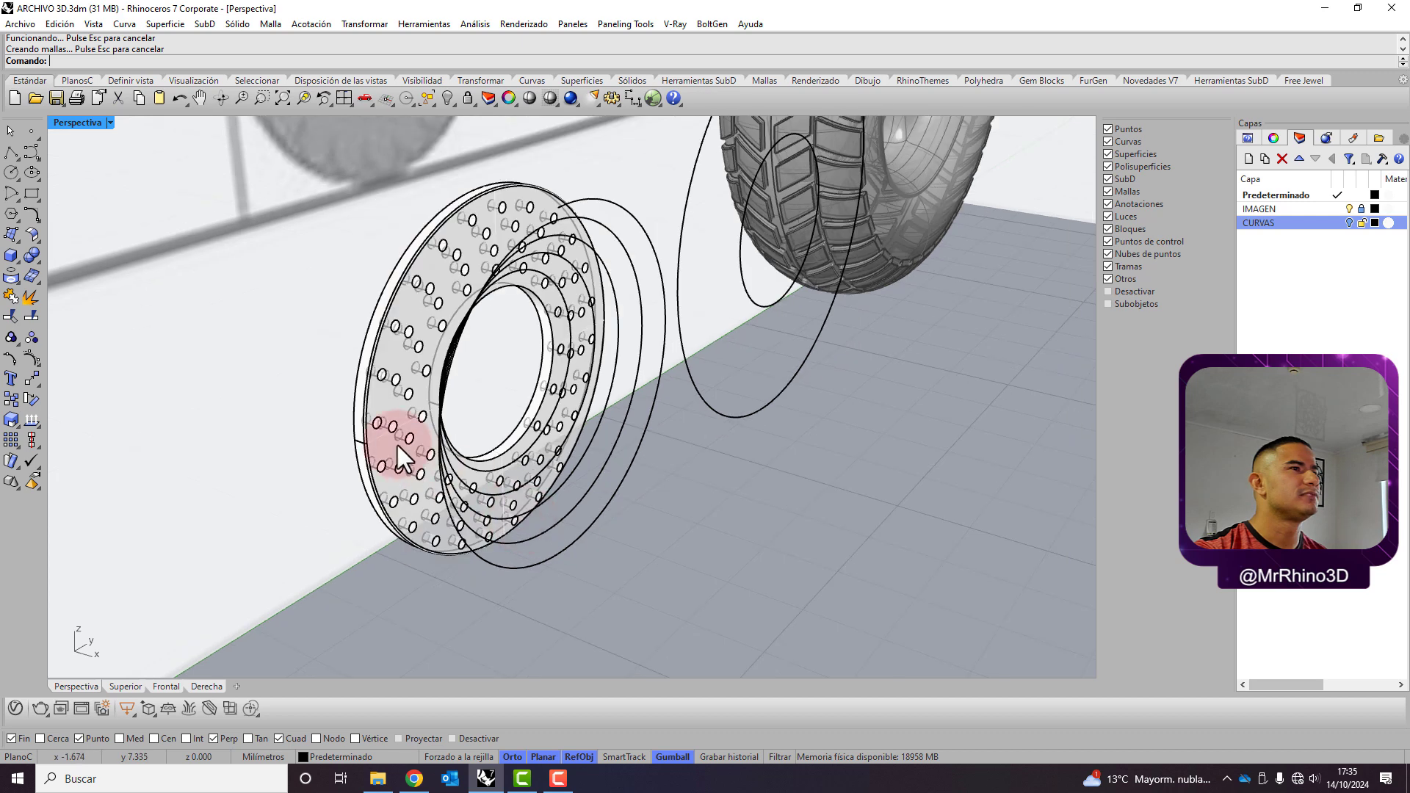
{"action": "right_click_drag", "start_coordinate": [398, 445], "coordinate": [439, 451]}
Fillet the disc's other rim edge at 0.005 and view it tilted face-on
{"action": "key", "text": "Return"}
{"action": "left_click", "coordinate": [611, 435]}
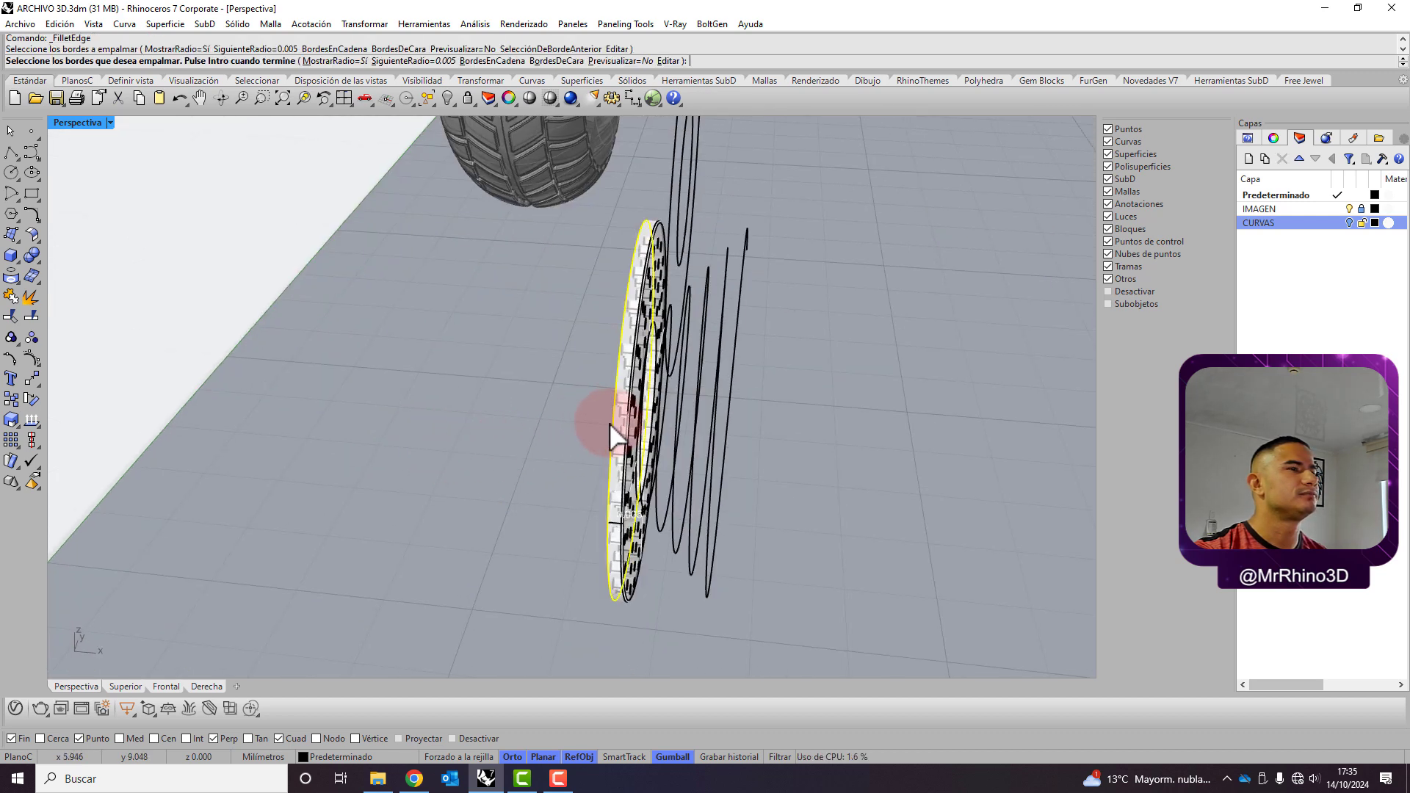
{"action": "key", "text": "Return"}
{"action": "key", "text": "Return"}
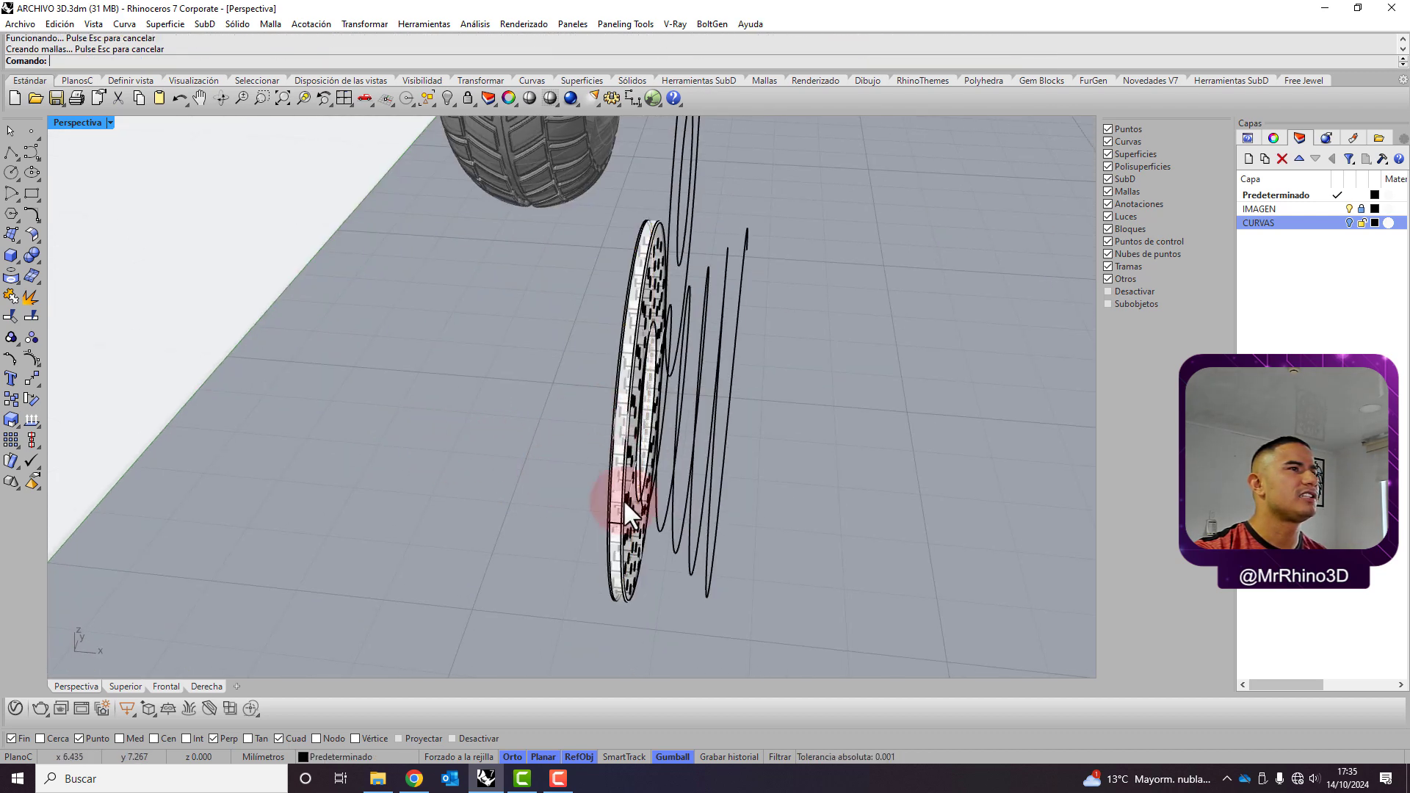
{"action": "right_click_drag", "start_coordinate": [624, 502], "coordinate": [830, 470]}
{"action": "scroll", "coordinate": [808, 460], "scroll_direction": "up", "scroll_amount": 5}
{"action": "scroll", "coordinate": [611, 327], "scroll_direction": "up", "scroll_amount": 2}
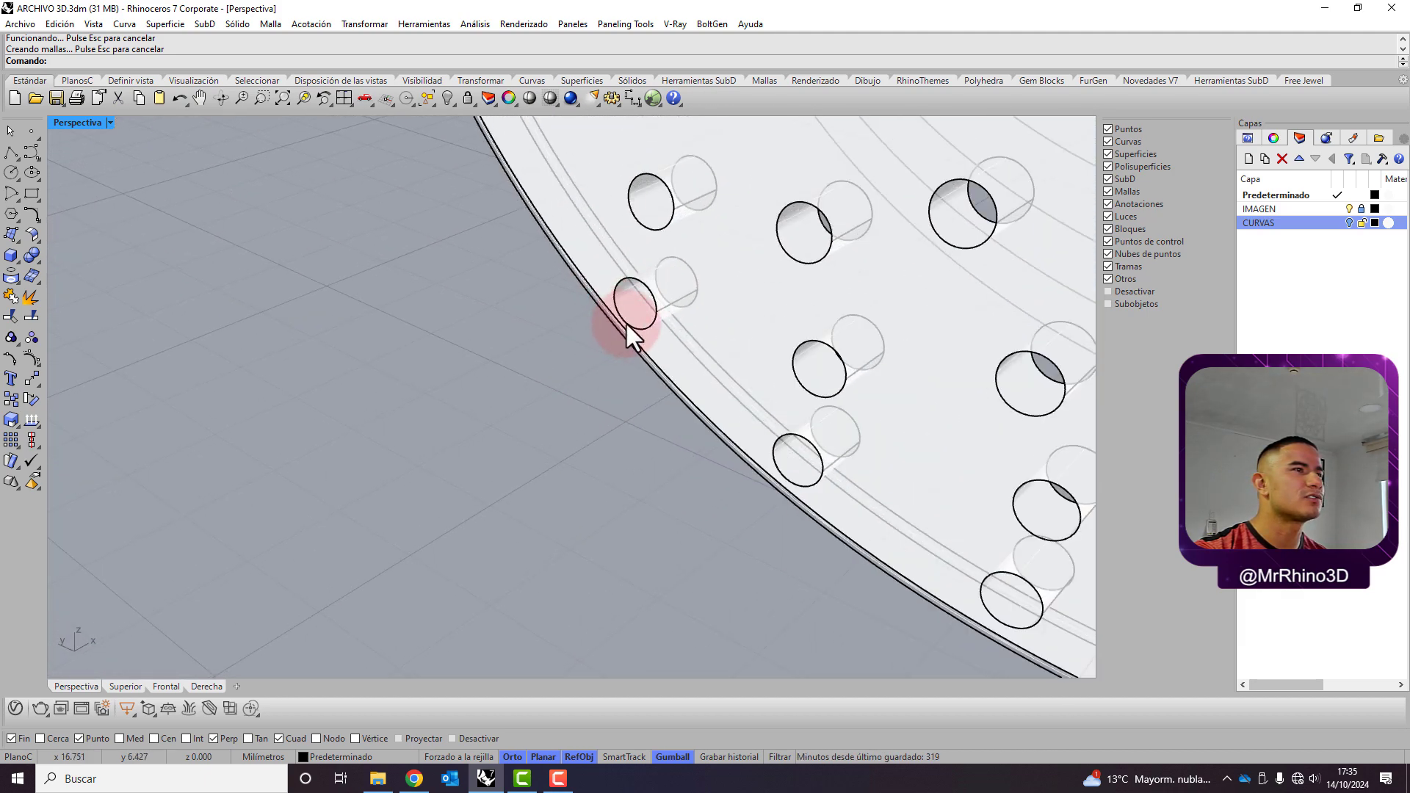
{"action": "scroll", "coordinate": [624, 321], "scroll_direction": "up", "scroll_amount": 2}
{"action": "scroll", "coordinate": [614, 319], "scroll_direction": "down", "scroll_amount": 6}
{"action": "mouse_move", "coordinate": [818, 358]}
{"action": "right_mouse_down"}
{"action": "mouse_move", "coordinate": [668, 403]}
{"action": "mouse_move", "coordinate": [494, 403]}
{"action": "right_mouse_up"}
{"action": "scroll", "coordinate": [341, 454], "scroll_direction": "down", "scroll_amount": 5}
{"action": "scroll", "coordinate": [287, 341], "scroll_direction": "up", "scroll_amount": 4}
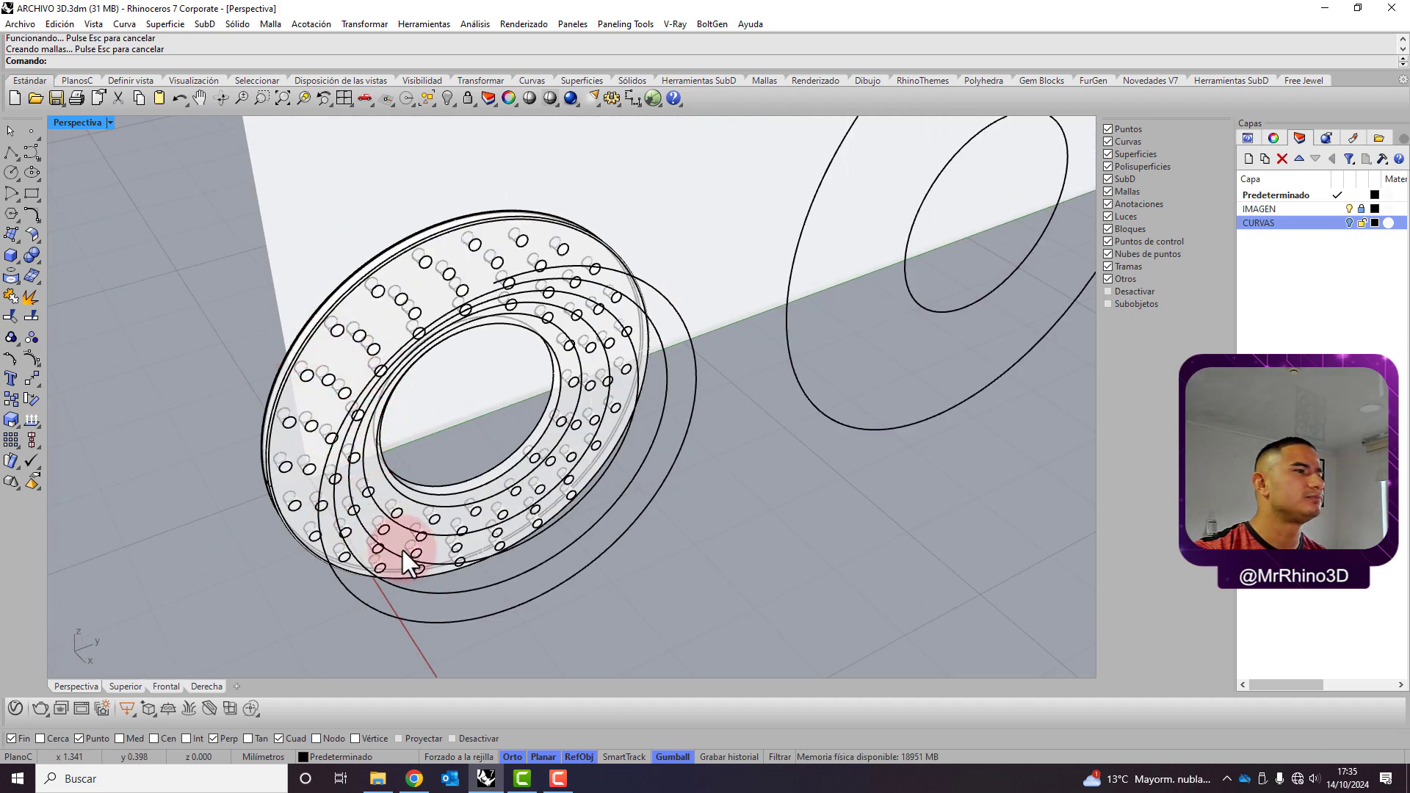
{"action": "mouse_move", "coordinate": [394, 551]}
{"action": "right_mouse_down"}
{"action": "mouse_move", "coordinate": [450, 495]}
{"action": "mouse_move", "coordinate": [373, 496]}
{"action": "right_mouse_up"}
{"action": "scroll", "coordinate": [448, 482], "scroll_direction": "up", "scroll_amount": 1}
{"action": "scroll", "coordinate": [510, 448], "scroll_direction": "up", "scroll_amount": 3}
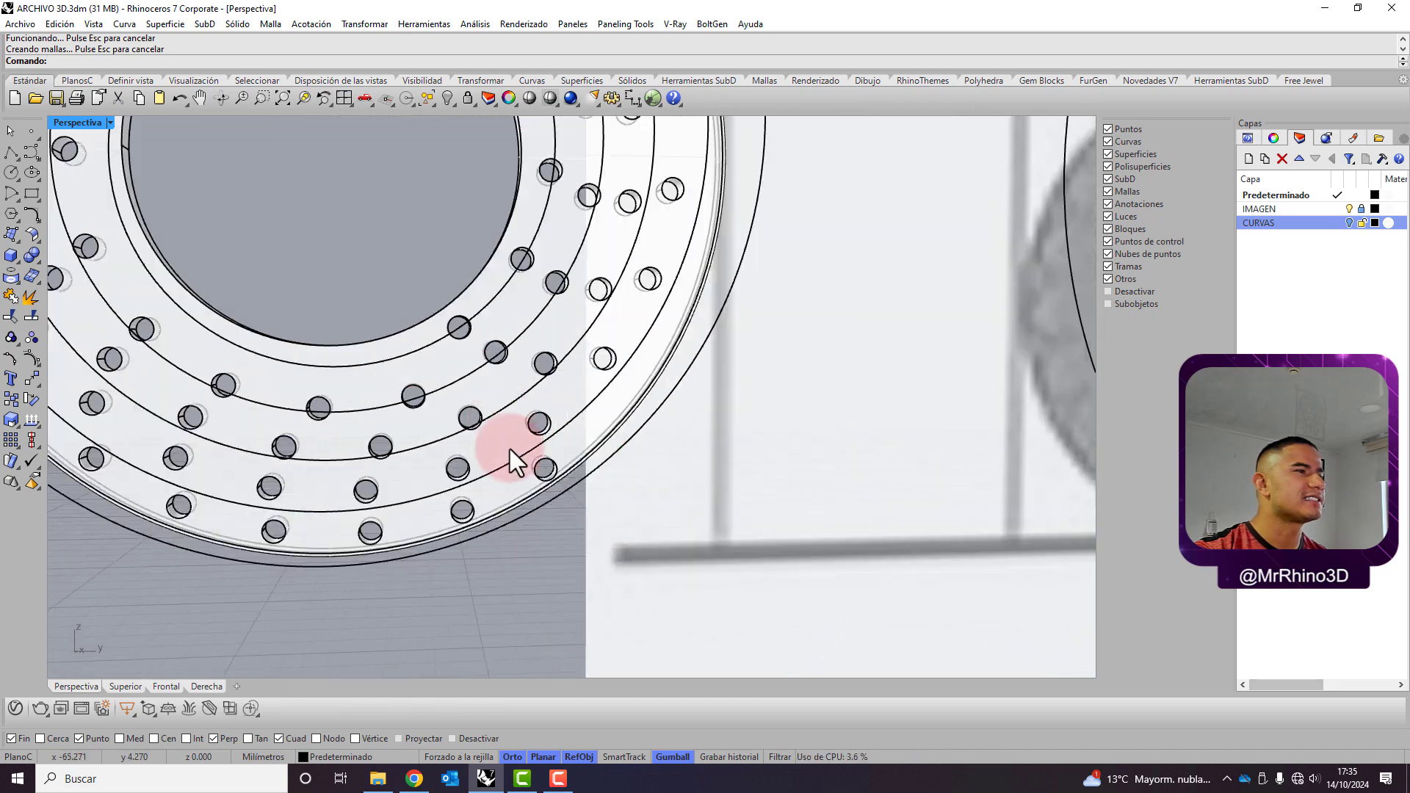
{"action": "scroll", "coordinate": [550, 482], "scroll_direction": "up", "scroll_amount": 2}
{"action": "scroll", "coordinate": [545, 469], "scroll_direction": "down", "scroll_amount": 5}
{"action": "scroll", "coordinate": [485, 466], "scroll_direction": "down", "scroll_amount": 3}
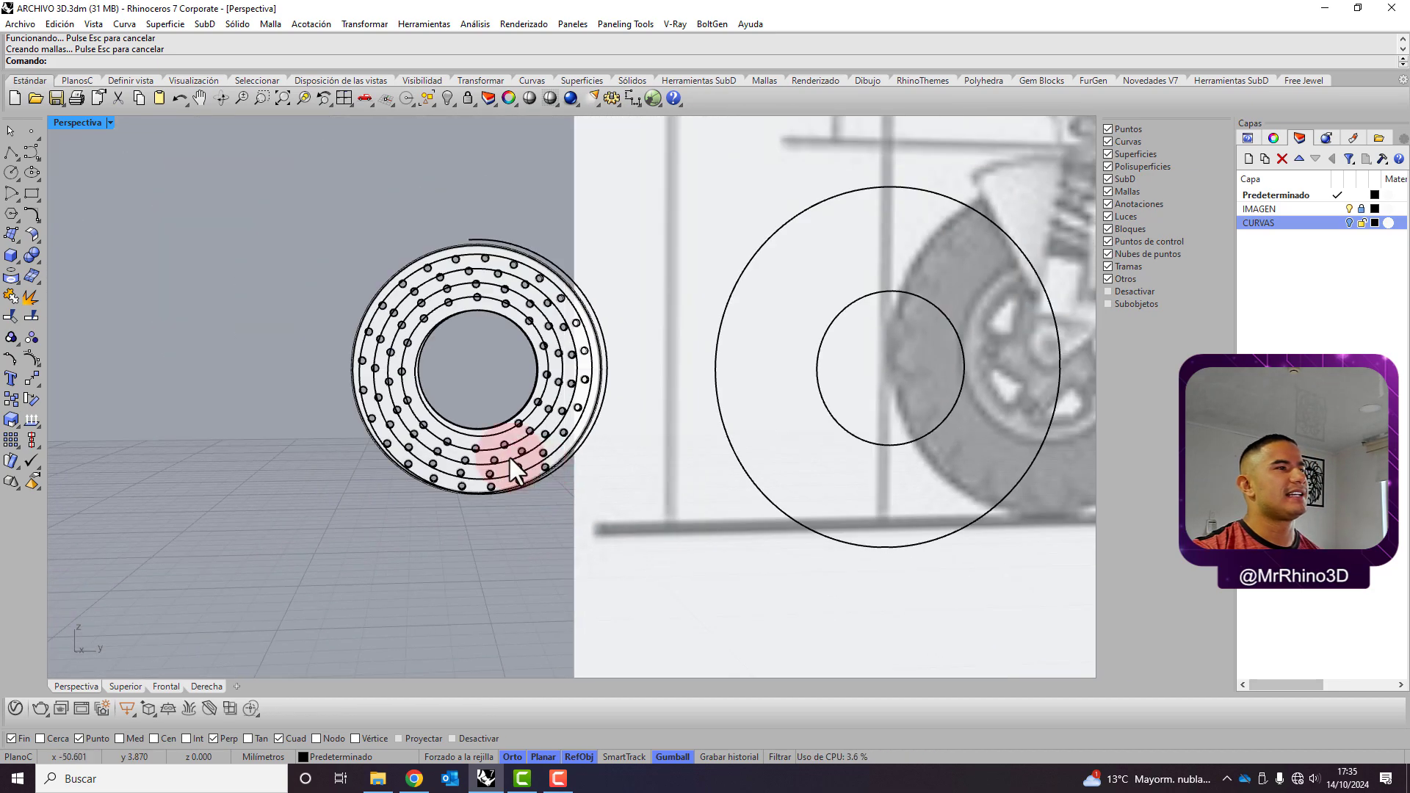
{"action": "mouse_move", "coordinate": [426, 463]}
{"action": "right_mouse_down"}
{"action": "mouse_move", "coordinate": [520, 410]}
{"action": "mouse_move", "coordinate": [397, 506]}
{"action": "right_mouse_up"}
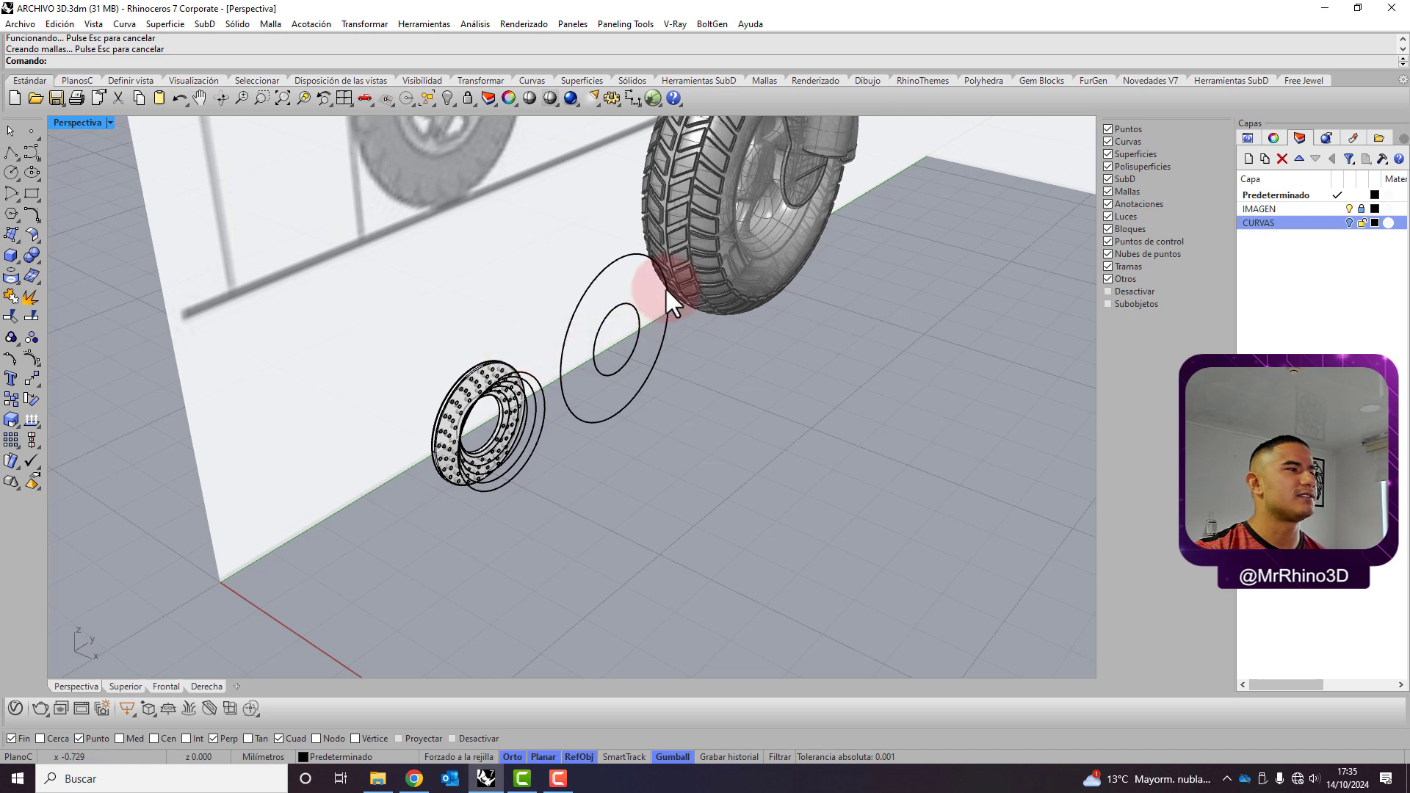
{"action": "scroll", "coordinate": [666, 288], "scroll_direction": "up", "scroll_amount": 2}
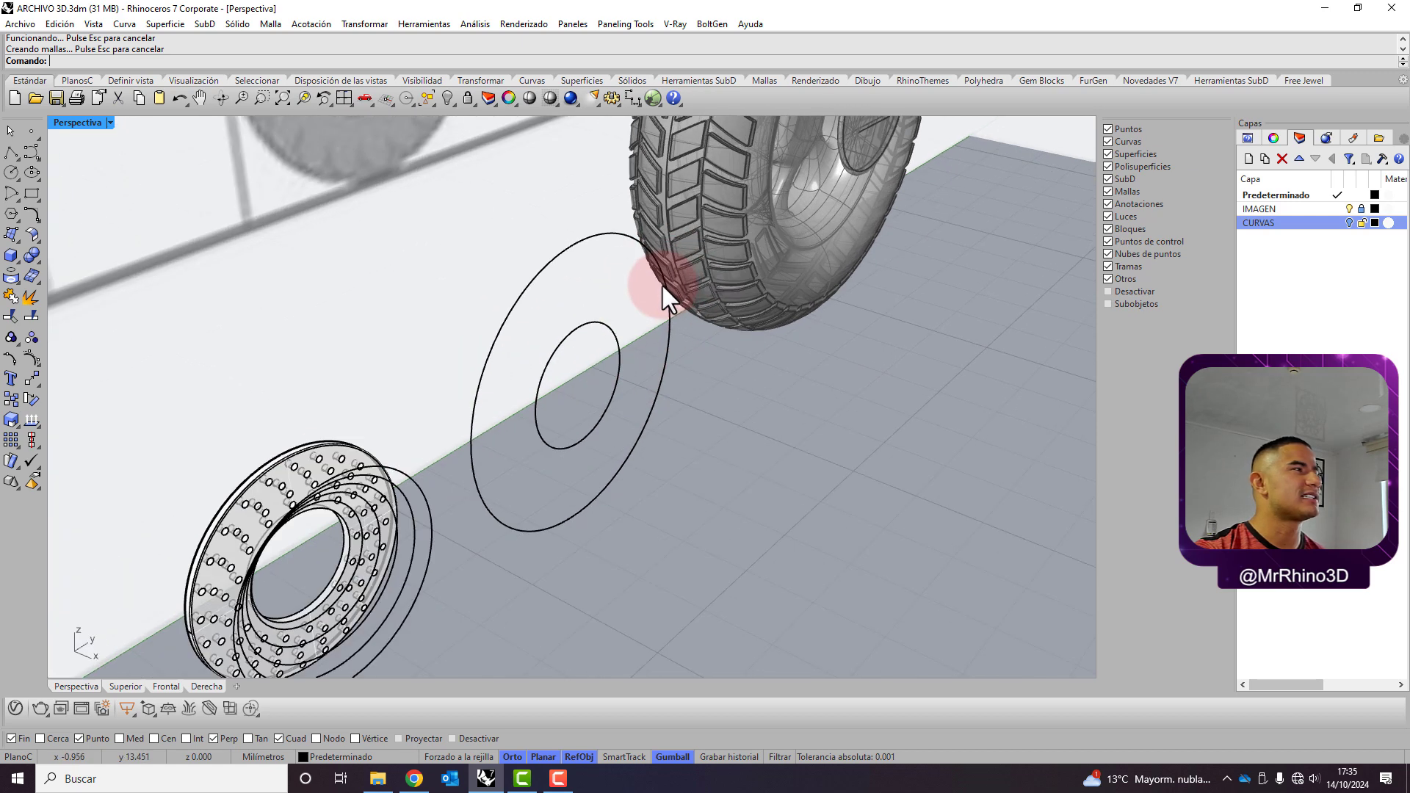
Restore the four-viewport layout and move the perforated disc into the wheel circles' centre
{"action": "double_click", "coordinate": [62, 125]}
{"action": "scroll", "coordinate": [693, 542], "scroll_direction": "down", "scroll_amount": 3}
{"action": "right_click_drag", "start_coordinate": [874, 580], "coordinate": [784, 568]}
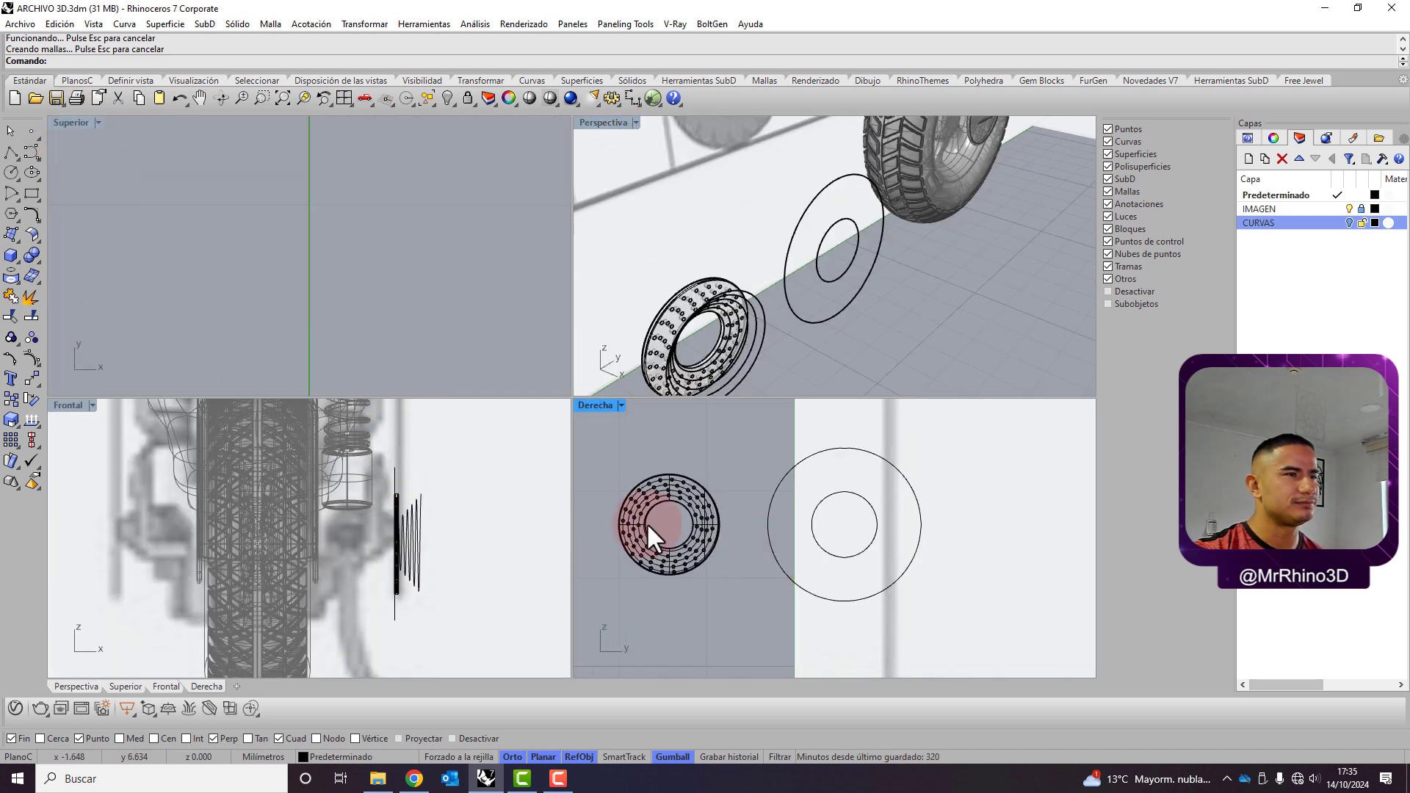
{"action": "left_click_drag", "start_coordinate": [741, 601], "coordinate": [585, 401]}
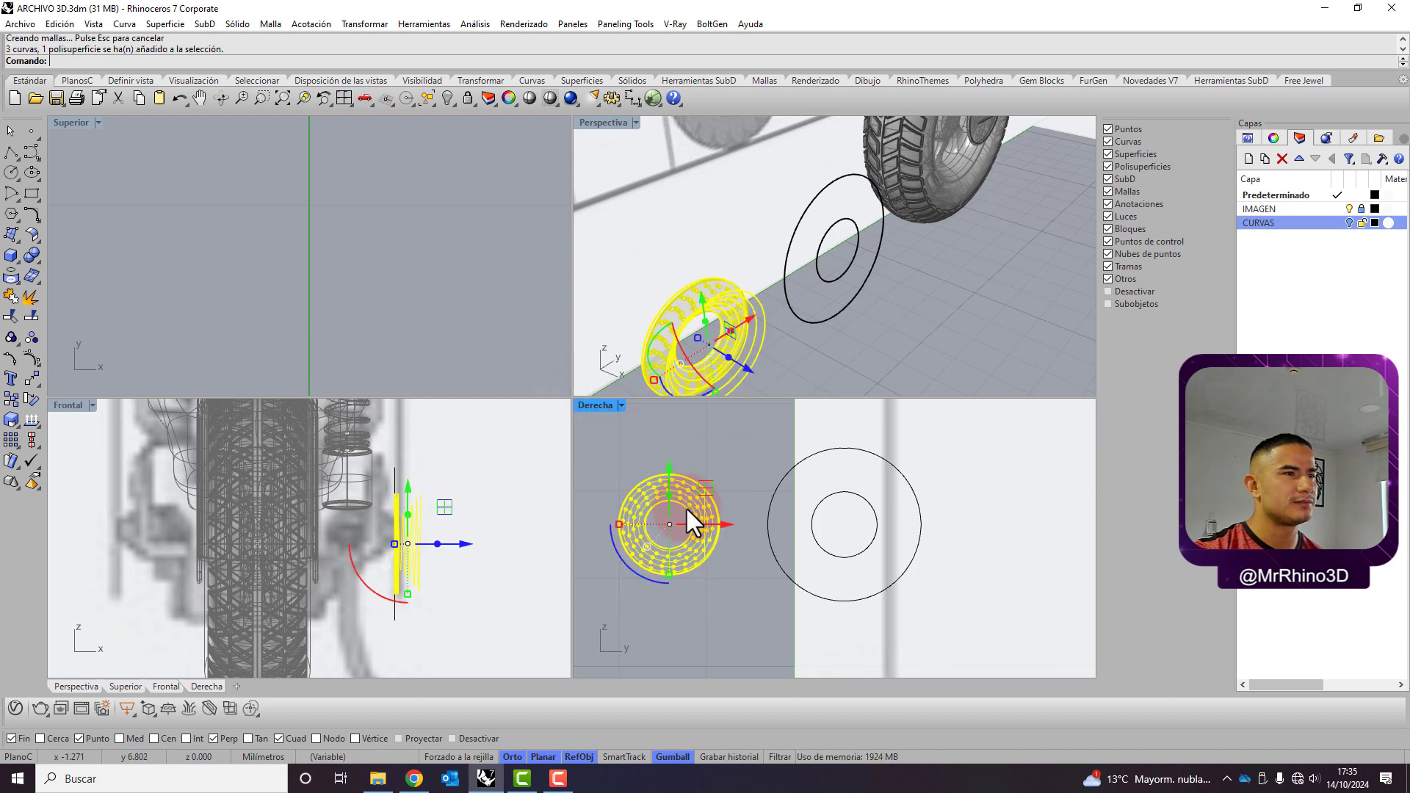
{"action": "left_click_drag", "start_coordinate": [728, 525], "coordinate": [903, 526]}
{"action": "left_click", "coordinate": [928, 453]}
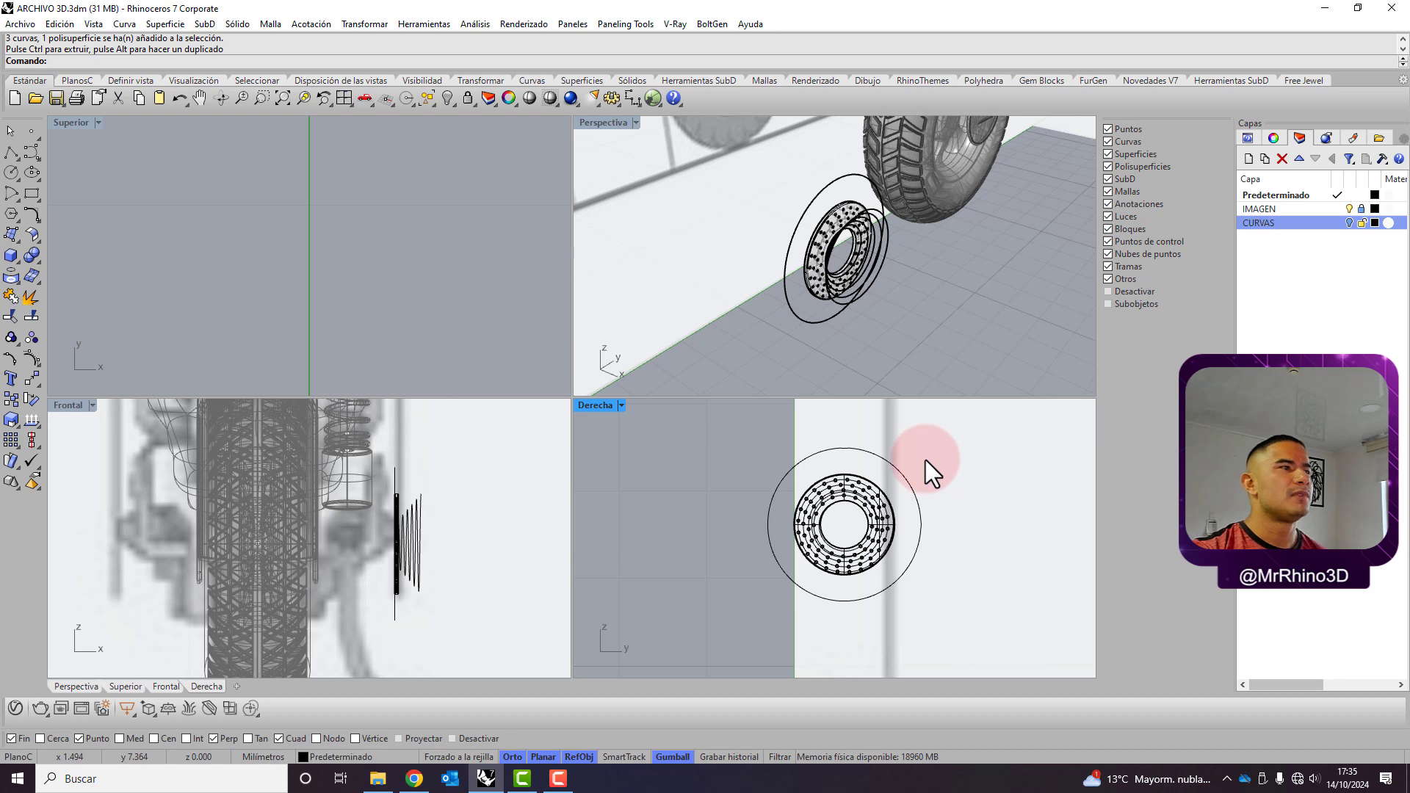
Undo the disc's move so it stays beside the wheel circles
{"action": "mouse_move", "coordinate": [659, 244]}
{"action": "right_mouse_down"}
{"action": "mouse_move", "coordinate": [709, 273]}
{"action": "mouse_move", "coordinate": [824, 231]}
{"action": "mouse_move", "coordinate": [755, 266]}
{"action": "mouse_move", "coordinate": [728, 318]}
{"action": "right_mouse_up"}
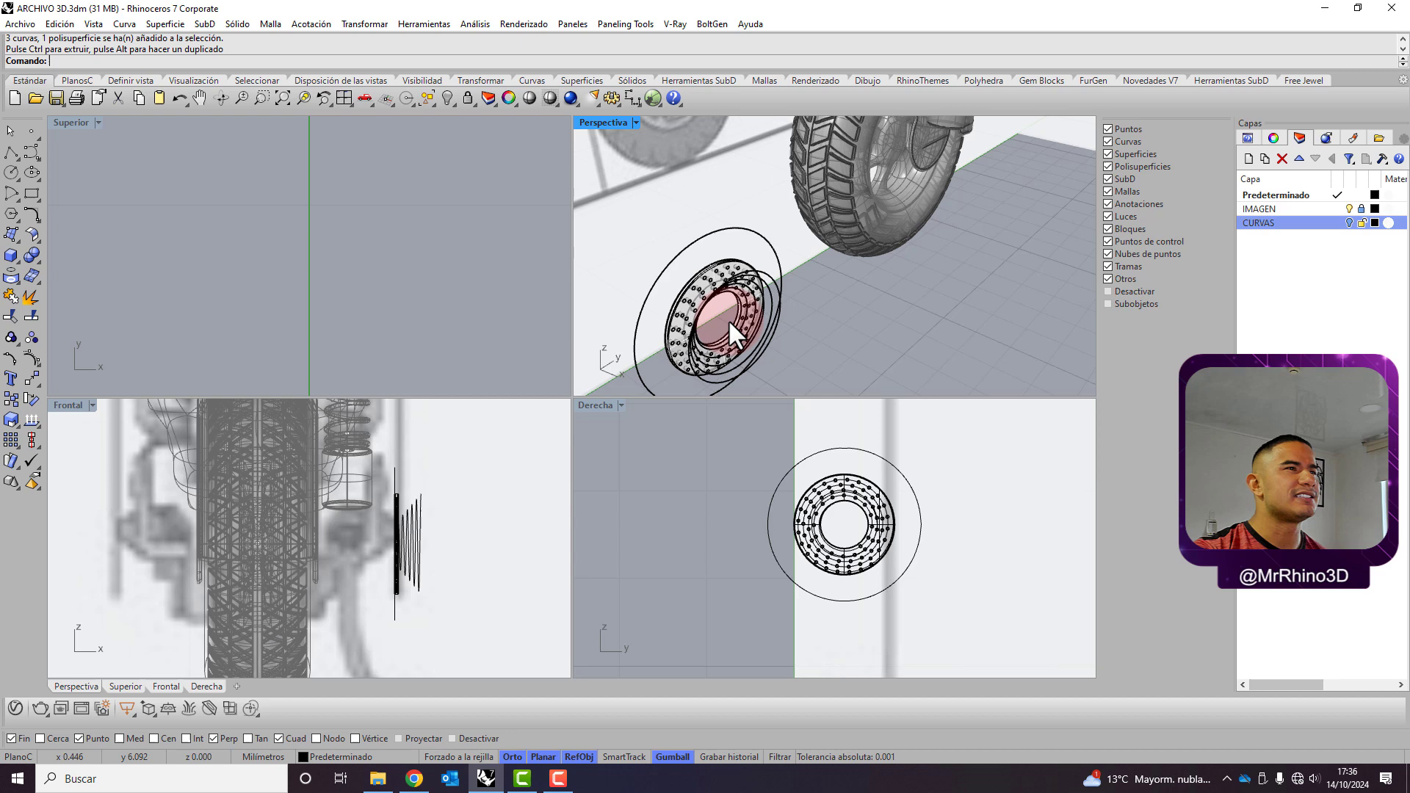
{"action": "left_click", "coordinate": [698, 284]}
{"action": "scroll", "coordinate": [840, 531], "scroll_direction": "up", "scroll_amount": 3}
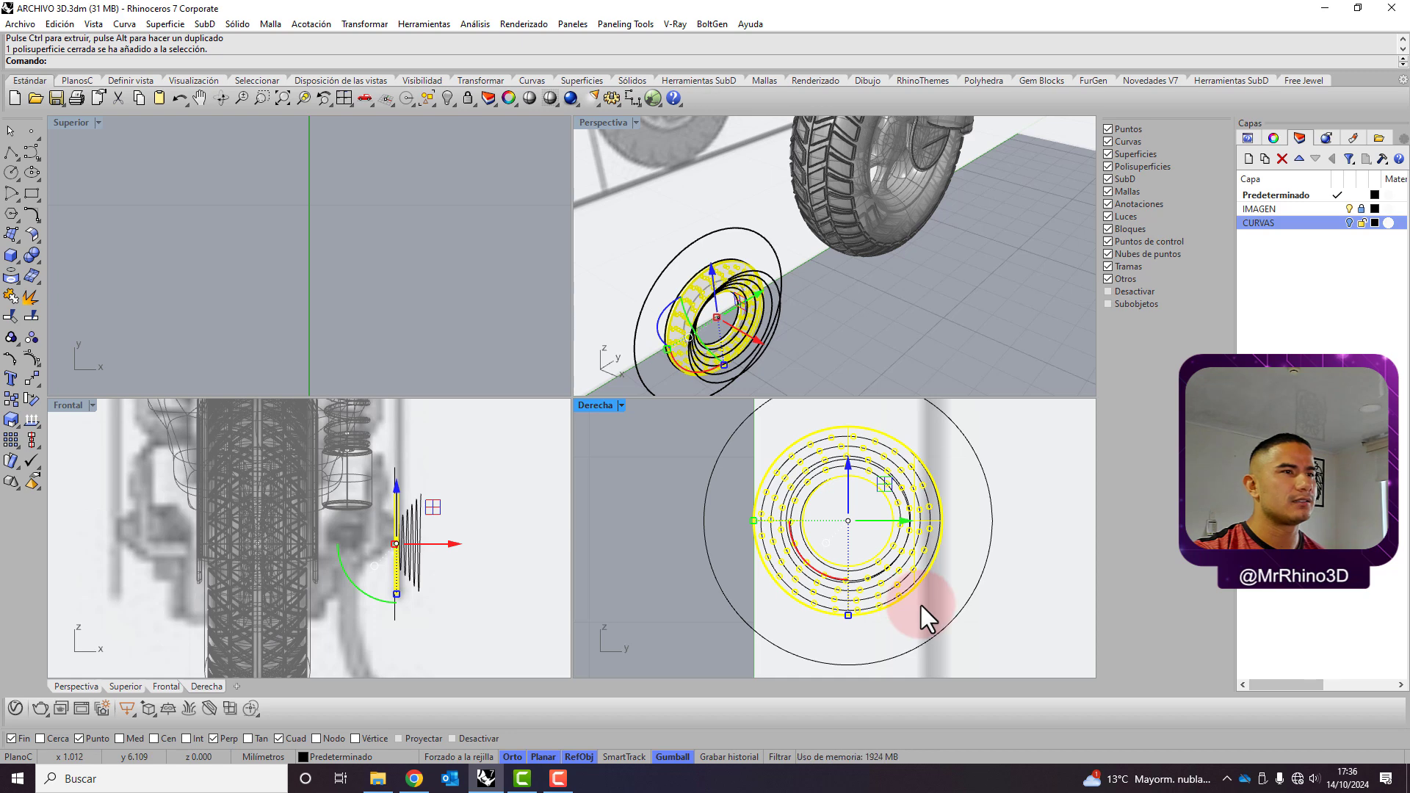
{"action": "key", "text": "ctrl+z"}
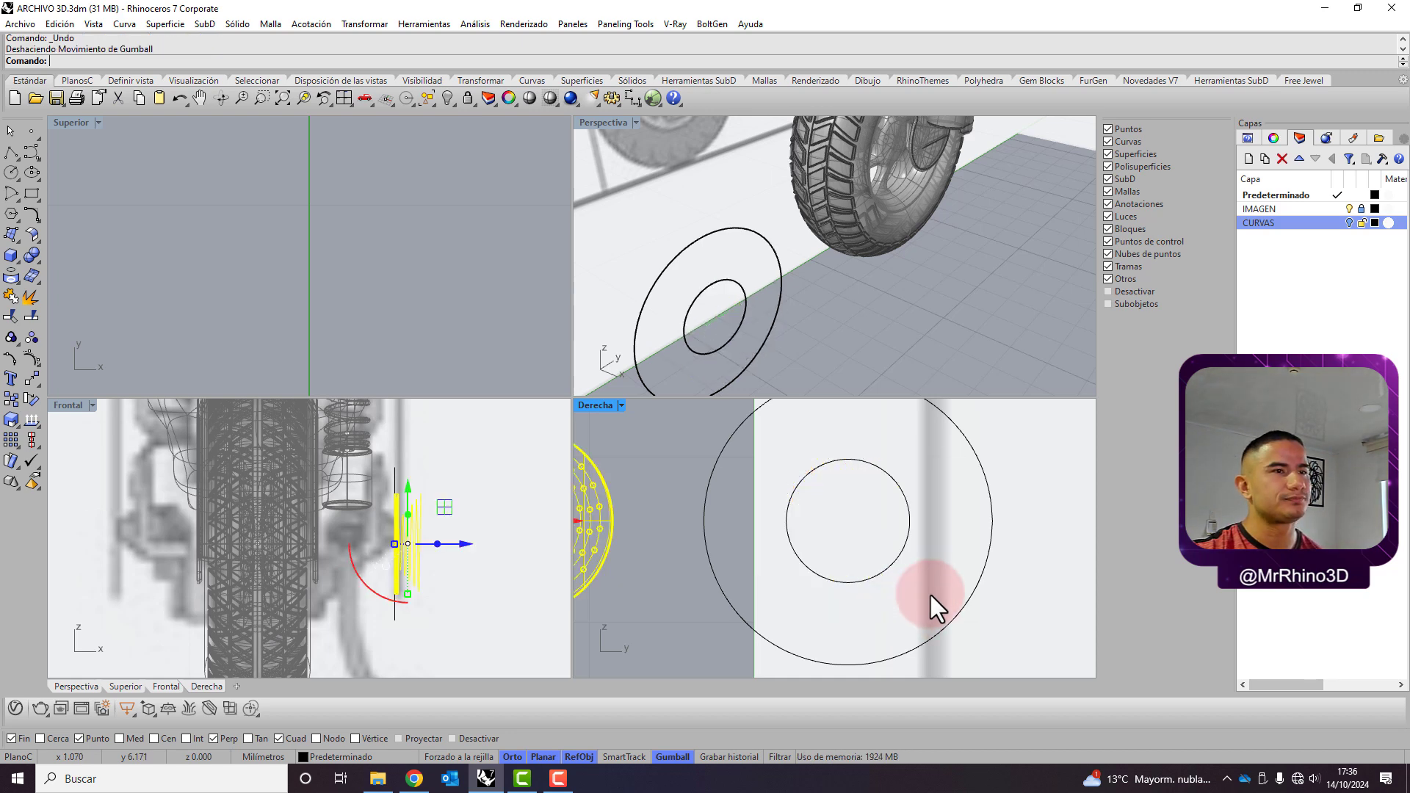
{"action": "scroll", "coordinate": [812, 573], "scroll_direction": "down", "scroll_amount": 2}
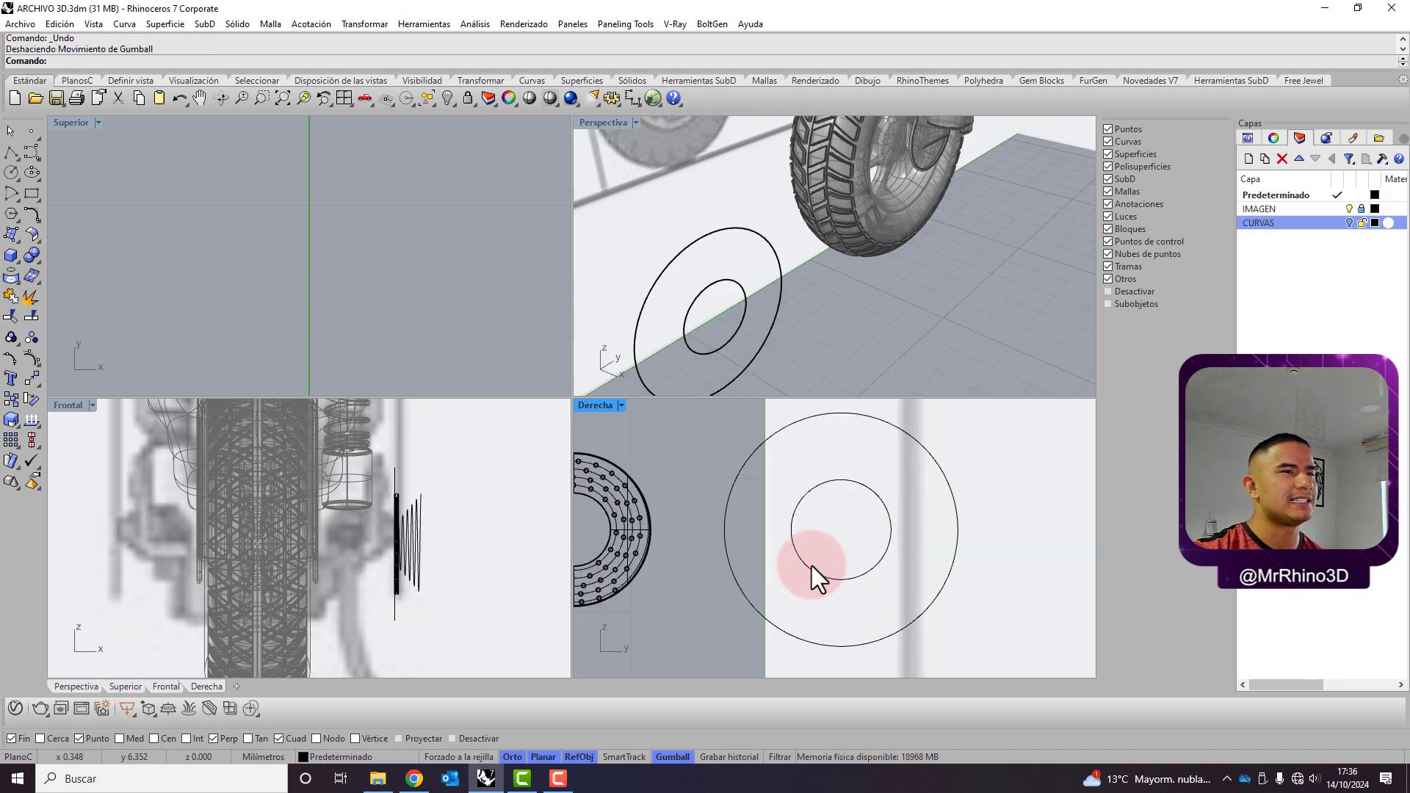
{"action": "right_click_drag", "start_coordinate": [814, 562], "coordinate": [863, 559]}
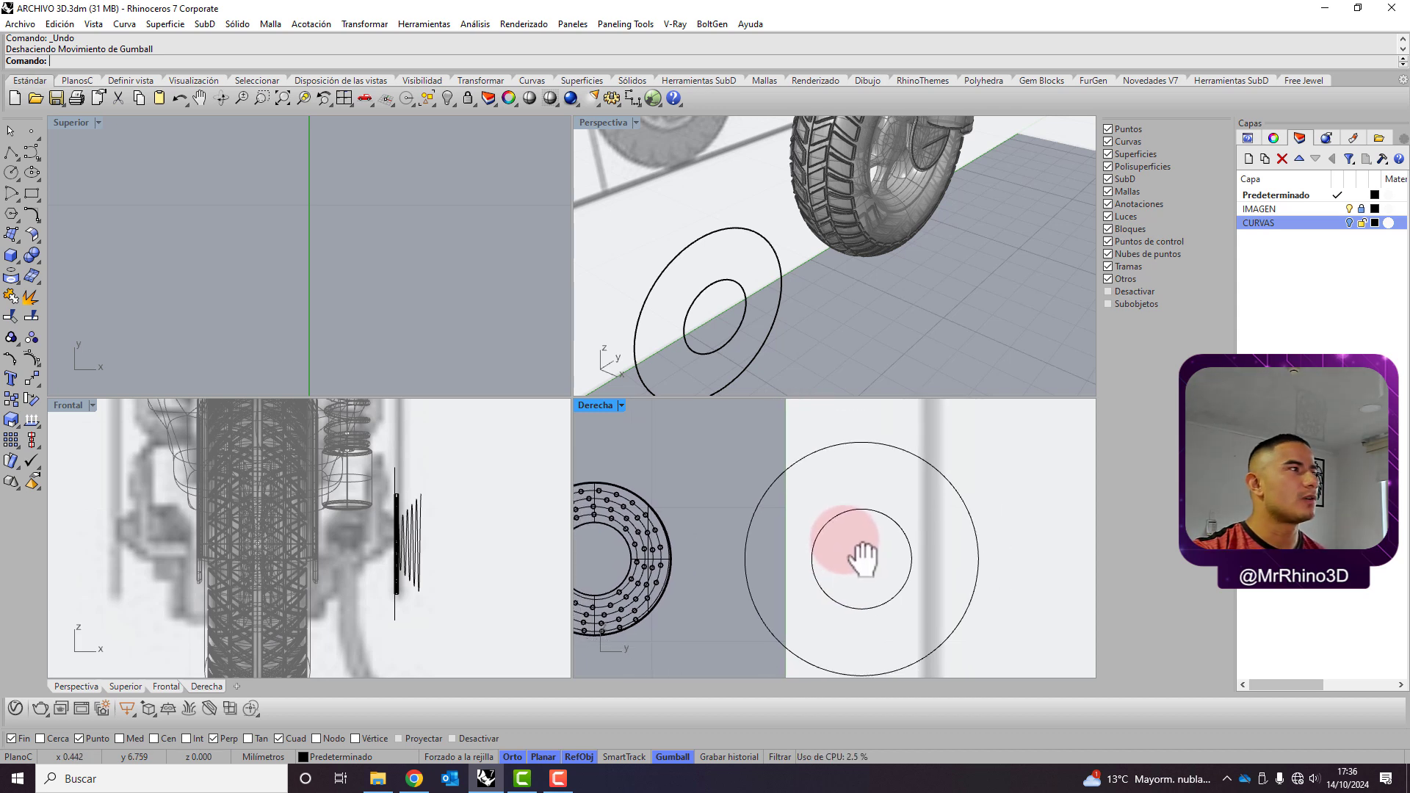
Draw a vertical polyline up from the wheel circles' centre using Center snap
{"action": "left_click", "coordinate": [11, 152]}
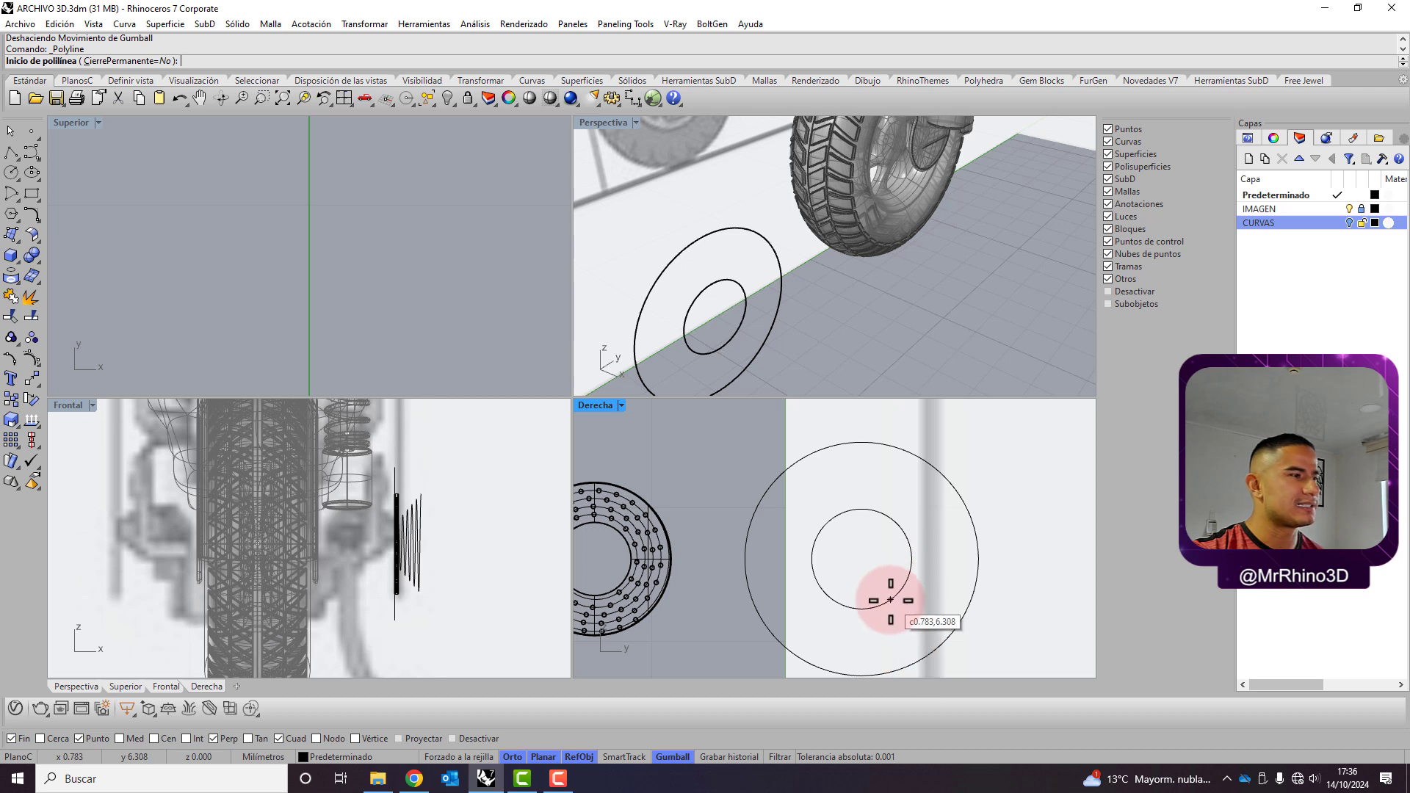
{"action": "left_click", "coordinate": [155, 738]}
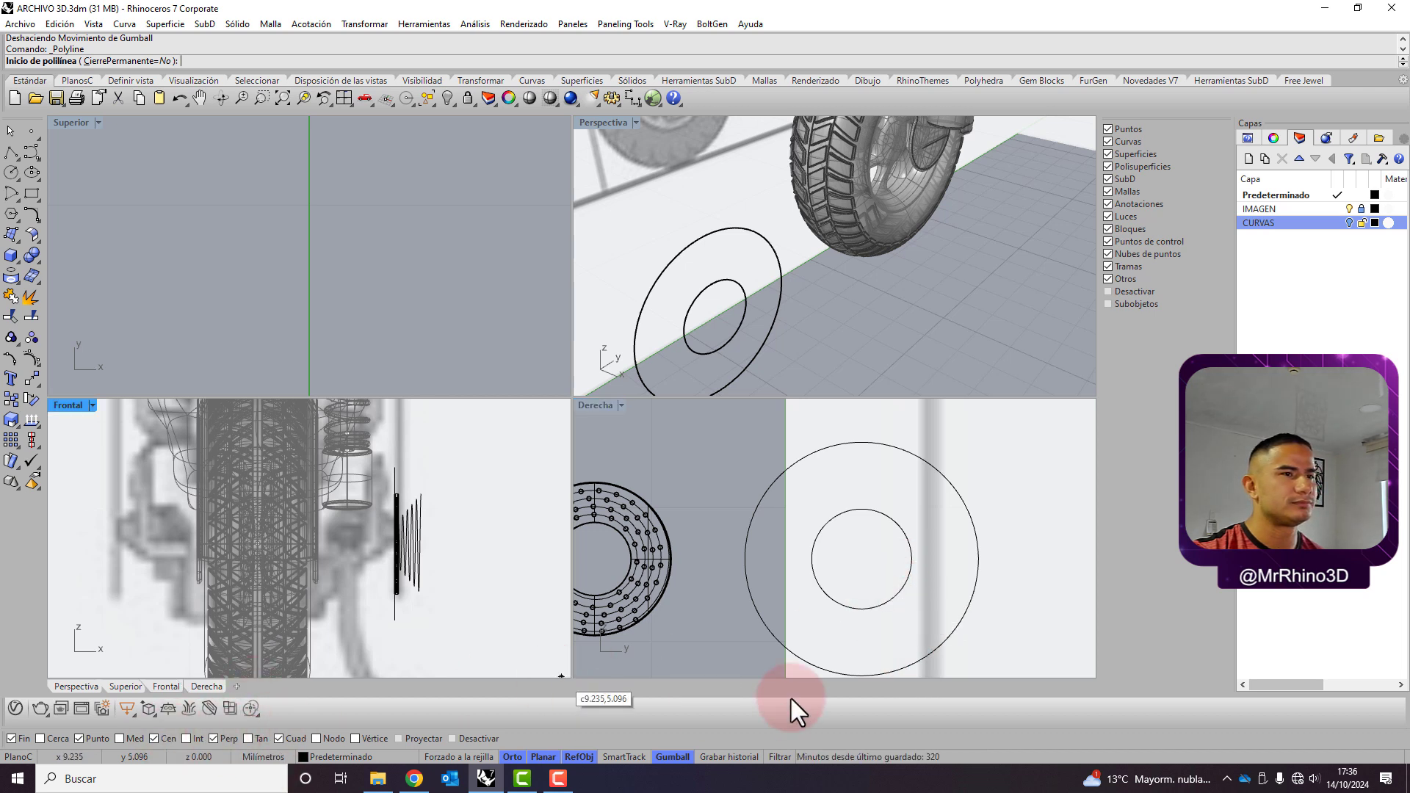
{"action": "left_click", "coordinate": [892, 588]}
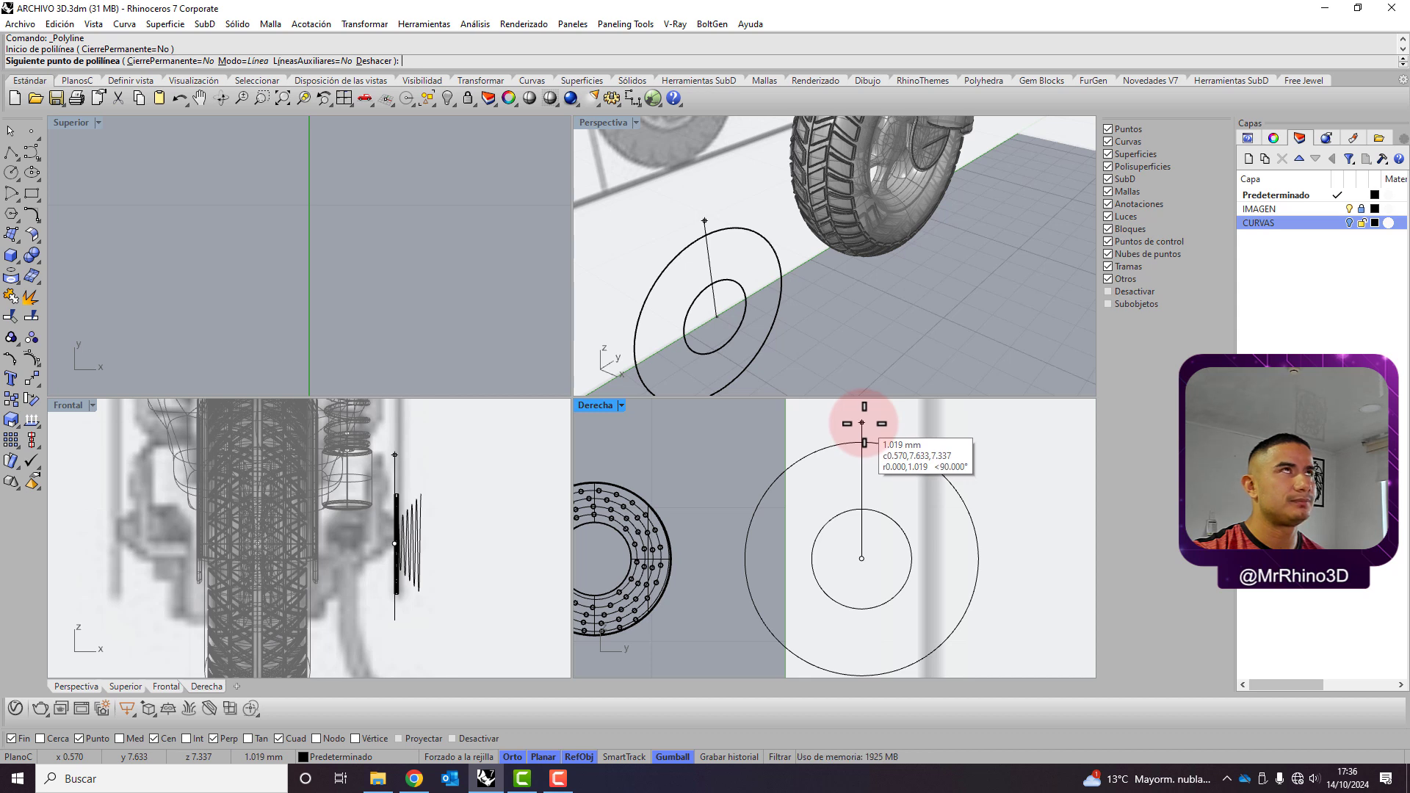
{"action": "left_click", "coordinate": [864, 424]}
{"action": "key", "text": "Return"}
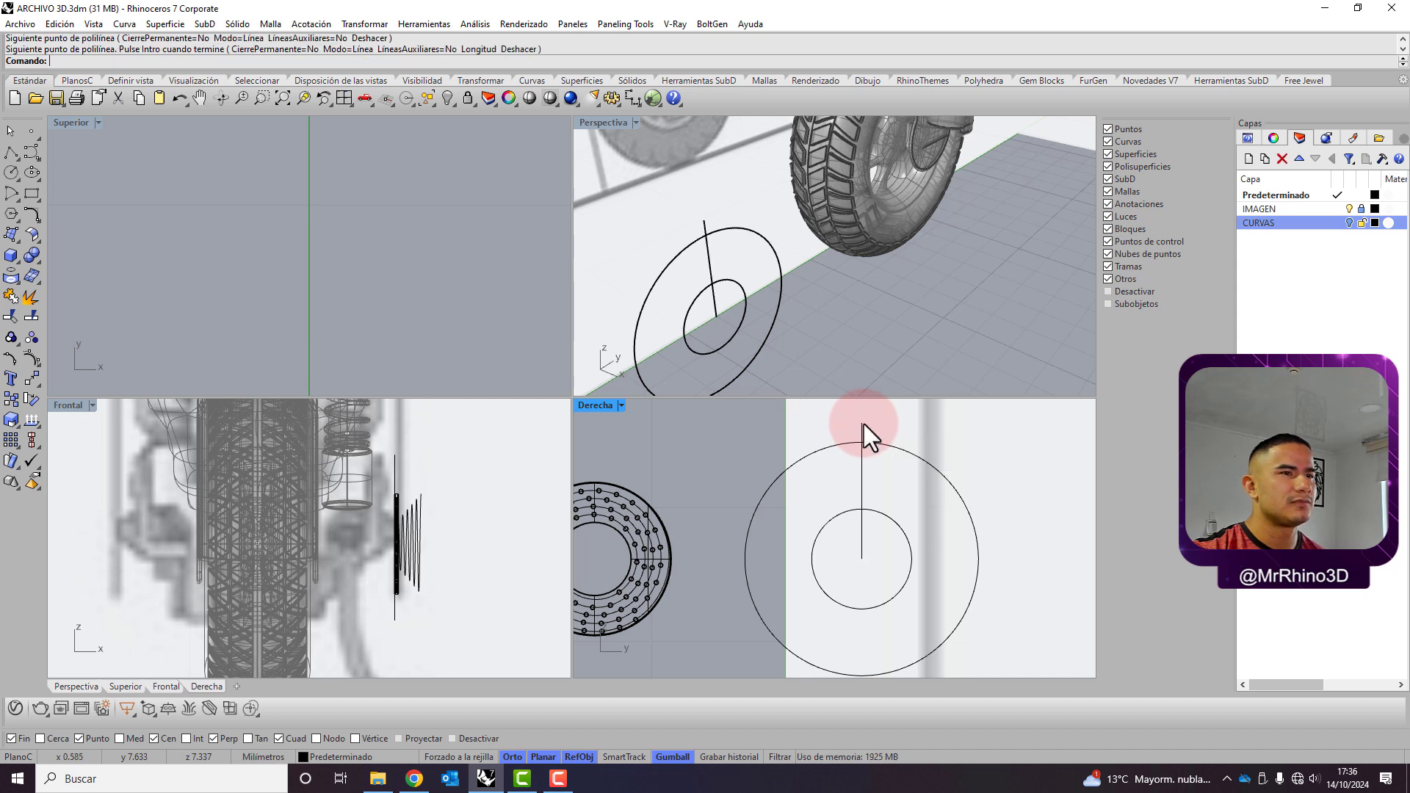
With Ortho off, draw a line from the circle centre out to the left
{"action": "key", "text": "Return"}
{"action": "left_click", "coordinate": [862, 558]}
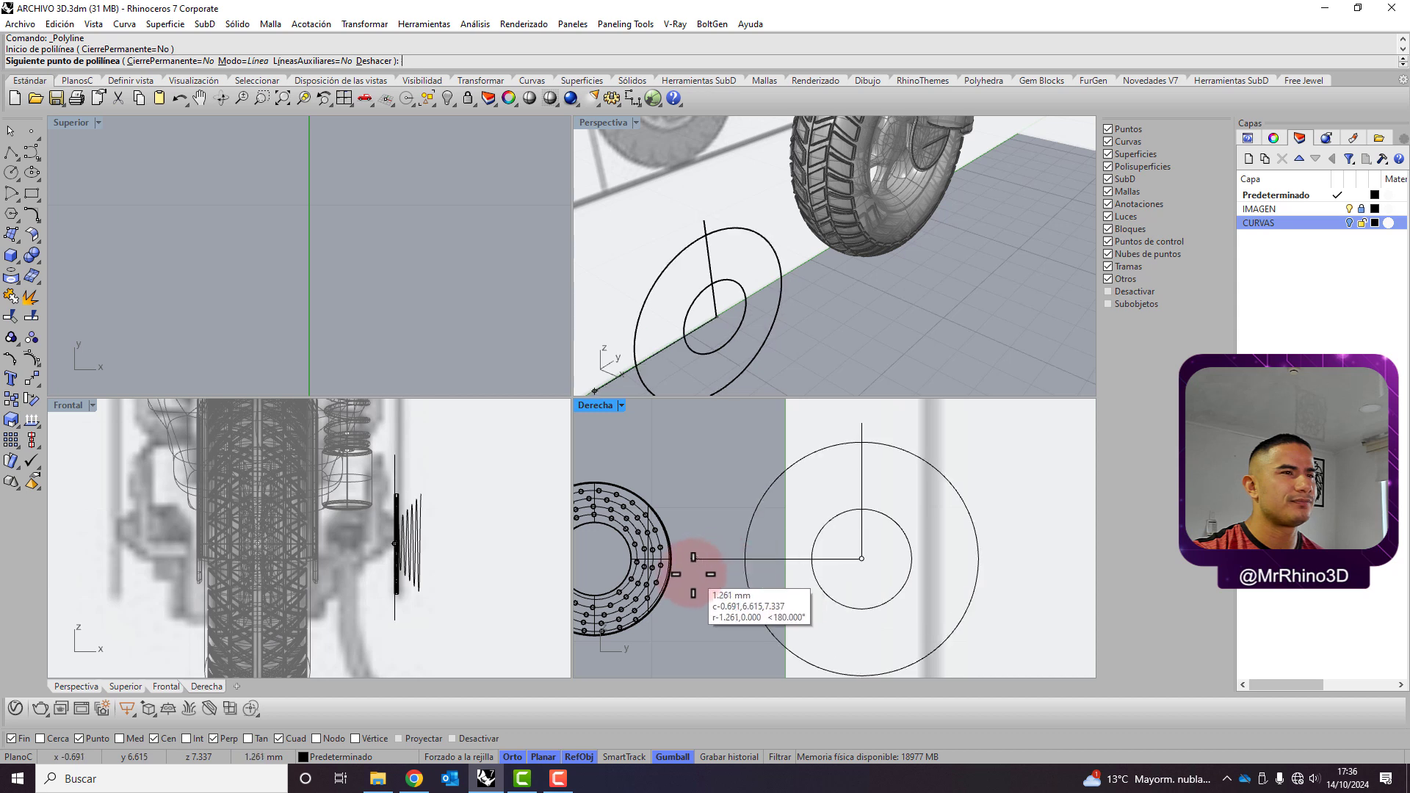
{"action": "left_click", "coordinate": [513, 756]}
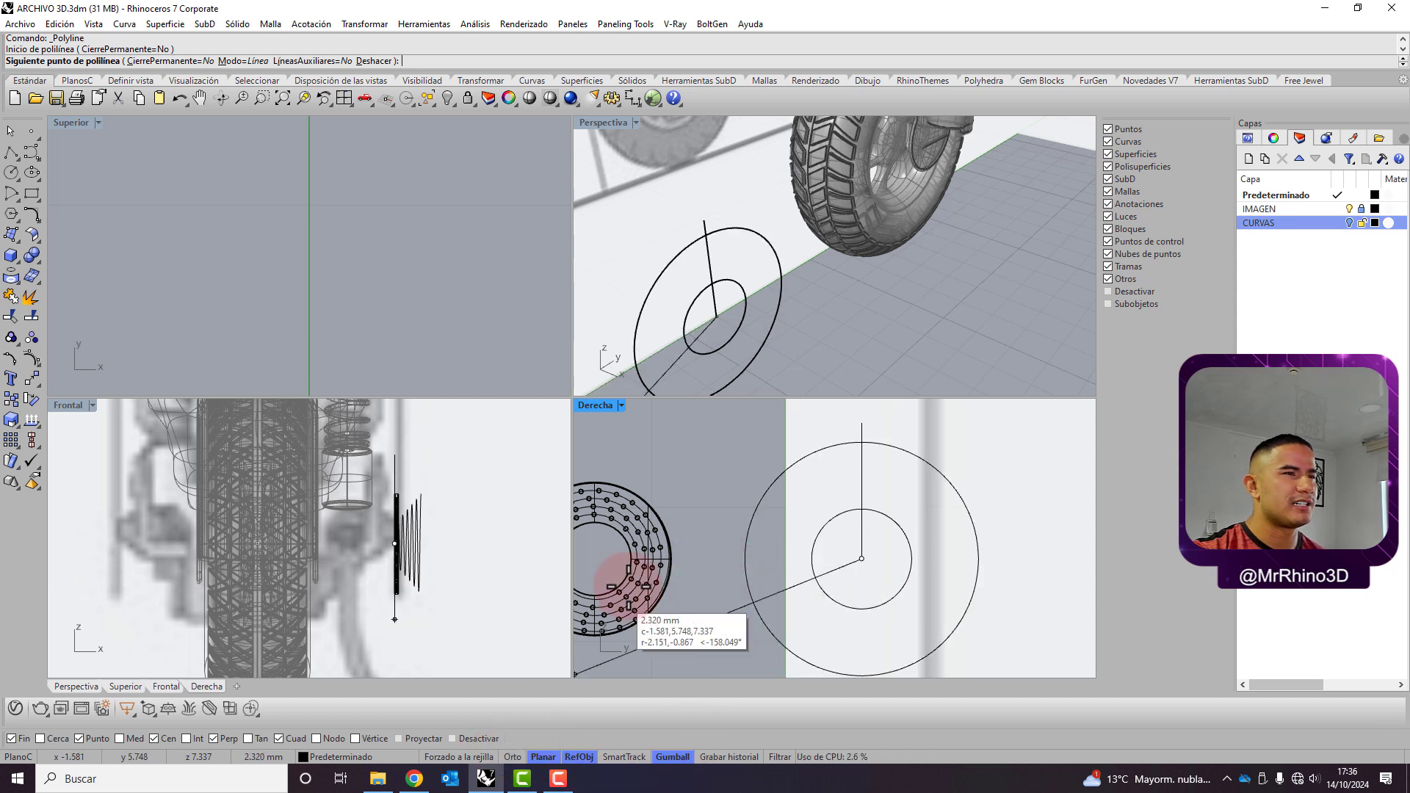
{"action": "left_click", "coordinate": [705, 497]}
{"action": "key", "text": "Return"}
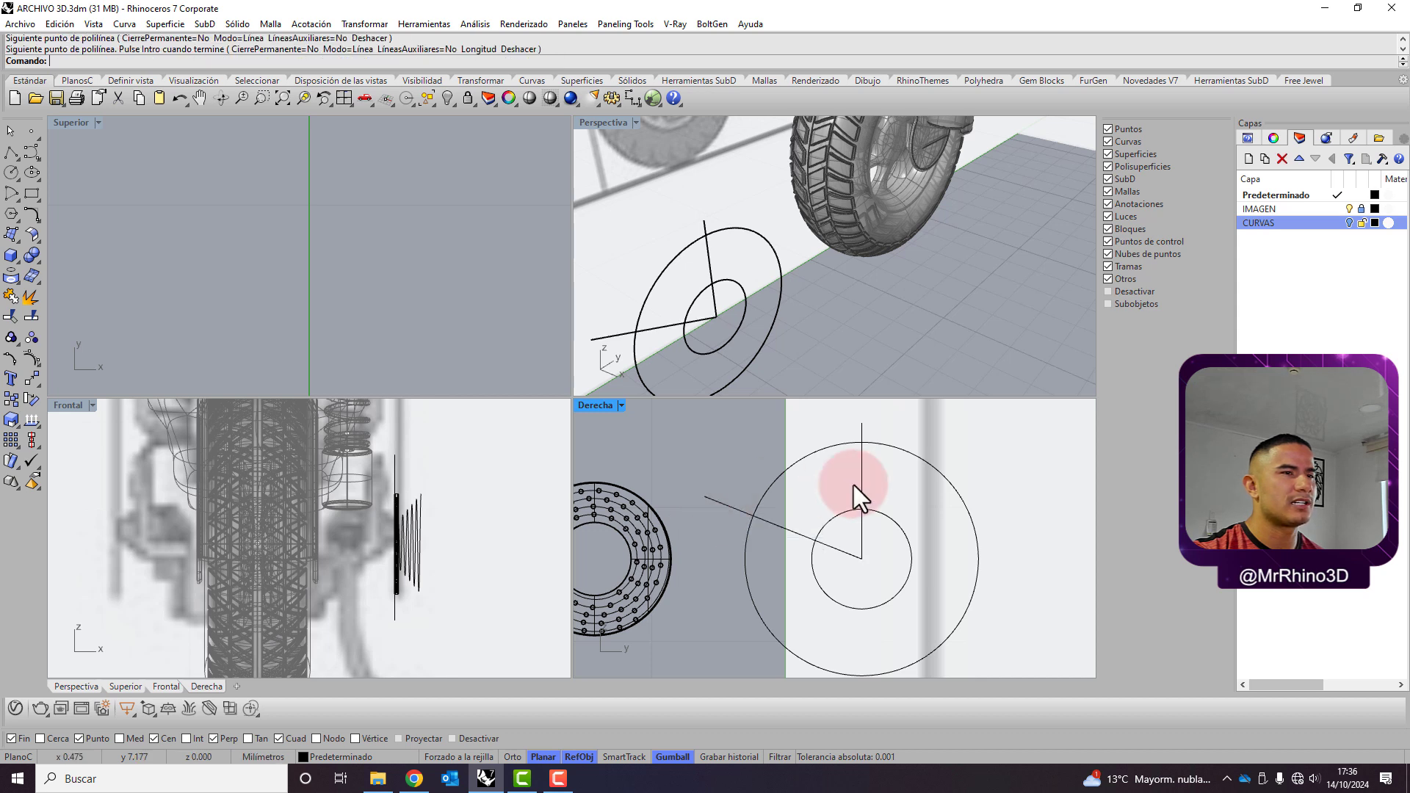
Draw an up-right line past the outer circle, delete the vertical line, and select all four curves
{"action": "key", "text": "Return"}
{"action": "left_click", "coordinate": [862, 558]}
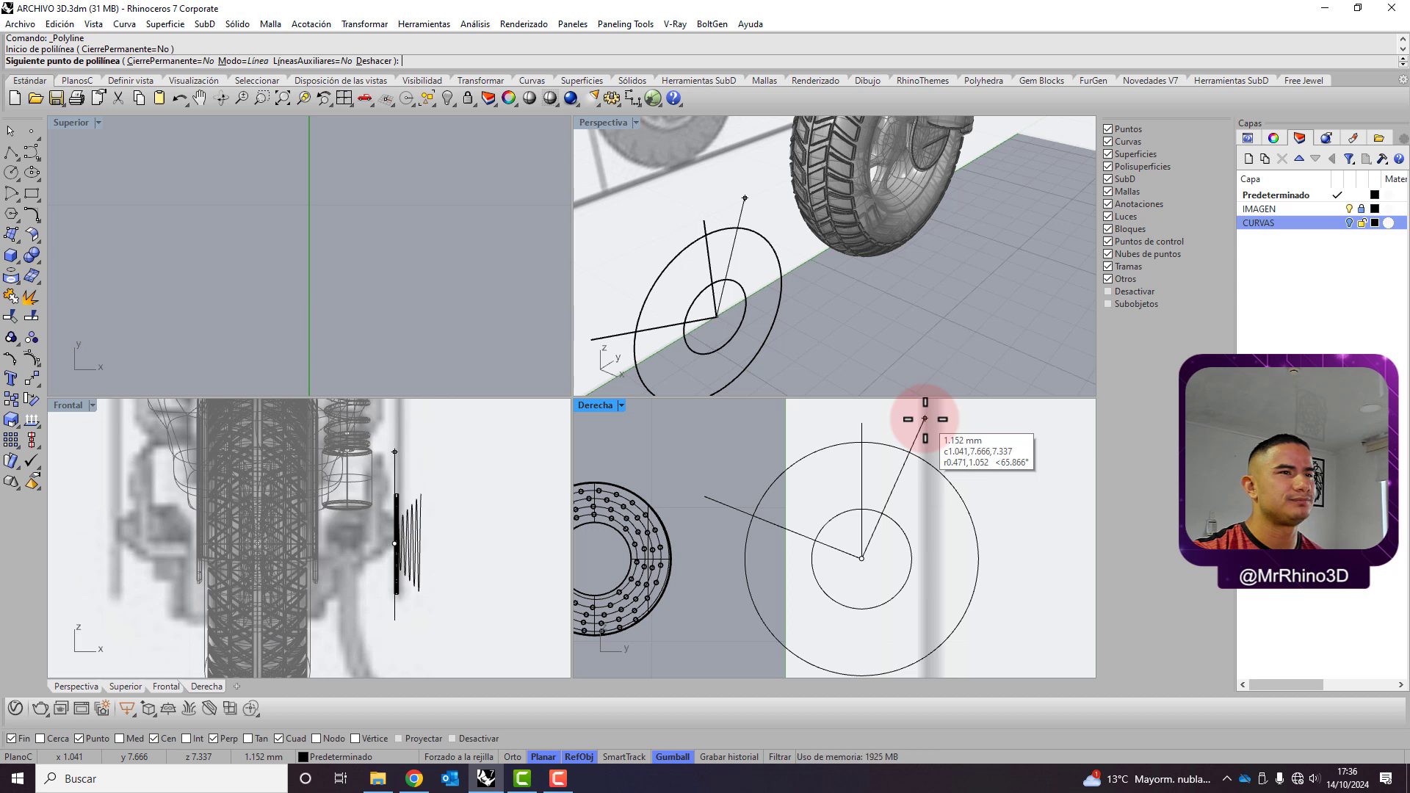
{"action": "left_click", "coordinate": [925, 418]}
{"action": "key", "text": "Return"}
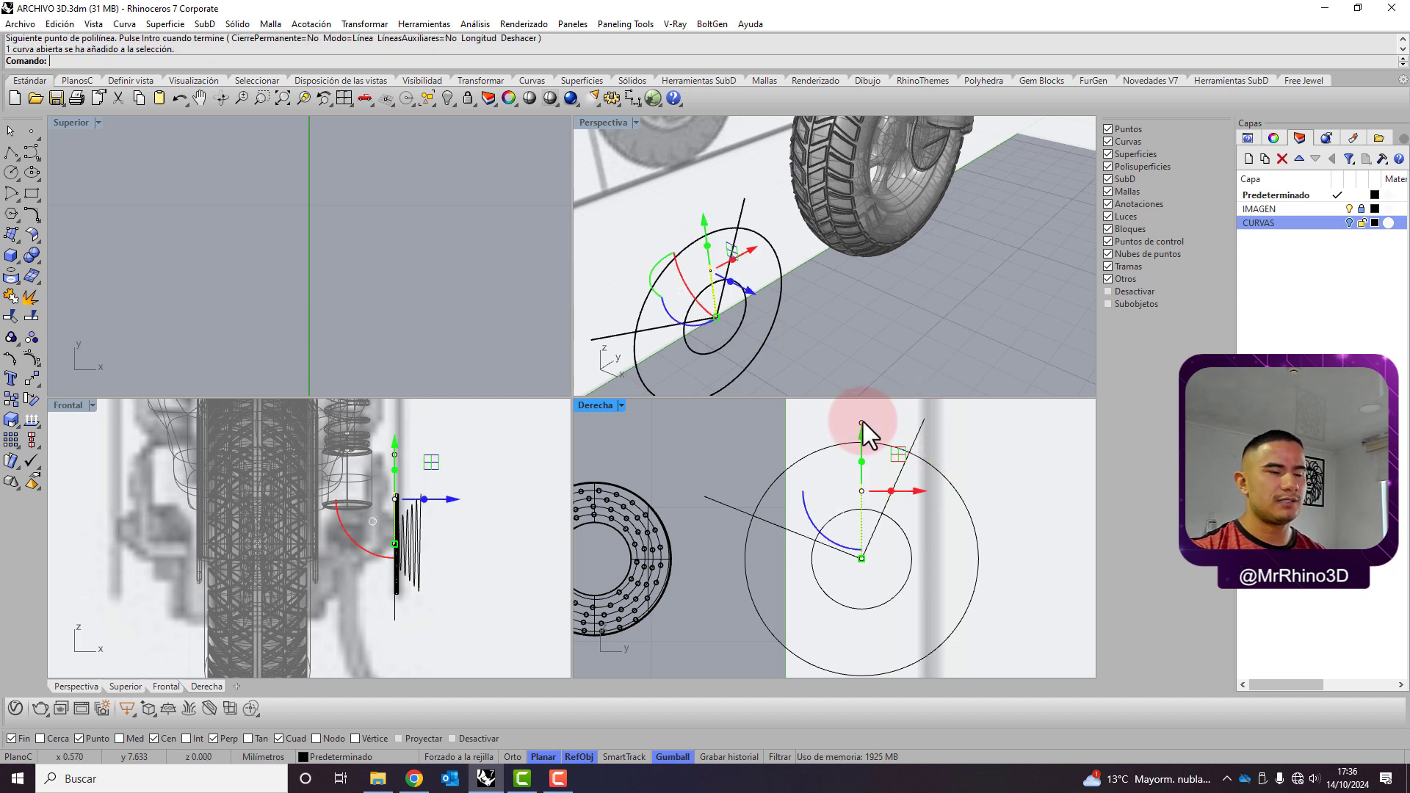
{"action": "key", "text": "Delete"}
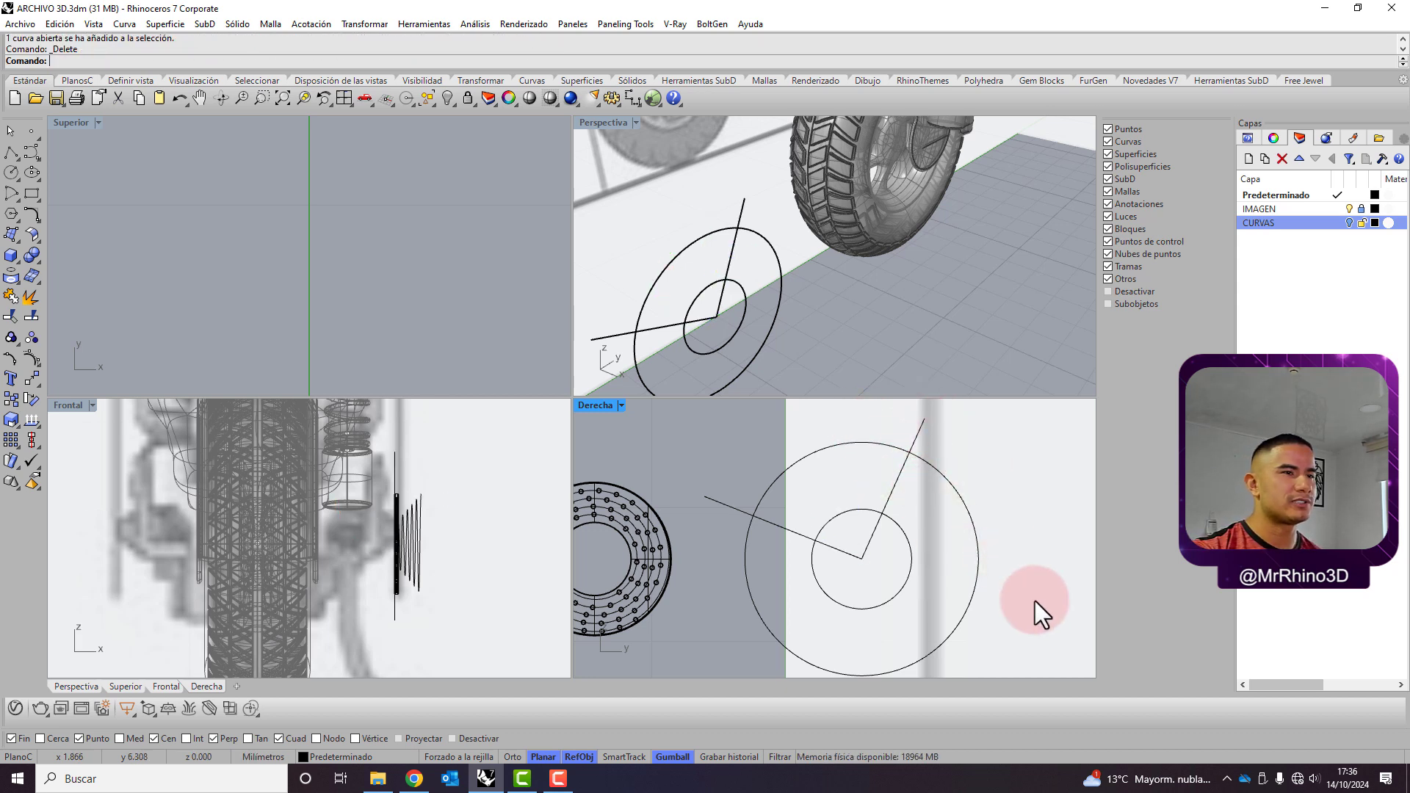
{"action": "left_click_drag", "start_coordinate": [1039, 601], "coordinate": [769, 435]}
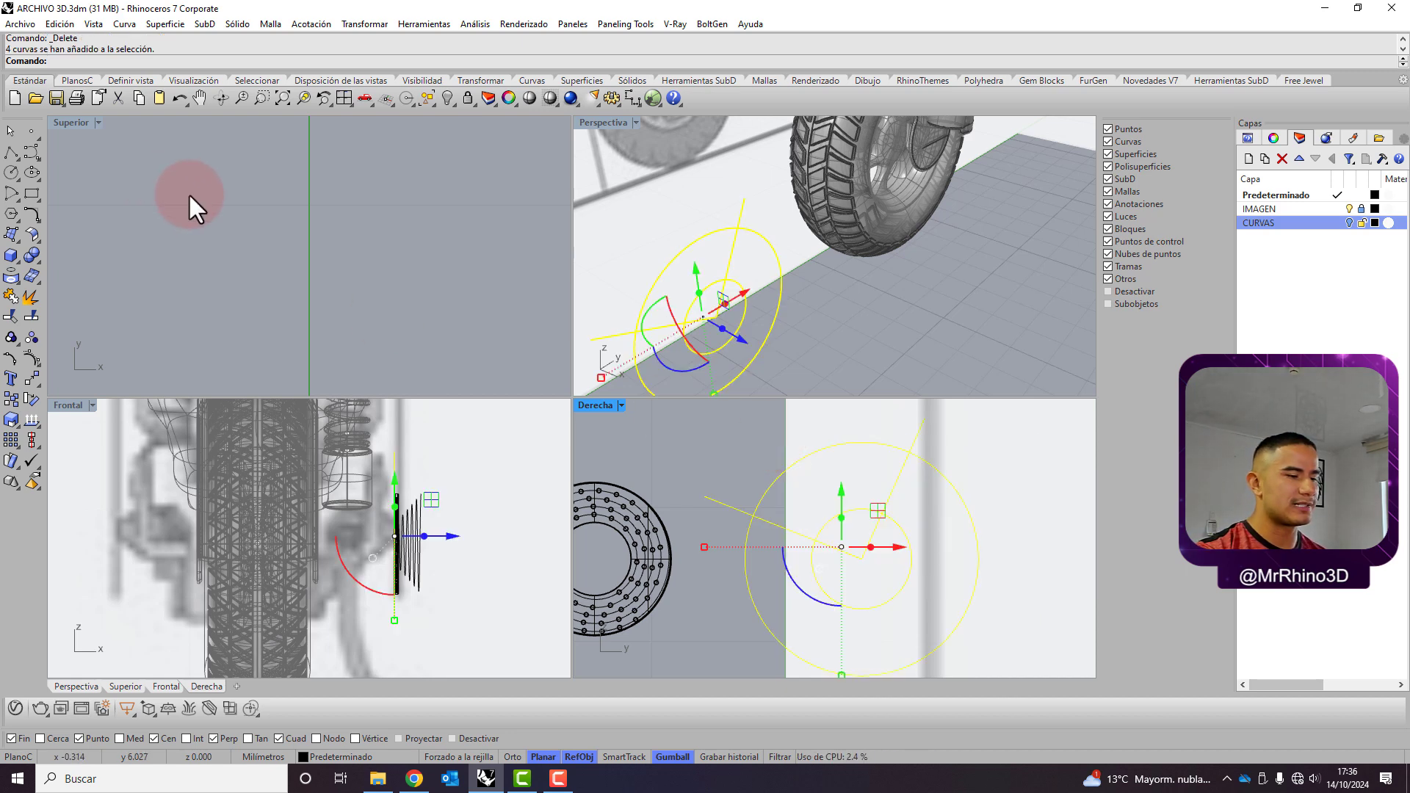
Run CurveBoolean with DeleteInput=All, keeping only the wedge region between the circles and lines
{"action": "type", "text": "BooleanaDeCurvas"}
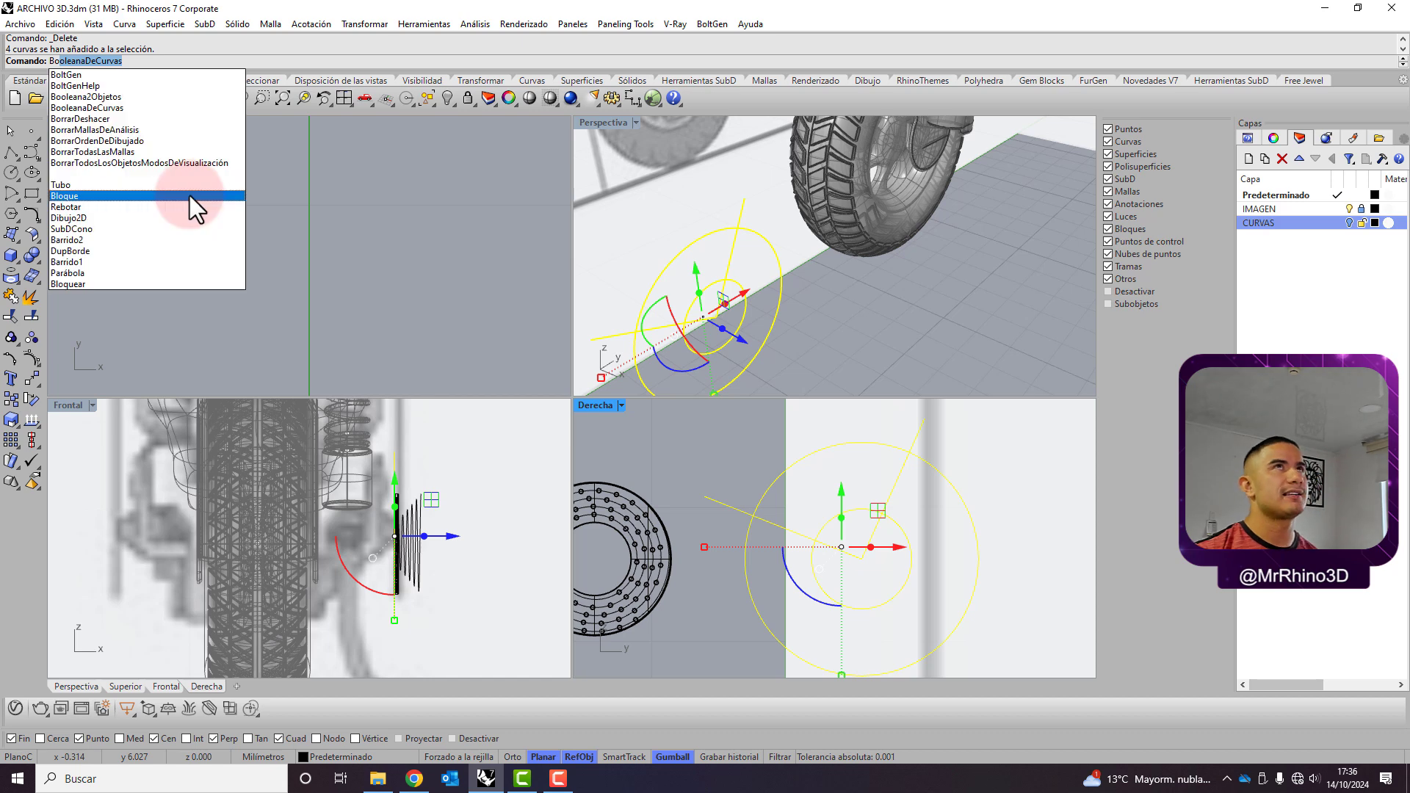
{"action": "key", "text": "Return"}
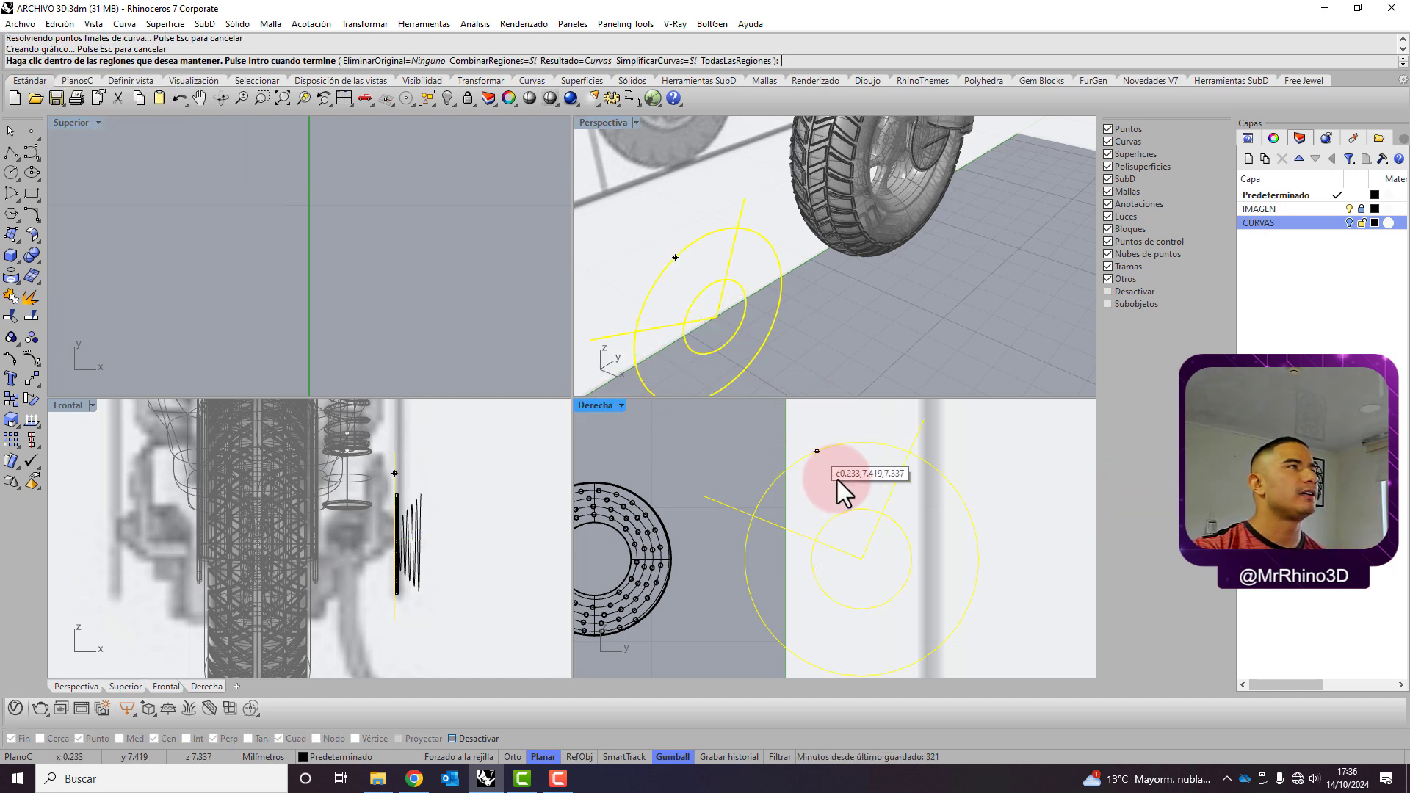
{"action": "left_click", "coordinate": [402, 62]}
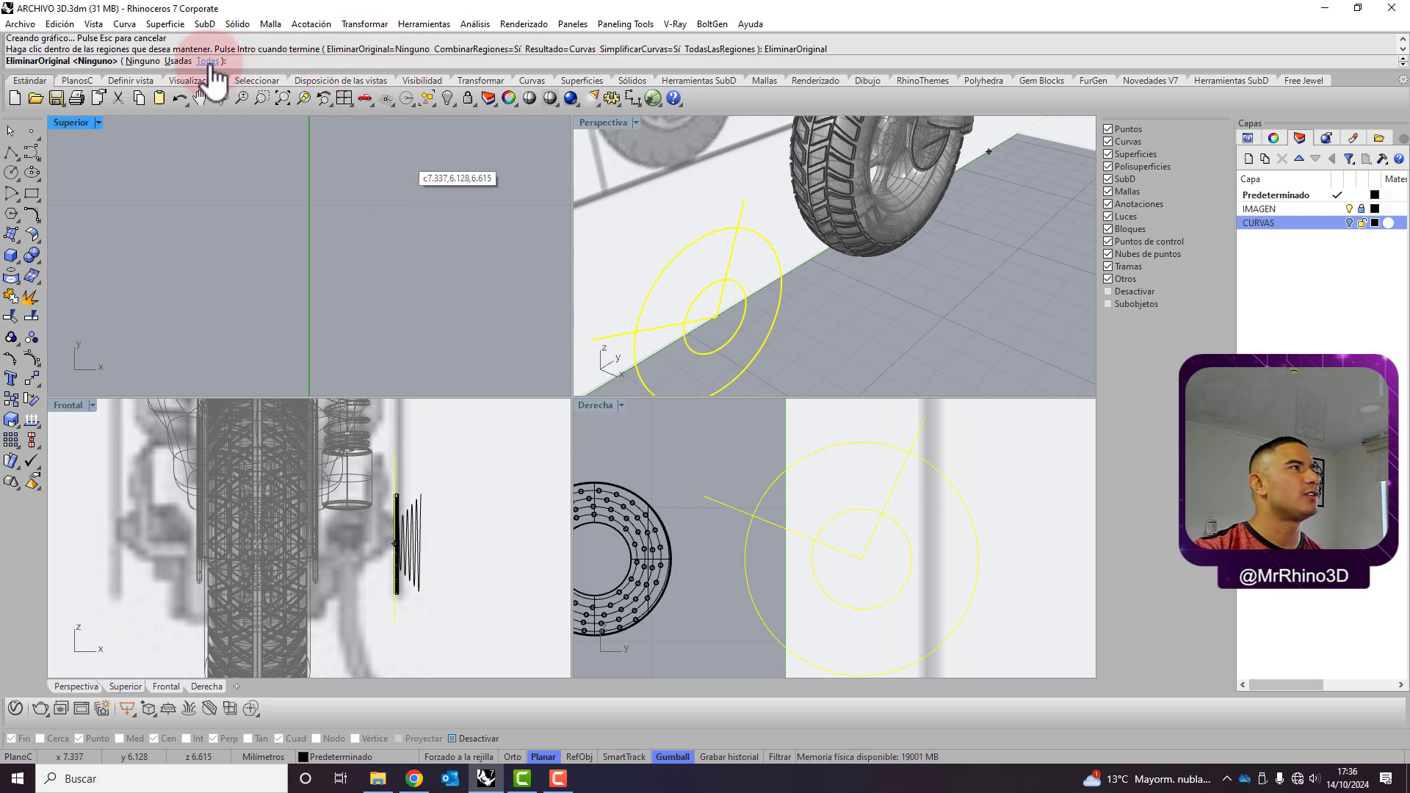
{"action": "left_click", "coordinate": [207, 61]}
{"action": "left_click", "coordinate": [845, 466]}
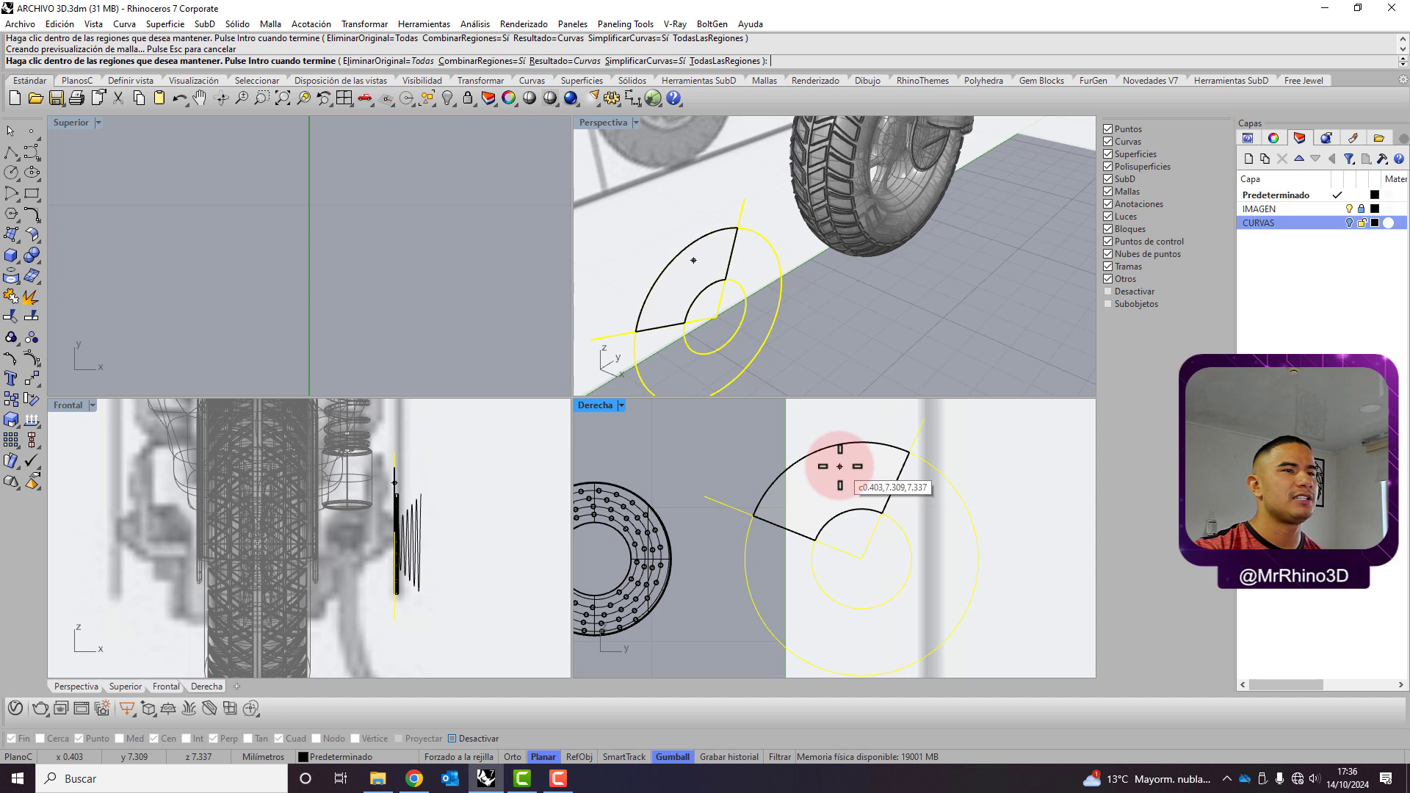
{"action": "key", "text": "Return"}
{"action": "left_click", "coordinate": [852, 508]}
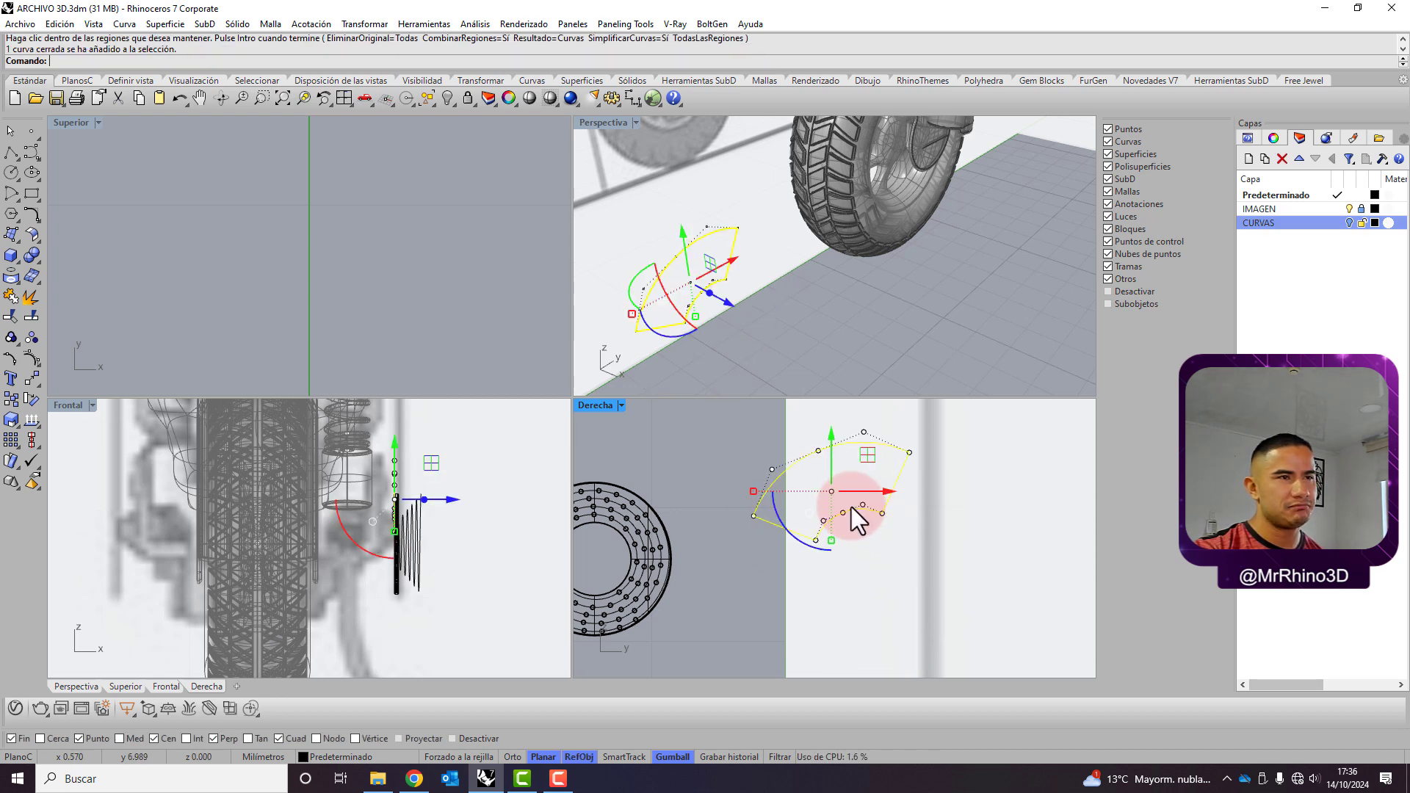
{"action": "key", "text": "Return"}
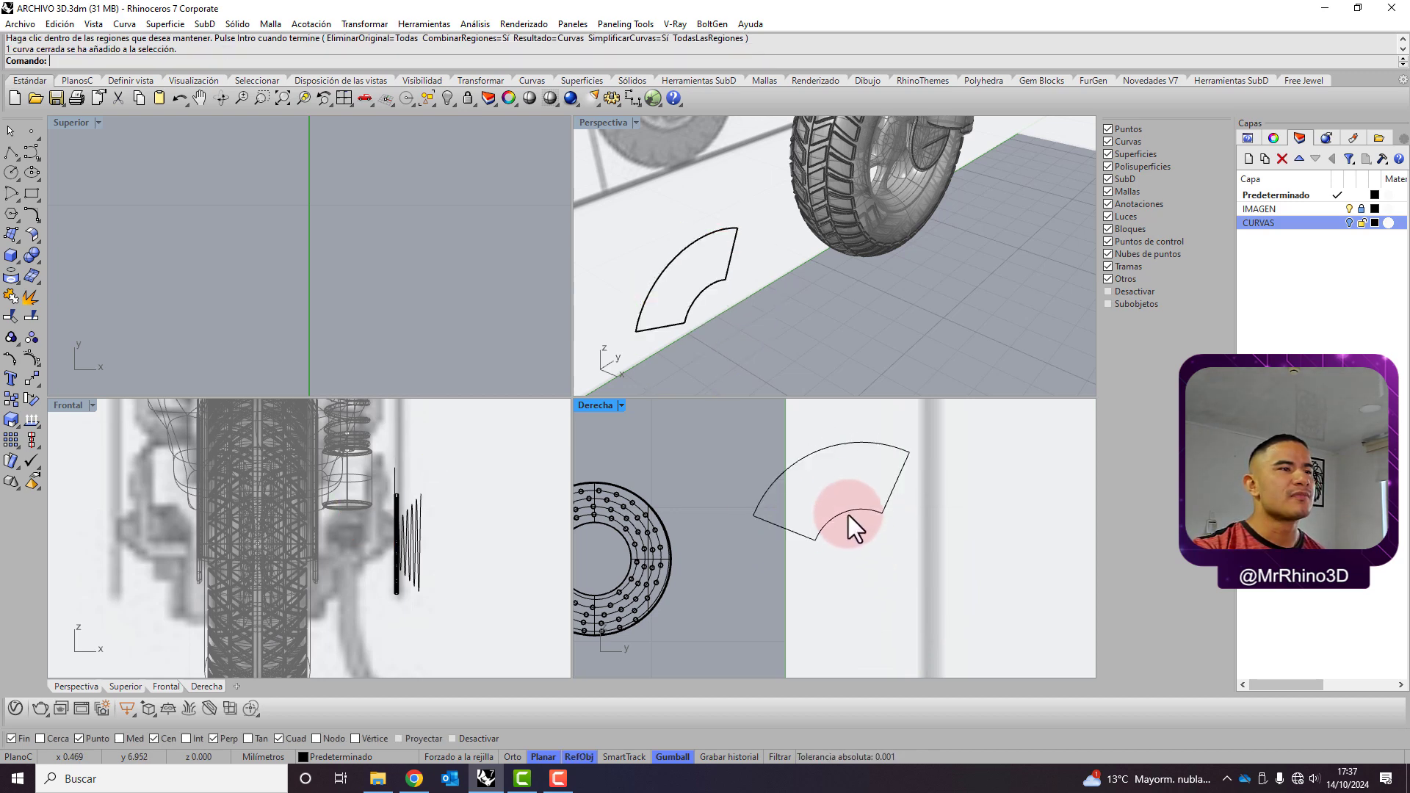
{"action": "key", "text": "ctrl+z"}
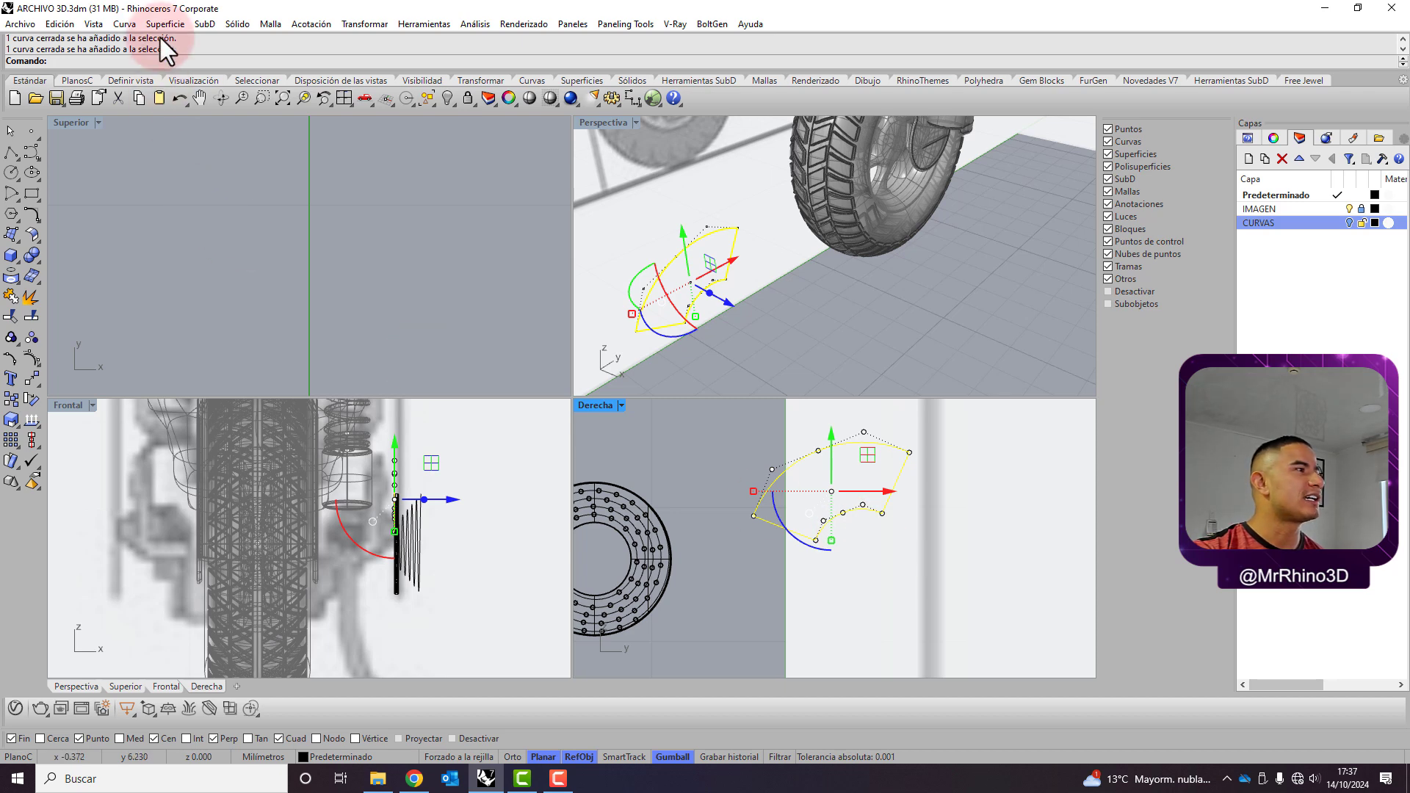
Round all corners of the wedge curve with 0.112-radius fillets using Fillet Corners
{"action": "left_click", "coordinate": [124, 24]}
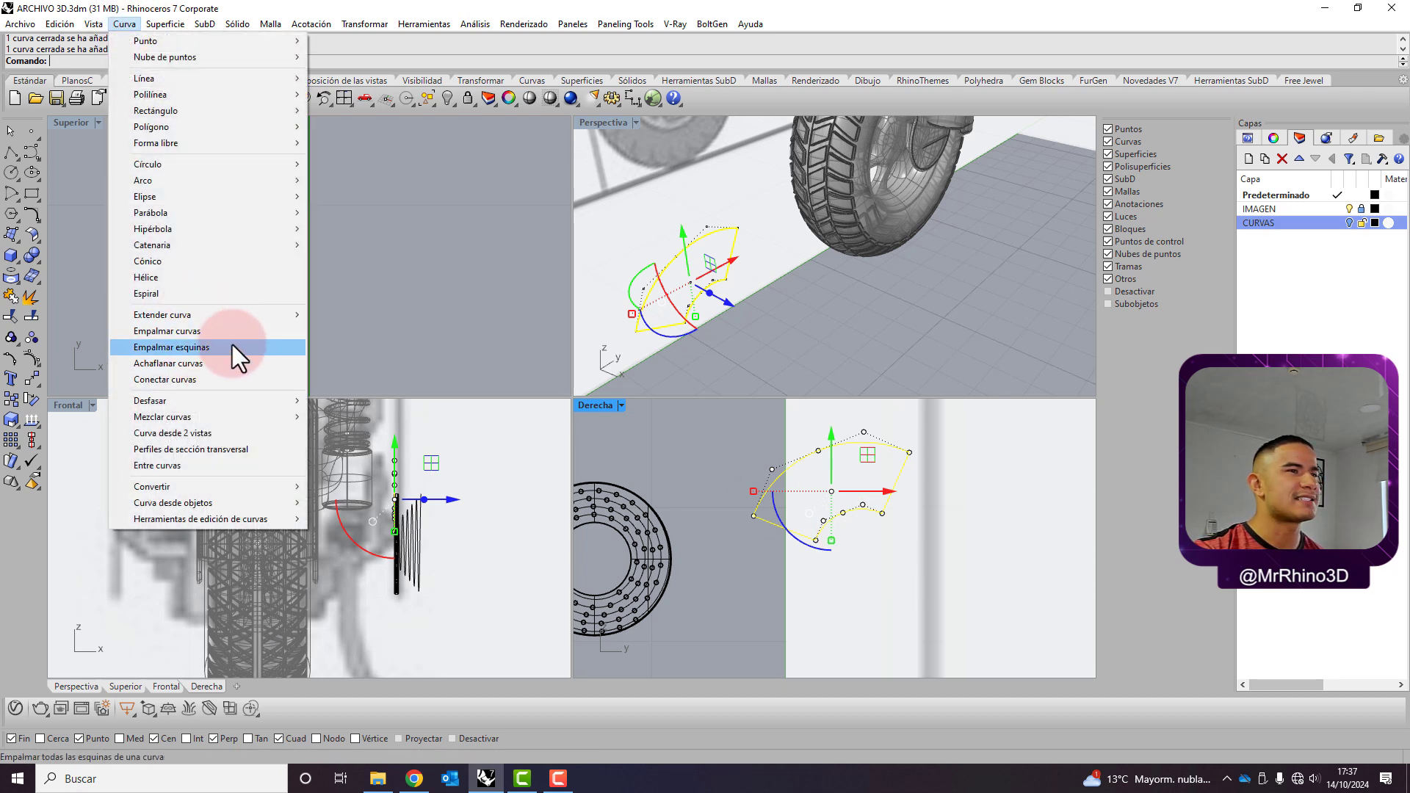
{"action": "left_click", "coordinate": [232, 346]}
{"action": "left_click", "coordinate": [839, 489]}
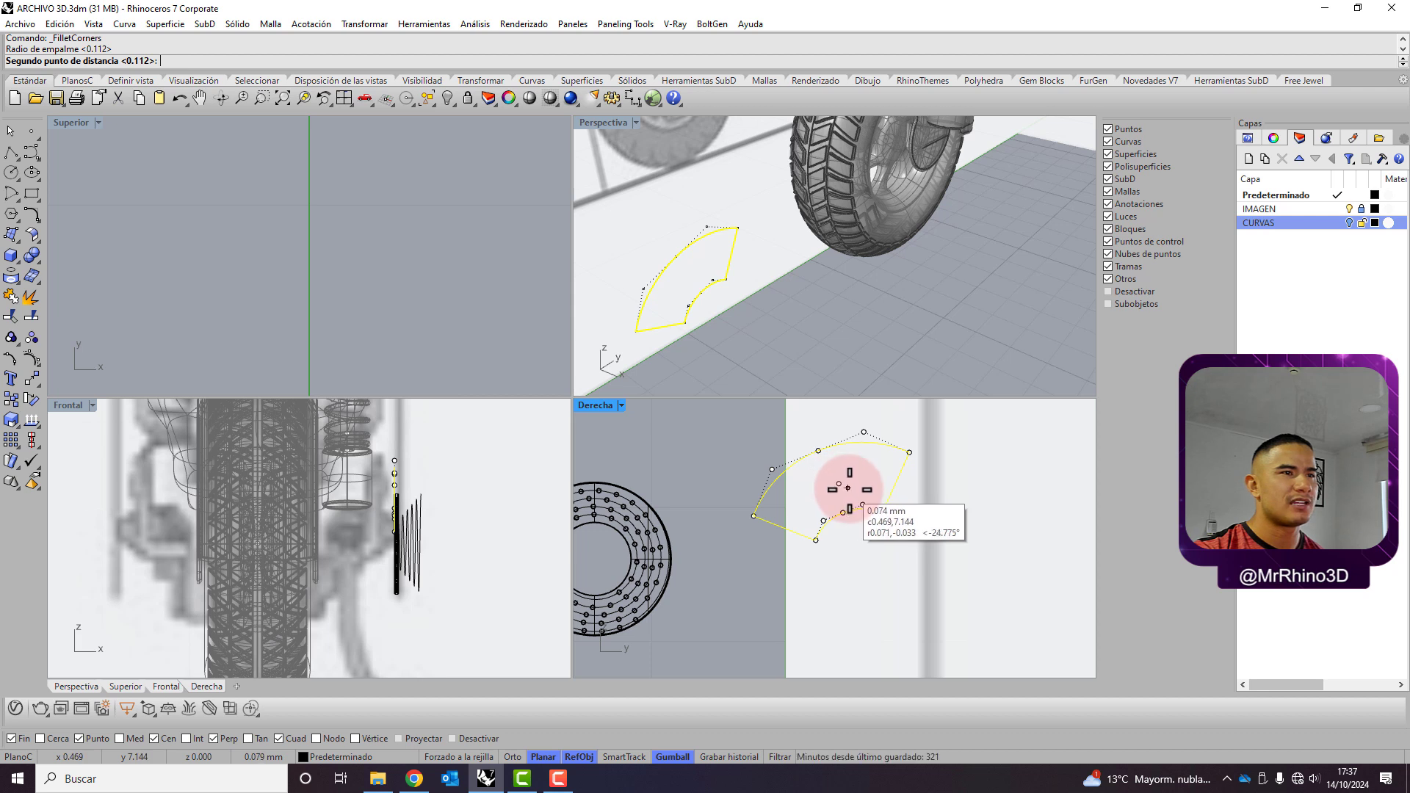
{"action": "scroll", "coordinate": [848, 488], "scroll_direction": "up", "scroll_amount": 2}
{"action": "scroll", "coordinate": [845, 486], "scroll_direction": "up", "scroll_amount": 2}
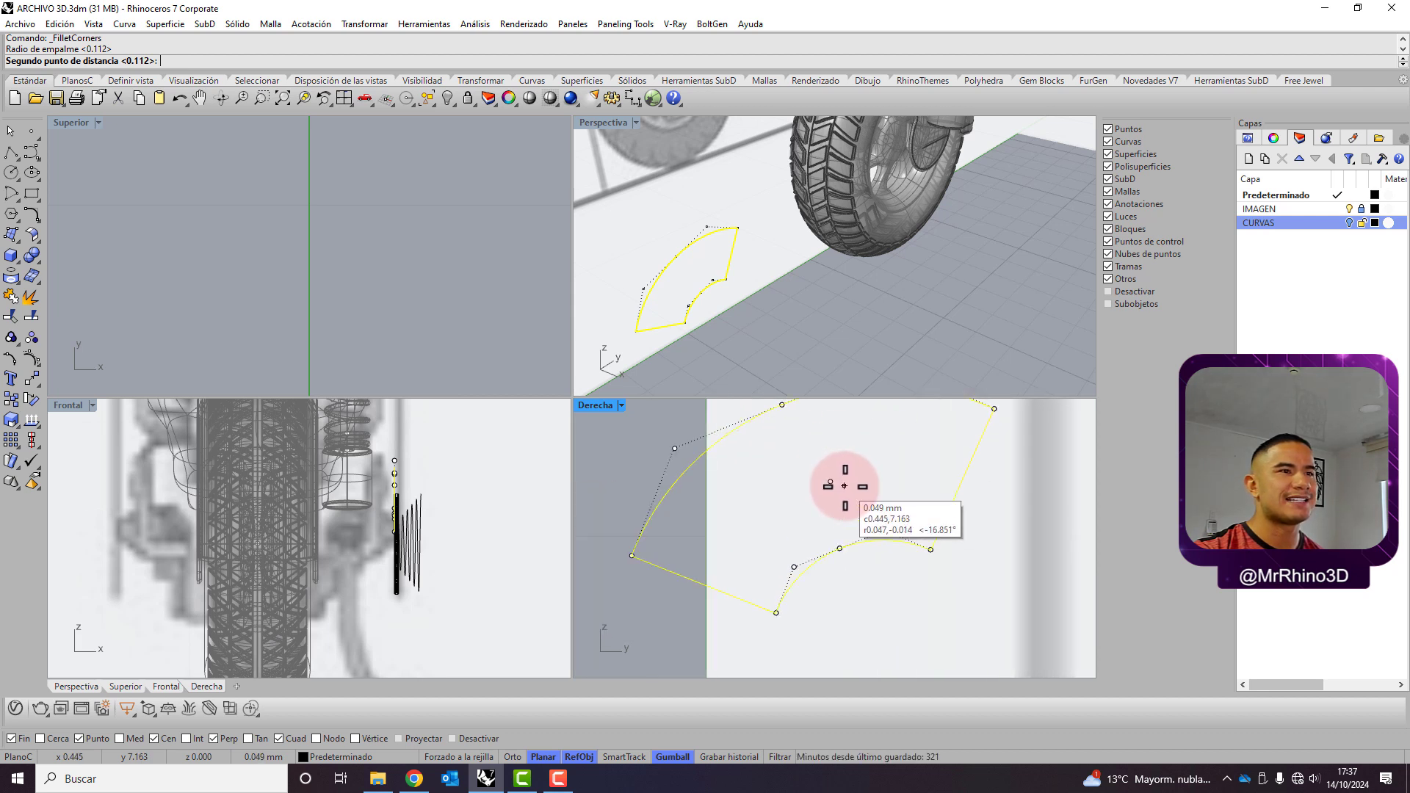
{"action": "left_click", "coordinate": [845, 487]}
{"action": "left_click", "coordinate": [721, 542]}
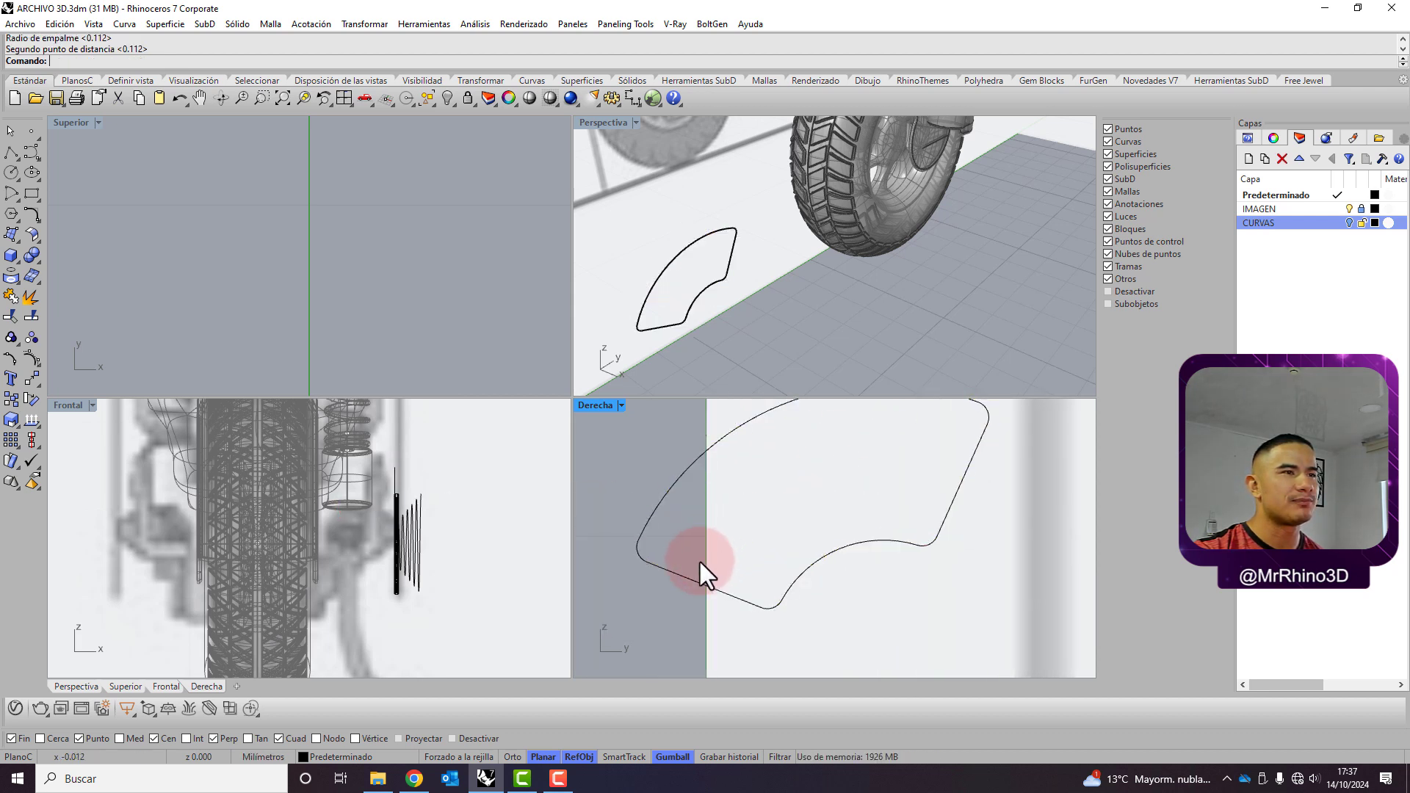
{"action": "scroll", "coordinate": [694, 522], "scroll_direction": "down", "scroll_amount": 1}
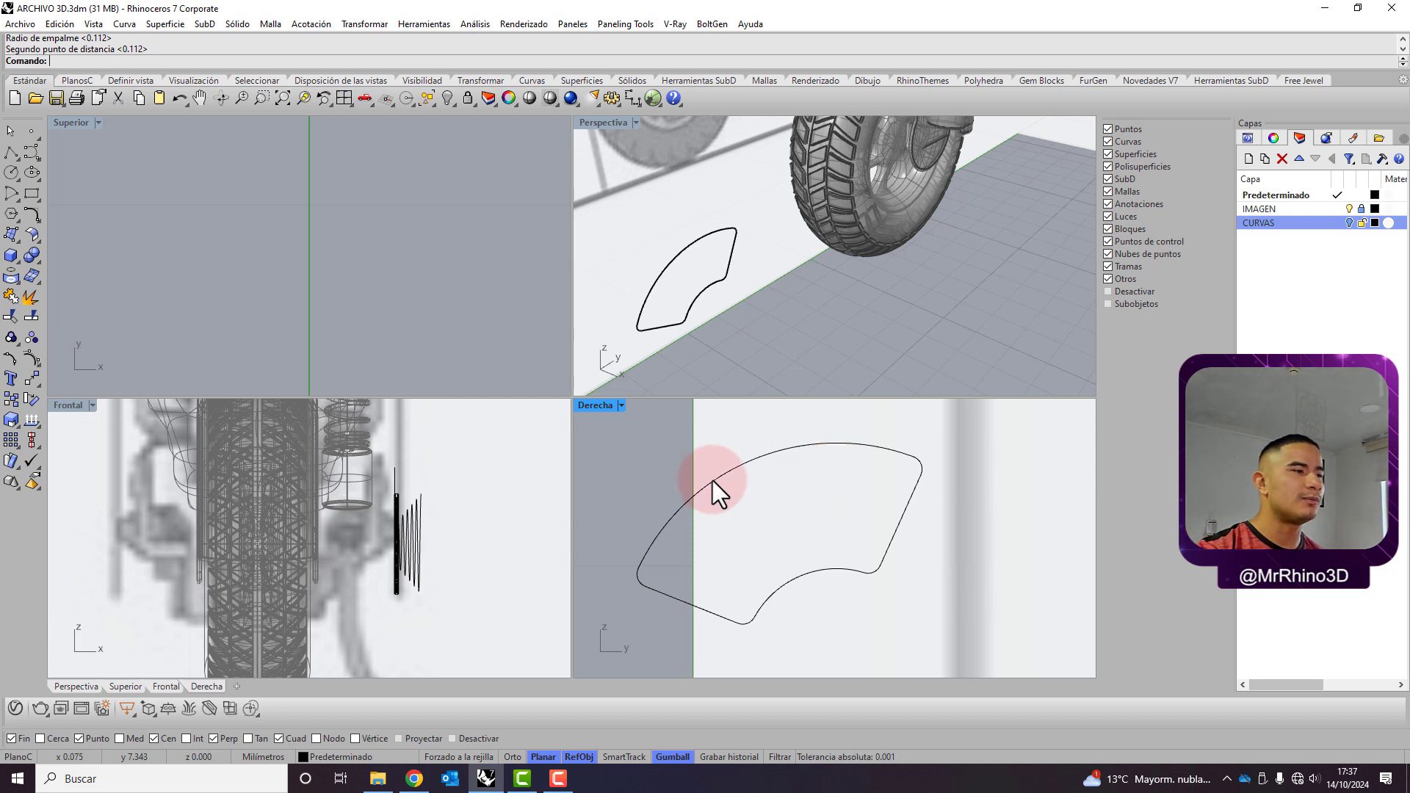
Check the tutorial pages in the browser, then return to Rhino
{"action": "left_click", "coordinate": [415, 780]}
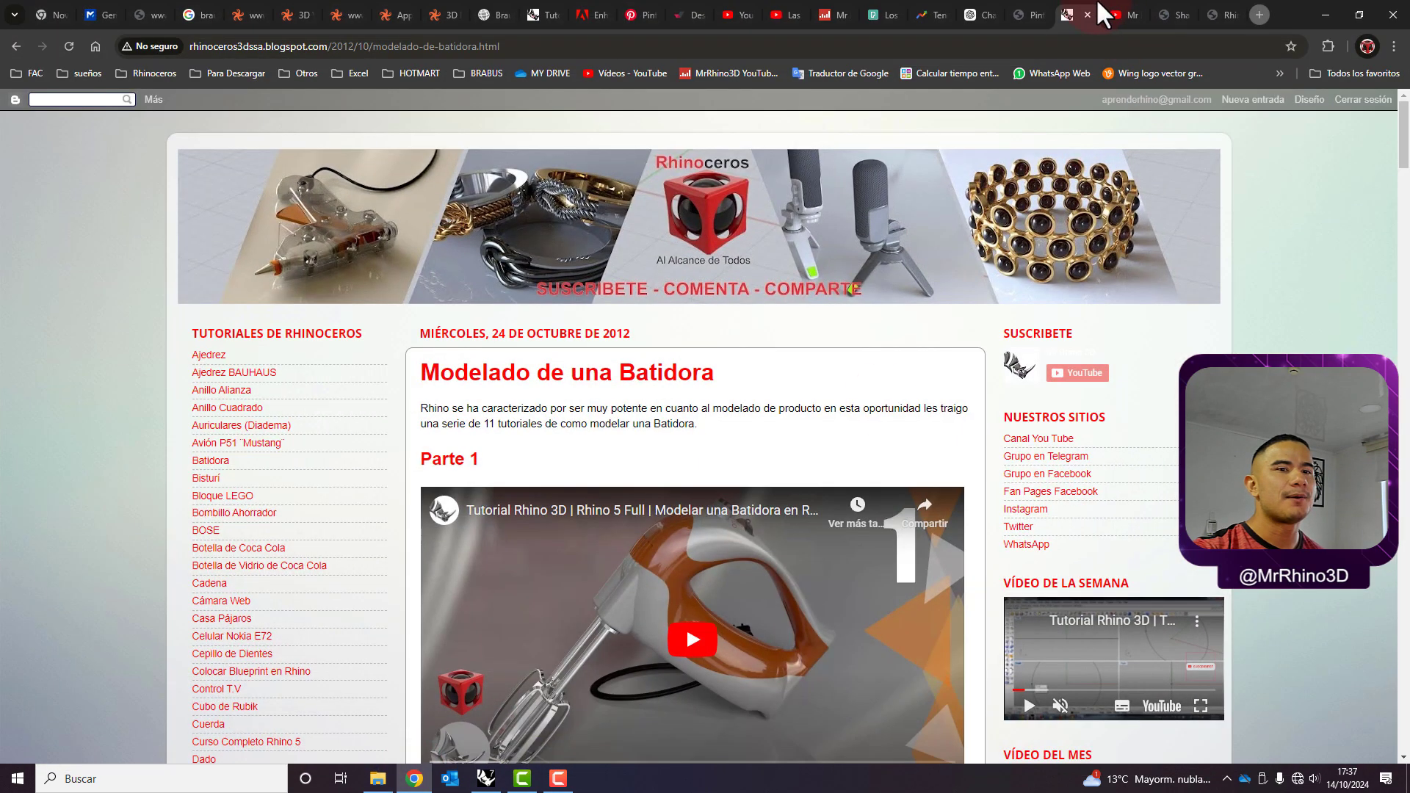
{"action": "left_click", "coordinate": [1120, 13]}
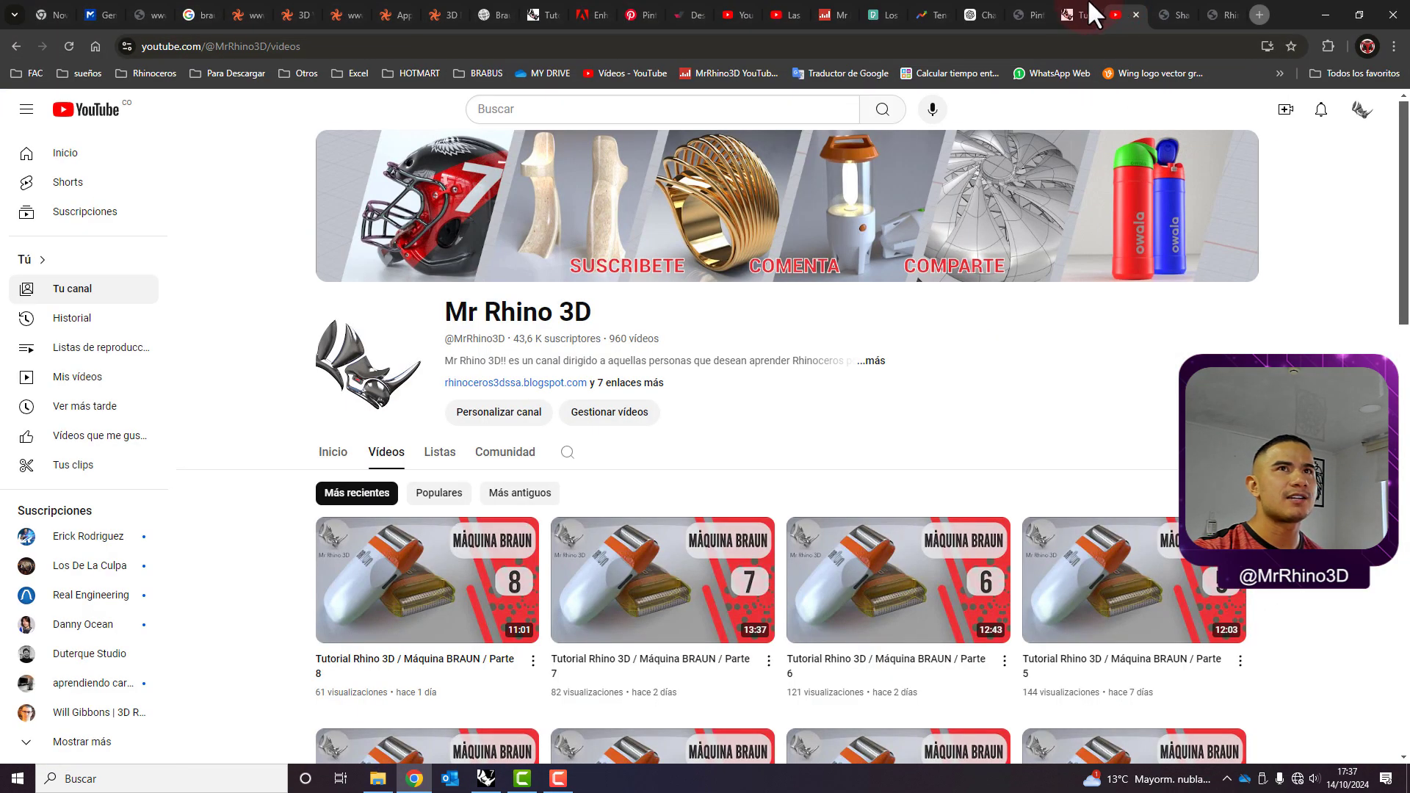
{"action": "left_click", "coordinate": [1091, 11]}
{"action": "left_click", "coordinate": [1325, 14]}
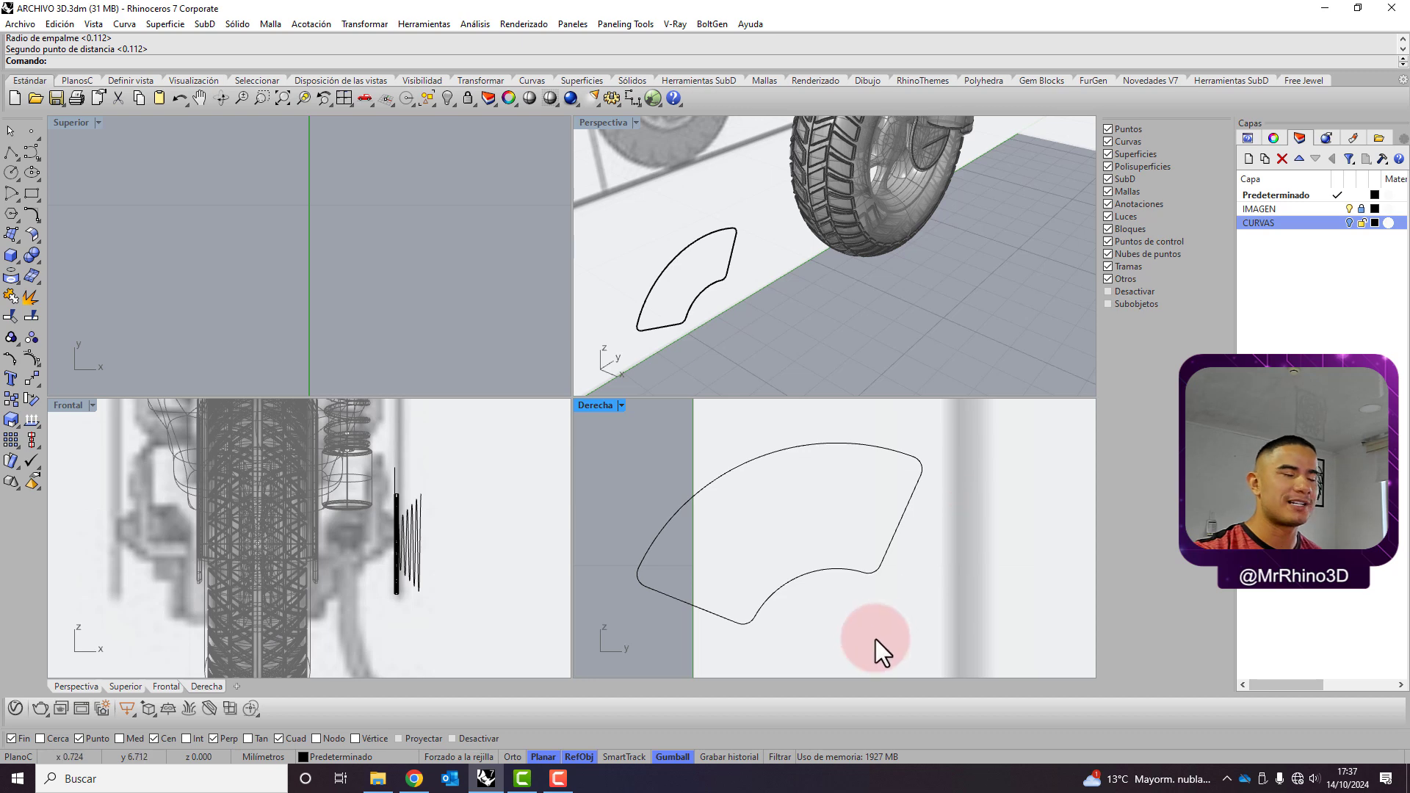